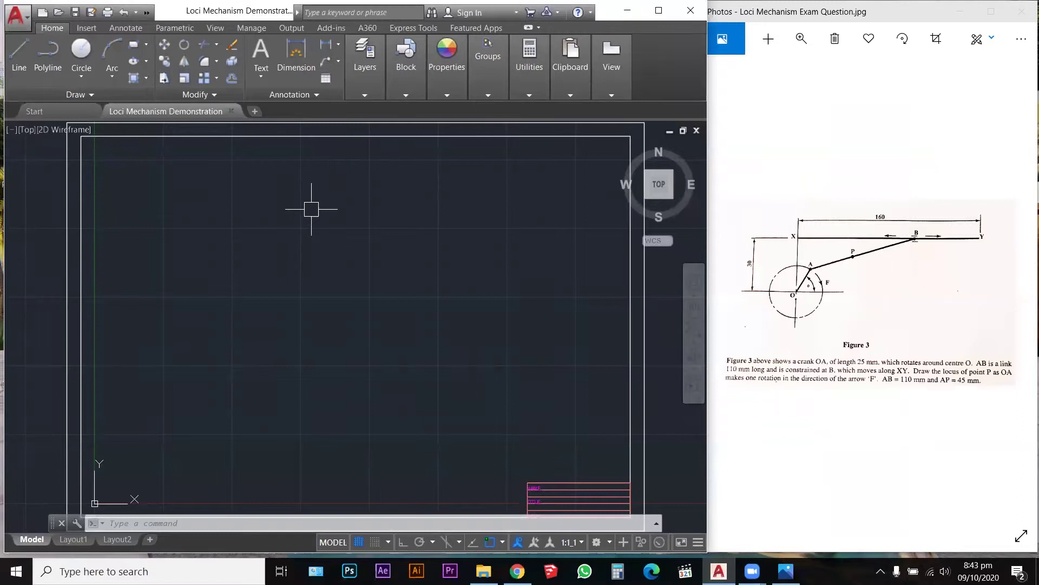
{"action": "left_click", "coordinate": [367, 86]}
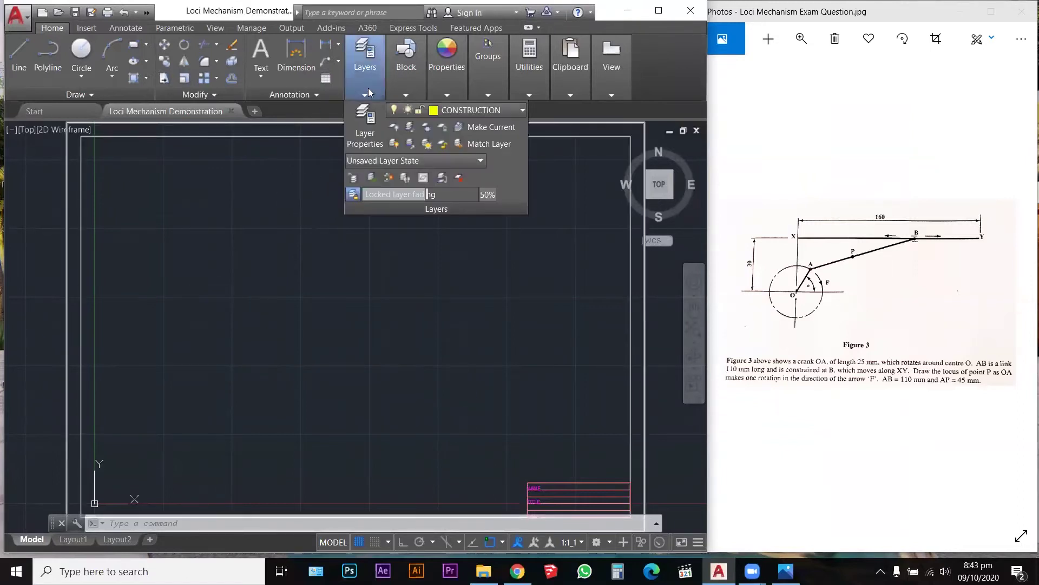
{"action": "left_click", "coordinate": [288, 256]}
{"action": "key", "text": "Escape"}
{"action": "key", "text": "Escape"}
{"action": "key", "text": "Escape"}
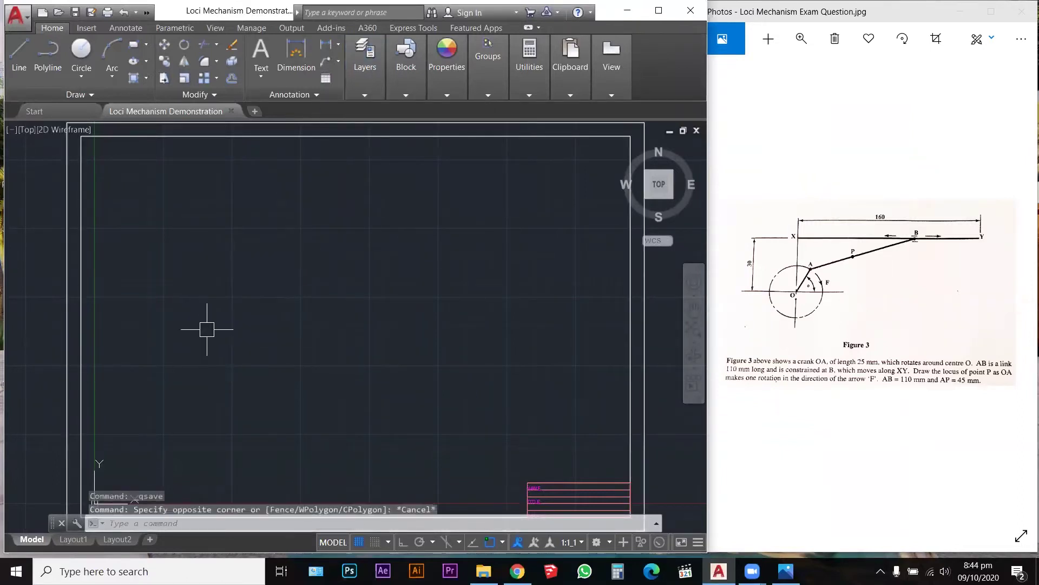
Turn on ortho mode and draw a vertical construction line about 160 mm long in the left part of the sheet
{"action": "type", "text": "1"}
{"action": "key", "text": "Return"}
{"action": "left_click", "coordinate": [248, 424]}
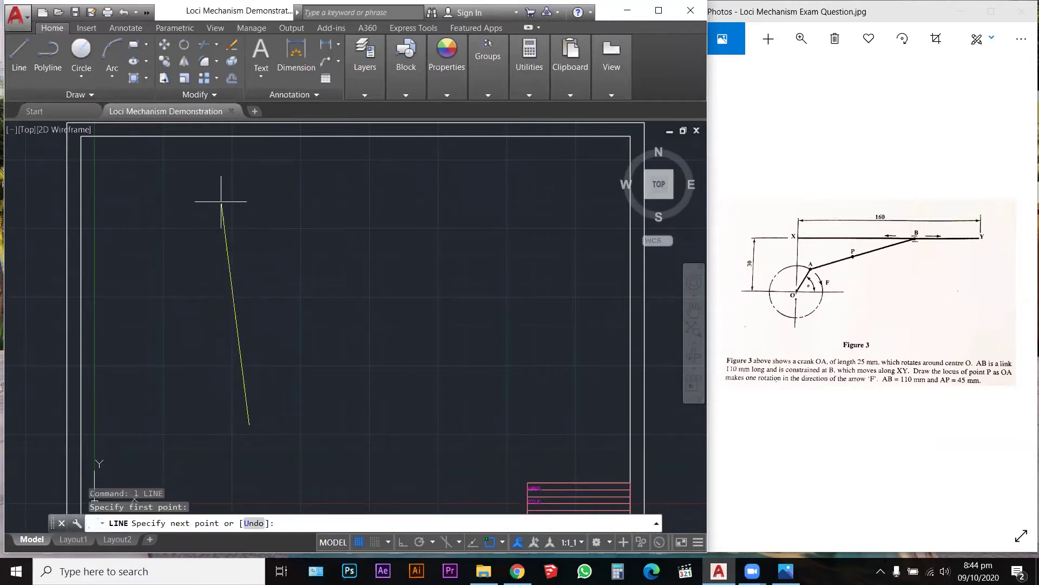
{"action": "key", "text": "F8"}
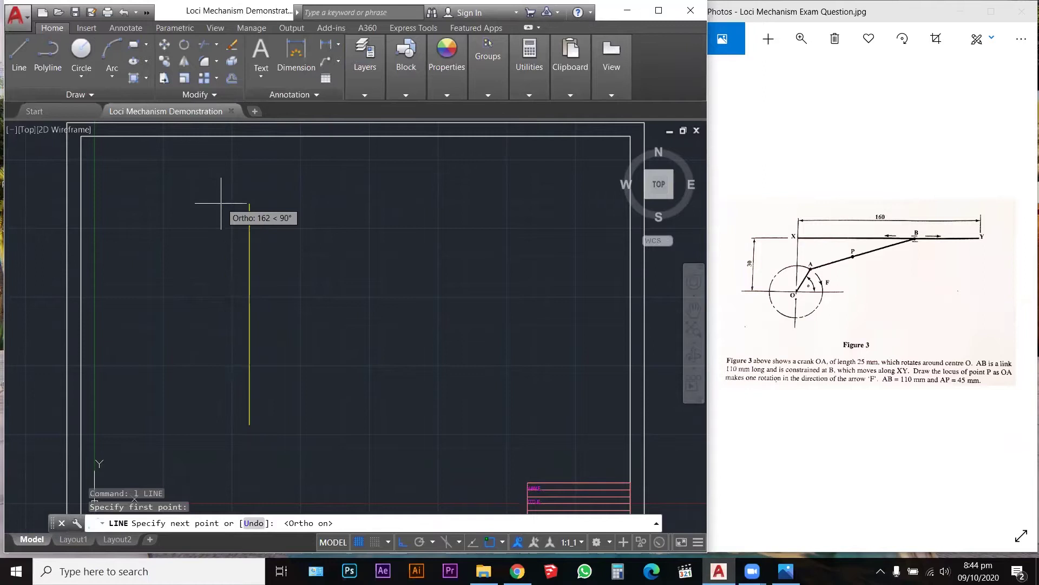
{"action": "left_click", "coordinate": [230, 196]}
{"action": "key", "text": "Escape"}
{"action": "key", "text": "Escape"}
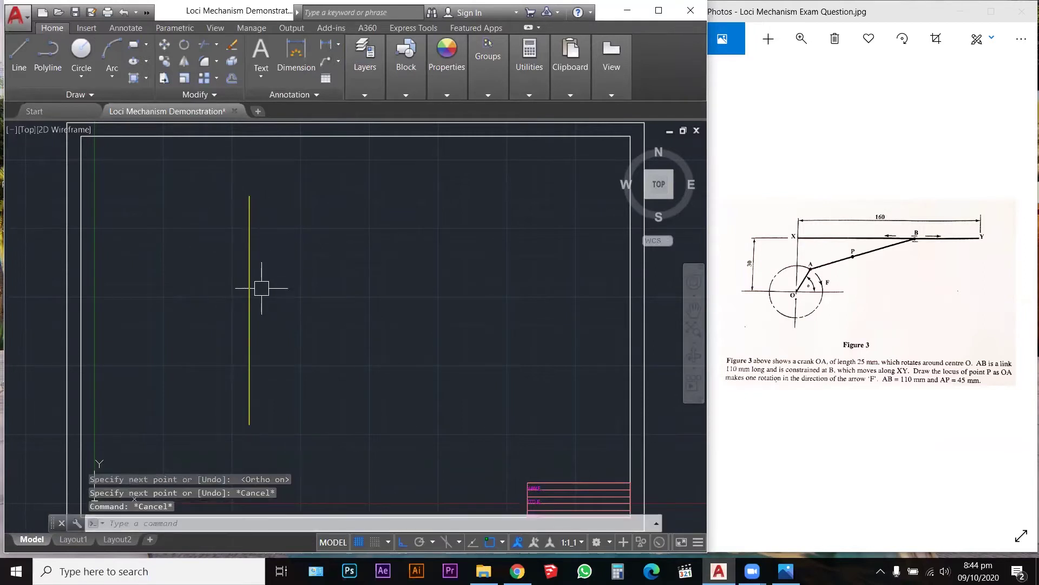
Draw a long horizontal construction line crossing the lower half of the vertical line and extending far to its right
{"action": "type", "text": "l"}
{"action": "key", "text": "Return"}
{"action": "left_click", "coordinate": [191, 336]}
{"action": "left_click", "coordinate": [559, 337]}
{"action": "key", "text": "Escape"}
{"action": "key", "text": "Escape"}
{"action": "key", "text": "Escape"}
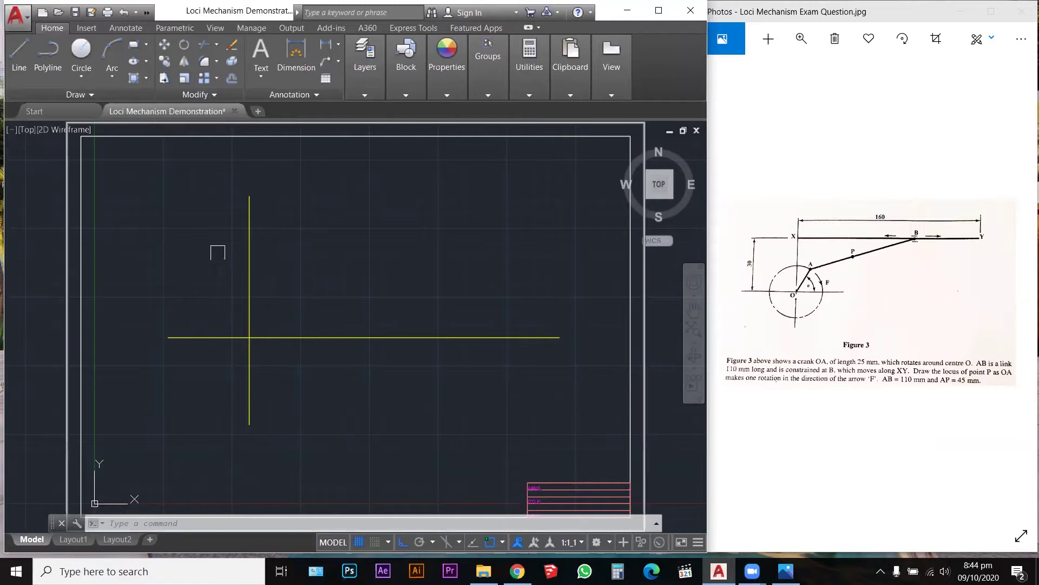
Draw the crank circle with a radius of 25 mm, centred on the intersection of the two construction lines
{"action": "type", "text": "c"}
{"action": "key", "text": "Return"}
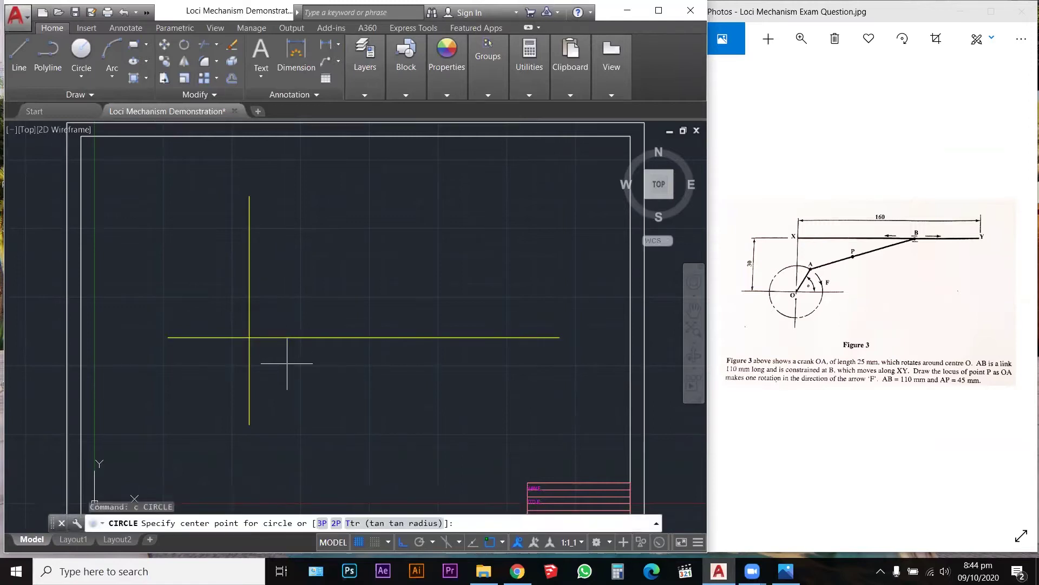
{"action": "left_click", "coordinate": [249, 337]}
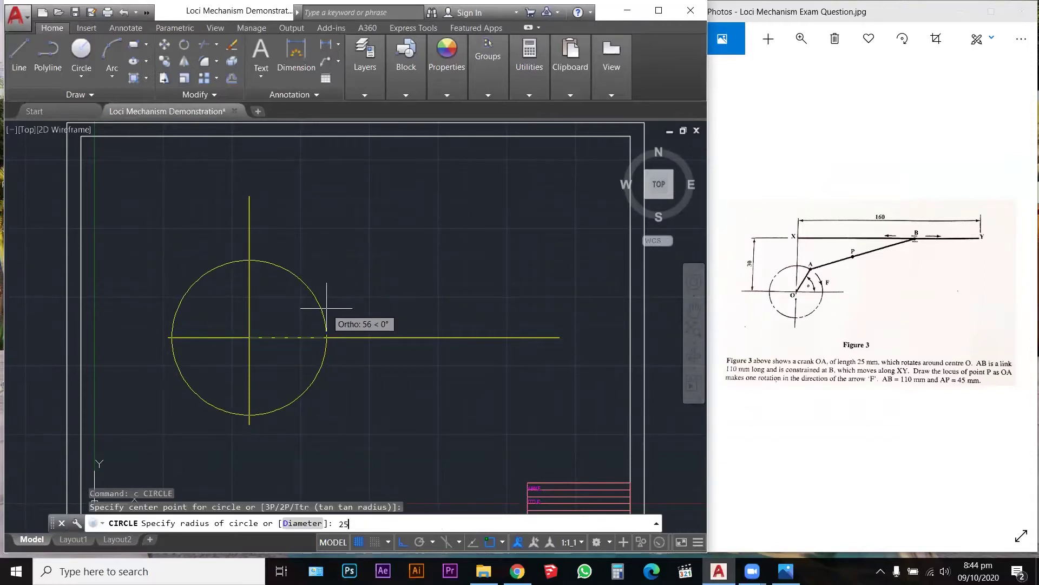
{"action": "key", "text": "Return"}
{"action": "key", "text": "Escape"}
{"action": "key", "text": "Escape"}
{"action": "key", "text": "Escape"}
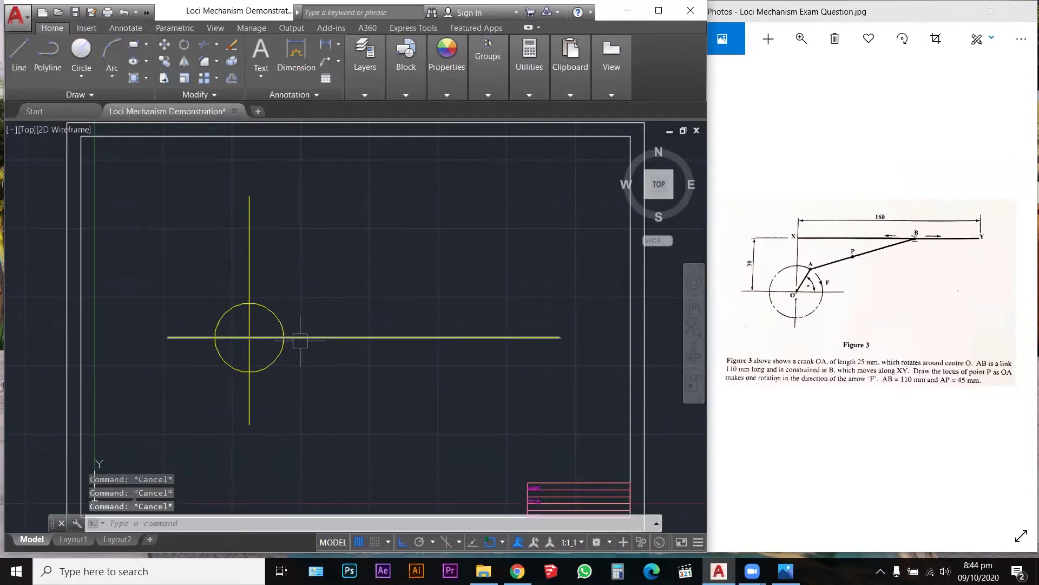
Offset the horizontal construction line 30 mm upward to form line XY
{"action": "type", "text": "o"}
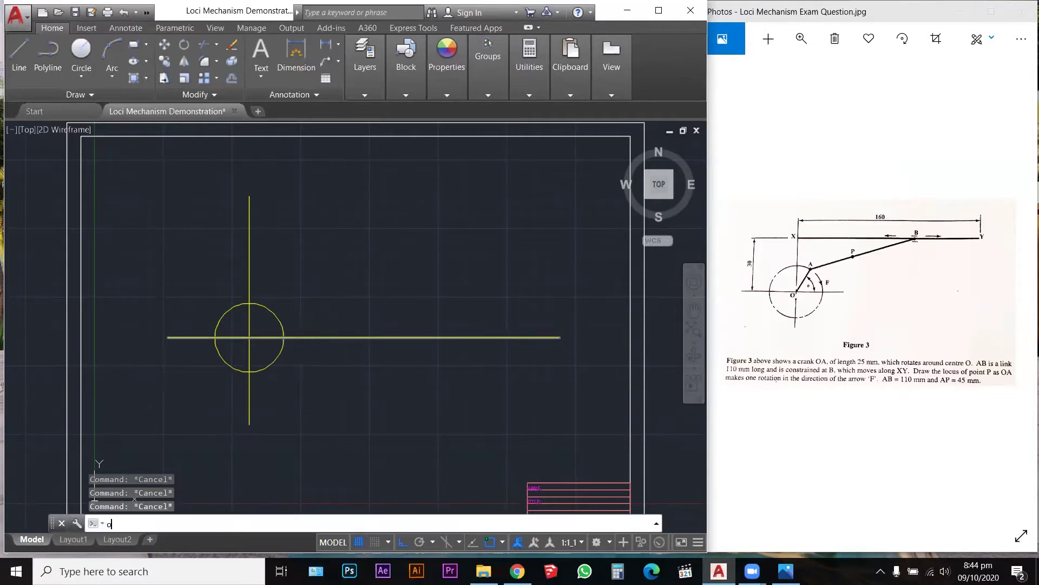
{"action": "key", "text": "Return"}
{"action": "type", "text": "3"}
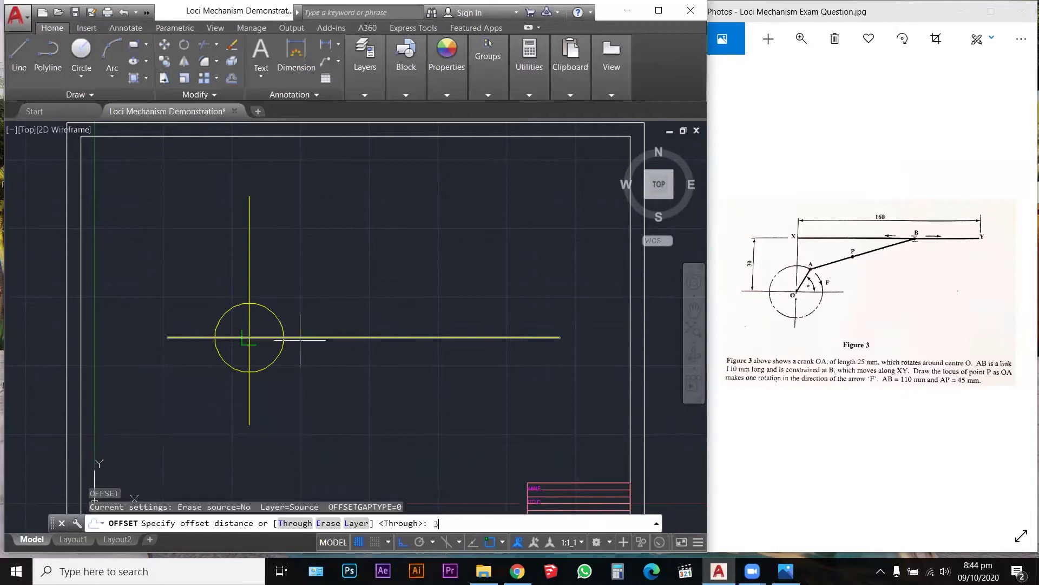
{"action": "type", "text": "0"}
{"action": "key", "text": "Return"}
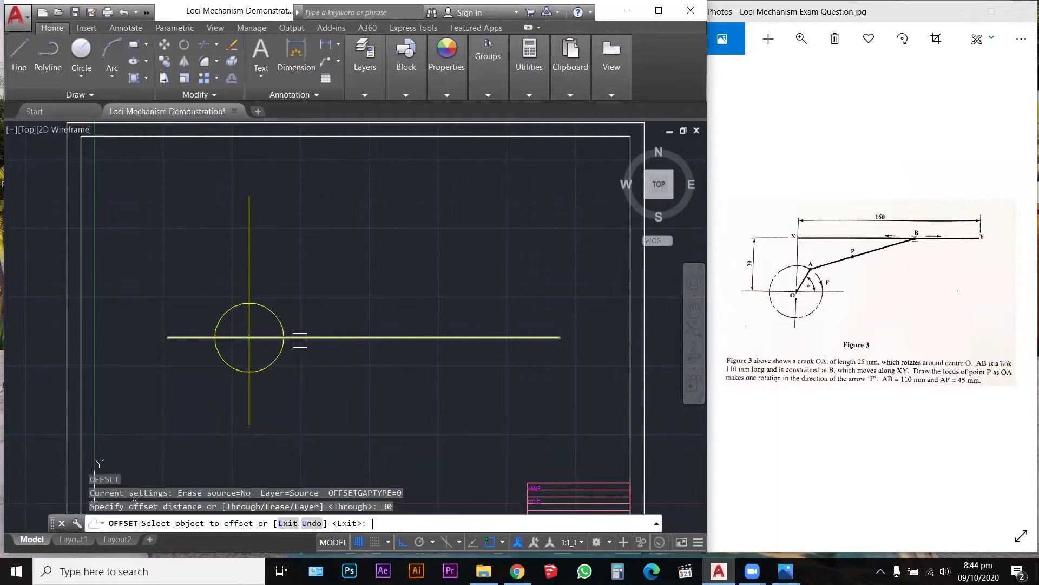
{"action": "left_click", "coordinate": [316, 338]}
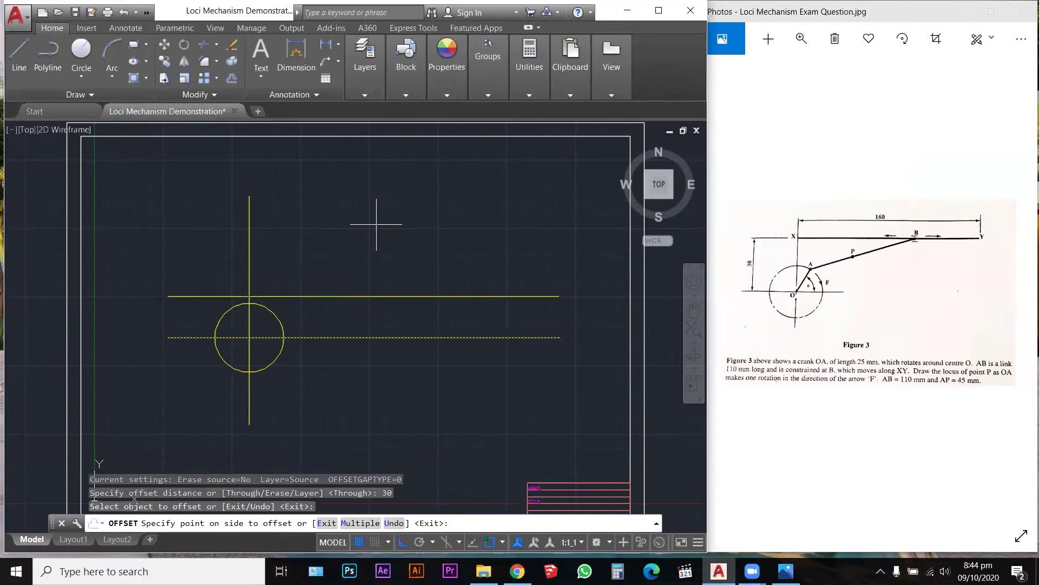
{"action": "left_click", "coordinate": [376, 223]}
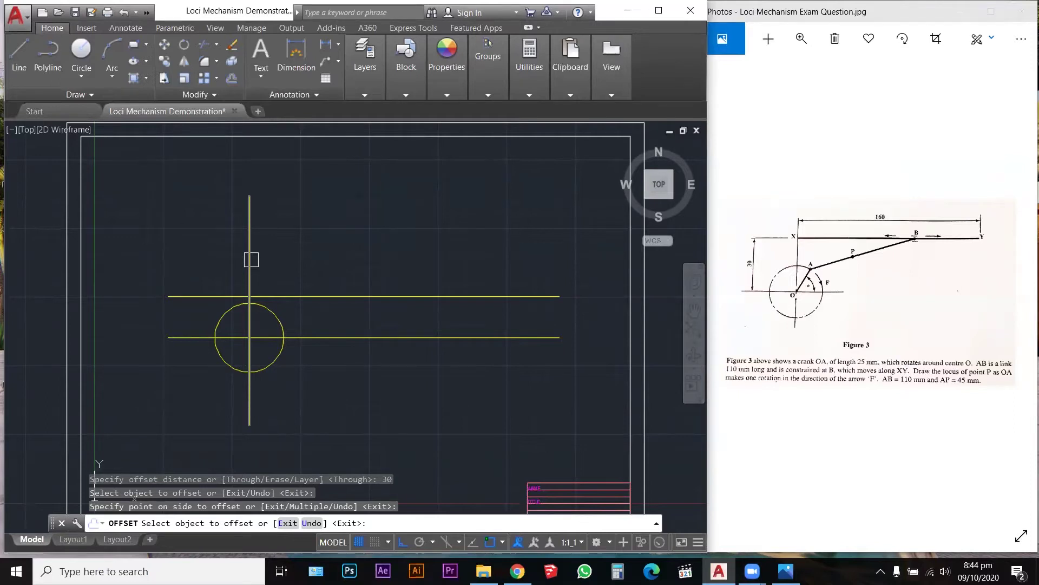
{"action": "key", "text": "Escape"}
Offset the vertical construction line 160 mm to the right to mark the end of line XY
{"action": "type", "text": "o"}
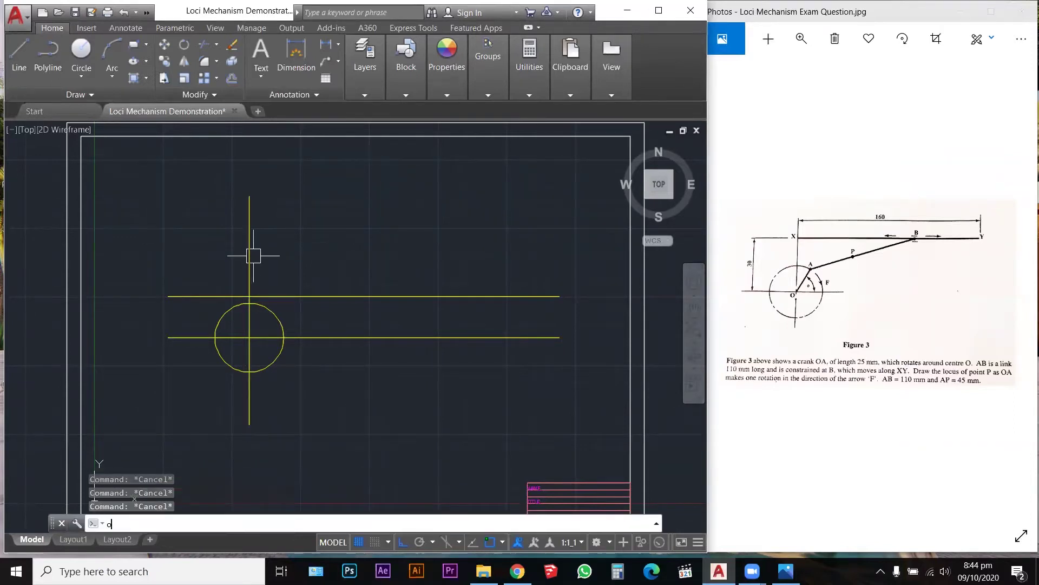
{"action": "key", "text": "Return"}
{"action": "type", "text": "160"}
{"action": "key", "text": "Return"}
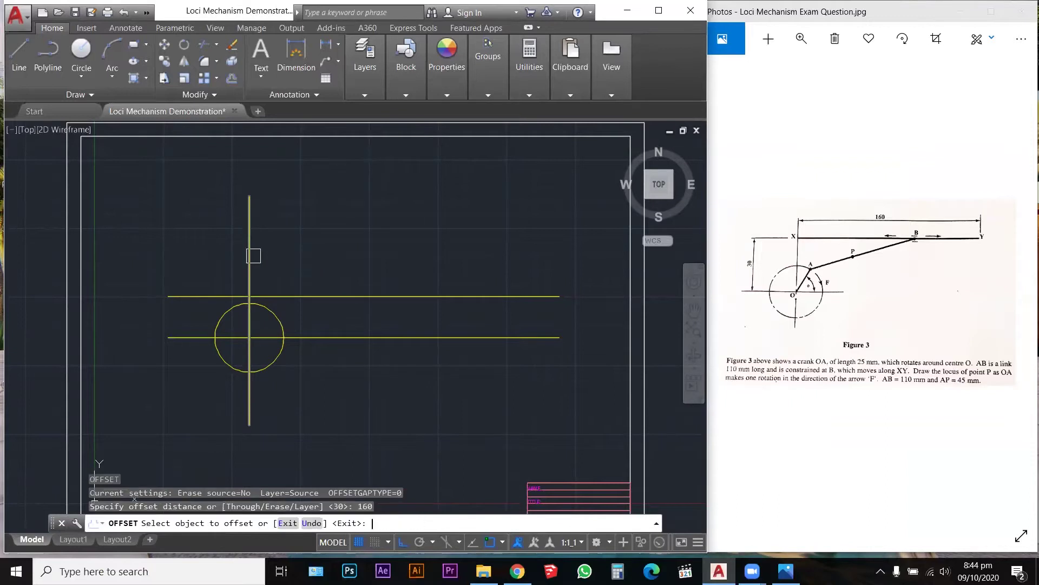
{"action": "left_click", "coordinate": [252, 248]}
{"action": "left_click", "coordinate": [428, 247]}
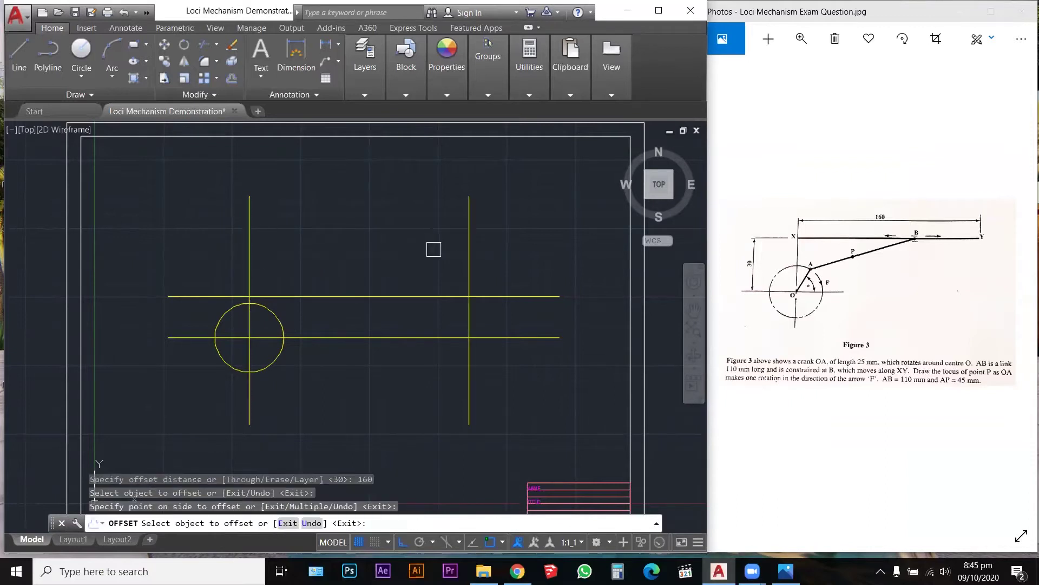
{"action": "key", "text": "Escape"}
{"action": "key", "text": "Escape"}
{"action": "key", "text": "Escape"}
{"action": "key", "text": "Escape"}
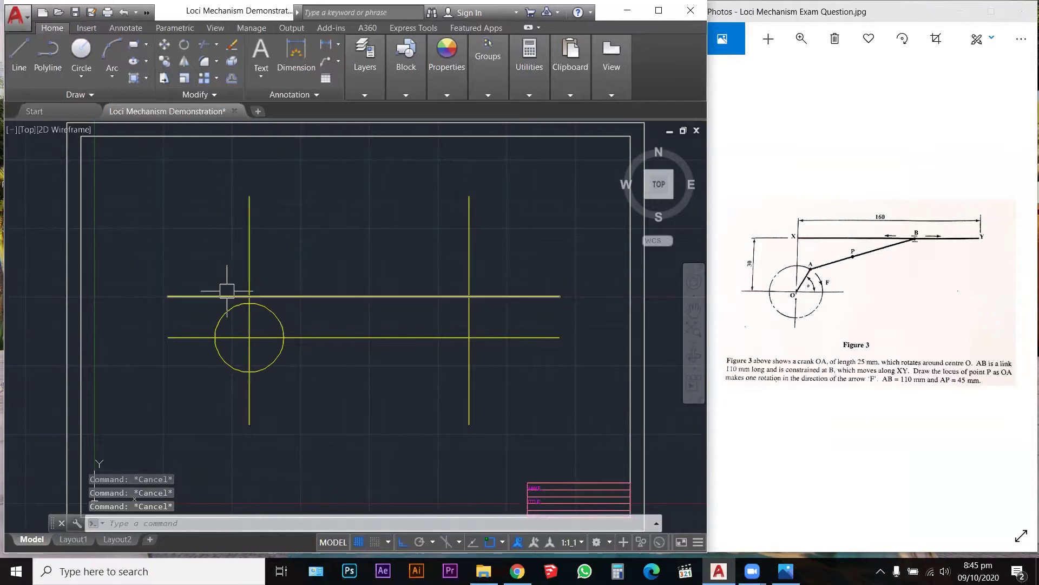
Add the multiline text label "X" with height 5 just above the intersection of the upper horizontal line and the left vertical line
{"action": "scroll", "coordinate": [238, 301], "scroll_direction": "up", "scroll_amount": 4}
{"action": "scroll", "coordinate": [287, 296], "scroll_direction": "down", "scroll_amount": 2}
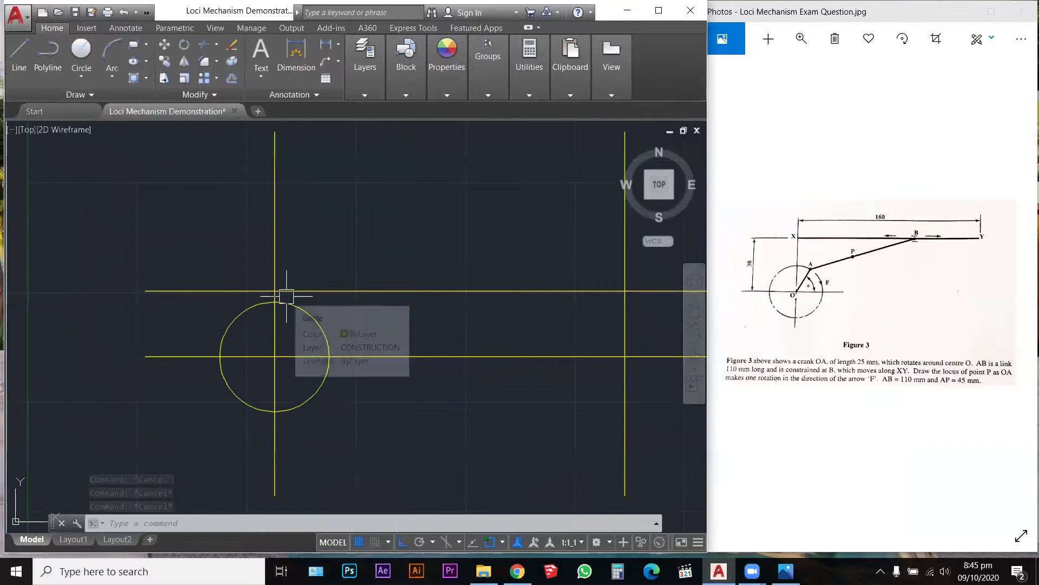
{"action": "type", "text": "mt"}
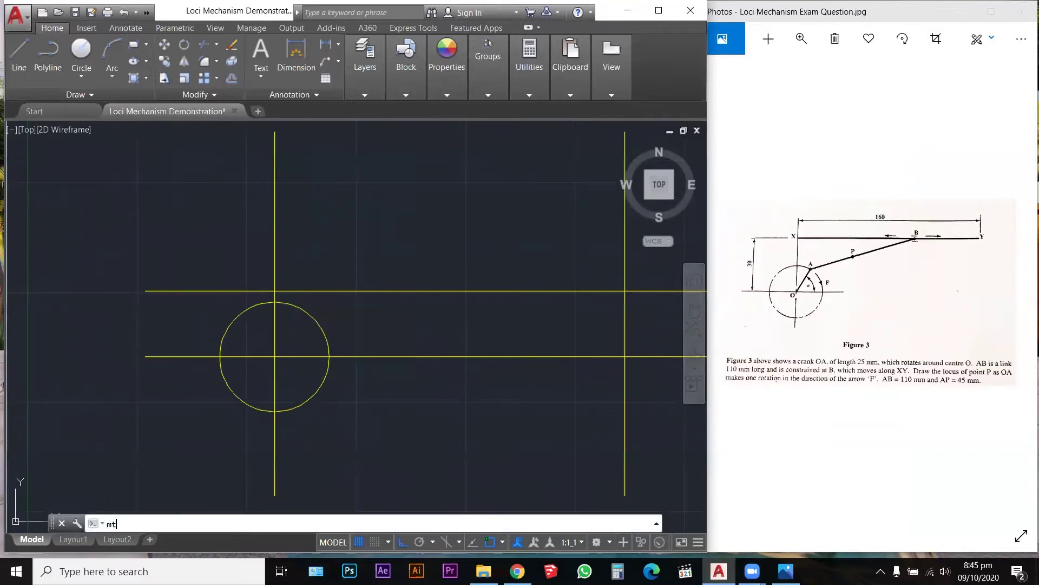
{"action": "key", "text": "Return"}
{"action": "left_click", "coordinate": [275, 290]}
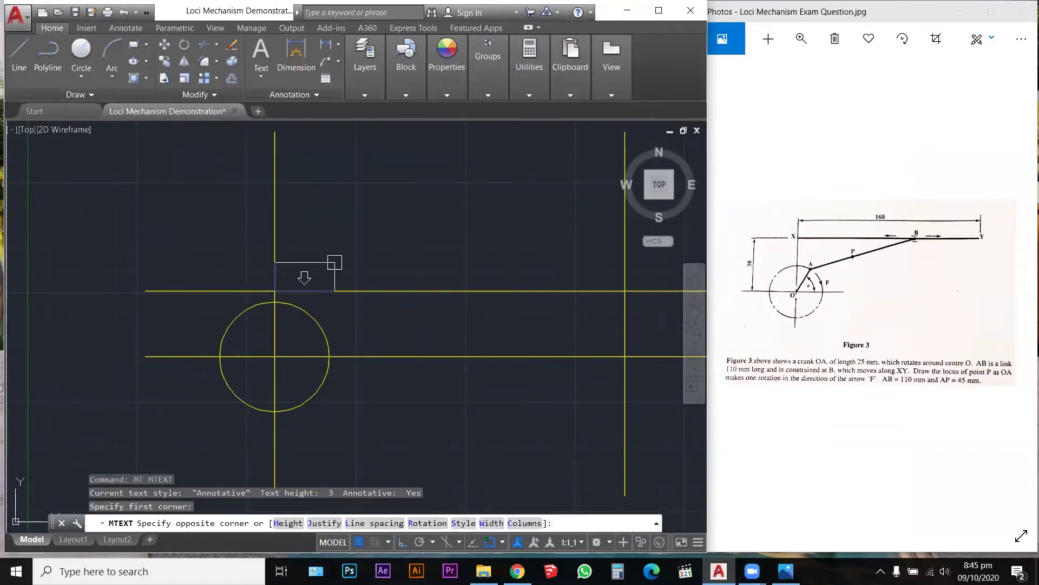
{"action": "left_click", "coordinate": [336, 266]}
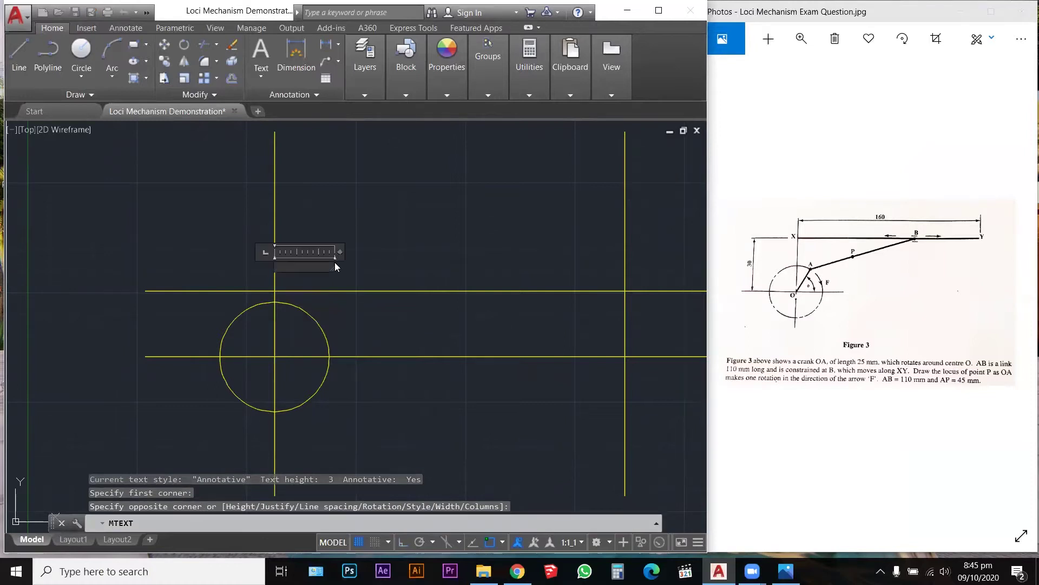
{"action": "type", "text": "X"}
{"action": "left_click_drag", "start_coordinate": [320, 268], "coordinate": [226, 260]}
{"action": "left_click", "coordinate": [77, 65]}
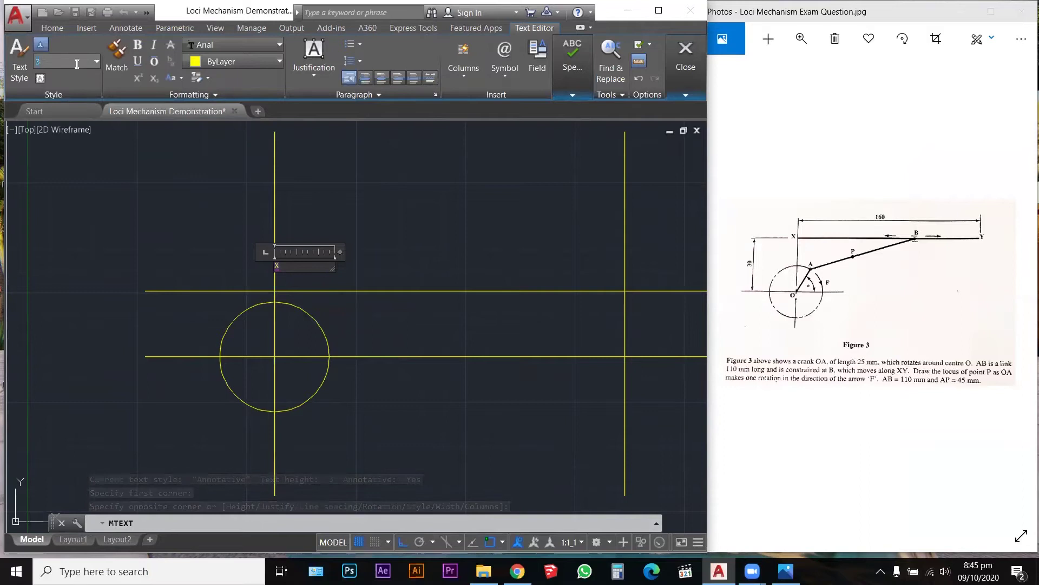
{"action": "type", "text": "5"}
{"action": "key", "text": "Return"}
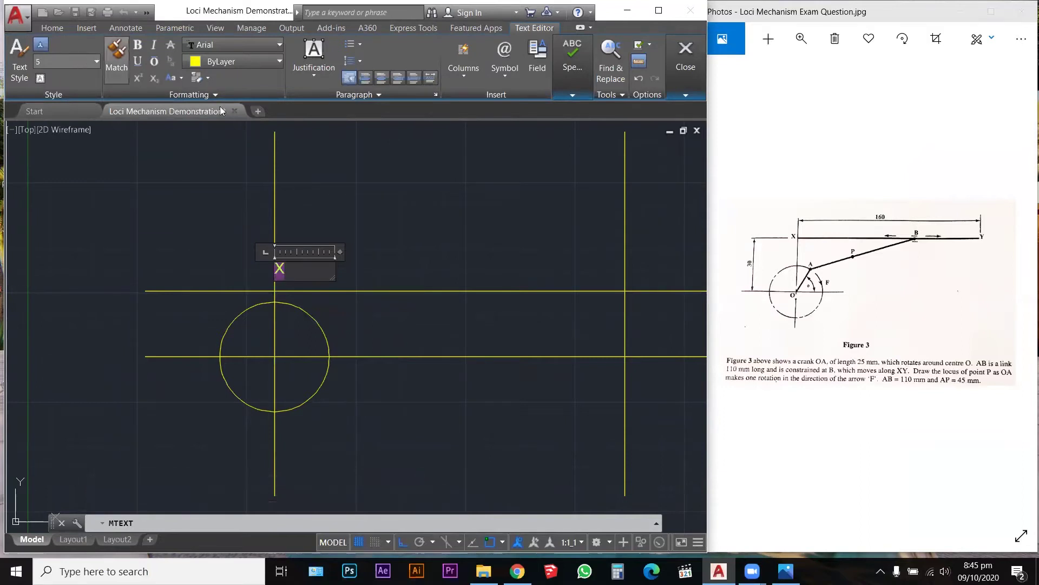
{"action": "left_click", "coordinate": [388, 253]}
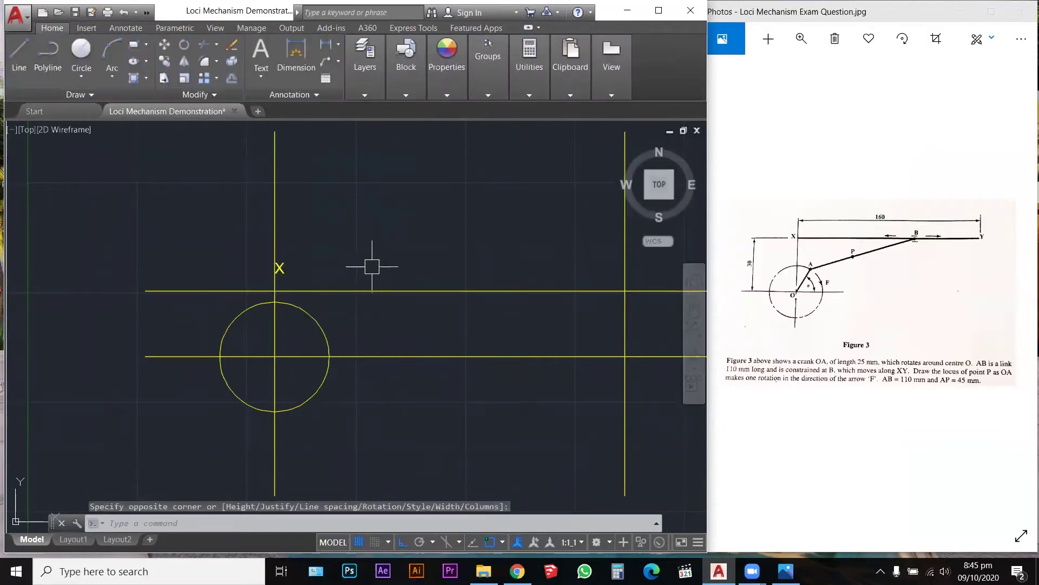
Add the multiline text label "Y" with height 5 just above the intersection of the upper horizontal line and the right vertical line
{"action": "key", "text": "Return"}
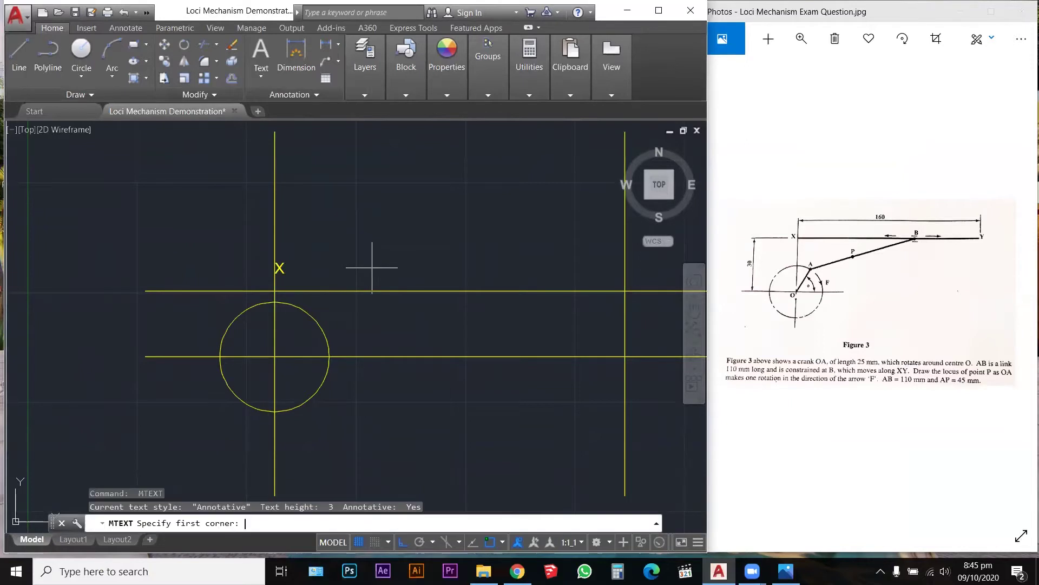
{"action": "left_click", "coordinate": [625, 290]}
{"action": "left_click", "coordinate": [665, 260]}
{"action": "type", "text": "y"}
{"action": "key", "text": "BackSpace"}
{"action": "type", "text": "Y"}
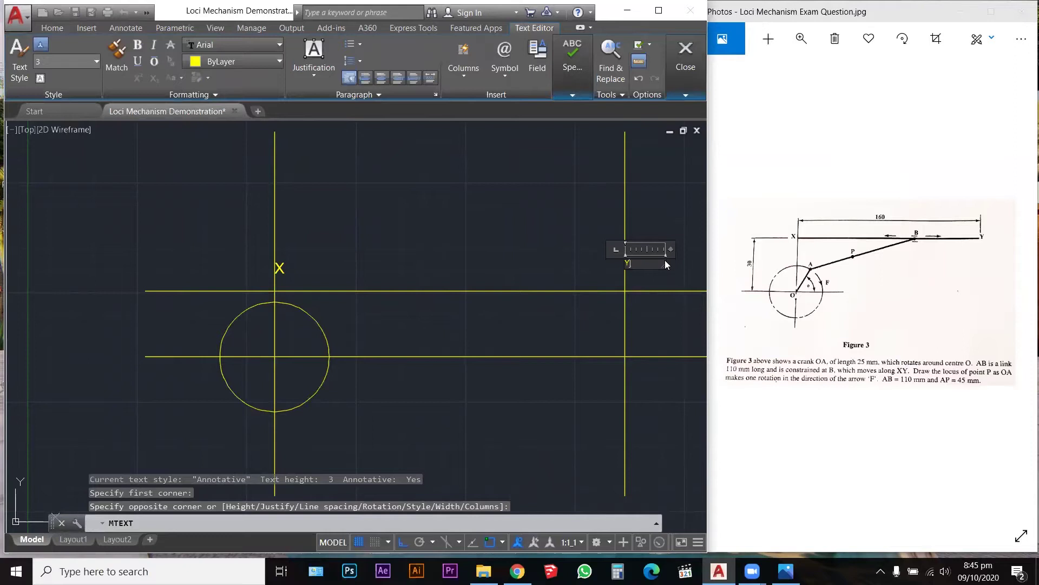
{"action": "key", "text": "ctrl+a"}
{"action": "left_click", "coordinate": [82, 57]}
{"action": "type", "text": "5"}
{"action": "key", "text": "Return"}
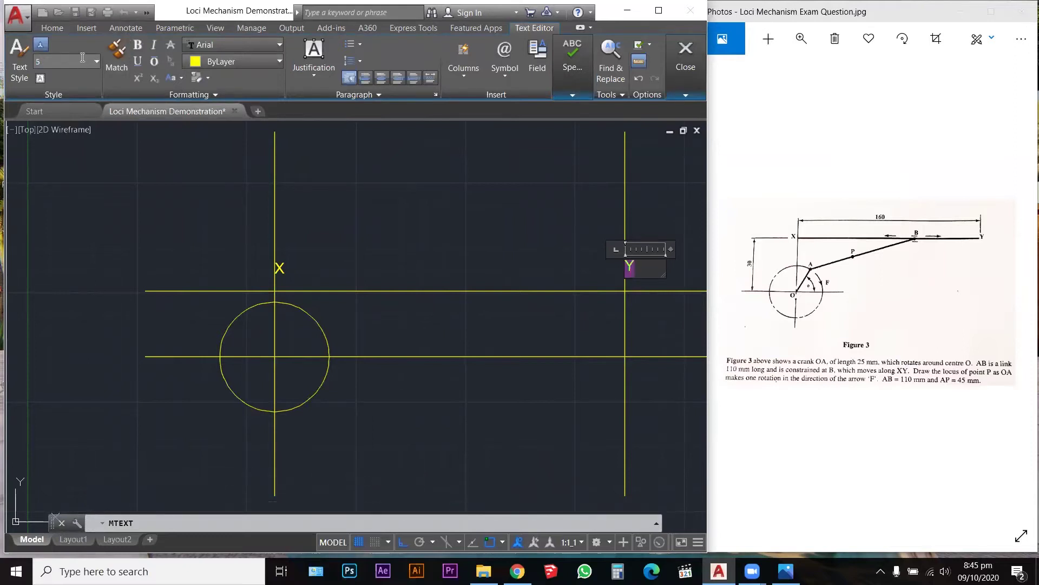
{"action": "left_click", "coordinate": [144, 207]}
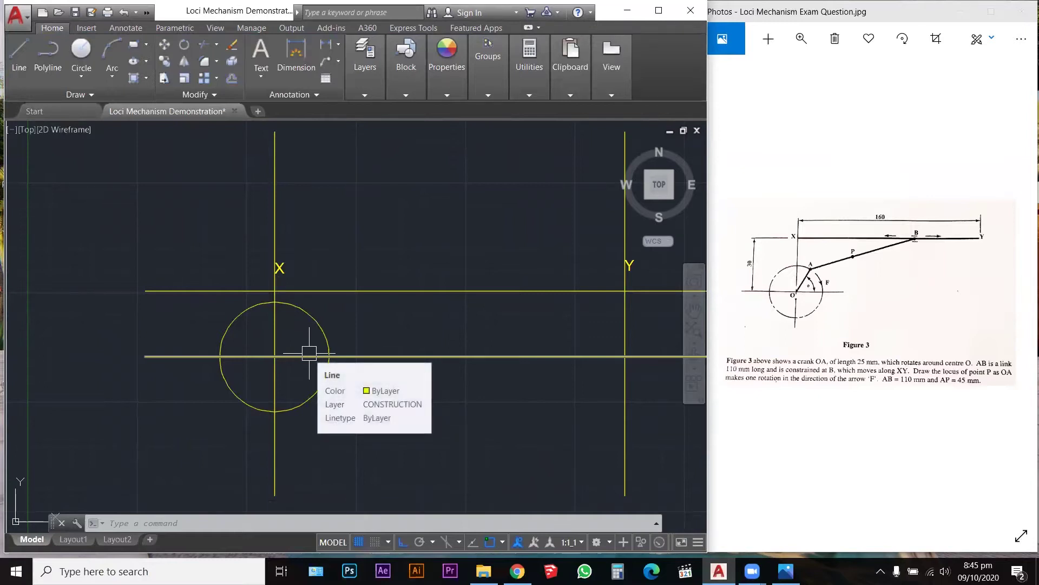
{"action": "key", "text": "Escape"}
{"action": "key", "text": "Escape"}
{"action": "key", "text": "Escape"}
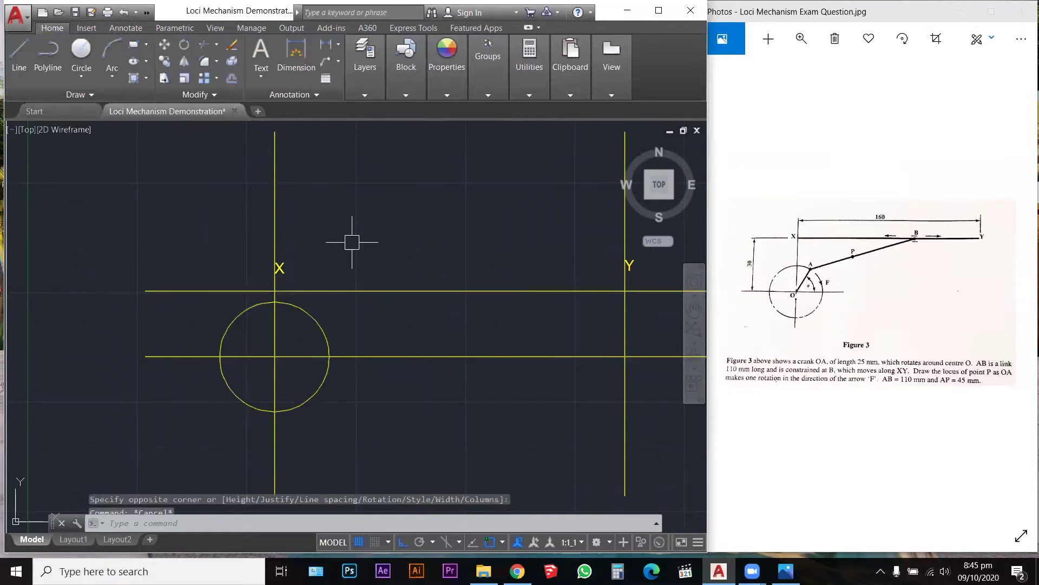
Trim the upper horizontal line XY so it ends at the two vertical lines through X and Y
{"action": "type", "text": "tr"}
{"action": "key", "text": "Return"}
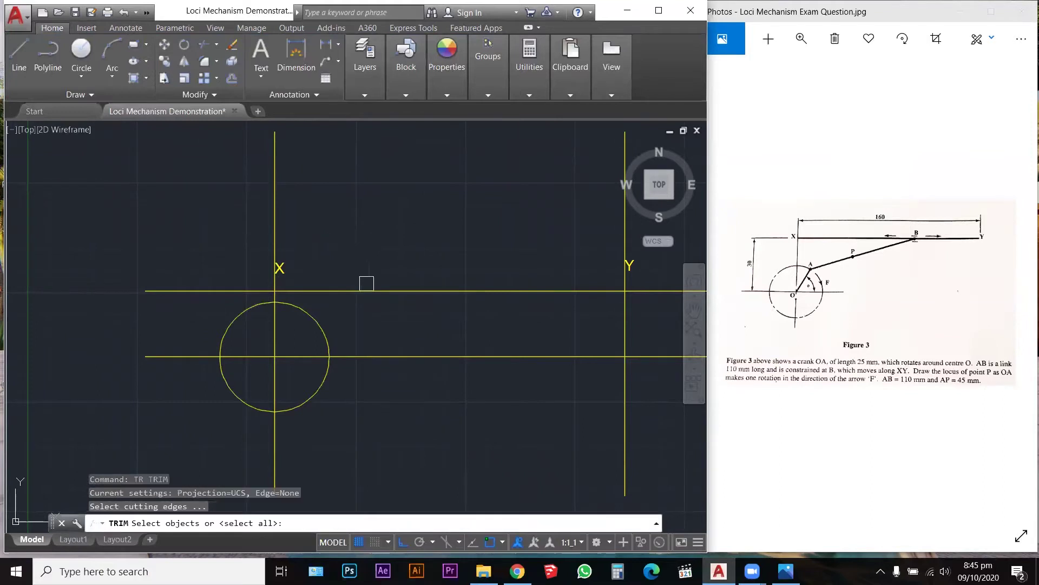
{"action": "left_click", "coordinate": [483, 299]}
{"action": "left_click", "coordinate": [231, 184]}
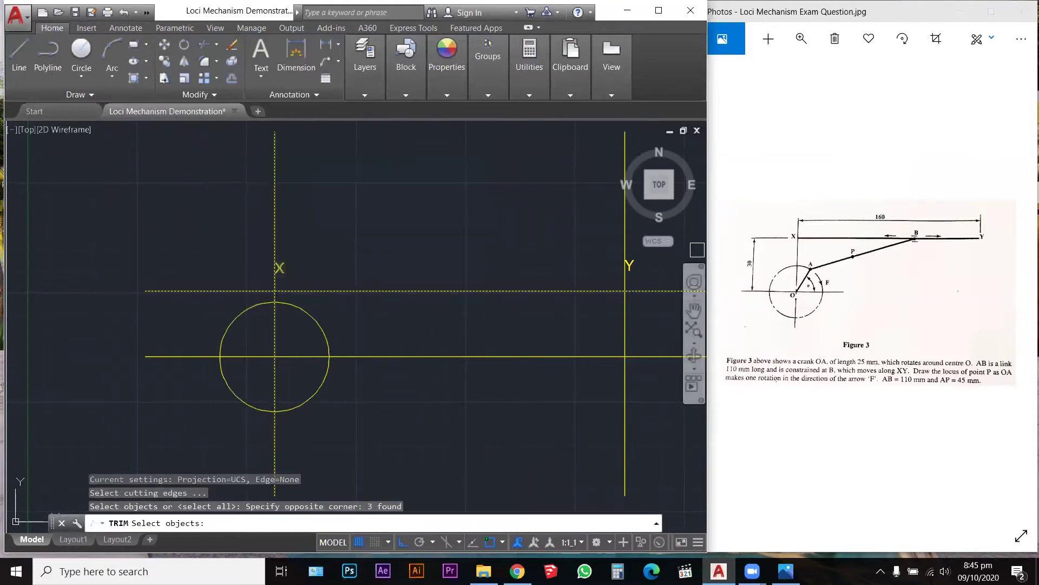
{"action": "key", "text": "Return"}
{"action": "left_click", "coordinate": [658, 290]}
{"action": "left_click", "coordinate": [166, 291]}
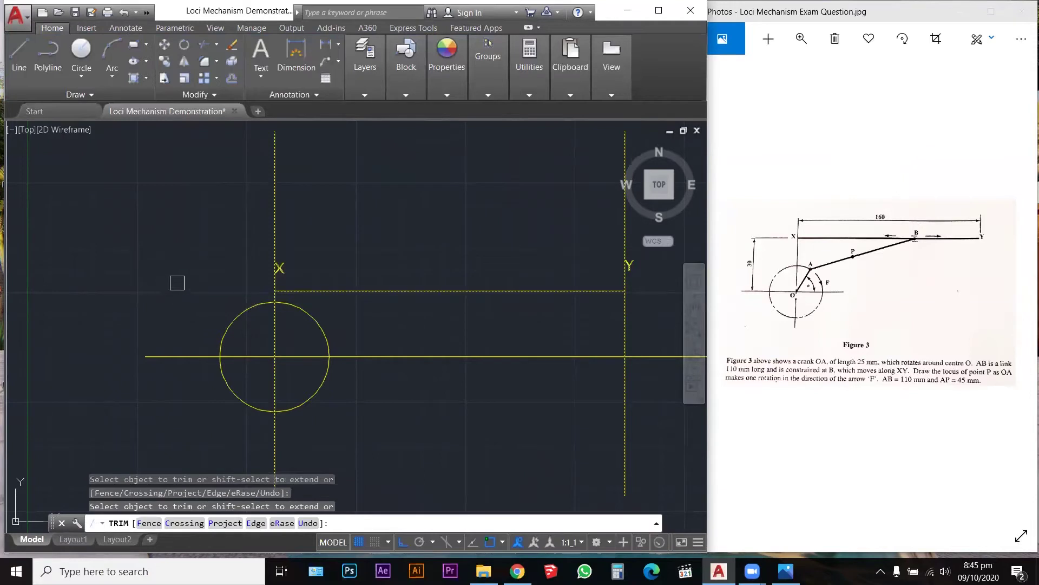
Trim off the upper portions of the two vertical lines above the X and Y labels
{"action": "left_click", "coordinate": [273, 203]}
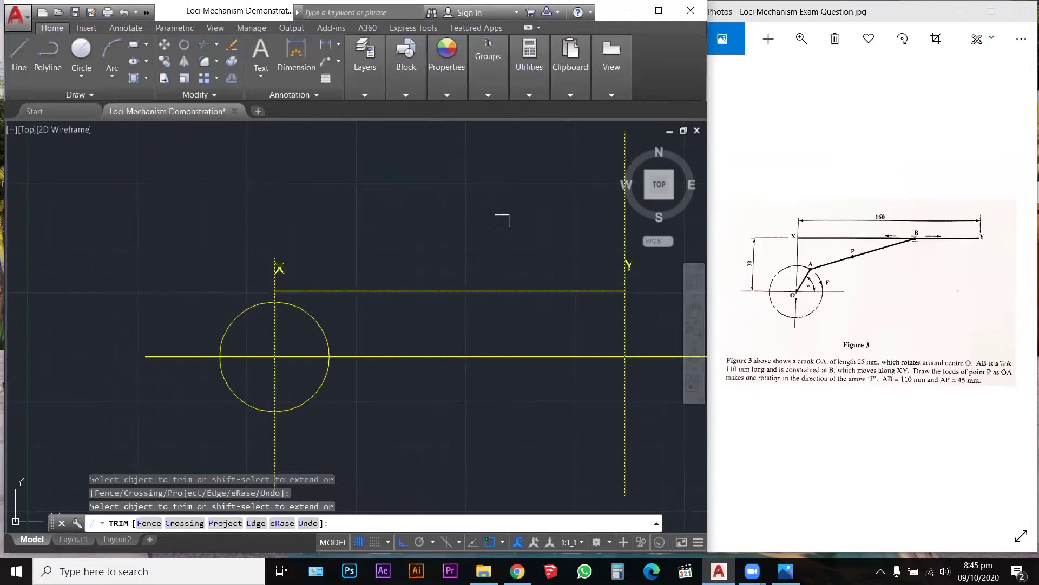
{"action": "left_click", "coordinate": [625, 244]}
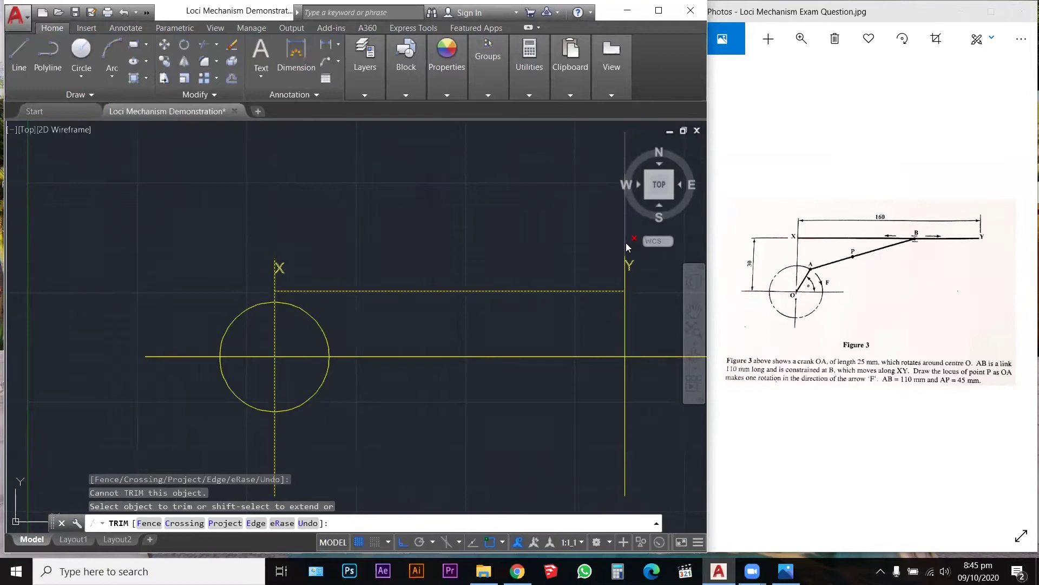
{"action": "scroll", "coordinate": [559, 238], "scroll_direction": "down", "scroll_amount": 2}
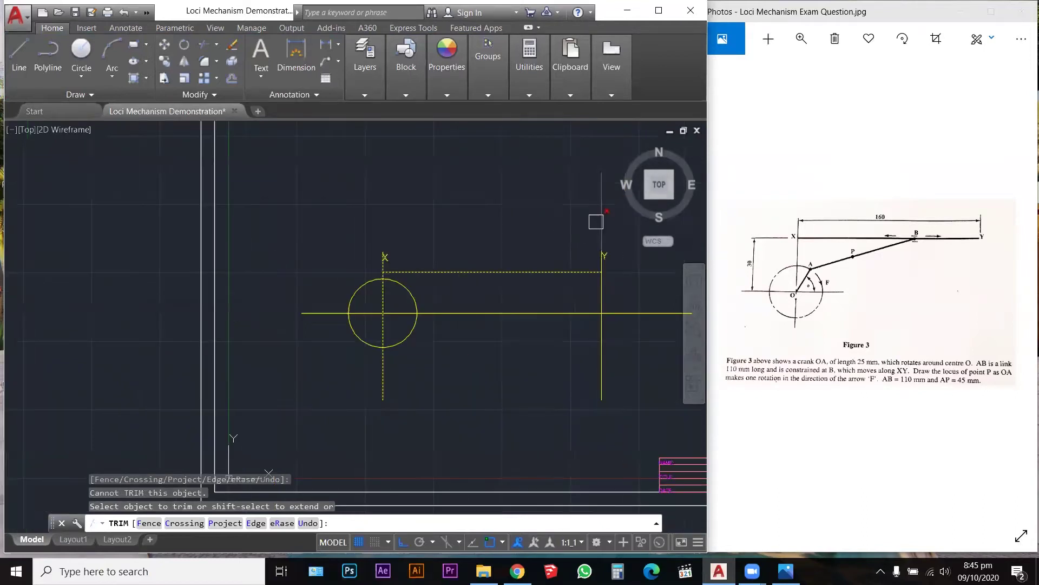
{"action": "key", "text": "Escape"}
{"action": "key", "text": "Escape"}
{"action": "key", "text": "Escape"}
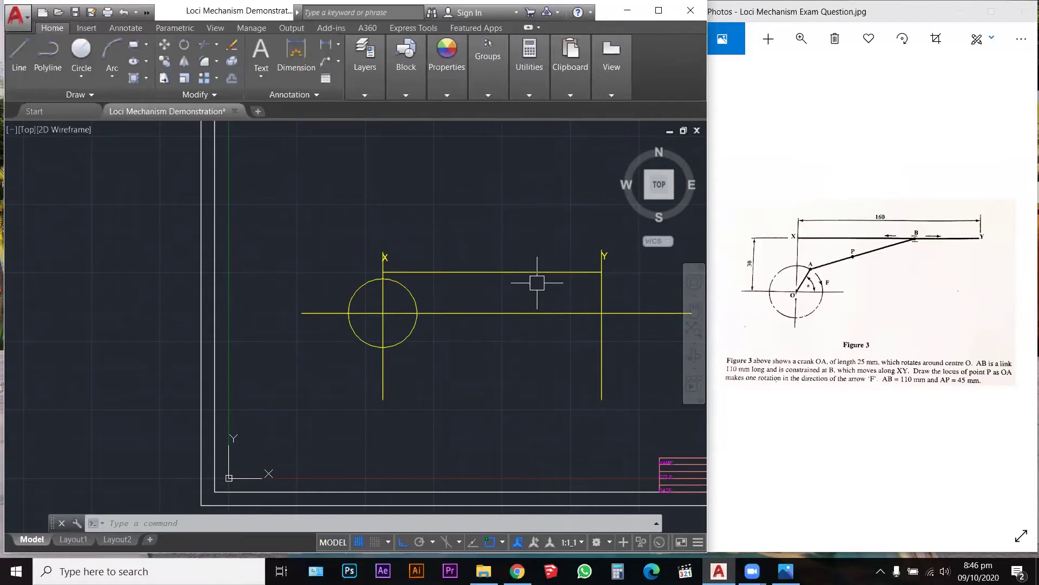
{"action": "scroll", "coordinate": [438, 255], "scroll_direction": "down", "scroll_amount": 3}
{"action": "scroll", "coordinate": [428, 274], "scroll_direction": "up", "scroll_amount": 5}
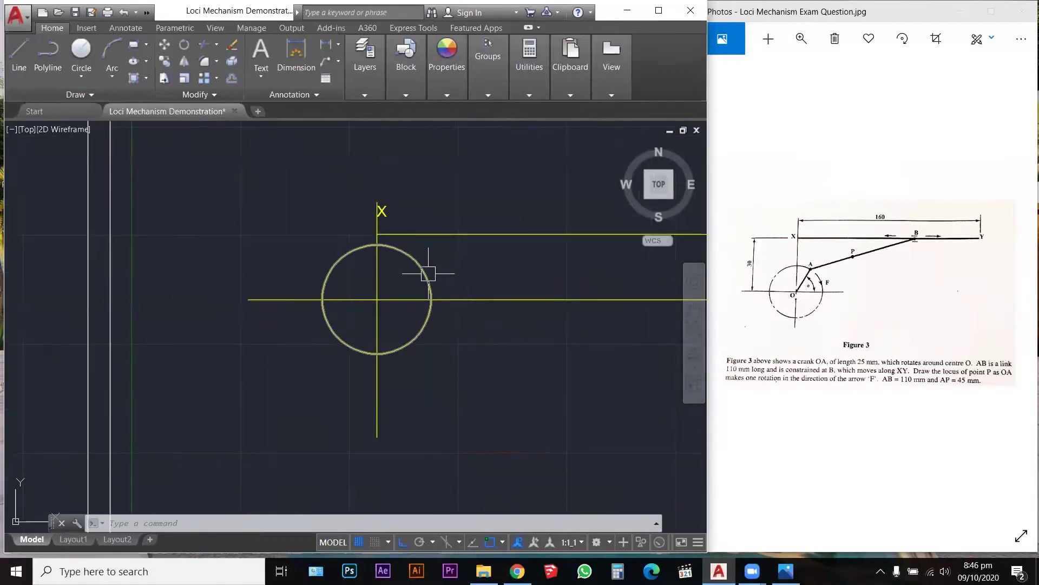
{"action": "key", "text": "Escape"}
{"action": "key", "text": "Escape"}
{"action": "key", "text": "Escape"}
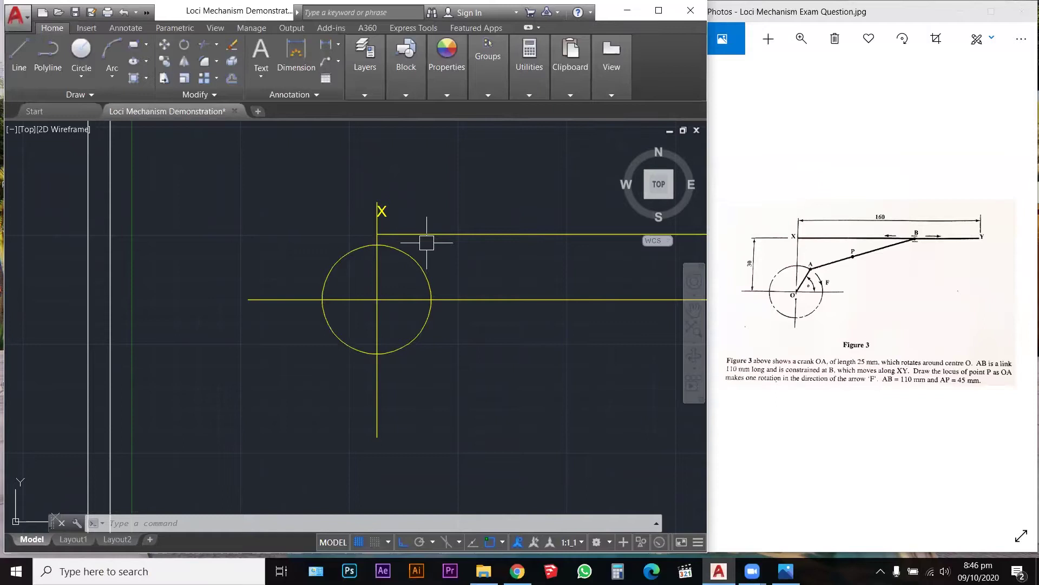
{"action": "scroll", "coordinate": [389, 265], "scroll_direction": "down", "scroll_amount": 2}
{"action": "scroll", "coordinate": [389, 265], "scroll_direction": "up", "scroll_amount": 2}
{"action": "key", "text": "Escape"}
{"action": "key", "text": "Escape"}
{"action": "key", "text": "Escape"}
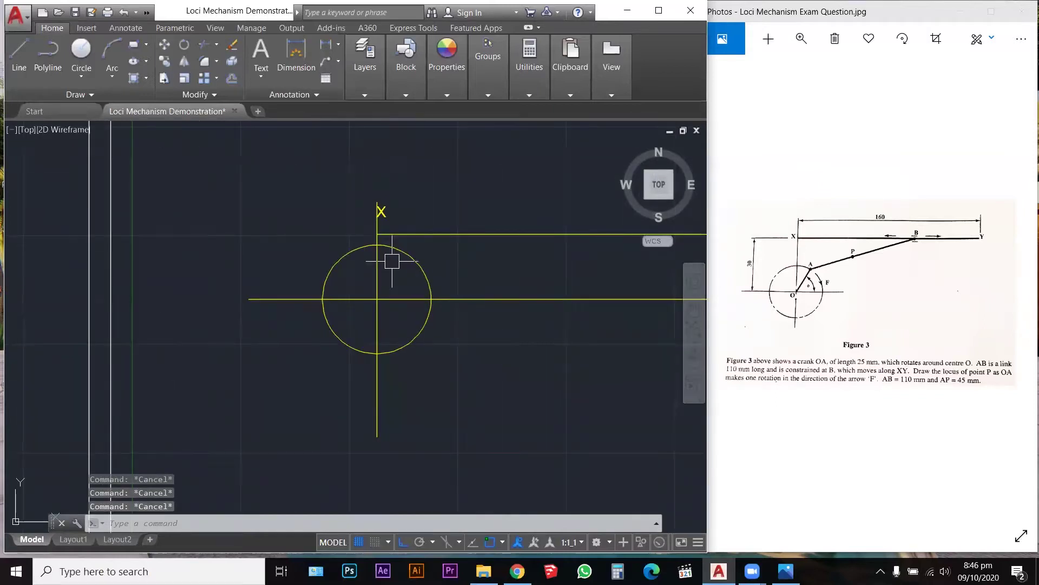
Divide the crank circle into 12 equal segments with point markers
{"action": "type", "text": "DI"}
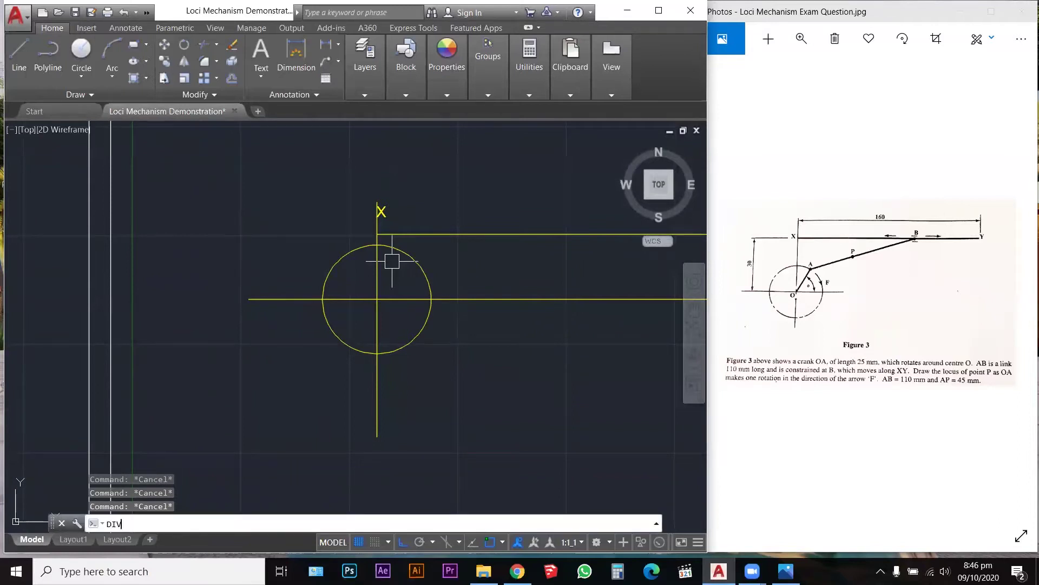
{"action": "type", "text": "V"}
{"action": "key", "text": "Return"}
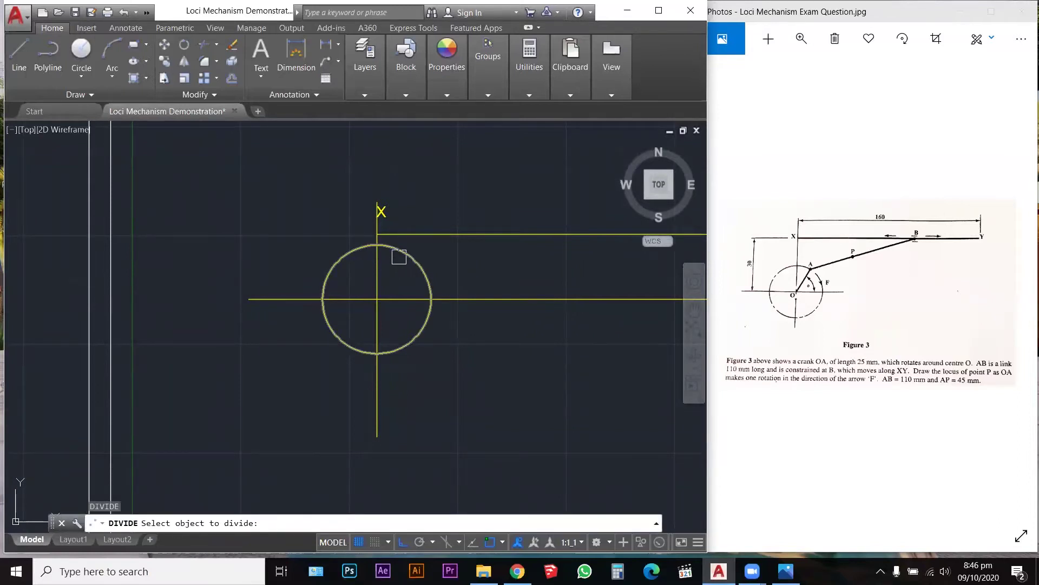
{"action": "left_click", "coordinate": [401, 254]}
{"action": "key", "text": "Return"}
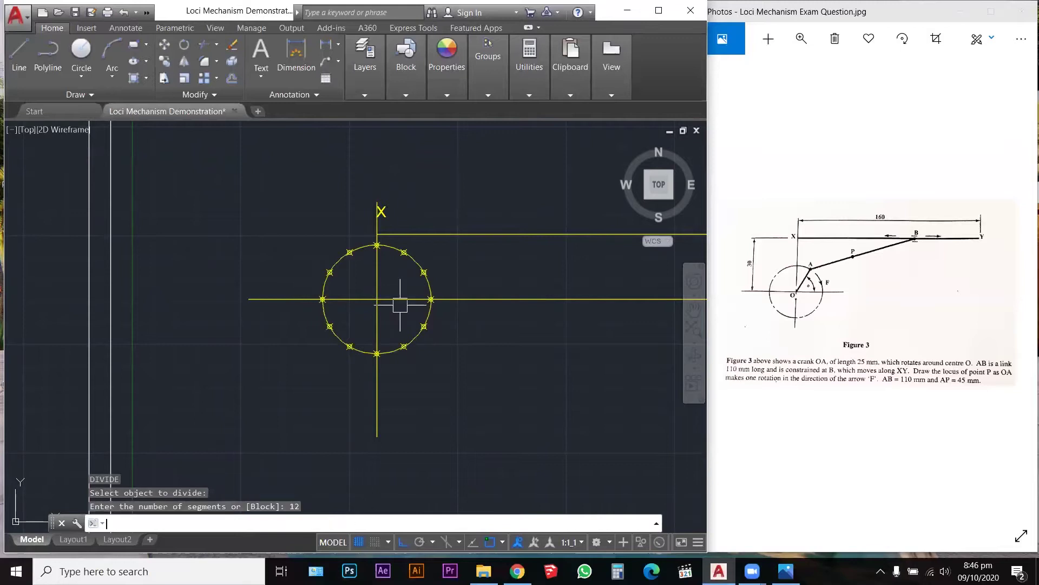
{"action": "key", "text": "Escape"}
{"action": "key", "text": "Escape"}
{"action": "key", "text": "Escape"}
Draw the crank line OA from the first division point clockwise from the circle's top to the circle's centre
{"action": "scroll", "coordinate": [146, 325], "scroll_direction": "down", "scroll_amount": 2}
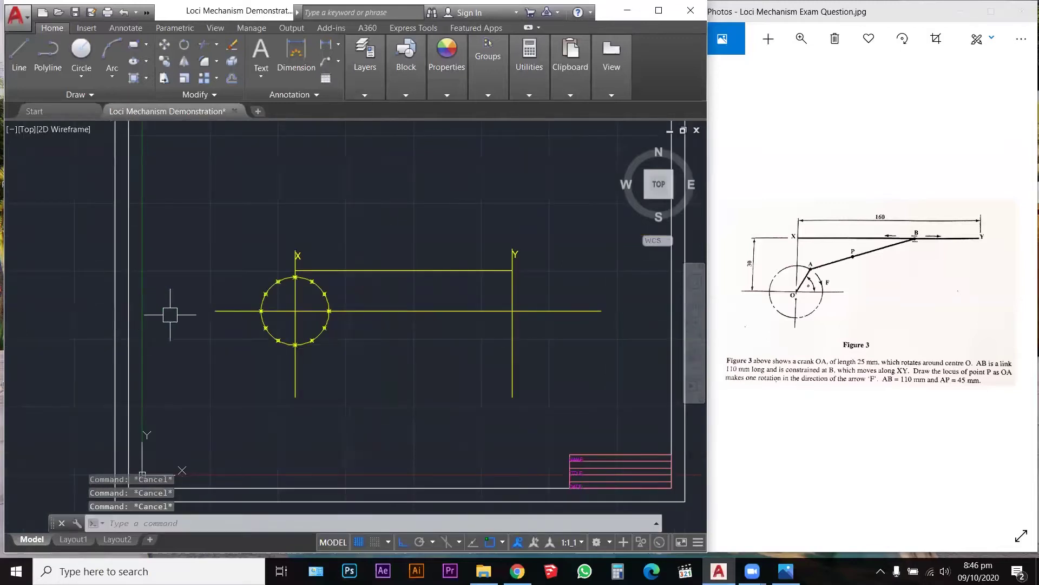
{"action": "scroll", "coordinate": [184, 309], "scroll_direction": "up", "scroll_amount": 2}
{"action": "scroll", "coordinate": [192, 310], "scroll_direction": "up", "scroll_amount": 2}
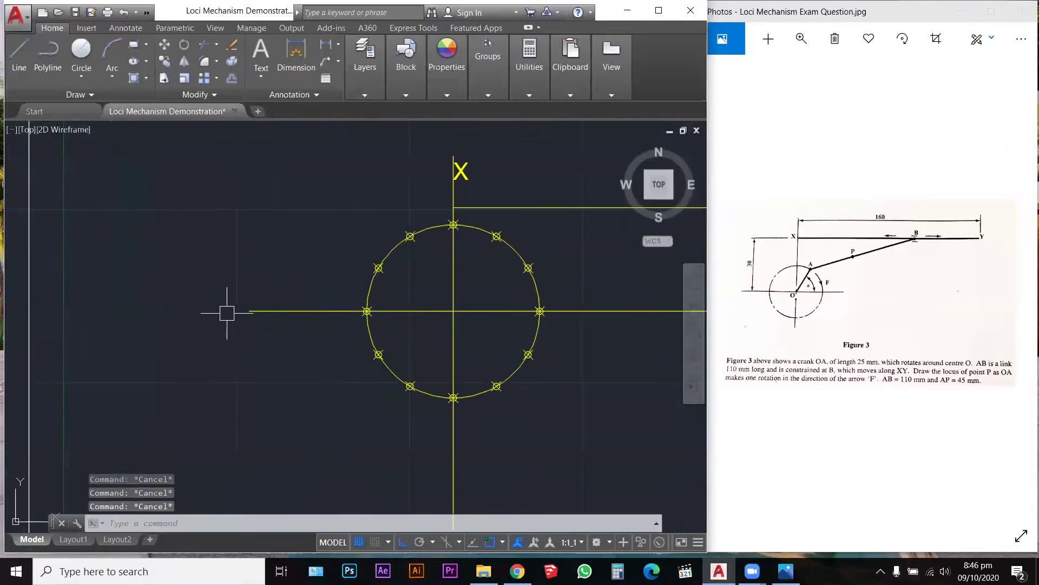
{"action": "type", "text": "L"}
{"action": "key", "text": "Return"}
{"action": "left_click", "coordinate": [496, 236]}
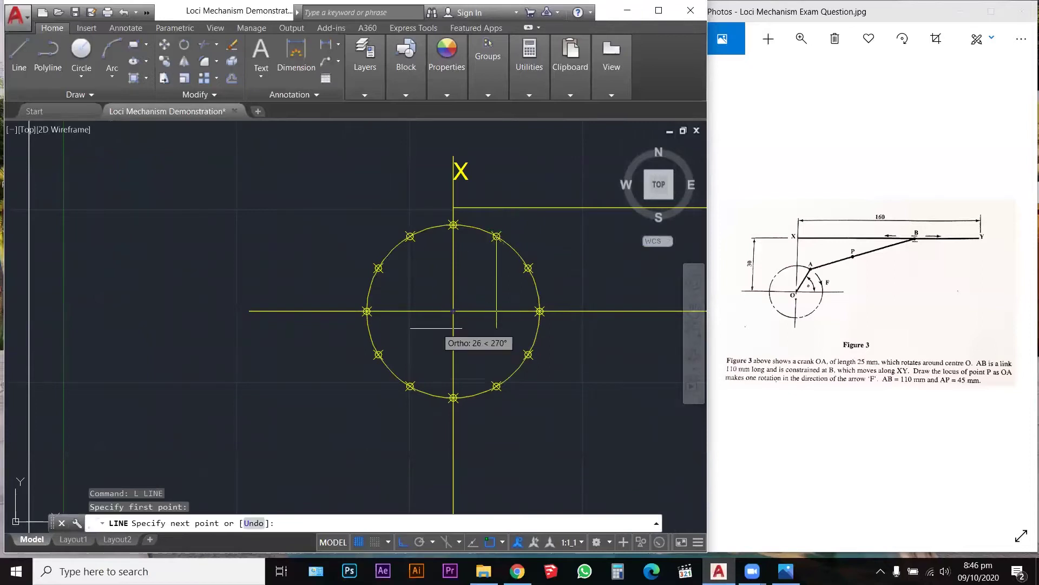
{"action": "left_click", "coordinate": [446, 316]}
{"action": "key", "text": "Escape"}
{"action": "key", "text": "Escape"}
{"action": "key", "text": "Escape"}
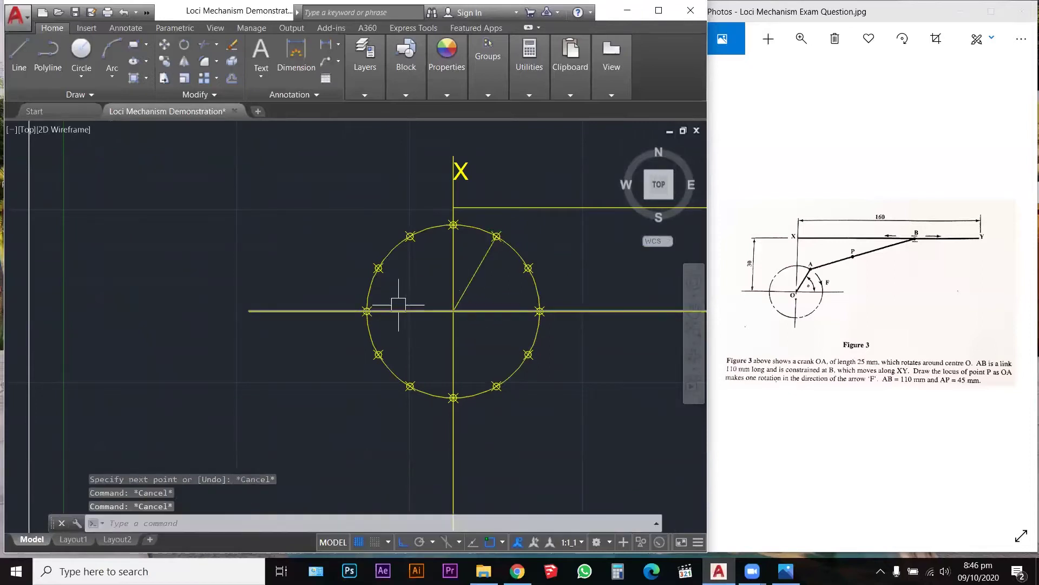
Add the multiline text label "A" at the outer end of the crank line
{"action": "scroll", "coordinate": [399, 303], "scroll_direction": "down", "scroll_amount": 3}
{"action": "scroll", "coordinate": [419, 292], "scroll_direction": "down", "scroll_amount": 2}
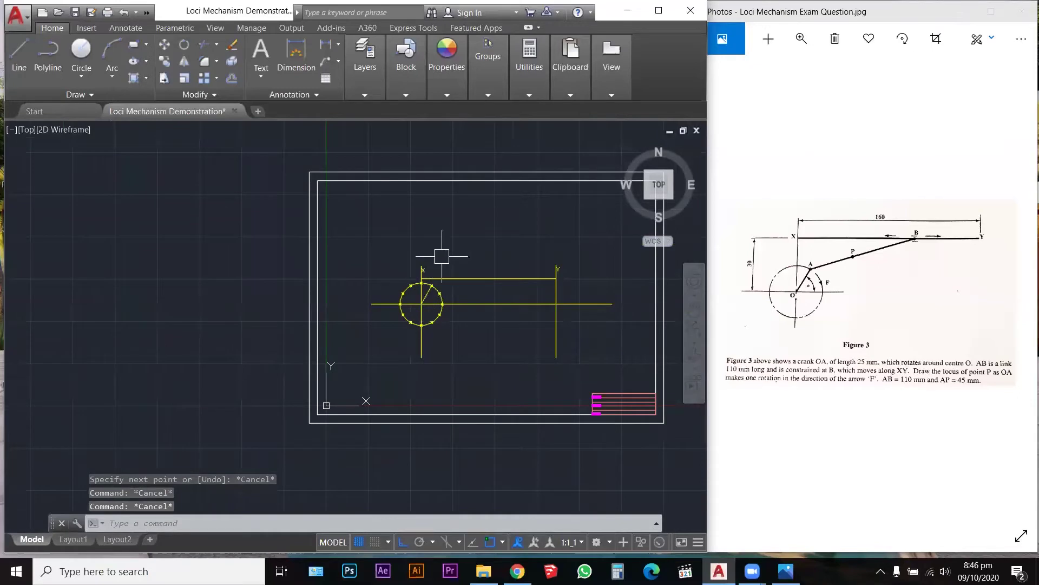
{"action": "scroll", "coordinate": [436, 270], "scroll_direction": "up", "scroll_amount": 4}
{"action": "scroll", "coordinate": [428, 291], "scroll_direction": "up", "scroll_amount": 4}
{"action": "type", "text": "MT"}
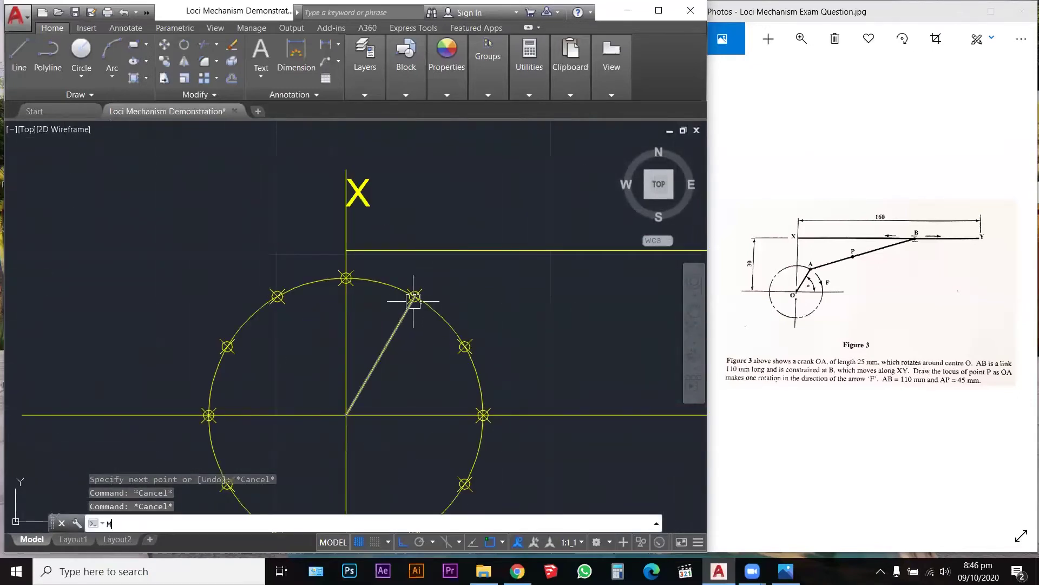
{"action": "key", "text": "Return"}
{"action": "left_click", "coordinate": [415, 296]}
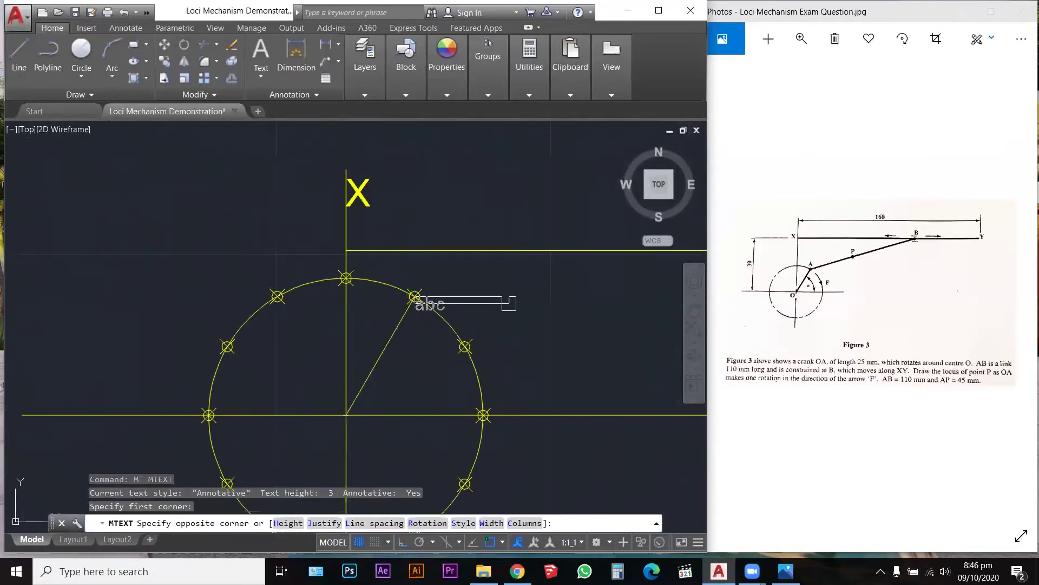
{"action": "left_click", "coordinate": [546, 327]}
{"action": "type", "text": "a"}
{"action": "key", "text": "BackSpace"}
{"action": "type", "text": "A"}
{"action": "key", "text": "ctrl+a"}
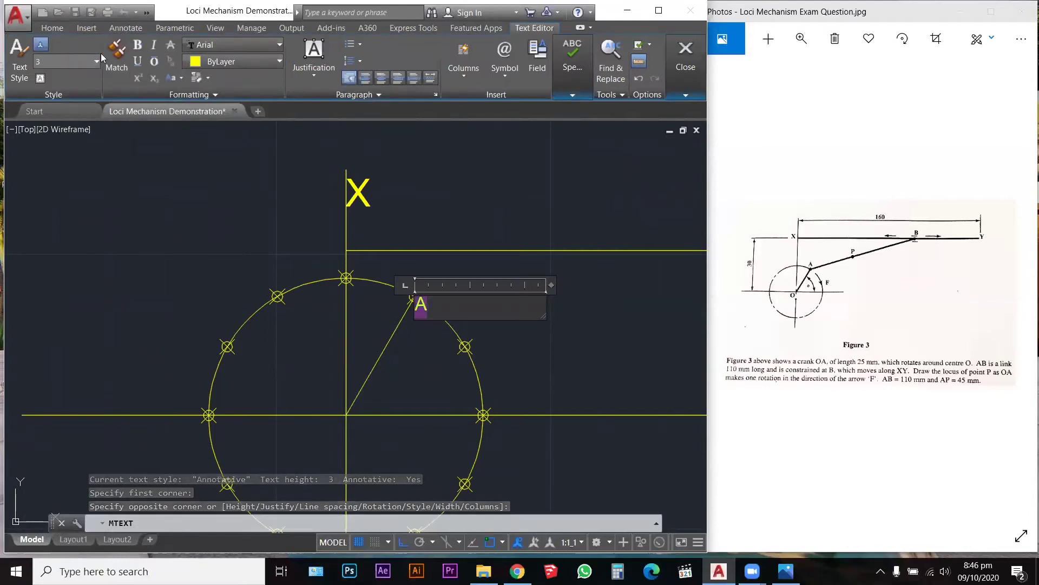
{"action": "key", "text": "Escape"}
{"action": "key", "text": "Escape"}
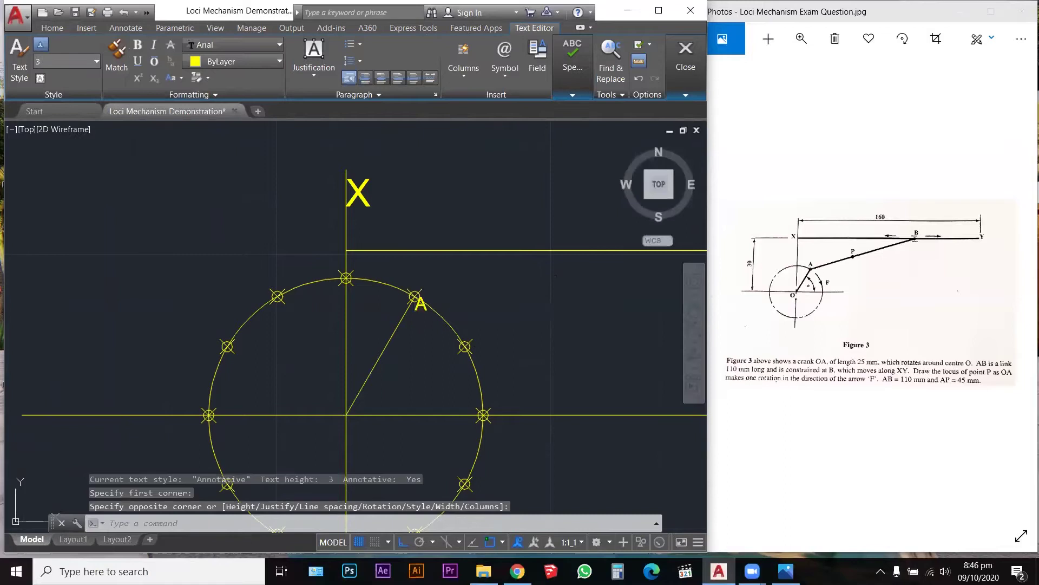
{"action": "key", "text": "Escape"}
Draw a circle of radius 110 mm centred on point A to represent the length of link AB
{"action": "scroll", "coordinate": [271, 309], "scroll_direction": "down", "scroll_amount": 4}
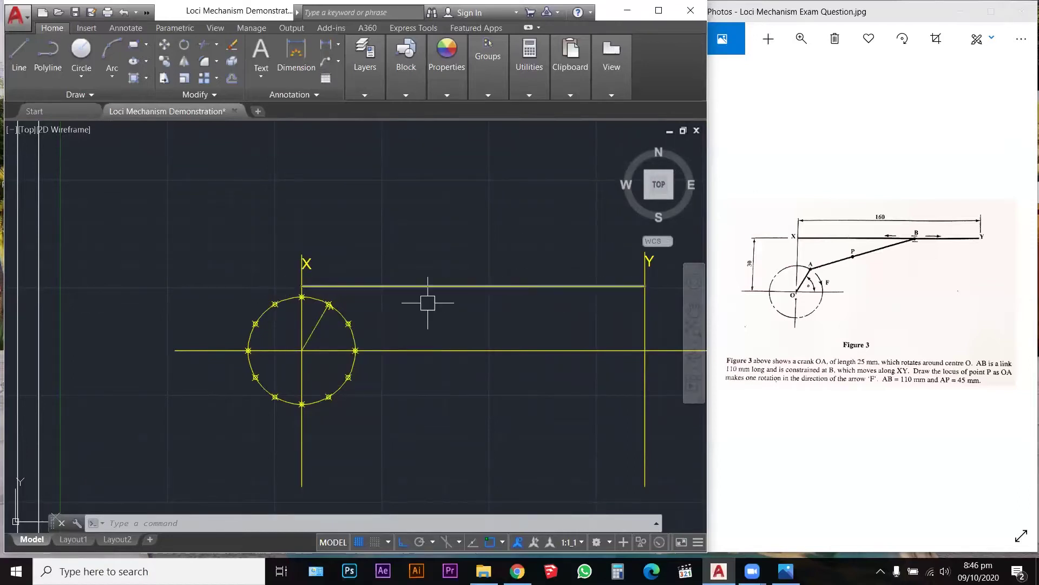
{"action": "scroll", "coordinate": [372, 300], "scroll_direction": "up", "scroll_amount": 2}
{"action": "type", "text": "c"}
{"action": "key", "text": "Return"}
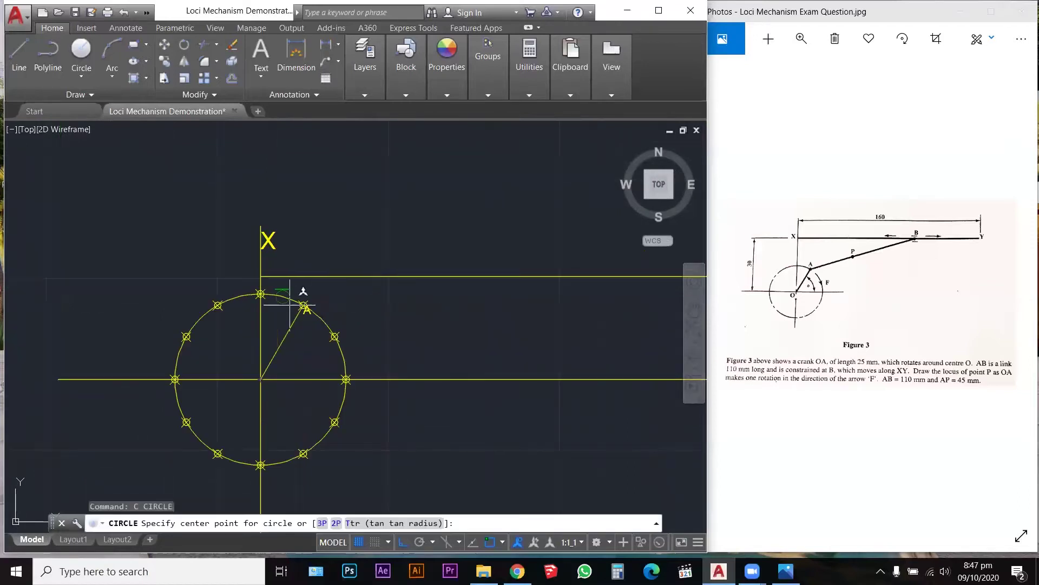
{"action": "left_click", "coordinate": [303, 304]}
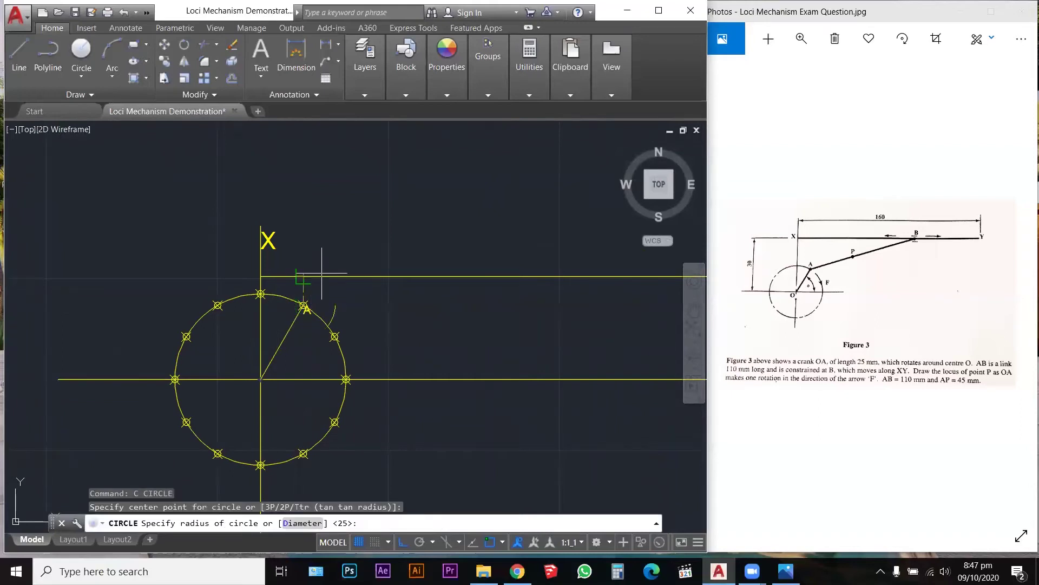
{"action": "scroll", "coordinate": [321, 272], "scroll_direction": "down", "scroll_amount": 4}
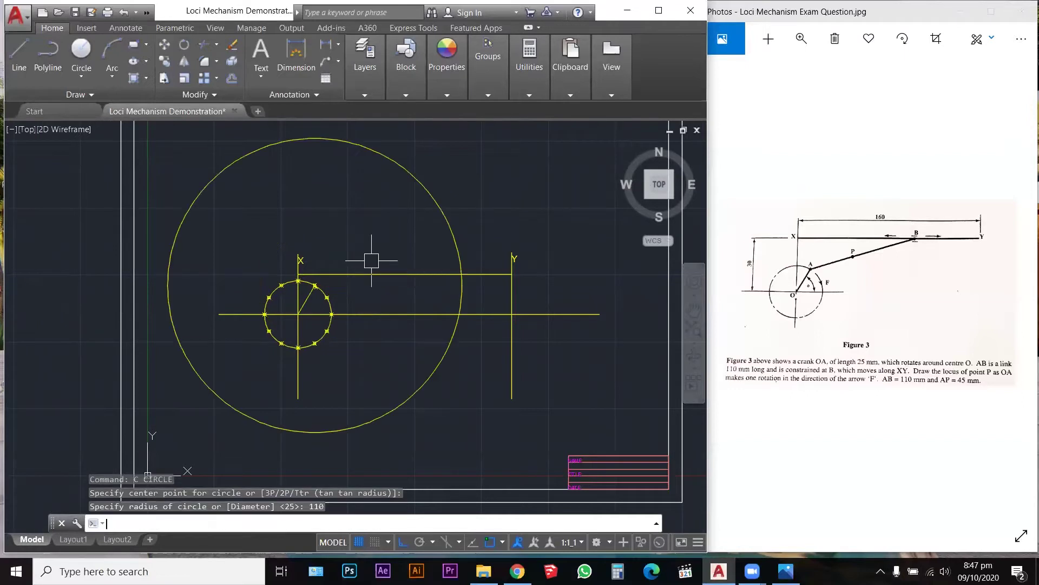
Place a point where the 110 mm circle intersects line XY to mark position B
{"action": "scroll", "coordinate": [469, 278], "scroll_direction": "up", "scroll_amount": 2}
{"action": "scroll", "coordinate": [466, 275], "scroll_direction": "up", "scroll_amount": 4}
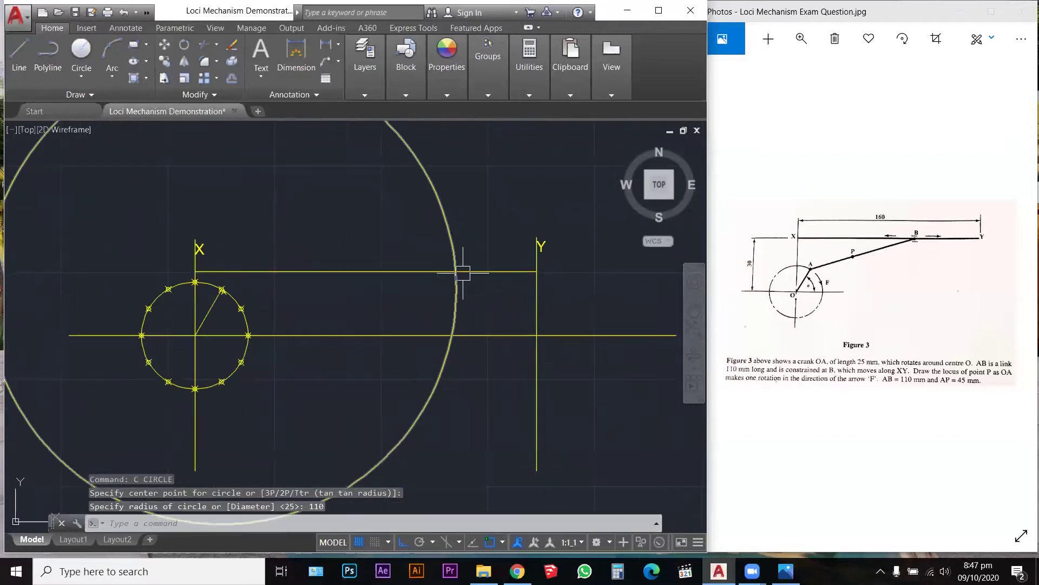
{"action": "type", "text": "POINT"}
{"action": "key", "text": "Return"}
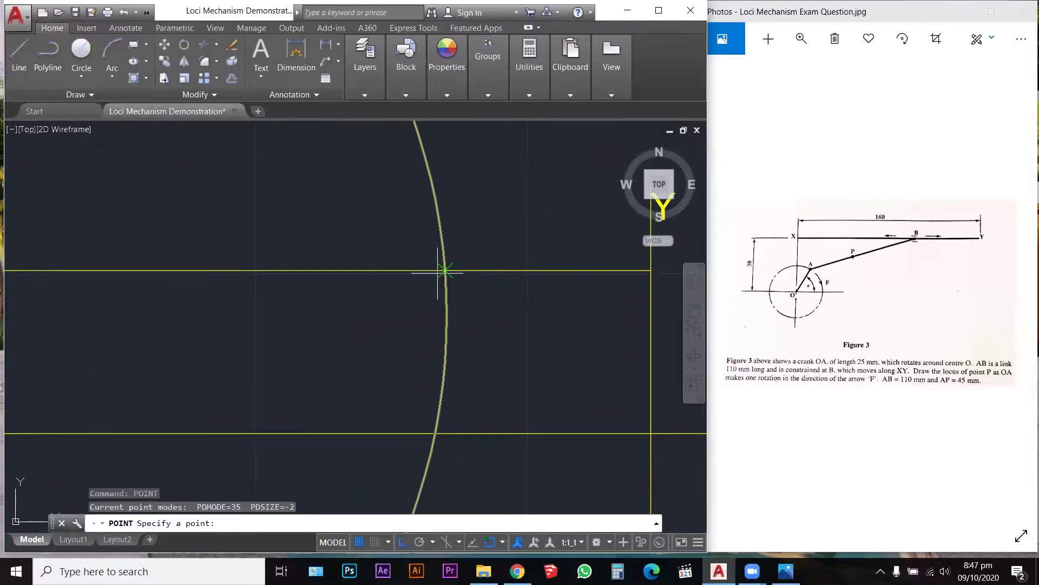
{"action": "left_click", "coordinate": [444, 270]}
{"action": "key", "text": "Escape"}
{"action": "key", "text": "Escape"}
Add the multiline text label "B" just above the new point on line XY
{"action": "type", "text": "MYT"}
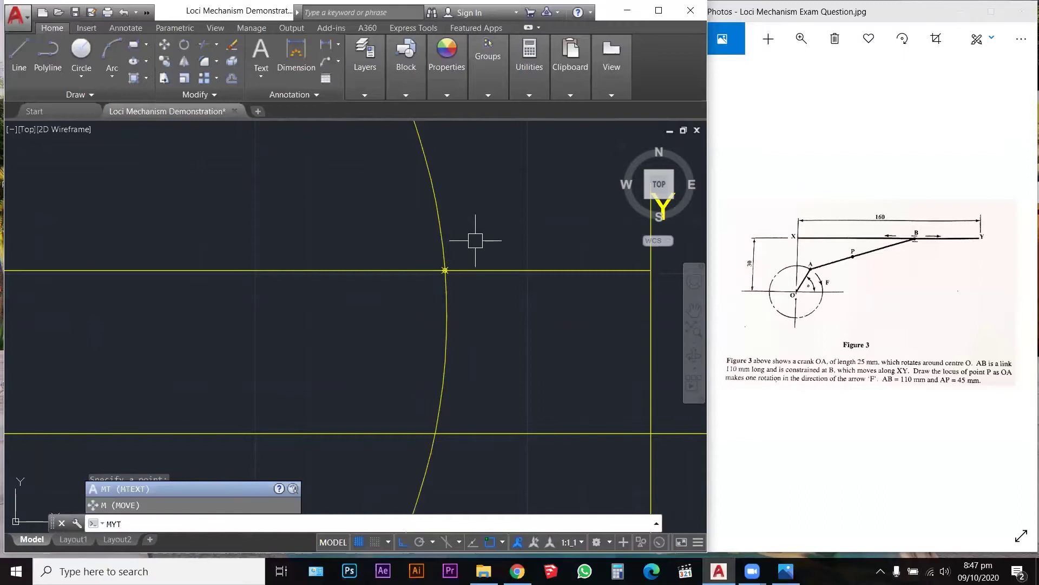
{"action": "key", "text": "Return"}
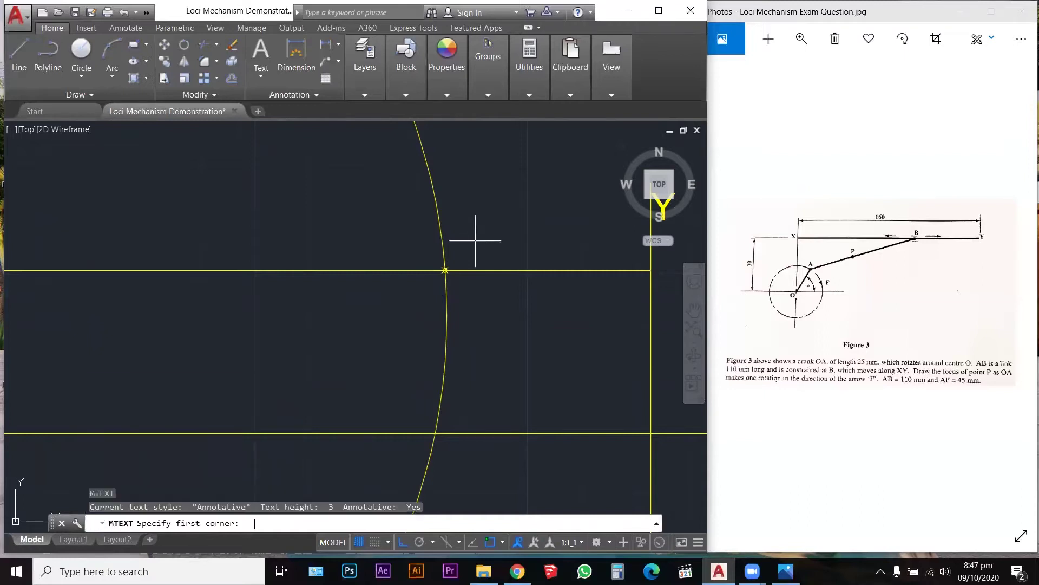
{"action": "left_click", "coordinate": [444, 269]}
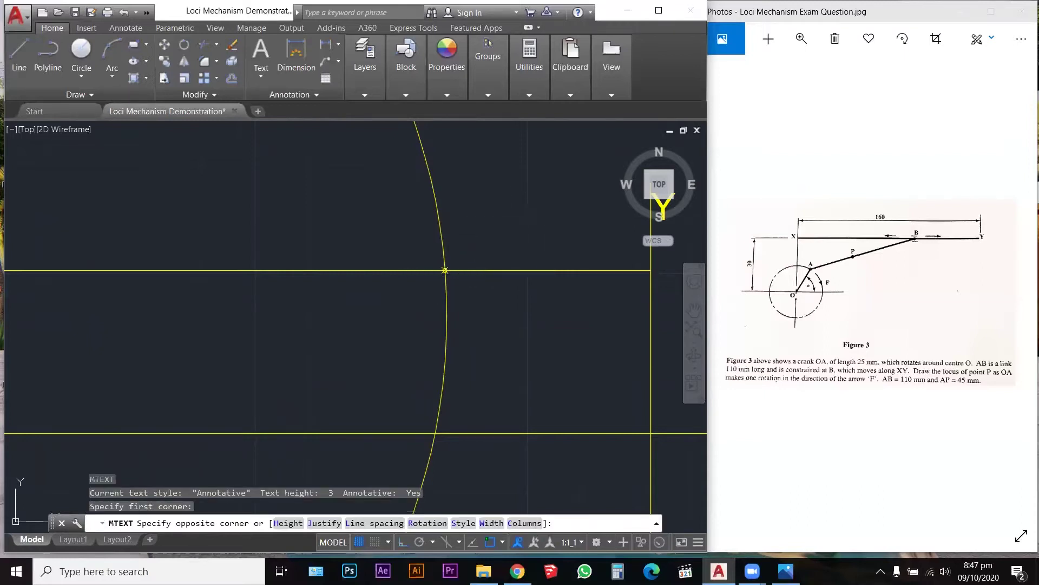
{"action": "left_click", "coordinate": [552, 218]}
{"action": "type", "text": "B"}
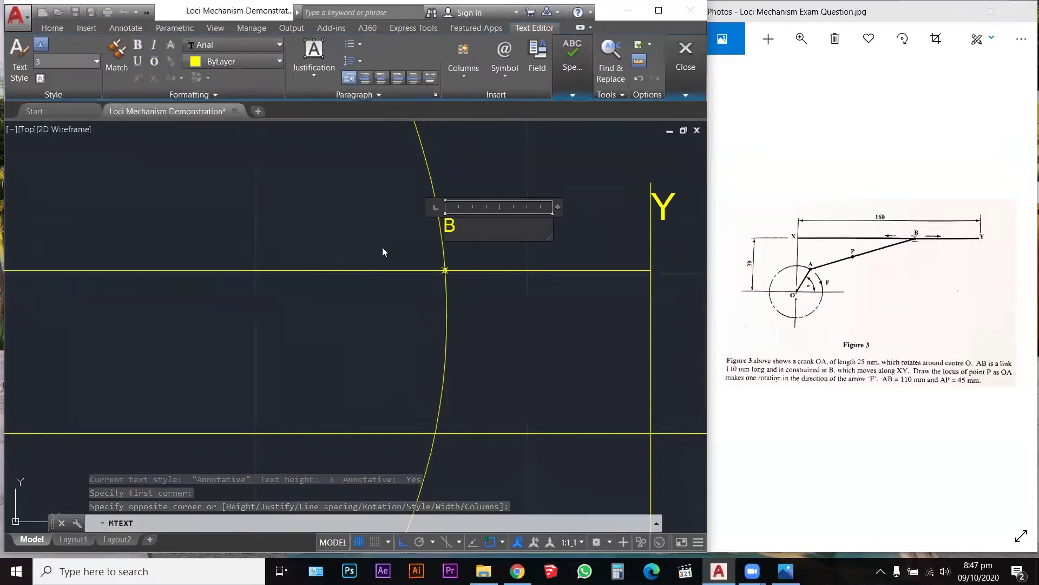
{"action": "scroll", "coordinate": [574, 312], "scroll_direction": "down", "scroll_amount": 3}
{"action": "left_click", "coordinate": [531, 308]}
Move the label "B" down so it sits closer to its point on line XY
{"action": "scroll", "coordinate": [532, 295], "scroll_direction": "up", "scroll_amount": 5}
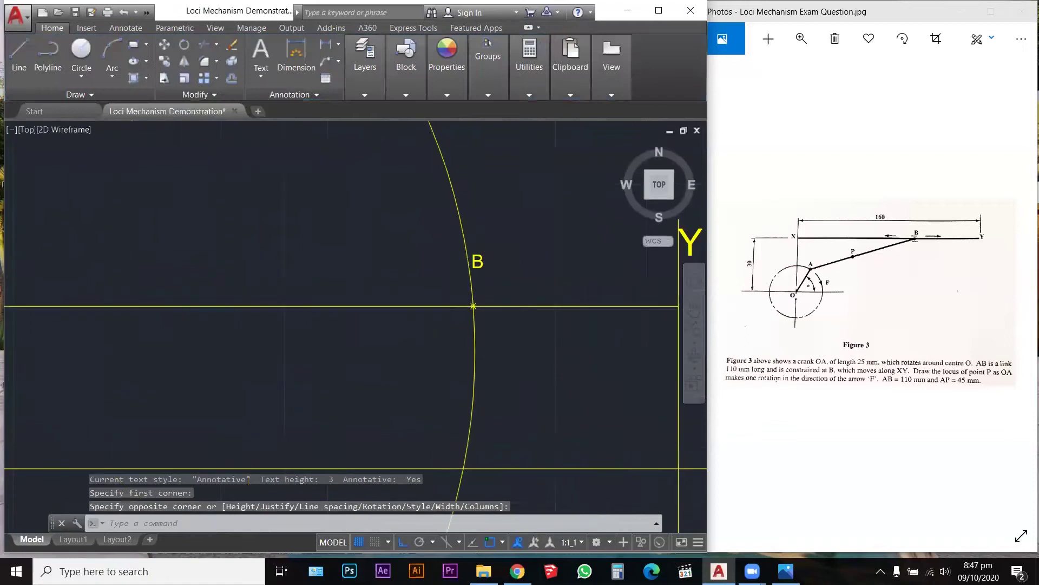
{"action": "left_click", "coordinate": [414, 242]}
{"action": "left_click", "coordinate": [391, 221]}
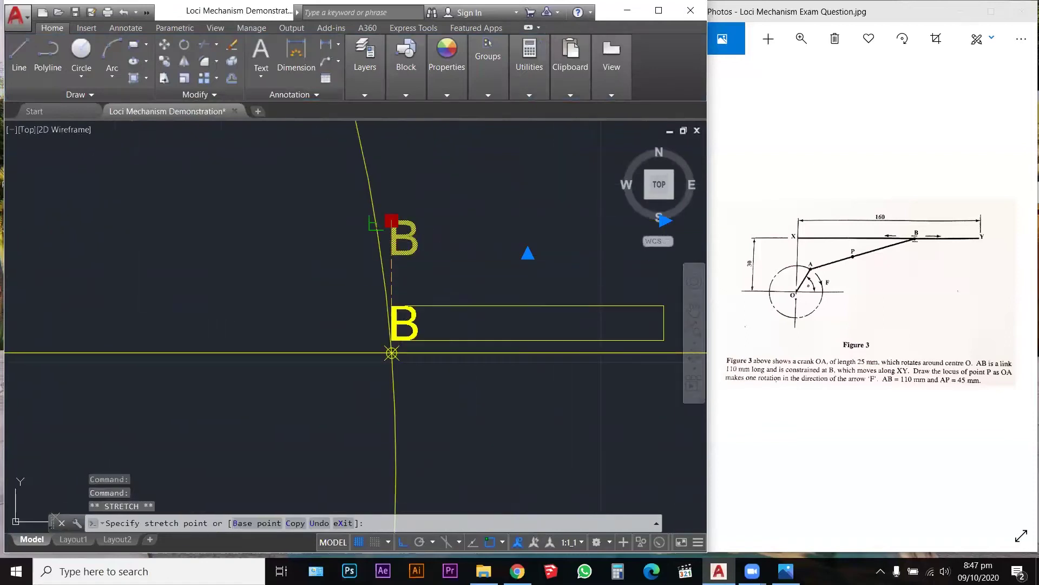
{"action": "left_click", "coordinate": [398, 288]}
{"action": "key", "text": "Escape"}
{"action": "key", "text": "Escape"}
{"action": "scroll", "coordinate": [494, 318], "scroll_direction": "down", "scroll_amount": 5}
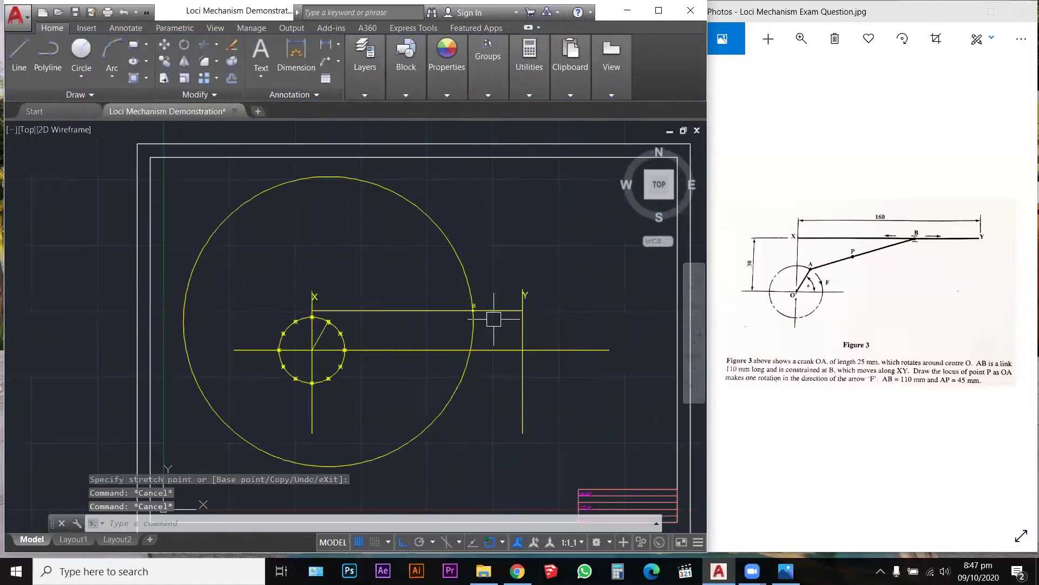
Draw a line from point B on XY to point A on the crank circle to represent link AB
{"action": "scroll", "coordinate": [440, 295], "scroll_direction": "up", "scroll_amount": 2}
{"action": "type", "text": "l"}
{"action": "key", "text": "Return"}
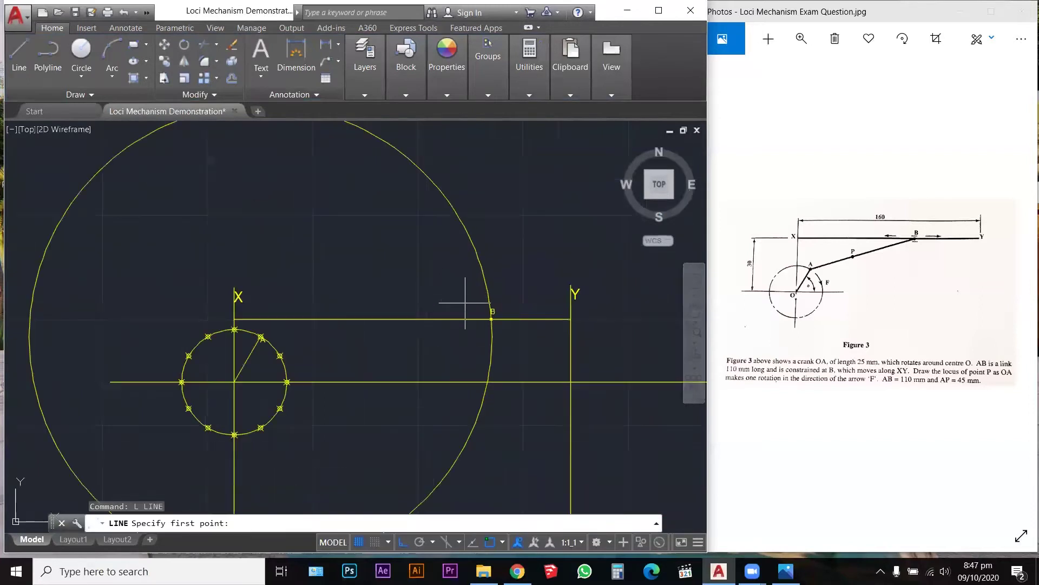
{"action": "scroll", "coordinate": [499, 321], "scroll_direction": "up", "scroll_amount": 4}
{"action": "left_click", "coordinate": [670, 317]}
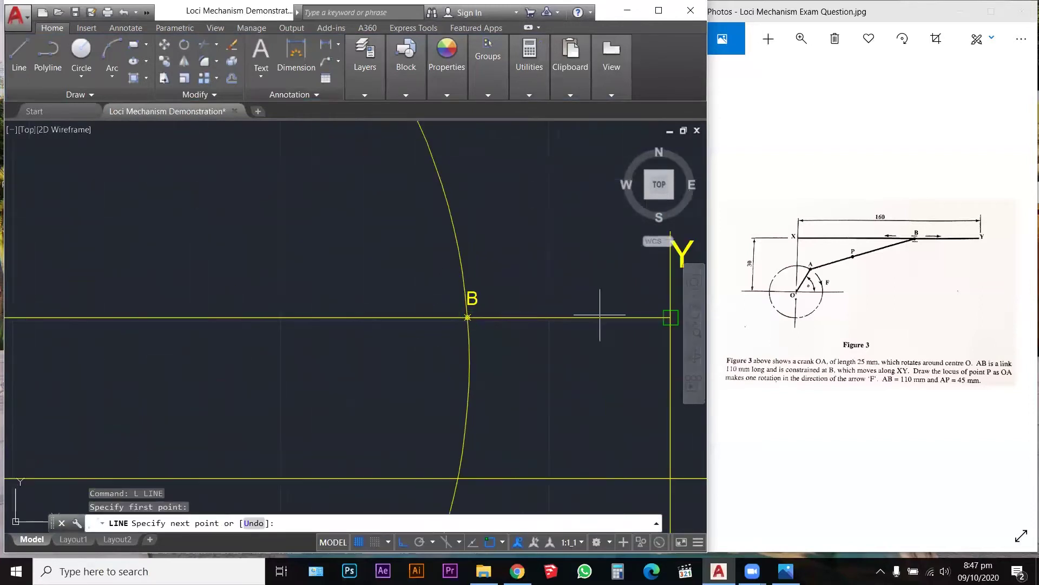
{"action": "scroll", "coordinate": [541, 325], "scroll_direction": "down", "scroll_amount": 5}
{"action": "scroll", "coordinate": [452, 330], "scroll_direction": "up", "scroll_amount": 5}
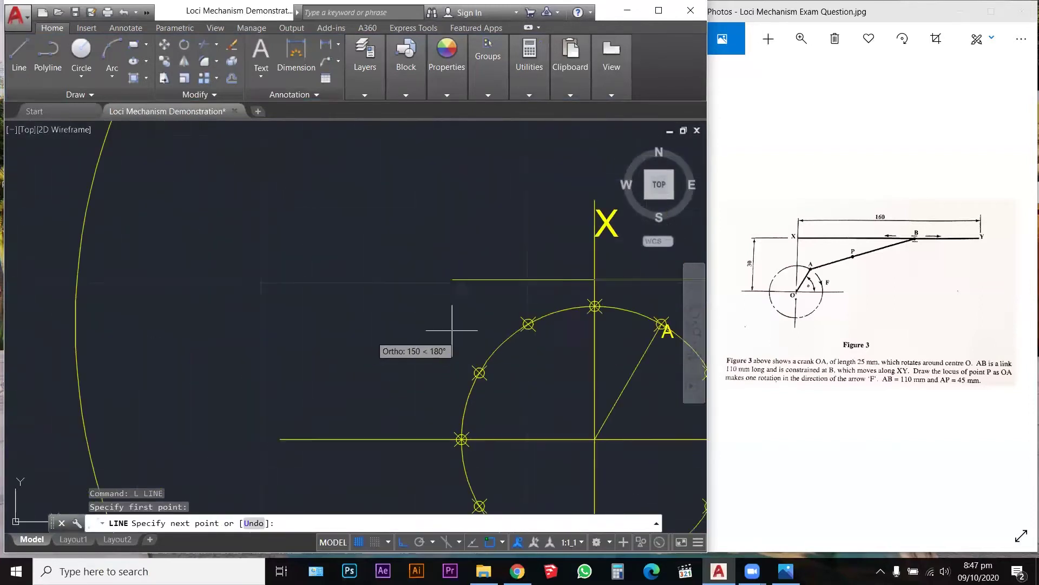
{"action": "left_click", "coordinate": [662, 324]}
{"action": "scroll", "coordinate": [271, 323], "scroll_direction": "down", "scroll_amount": 4}
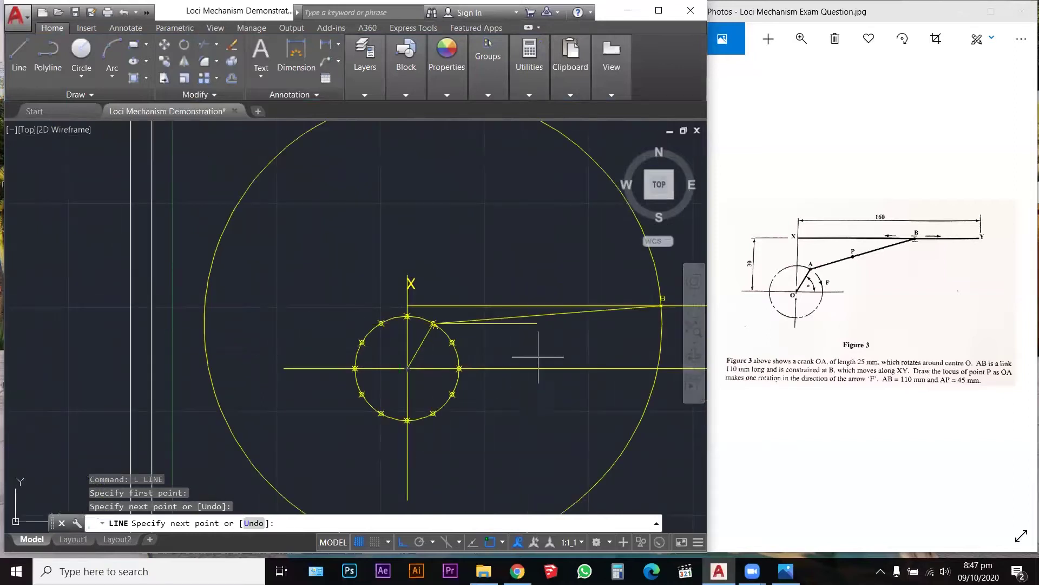
{"action": "key", "text": "Escape"}
{"action": "key", "text": "Escape"}
Erase the 110 mm radius construction circle centred on point A
{"action": "scroll", "coordinate": [292, 344], "scroll_direction": "down", "scroll_amount": 3}
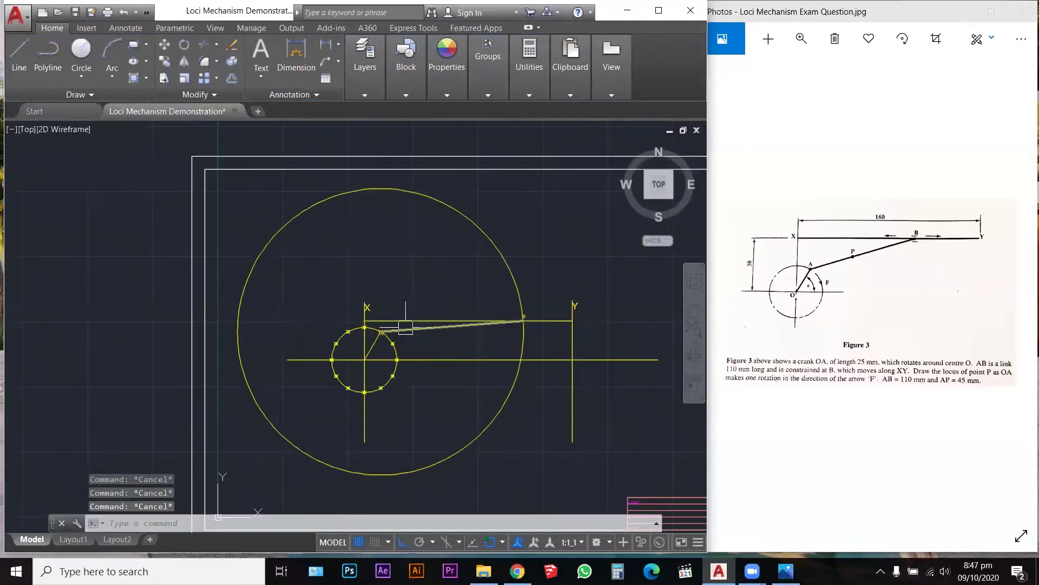
{"action": "left_click", "coordinate": [513, 274]}
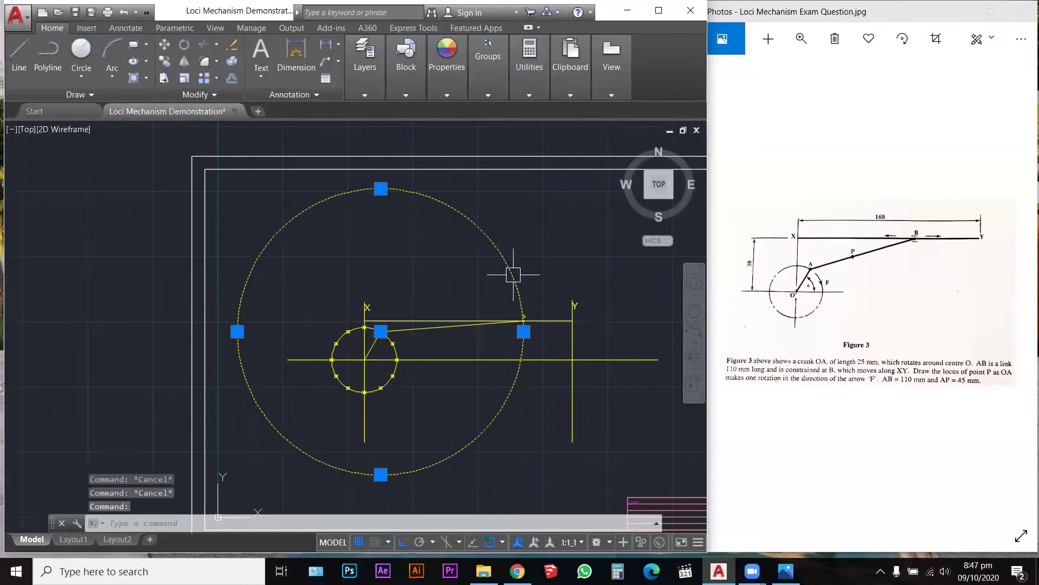
{"action": "key", "text": "Escape"}
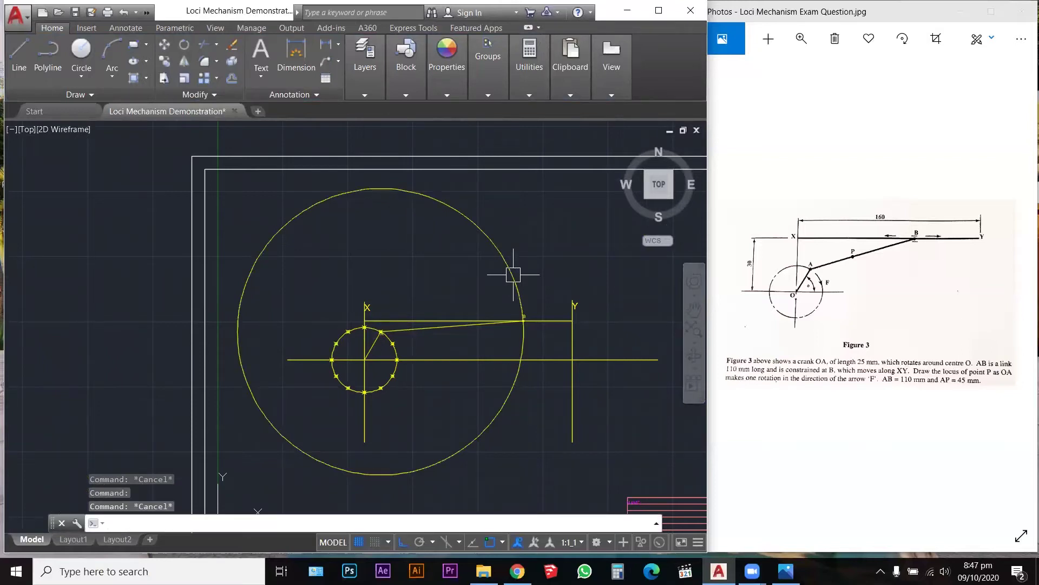
{"action": "left_click", "coordinate": [501, 244]}
{"action": "key", "text": "Delete"}
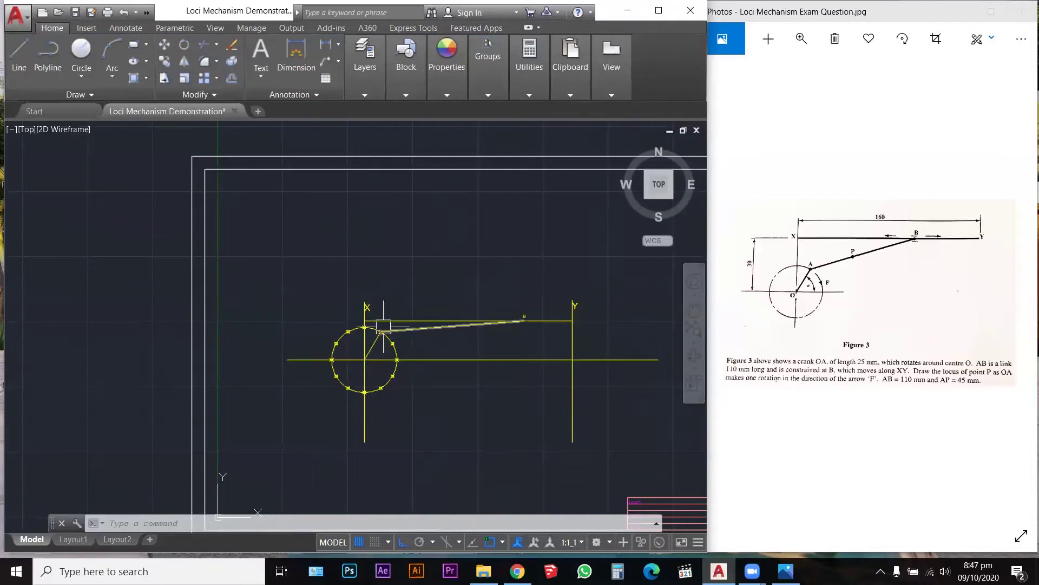
Draw a circle of radius 45 mm centred on point A to represent the distance AP
{"action": "scroll", "coordinate": [383, 329], "scroll_direction": "up", "scroll_amount": 6}
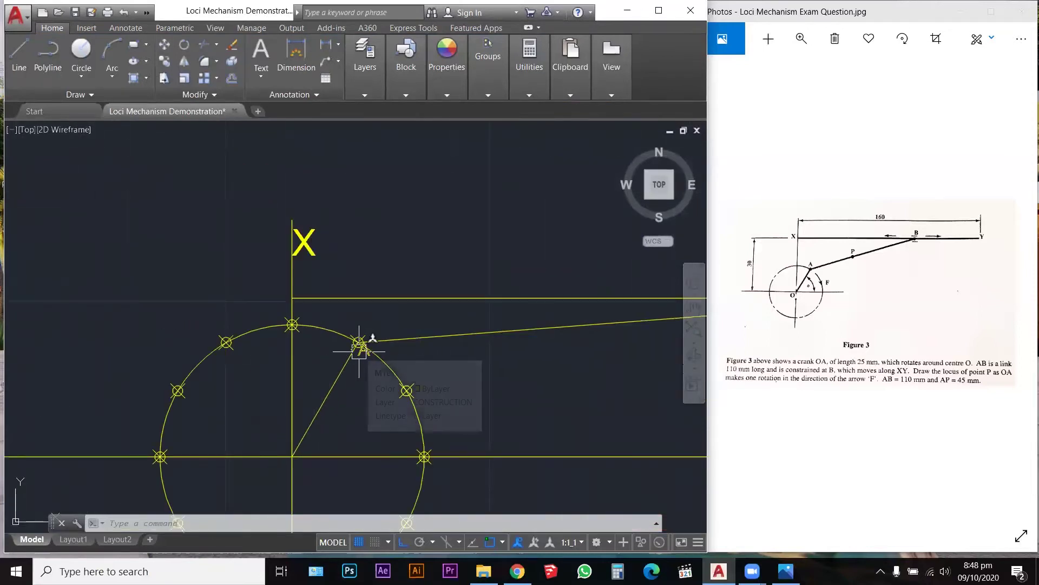
{"action": "type", "text": "c"}
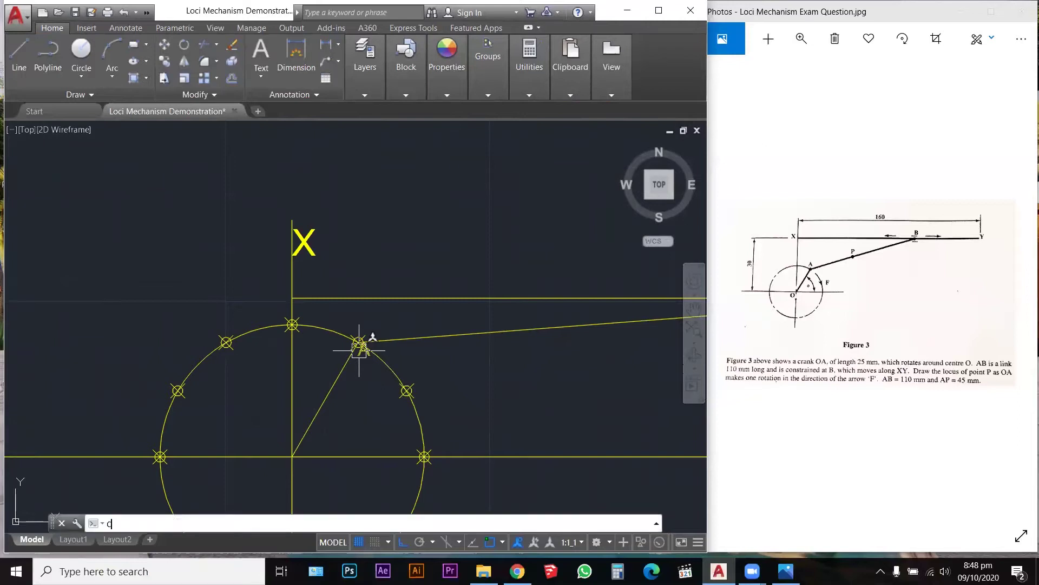
{"action": "key", "text": "Return"}
{"action": "left_click", "coordinate": [358, 343]}
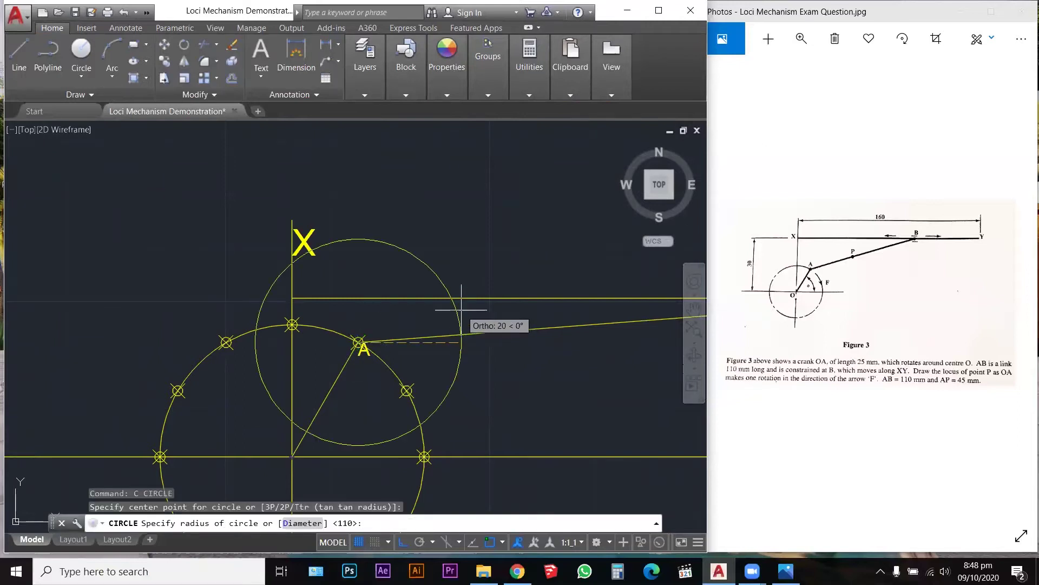
{"action": "type", "text": "45"}
{"action": "key", "text": "Return"}
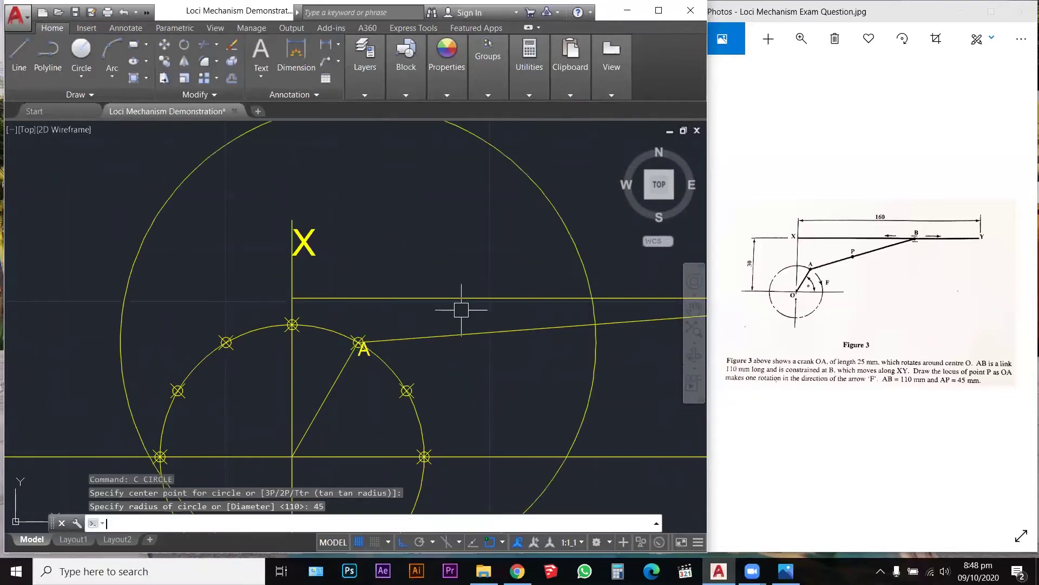
Place a point where the 45 mm circle intersects link AB to mark position P
{"action": "scroll", "coordinate": [461, 309], "scroll_direction": "down", "scroll_amount": 2}
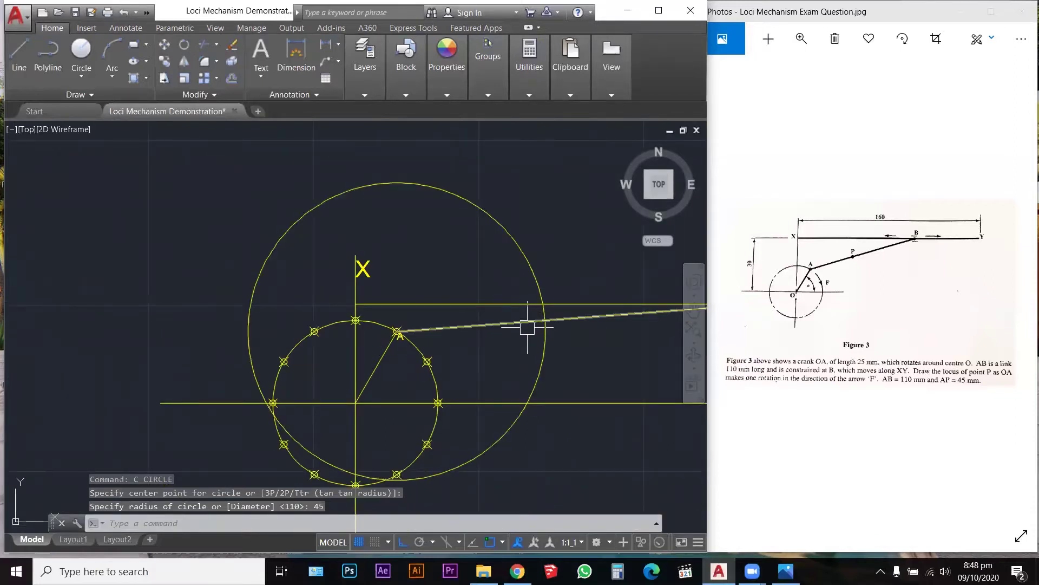
{"action": "type", "text": "POINT"}
{"action": "key", "text": "Return"}
{"action": "key", "text": "Escape"}
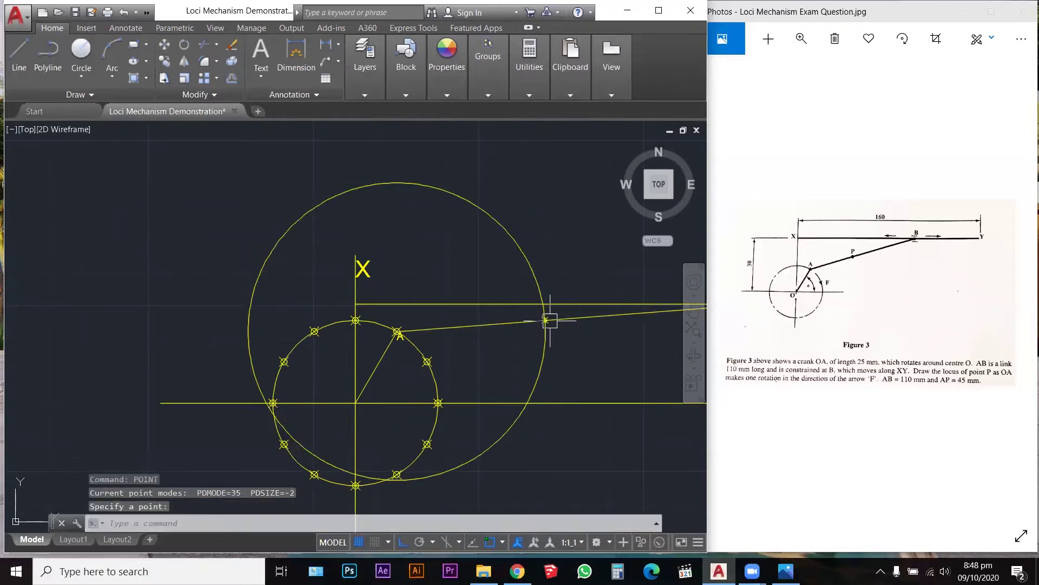
{"action": "scroll", "coordinate": [548, 319], "scroll_direction": "up", "scroll_amount": 2}
{"action": "key", "text": "Escape"}
{"action": "key", "text": "Escape"}
Add the multiline text label "P" at the new point on link AB
{"action": "type", "text": "M"}
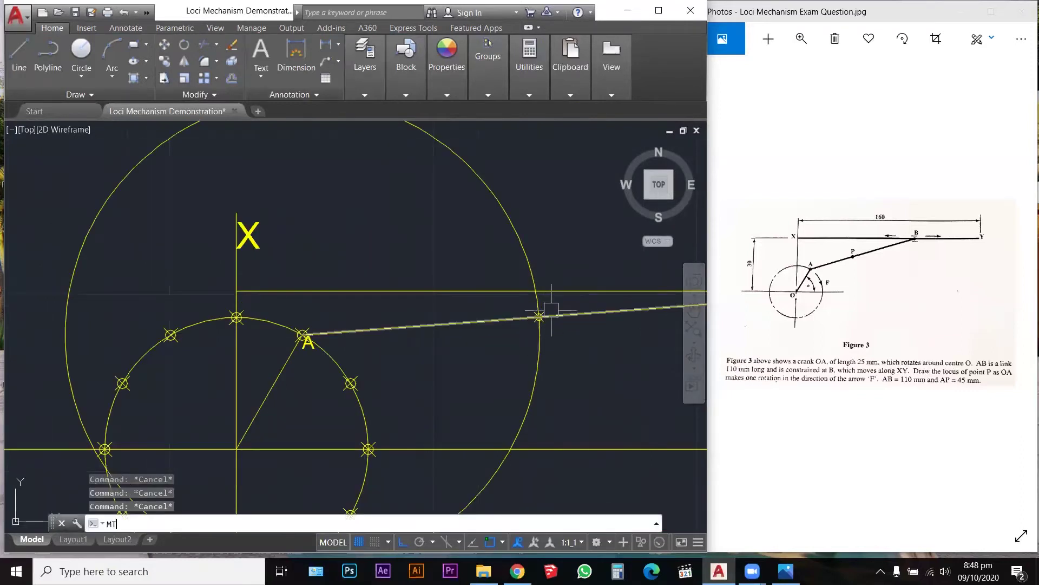
{"action": "type", "text": "T"}
{"action": "key", "text": "Return"}
{"action": "left_click", "coordinate": [538, 316]}
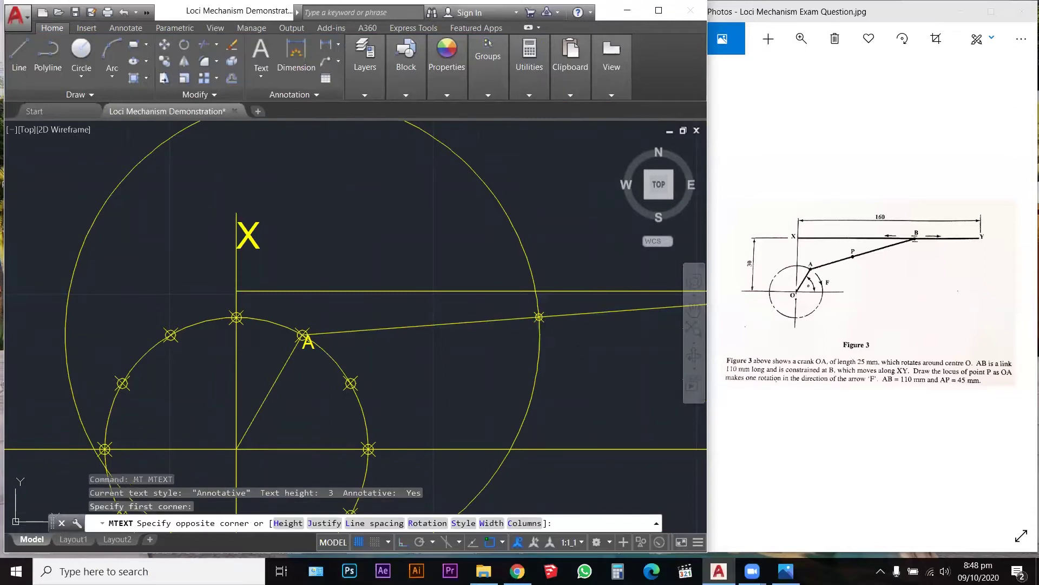
{"action": "left_click", "coordinate": [579, 346]}
{"action": "type", "text": "P"}
{"action": "left_click", "coordinate": [583, 347]}
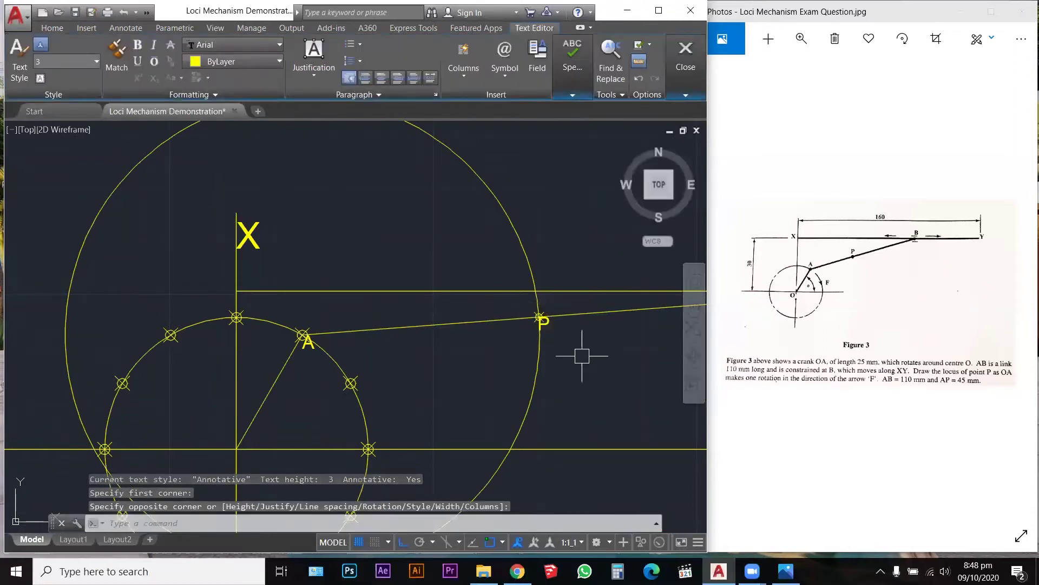
With Ortho temporarily off, move the label "P" clear of its point, slightly below and to the right of it
{"action": "scroll", "coordinate": [542, 311], "scroll_direction": "up", "scroll_amount": 5}
{"action": "left_click", "coordinate": [520, 289]}
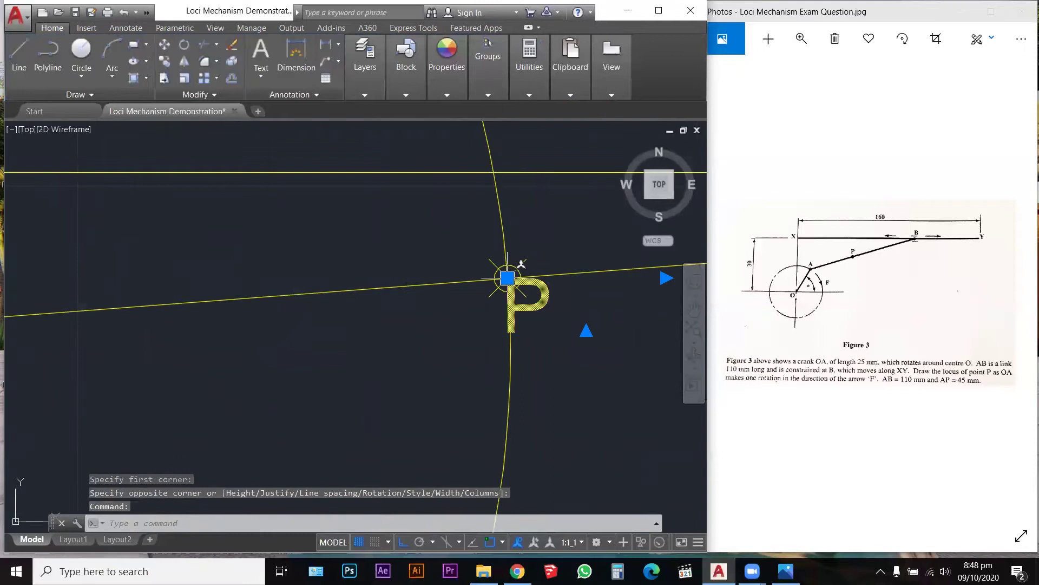
{"action": "left_click", "coordinate": [507, 278]}
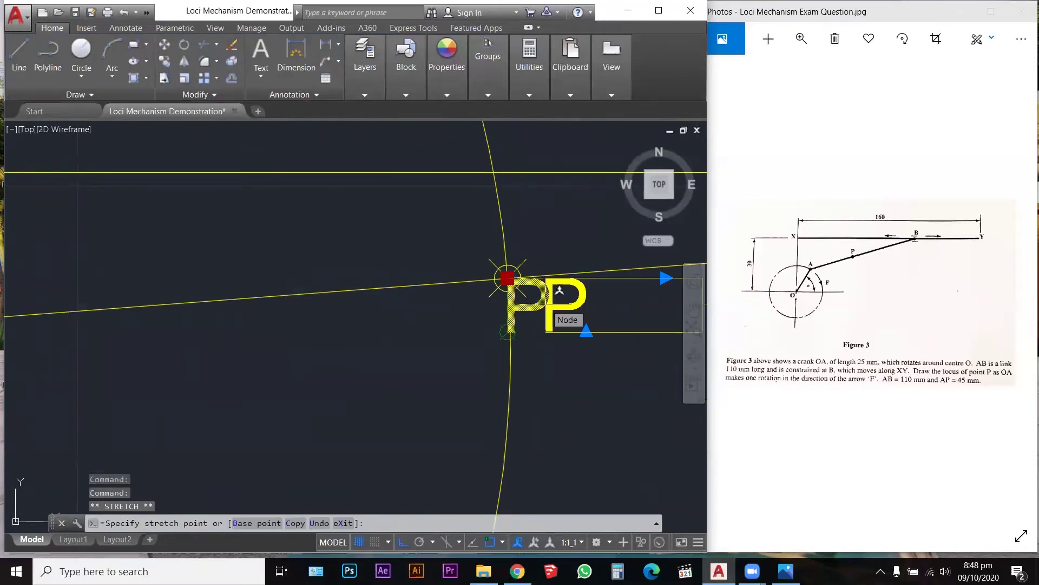
{"action": "key", "text": "F8"}
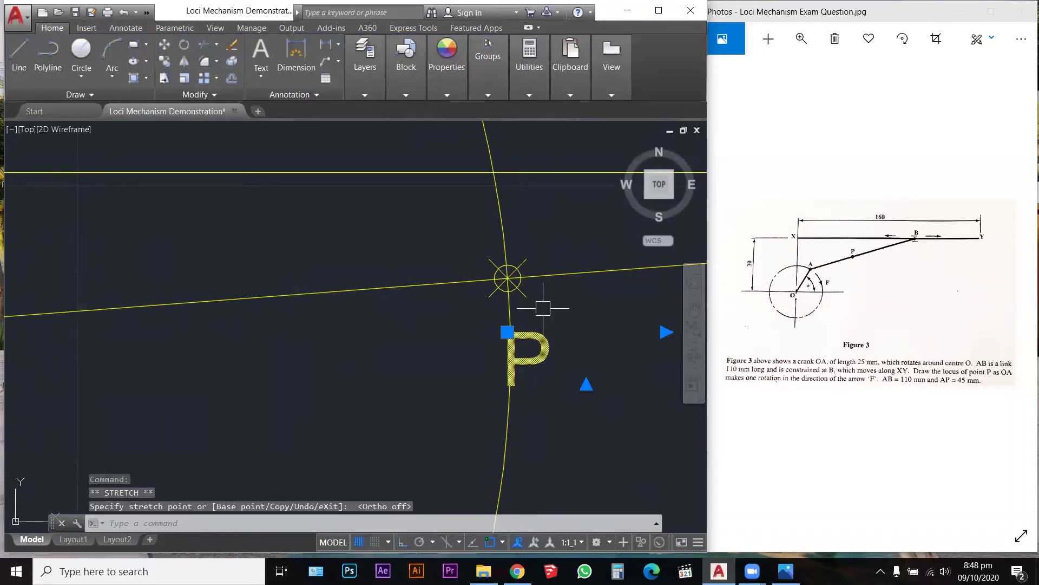
{"action": "left_click", "coordinate": [557, 297]}
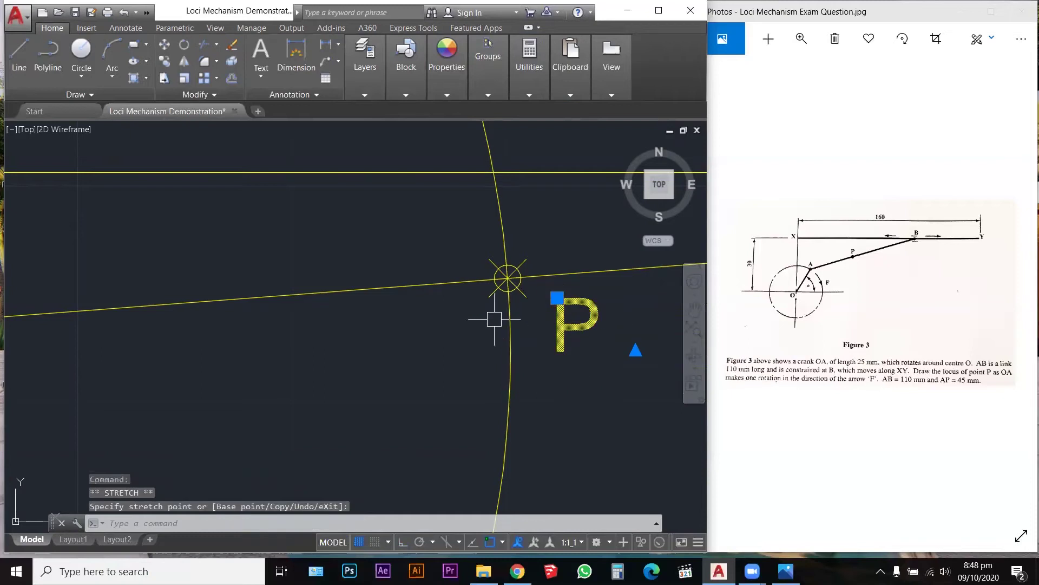
{"action": "key", "text": "Escape"}
{"action": "scroll", "coordinate": [468, 341], "scroll_direction": "down", "scroll_amount": 3}
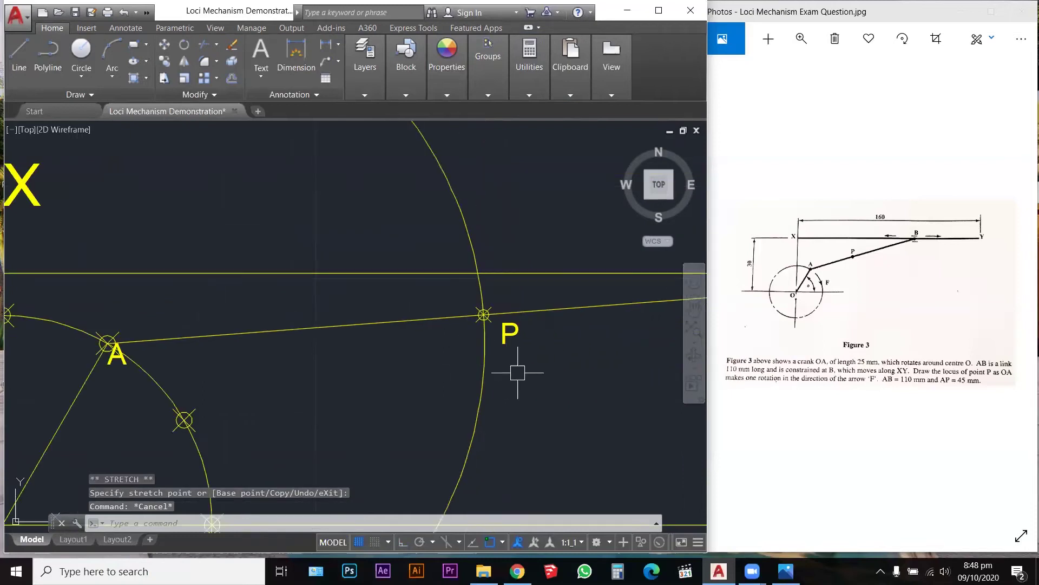
{"action": "key", "text": "F8"}
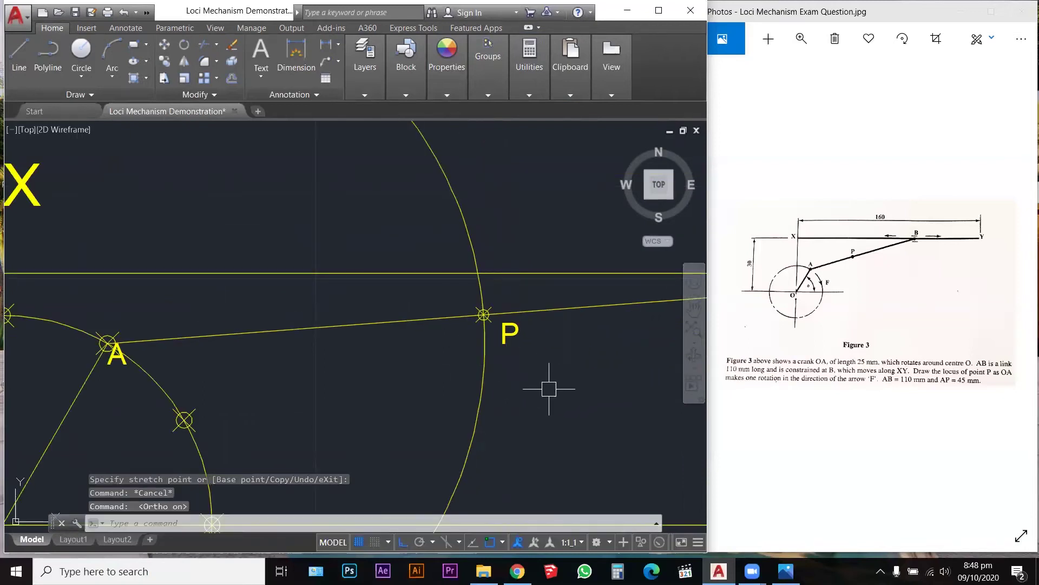
Erase the 45 mm radius construction circle centred on point A
{"action": "scroll", "coordinate": [547, 395], "scroll_direction": "down", "scroll_amount": 5}
{"action": "left_click", "coordinate": [424, 323]}
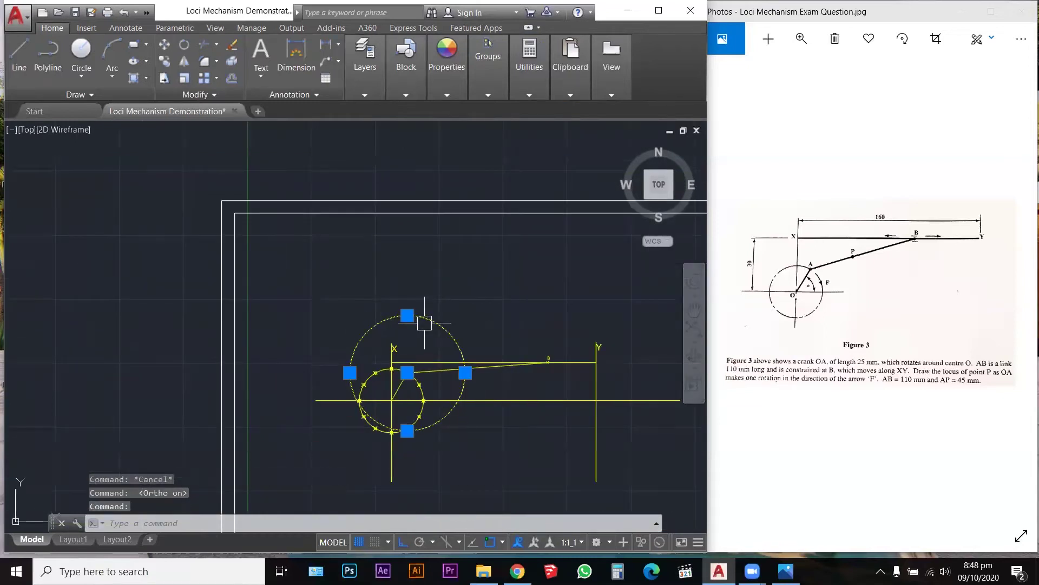
{"action": "key", "text": "Delete"}
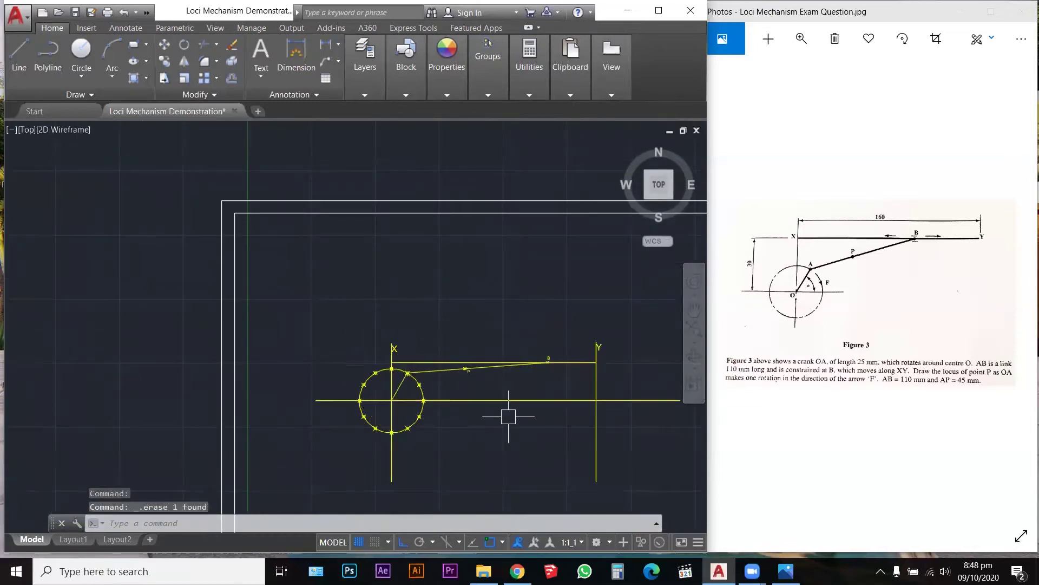
{"action": "scroll", "coordinate": [508, 416], "scroll_direction": "up", "scroll_amount": 2}
{"action": "scroll", "coordinate": [303, 400], "scroll_direction": "down", "scroll_amount": 2}
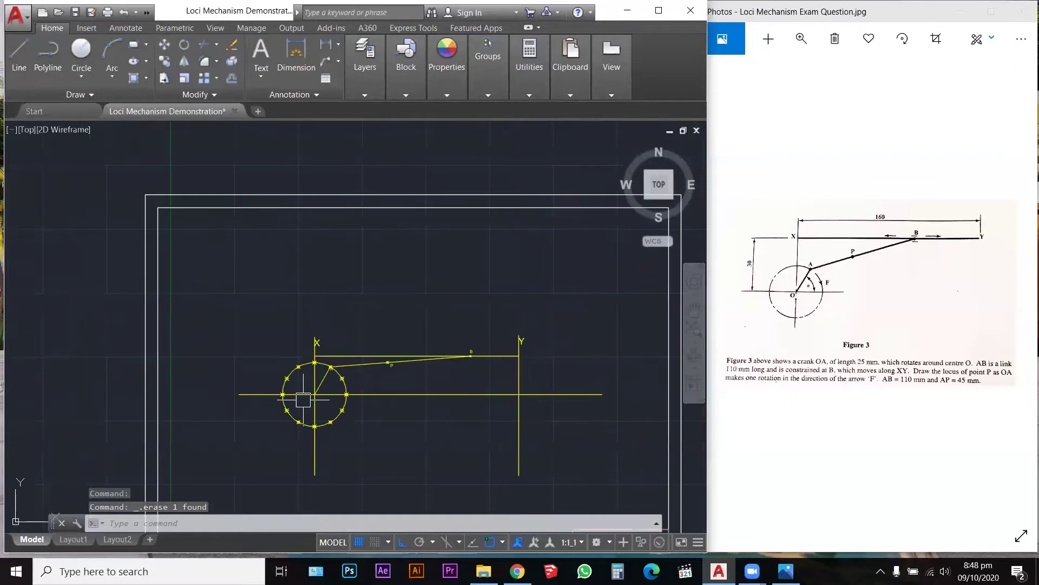
{"action": "left_click", "coordinate": [496, 394]}
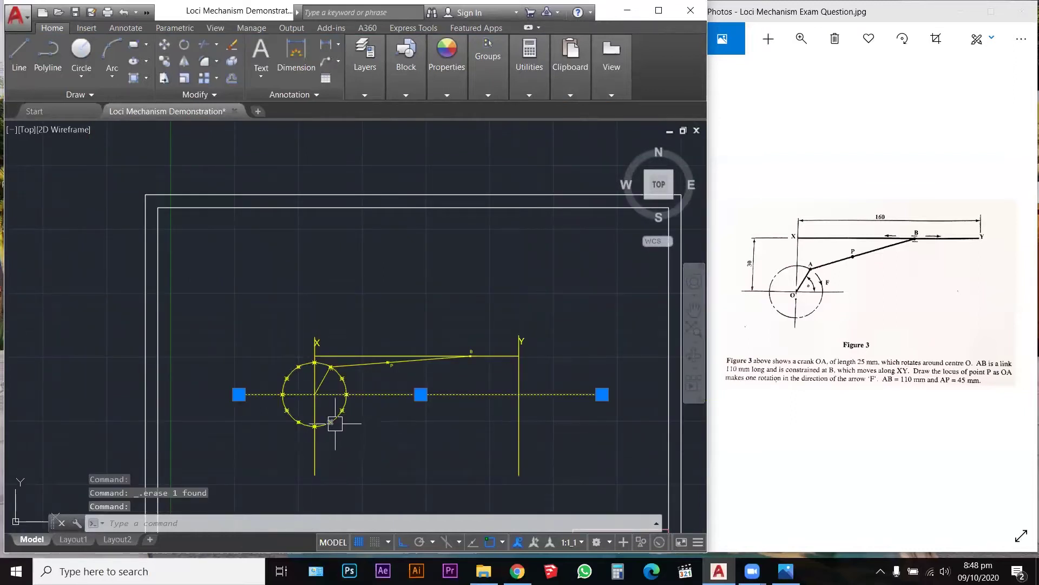
{"action": "scroll", "coordinate": [340, 416], "scroll_direction": "up", "scroll_amount": 2}
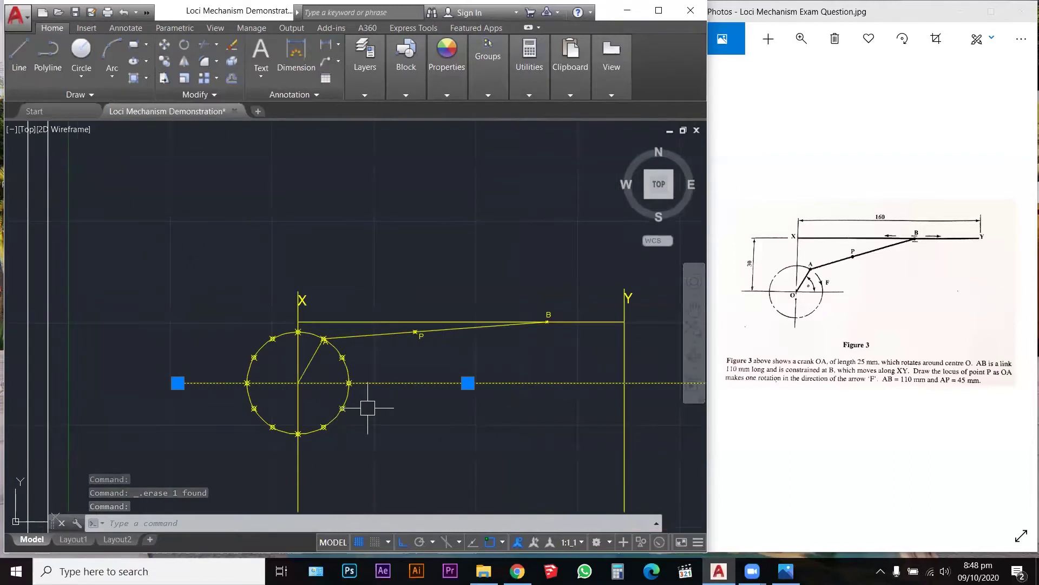
{"action": "scroll", "coordinate": [368, 408], "scroll_direction": "down", "scroll_amount": 2}
{"action": "key", "text": "Escape"}
{"action": "key", "text": "Escape"}
Trim the part of the horizontal centre line that extends past the right side of the crank circle
{"action": "type", "text": "TR"}
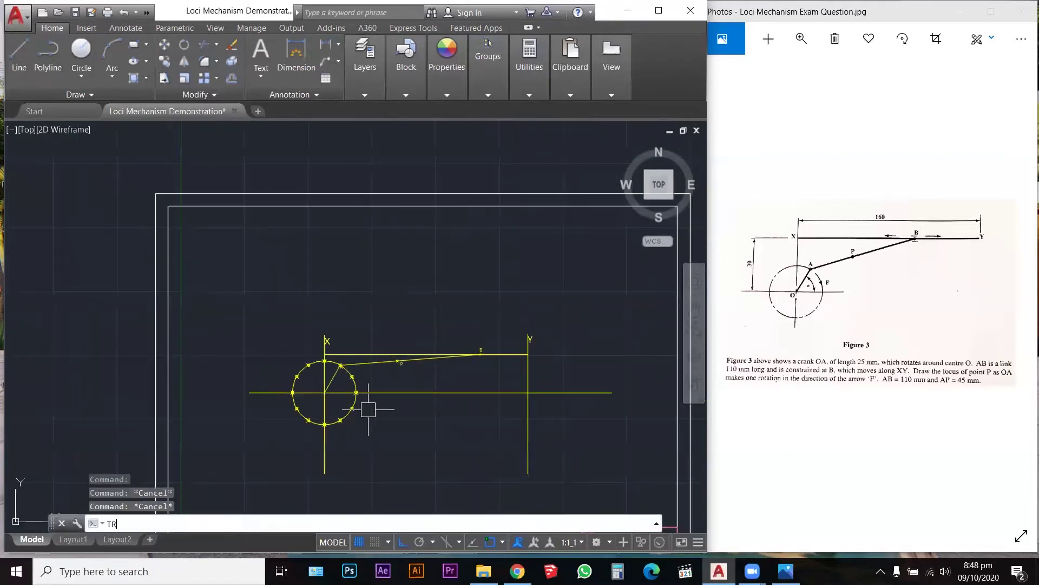
{"action": "key", "text": "Return"}
{"action": "left_click", "coordinate": [429, 470]}
{"action": "left_click", "coordinate": [237, 325]}
{"action": "key", "text": "Return"}
{"action": "left_click", "coordinate": [459, 392]}
{"action": "key", "text": "Escape"}
{"action": "key", "text": "Escape"}
{"action": "key", "text": "Escape"}
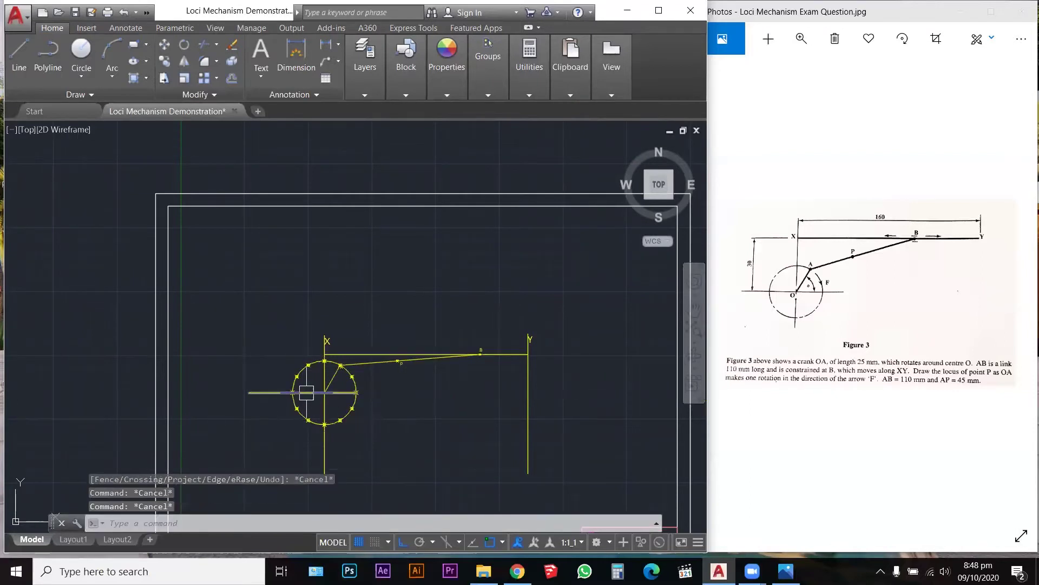
Stretch the right end of the horizontal centre line a short distance beyond the crank circle
{"action": "left_click", "coordinate": [306, 392]}
{"action": "left_click", "coordinate": [356, 392]}
{"action": "scroll", "coordinate": [389, 399], "scroll_direction": "up", "scroll_amount": 5}
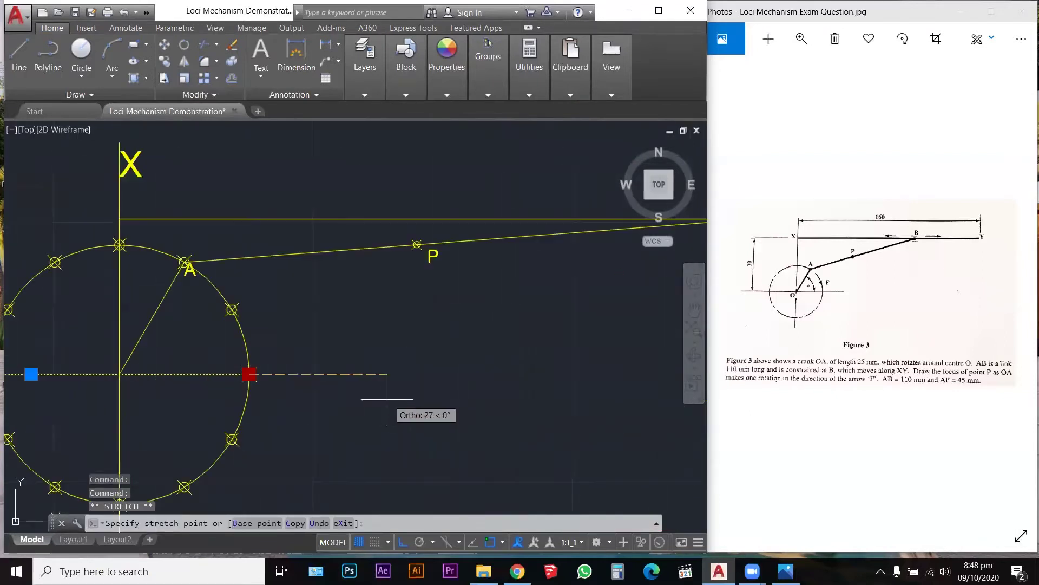
{"action": "left_click", "coordinate": [366, 369]}
{"action": "scroll", "coordinate": [458, 372], "scroll_direction": "down", "scroll_amount": 4}
{"action": "key", "text": "Escape"}
{"action": "key", "text": "Escape"}
{"action": "key", "text": "Escape"}
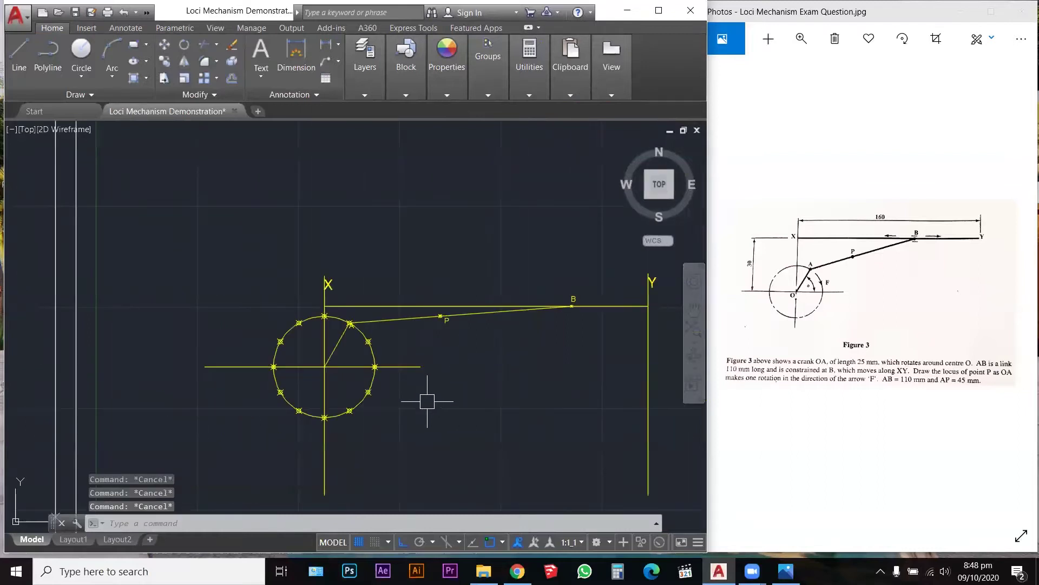
Try to shorten the lower end of the vertical centre line through the crank circle
{"action": "left_click", "coordinate": [324, 470]}
{"action": "left_click", "coordinate": [324, 494]}
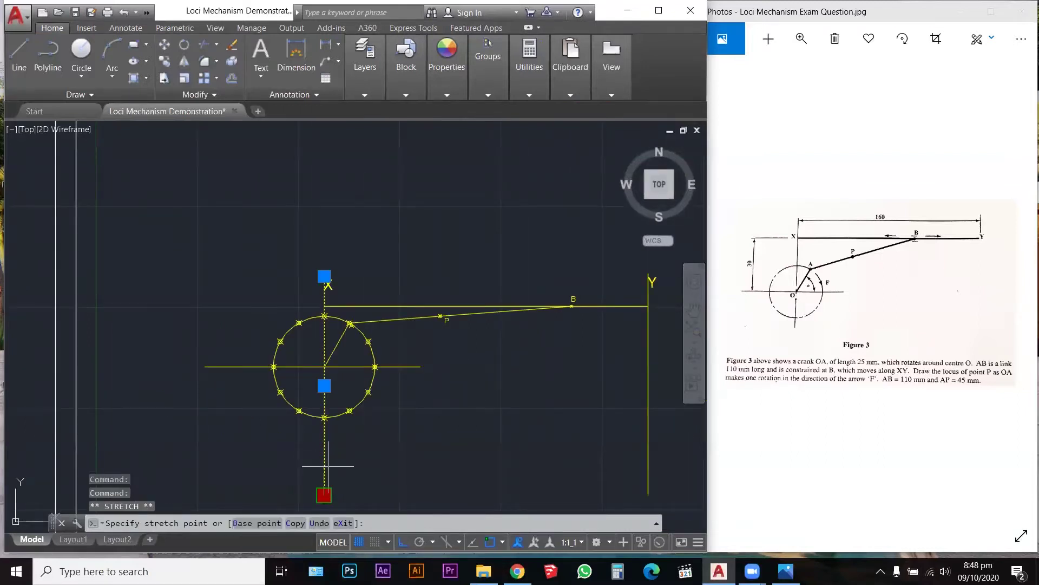
{"action": "left_click", "coordinate": [322, 449]}
{"action": "left_click", "coordinate": [324, 494]}
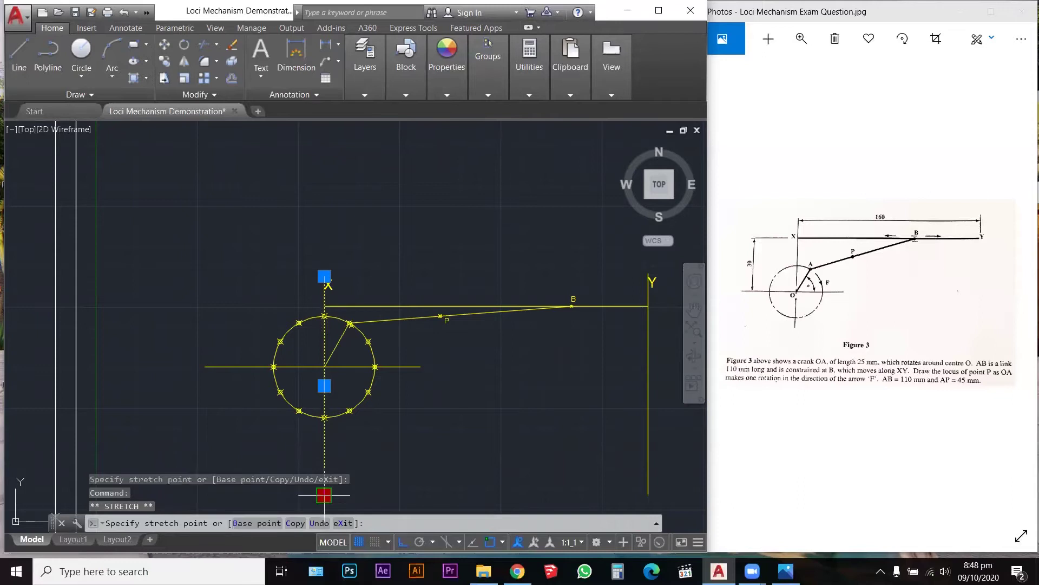
{"action": "scroll", "coordinate": [326, 455], "scroll_direction": "down", "scroll_amount": 2}
{"action": "key", "text": "Escape"}
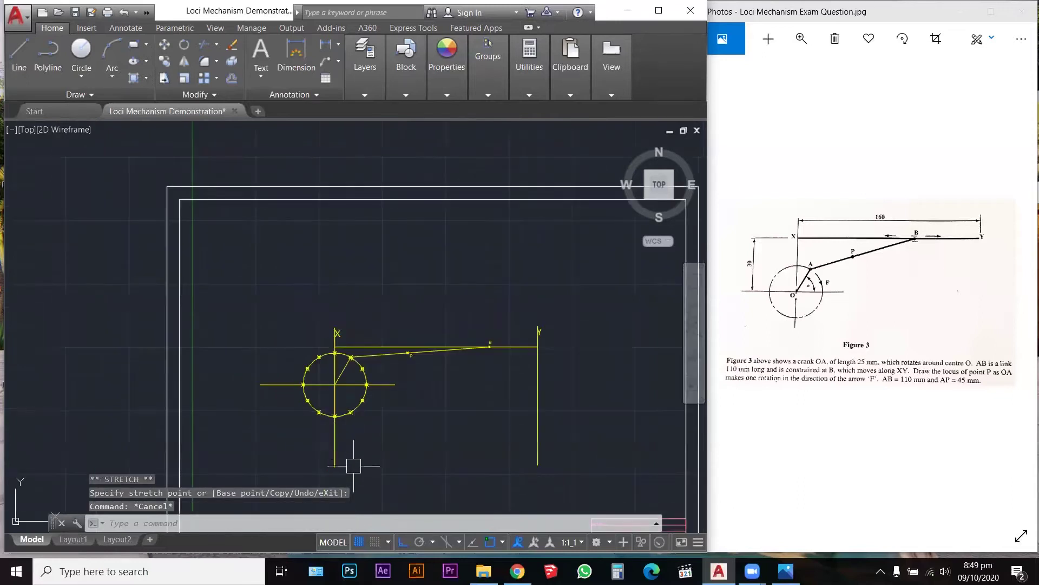
Erase the vertical construction line that passes through Y at the end of line XY
{"action": "left_click", "coordinate": [334, 464]}
{"action": "key", "text": "Escape"}
{"action": "key", "text": "Escape"}
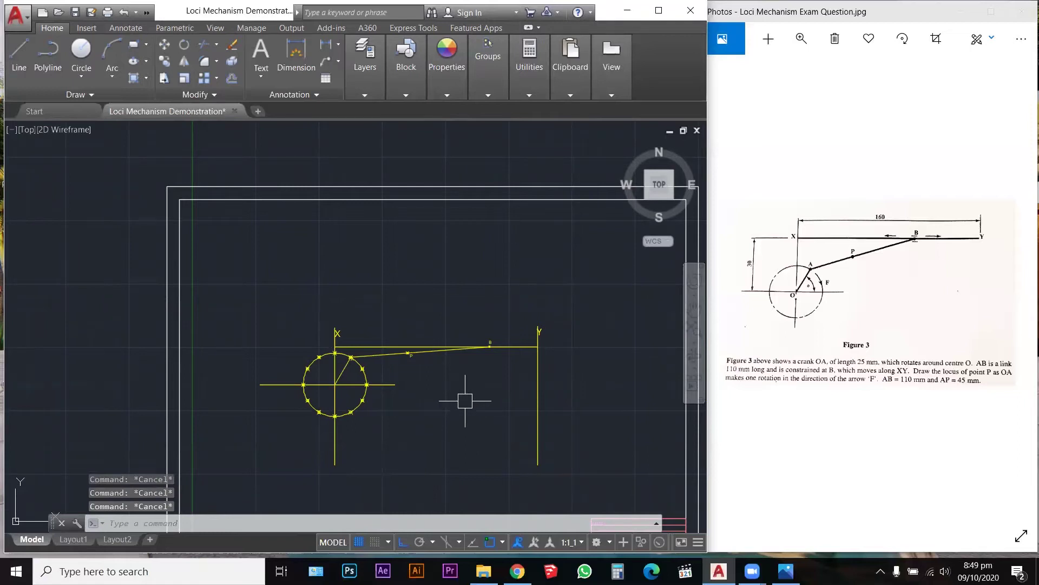
{"action": "left_click", "coordinate": [538, 381]}
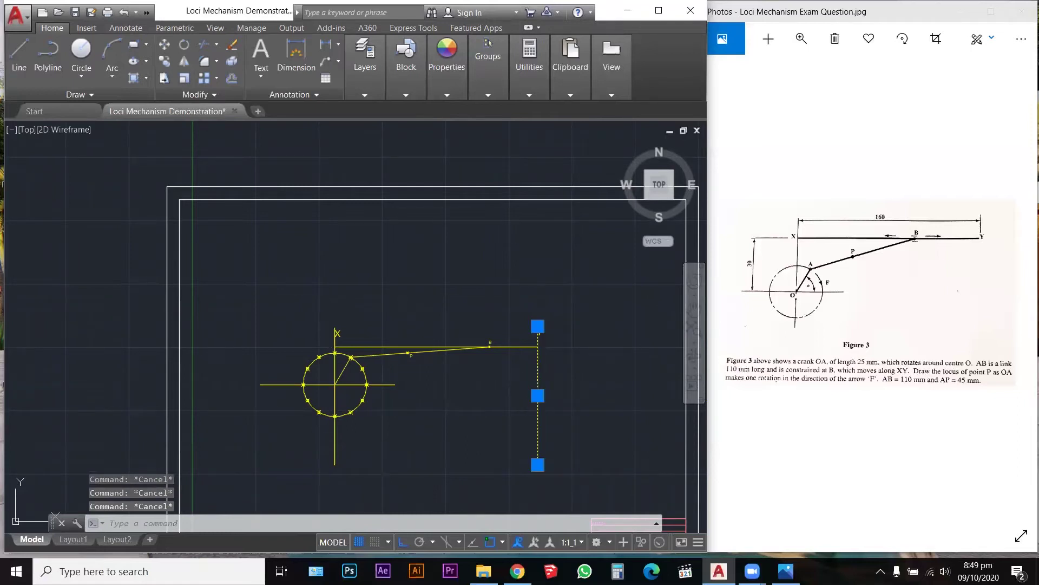
{"action": "key", "text": "Delete"}
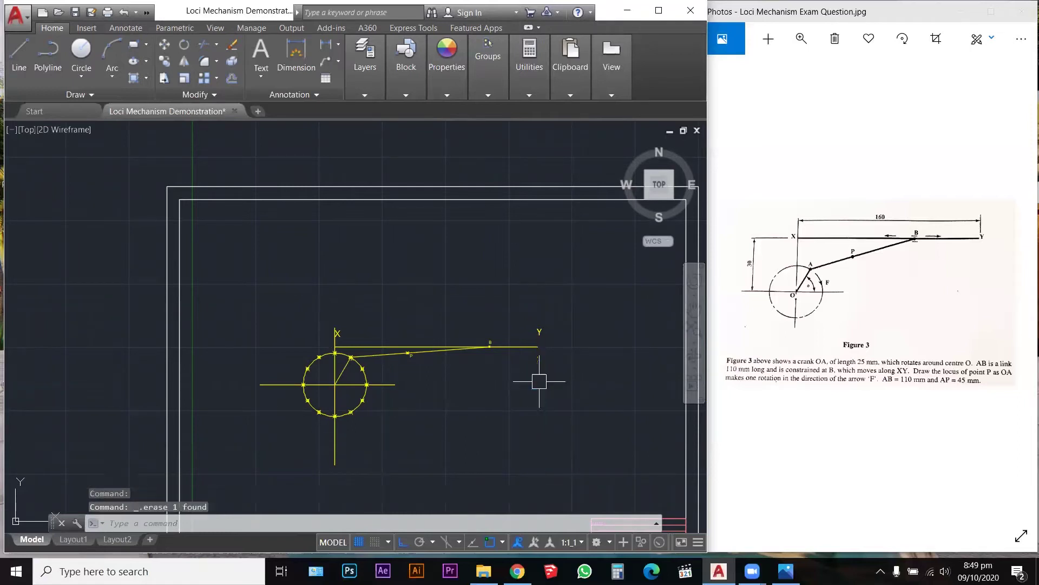
{"action": "scroll", "coordinate": [533, 358], "scroll_direction": "up", "scroll_amount": 2}
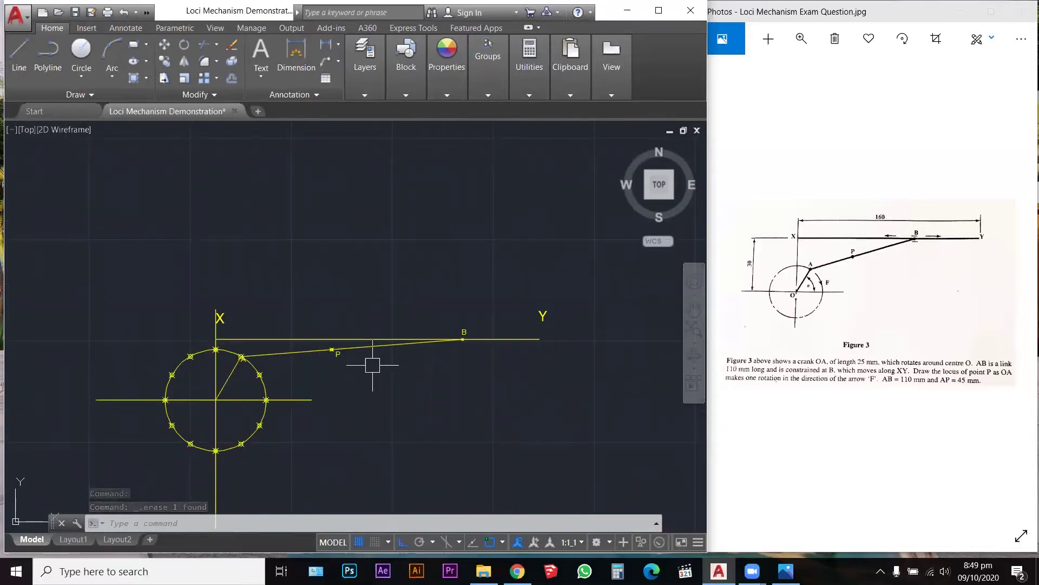
Maximize the drawing window and zoom to the extents of the drawing to view the whole mechanism
{"action": "left_click", "coordinate": [695, 12]}
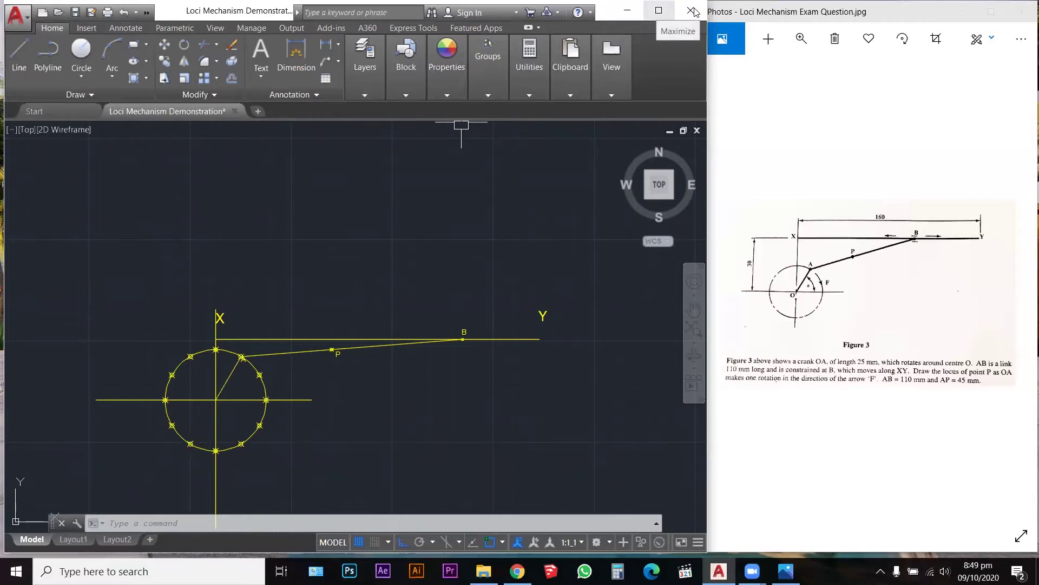
{"action": "left_click", "coordinate": [659, 10]}
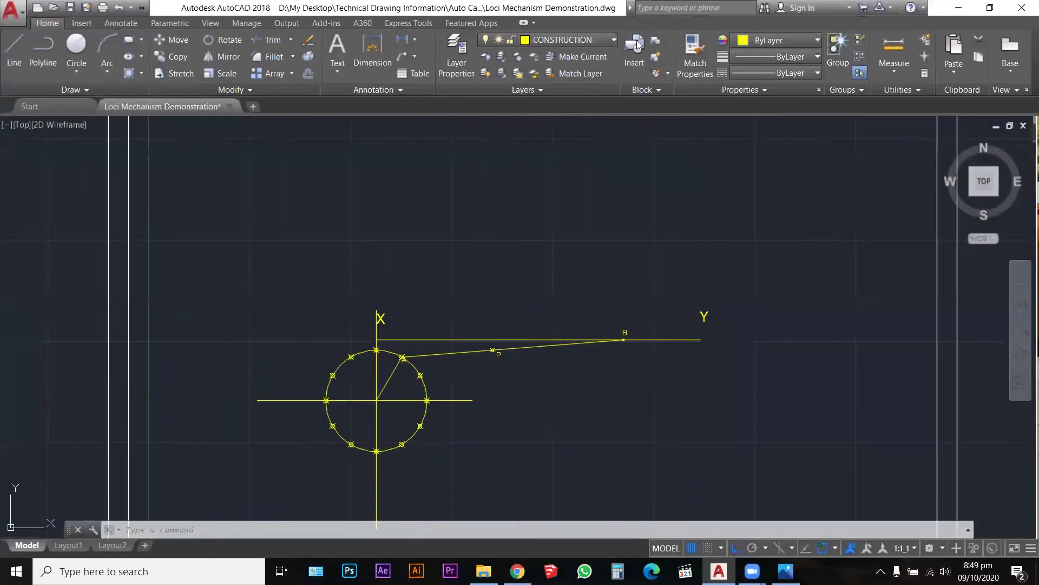
{"action": "left_click", "coordinate": [1021, 331]}
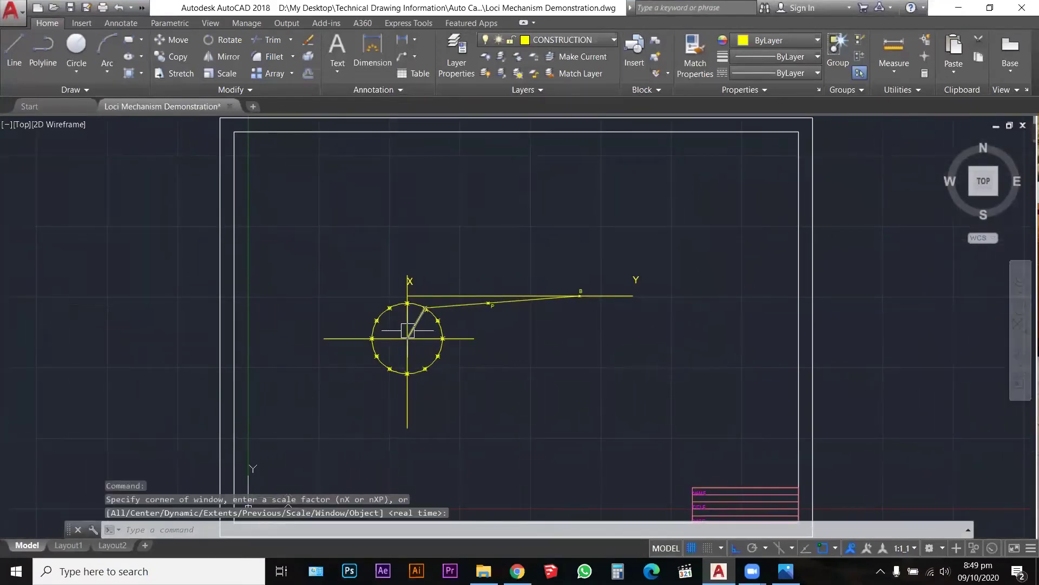
{"action": "scroll", "coordinate": [407, 331], "scroll_direction": "up", "scroll_amount": 3}
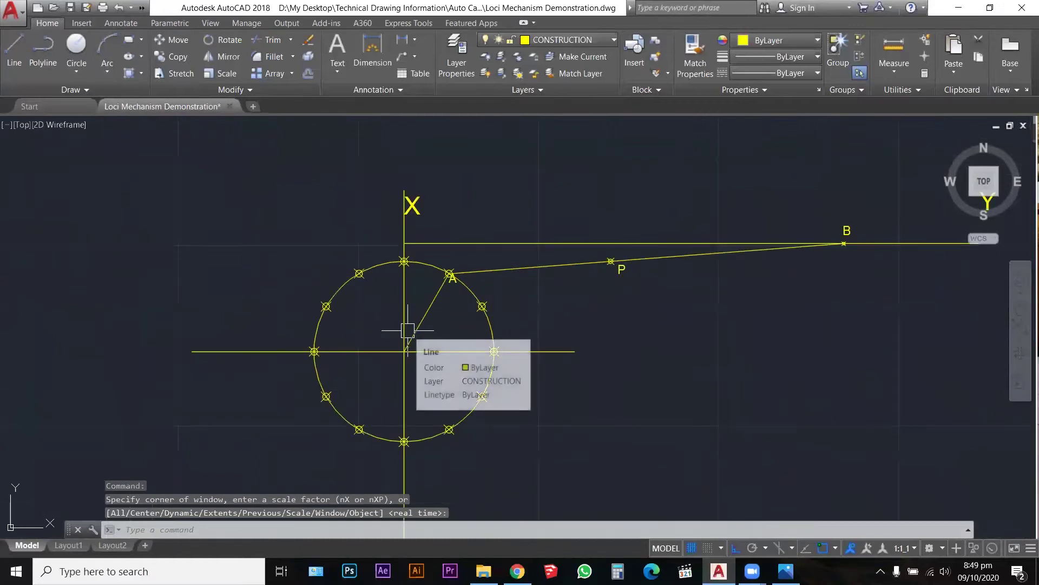
{"action": "scroll", "coordinate": [407, 332], "scroll_direction": "down", "scroll_amount": 2}
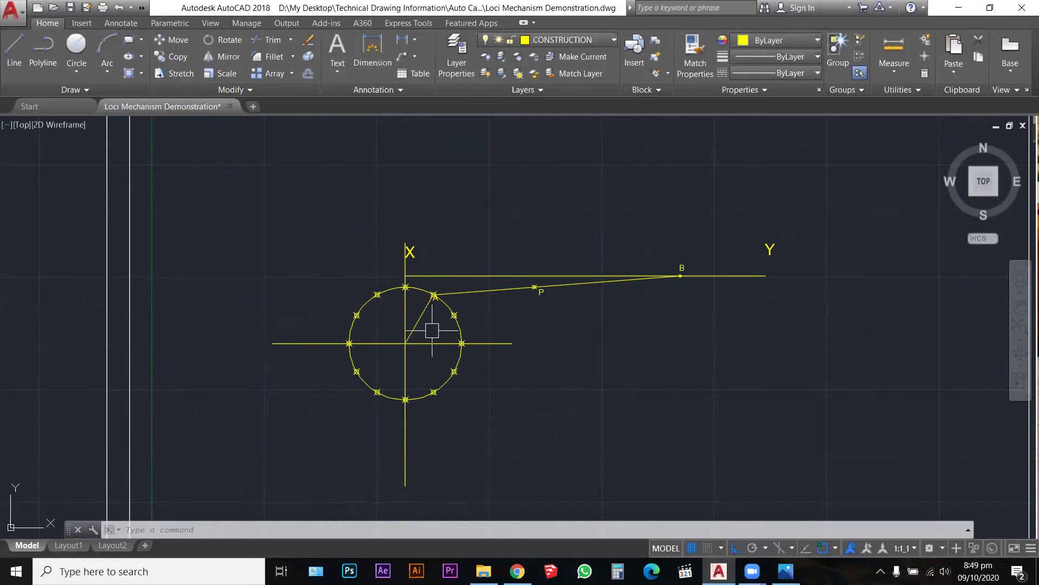
Move the point labels A, P, X, B and Y to the TEXTS layer
{"action": "scroll", "coordinate": [432, 331], "scroll_direction": "up", "scroll_amount": 4}
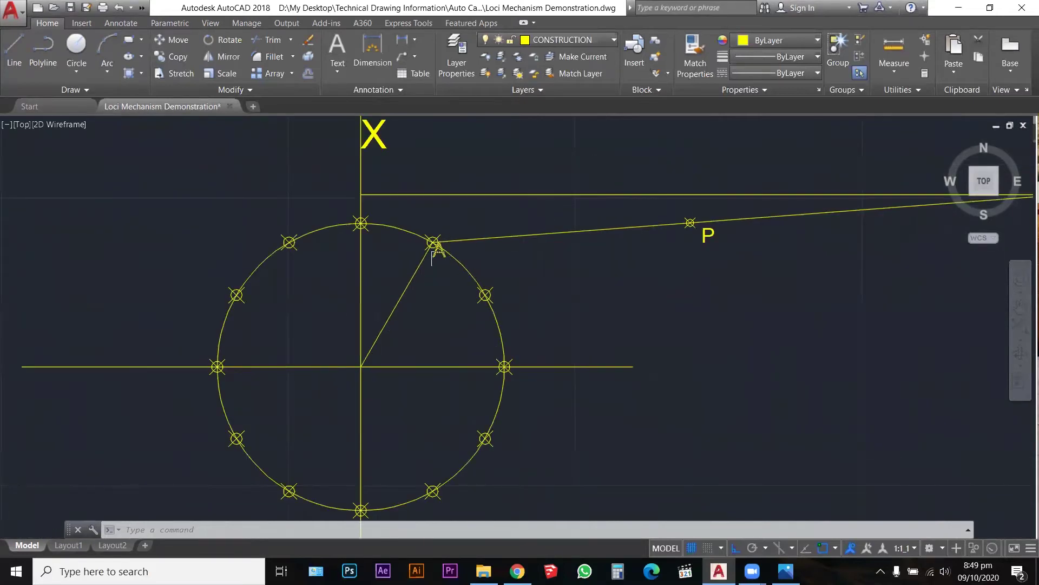
{"action": "scroll", "coordinate": [439, 259], "scroll_direction": "up", "scroll_amount": 2}
{"action": "left_click", "coordinate": [437, 259]}
{"action": "scroll", "coordinate": [440, 259], "scroll_direction": "down", "scroll_amount": 2}
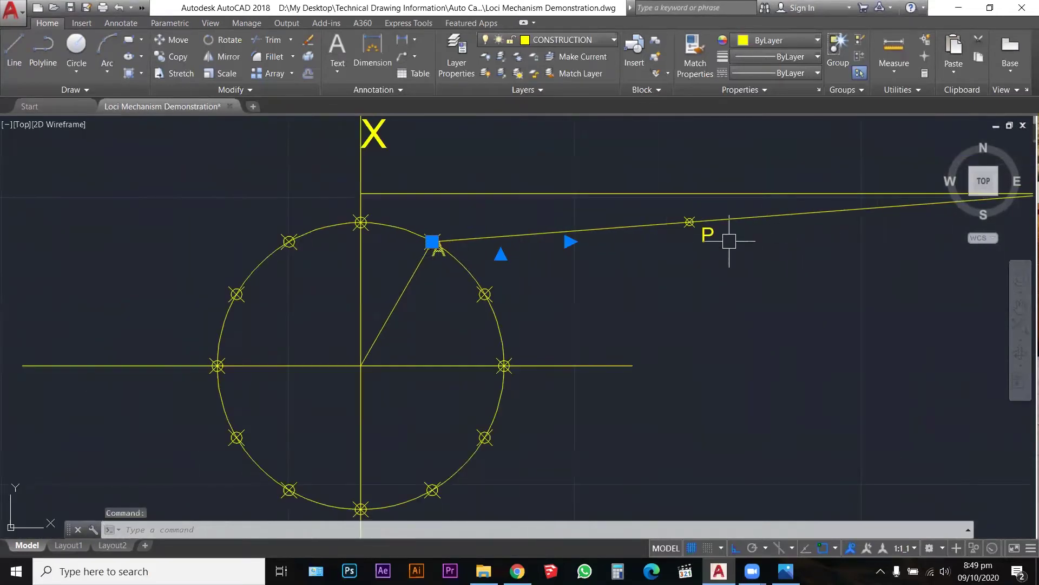
{"action": "left_click", "coordinate": [705, 233]}
{"action": "left_click", "coordinate": [372, 134]}
{"action": "scroll", "coordinate": [333, 208], "scroll_direction": "down", "scroll_amount": 2}
{"action": "left_click", "coordinate": [792, 184]}
{"action": "left_click", "coordinate": [929, 156]}
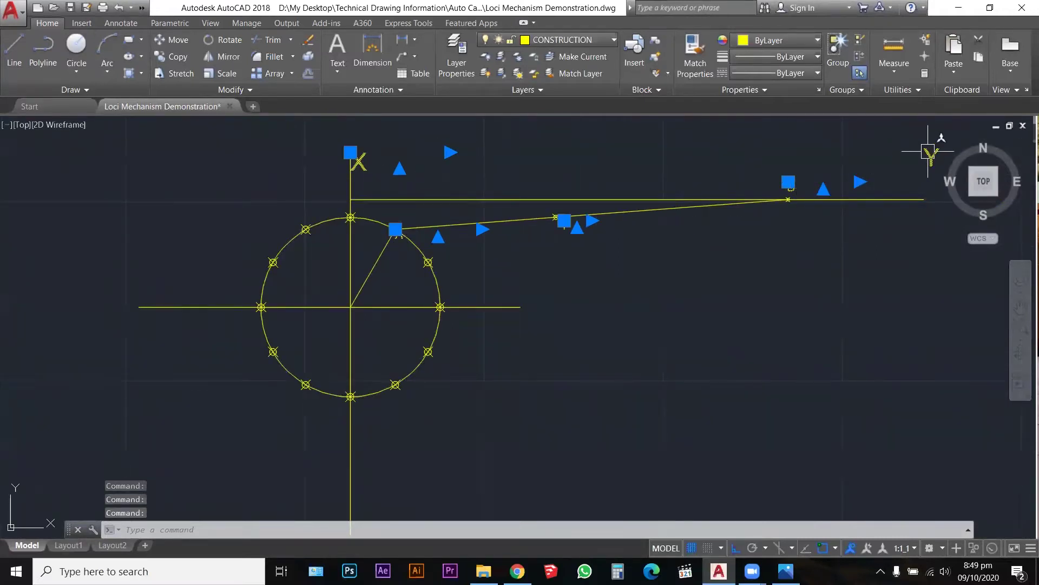
{"action": "left_click", "coordinate": [598, 42]}
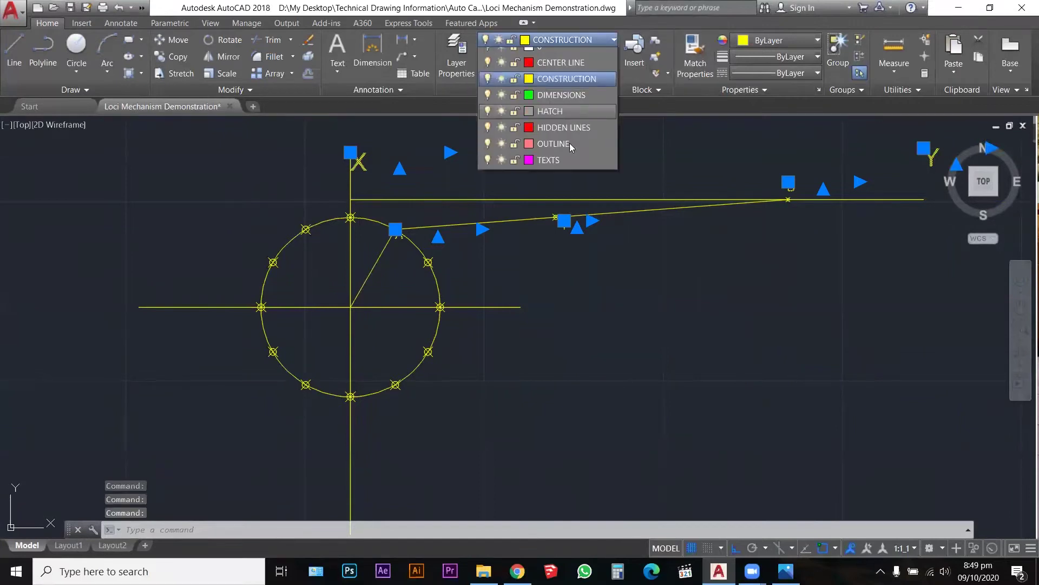
{"action": "left_click", "coordinate": [562, 169]}
{"action": "left_click", "coordinate": [625, 312]}
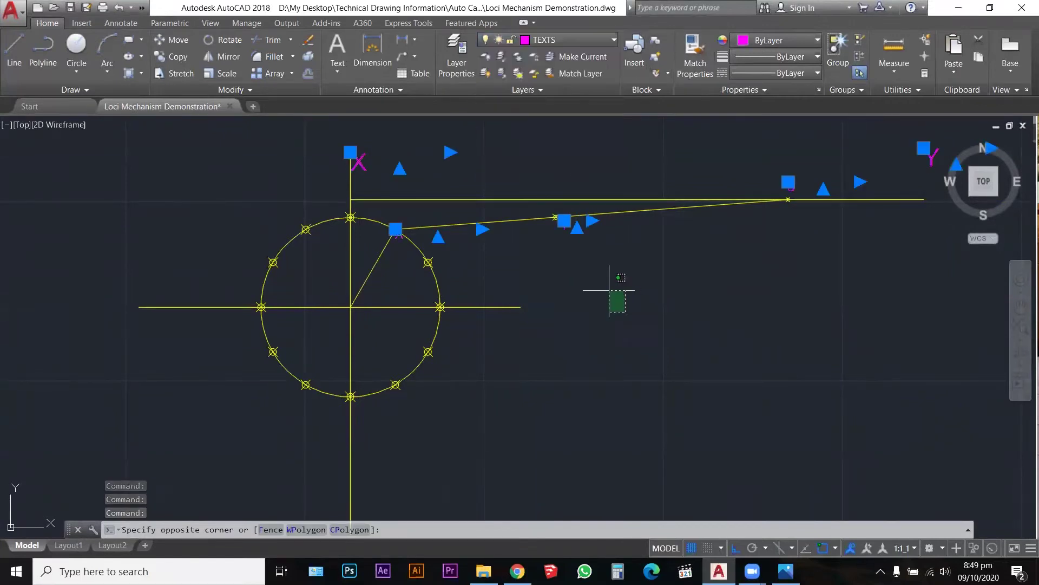
{"action": "key", "text": "Escape"}
{"action": "key", "text": "Escape"}
{"action": "key", "text": "Escape"}
Add a multiline text label "2" at the first division point clockwise from A on the crank circle
{"action": "scroll", "coordinate": [428, 261], "scroll_direction": "up", "scroll_amount": 4}
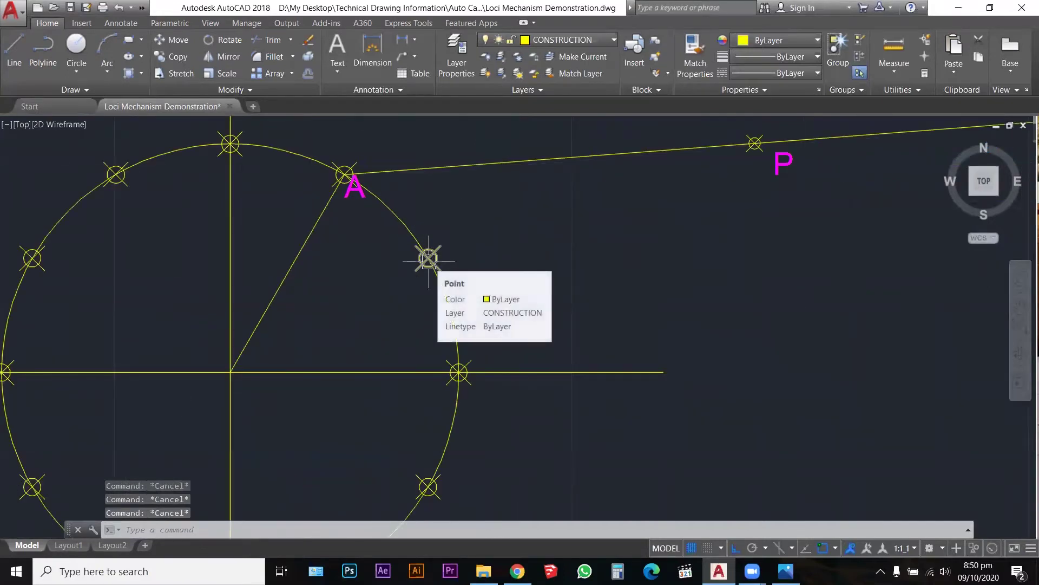
{"action": "scroll", "coordinate": [427, 260], "scroll_direction": "down", "scroll_amount": 2}
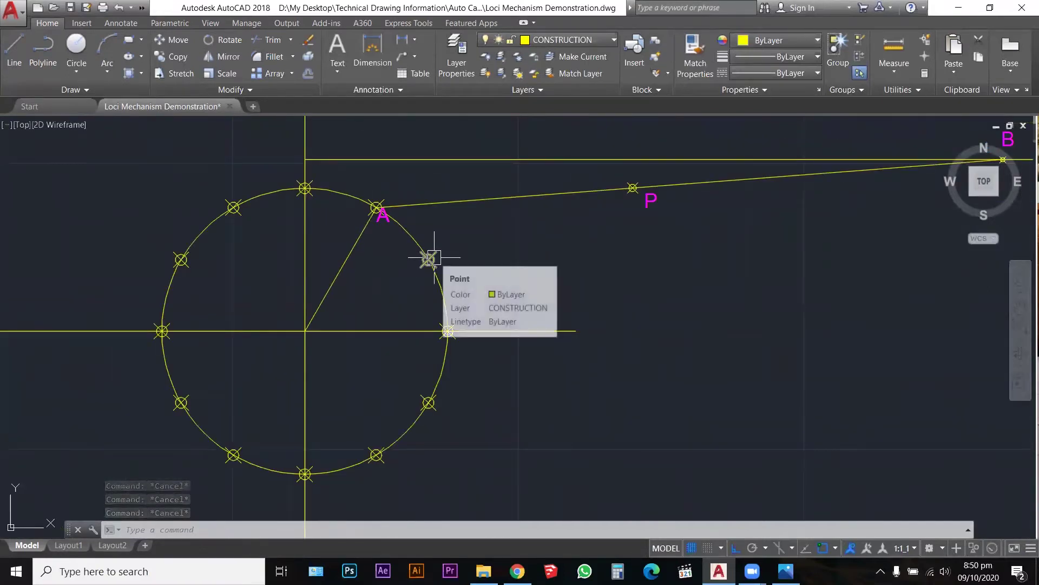
{"action": "type", "text": "mt"}
{"action": "key", "text": "Return"}
{"action": "left_click", "coordinate": [429, 259]}
{"action": "left_click", "coordinate": [489, 288]}
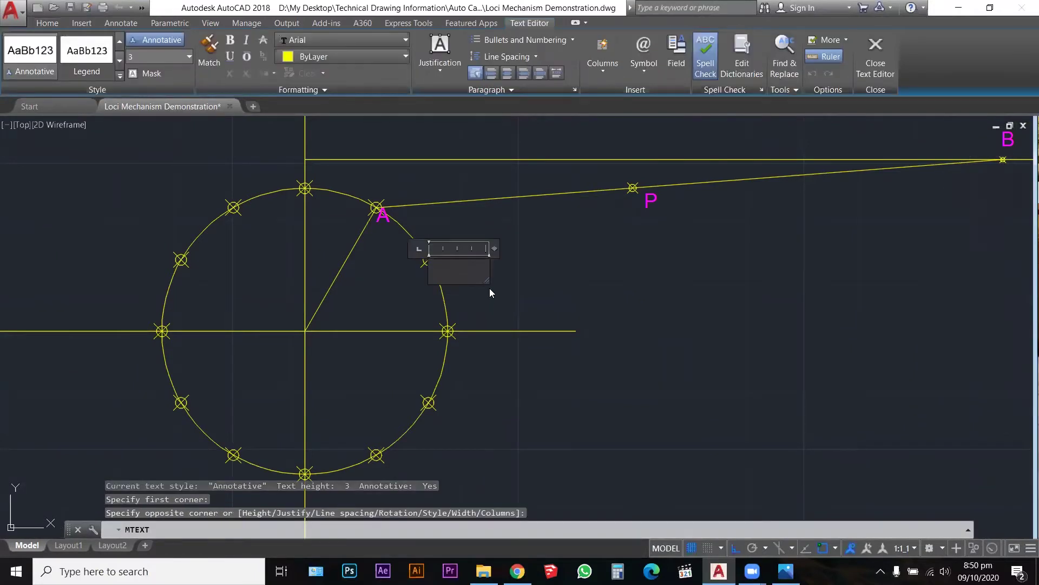
{"action": "type", "text": "2"}
{"action": "left_click", "coordinate": [524, 290]}
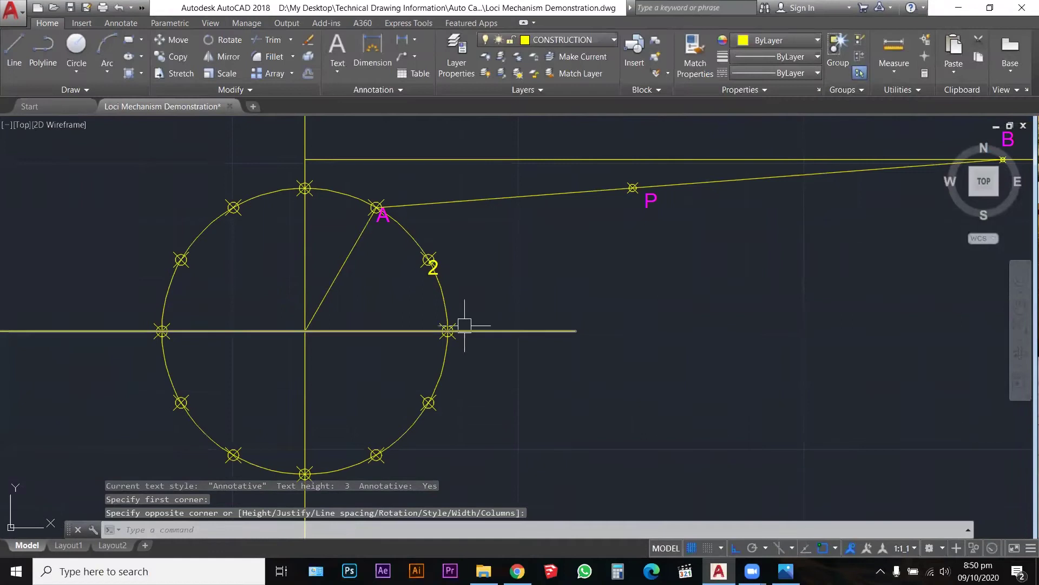
Copy the label 2 from its division point onto all the other division points of the crank circle, including point A
{"action": "scroll", "coordinate": [465, 325], "scroll_direction": "up", "scroll_amount": 5}
{"action": "left_click", "coordinate": [389, 266]}
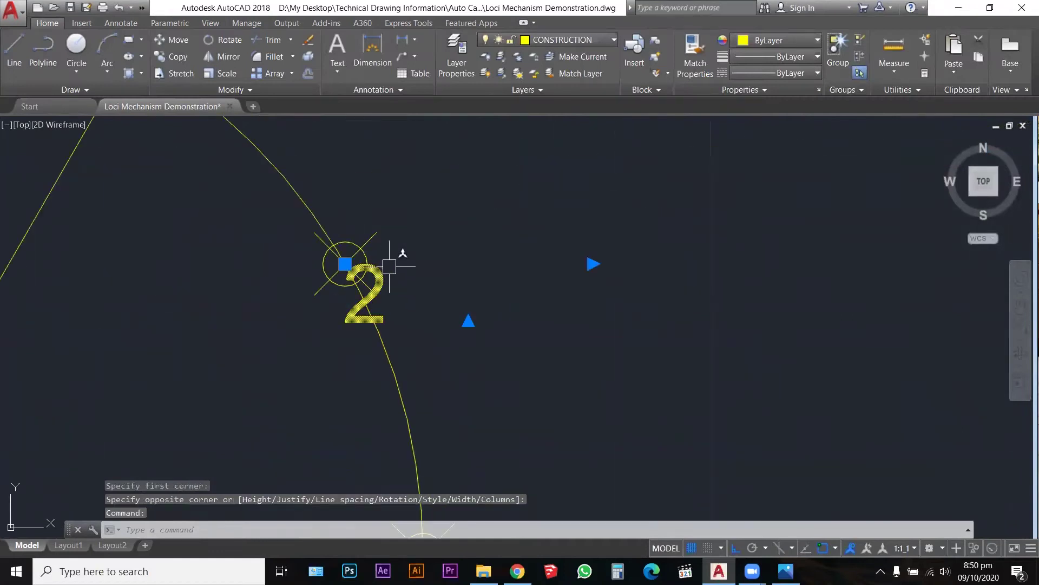
{"action": "type", "text": "co"}
{"action": "key", "text": "Return"}
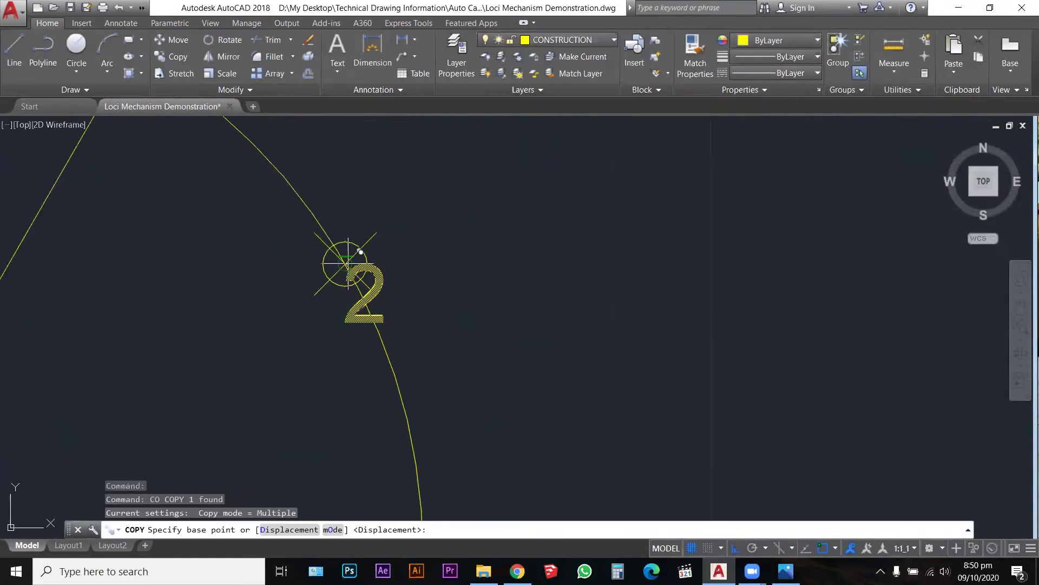
{"action": "left_click", "coordinate": [348, 263]}
{"action": "scroll", "coordinate": [465, 228], "scroll_direction": "down", "scroll_amount": 5}
{"action": "scroll", "coordinate": [483, 234], "scroll_direction": "up", "scroll_amount": 5}
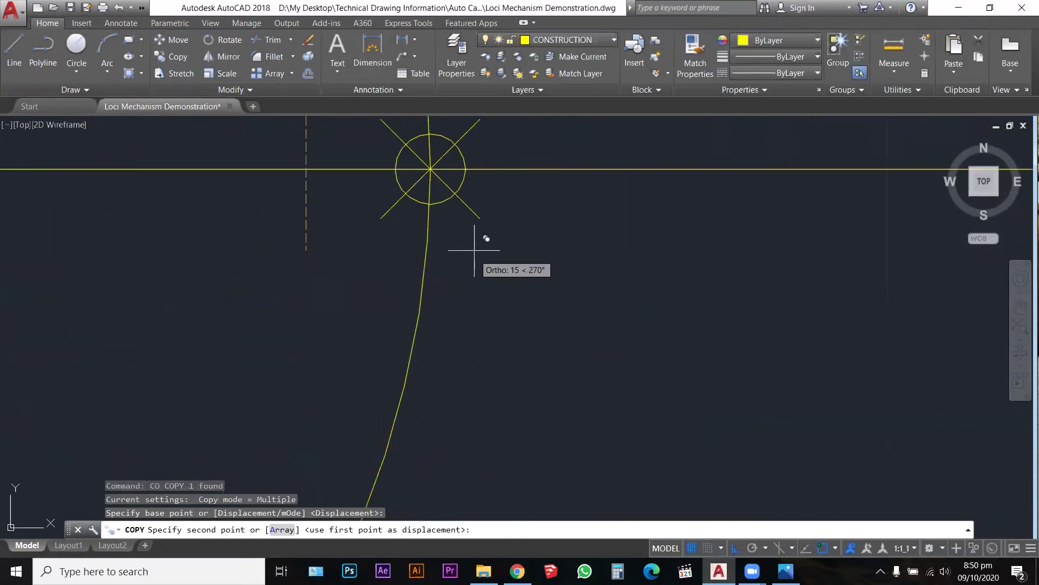
{"action": "left_click", "coordinate": [448, 168]}
{"action": "scroll", "coordinate": [471, 211], "scroll_direction": "down", "scroll_amount": 4}
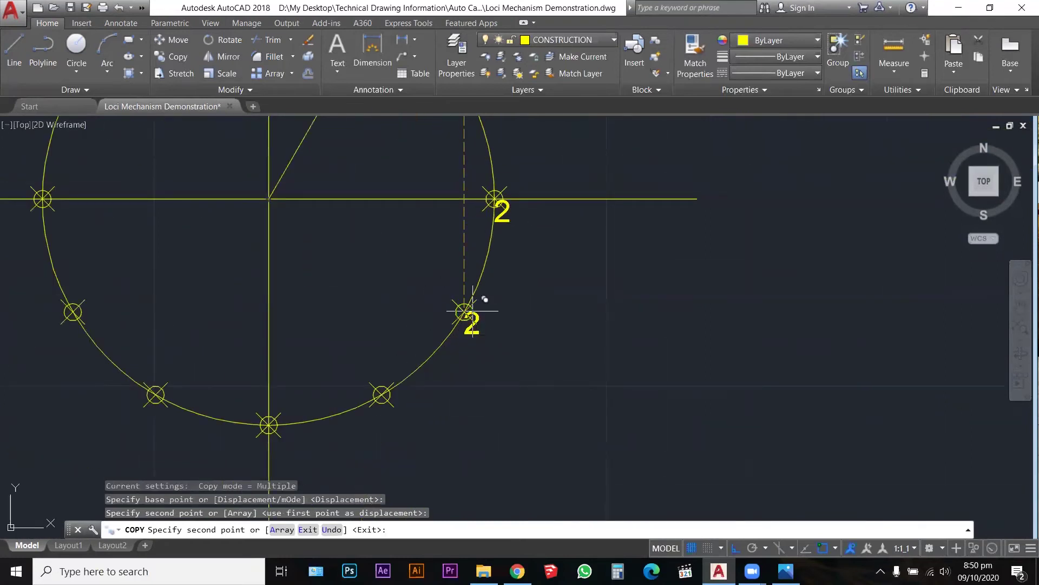
{"action": "left_click", "coordinate": [465, 311]}
{"action": "left_click", "coordinate": [381, 395]}
{"action": "left_click", "coordinate": [268, 425]}
{"action": "left_click", "coordinate": [156, 394]}
{"action": "left_click", "coordinate": [73, 311]}
{"action": "left_click", "coordinate": [42, 199]}
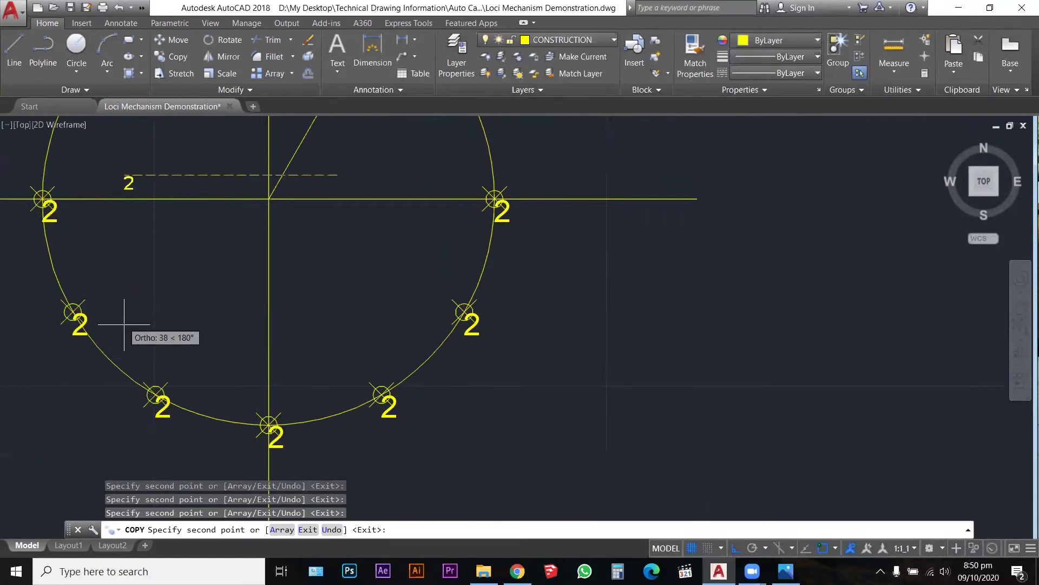
{"action": "scroll", "coordinate": [119, 319], "scroll_direction": "down", "scroll_amount": 5}
{"action": "scroll", "coordinate": [162, 238], "scroll_direction": "down", "scroll_amount": 2}
{"action": "scroll", "coordinate": [173, 222], "scroll_direction": "up", "scroll_amount": 7}
{"action": "left_click", "coordinate": [372, 195]}
{"action": "scroll", "coordinate": [407, 183], "scroll_direction": "down", "scroll_amount": 4}
{"action": "scroll", "coordinate": [476, 208], "scroll_direction": "up", "scroll_amount": 6}
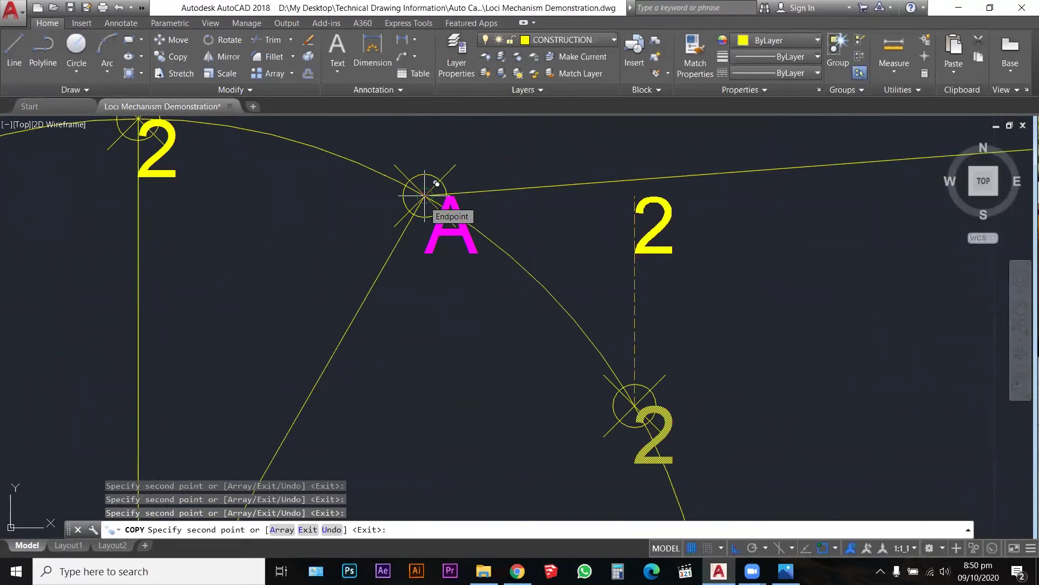
{"action": "left_click", "coordinate": [426, 193]}
{"action": "key", "text": "Escape"}
{"action": "key", "text": "Escape"}
Move the label A straight up so it sits above its point, clear of the number label
{"action": "left_click", "coordinate": [439, 193]}
{"action": "left_click", "coordinate": [424, 195]}
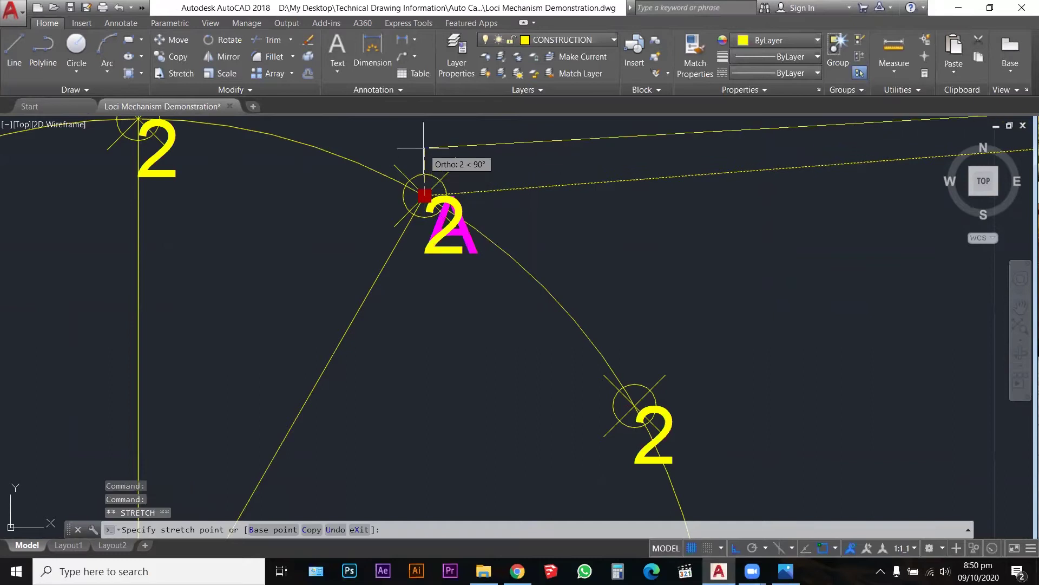
{"action": "key", "text": "Escape"}
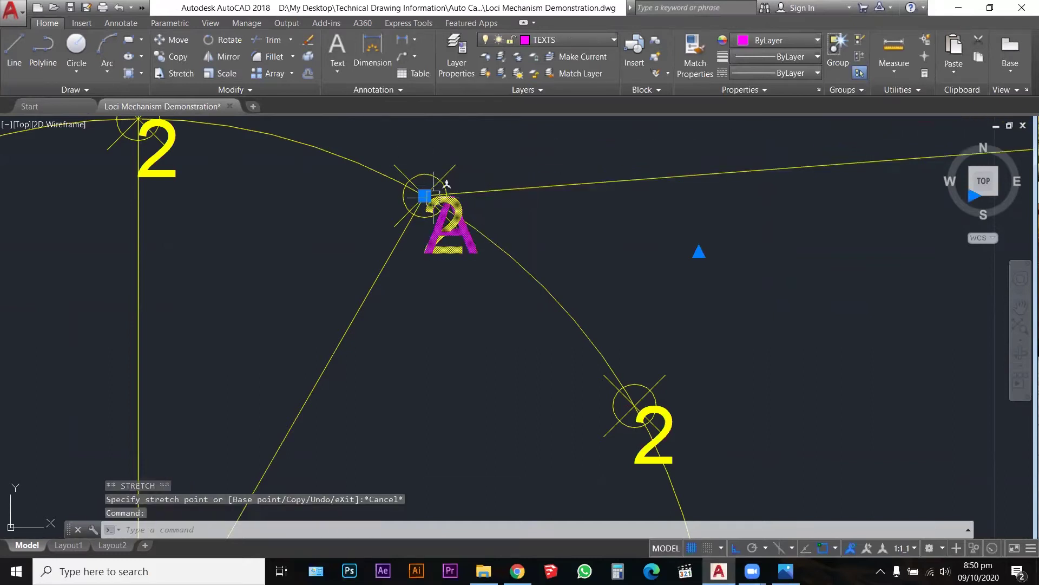
{"action": "left_click", "coordinate": [424, 195]}
{"action": "scroll", "coordinate": [435, 117], "scroll_direction": "down", "scroll_amount": 2}
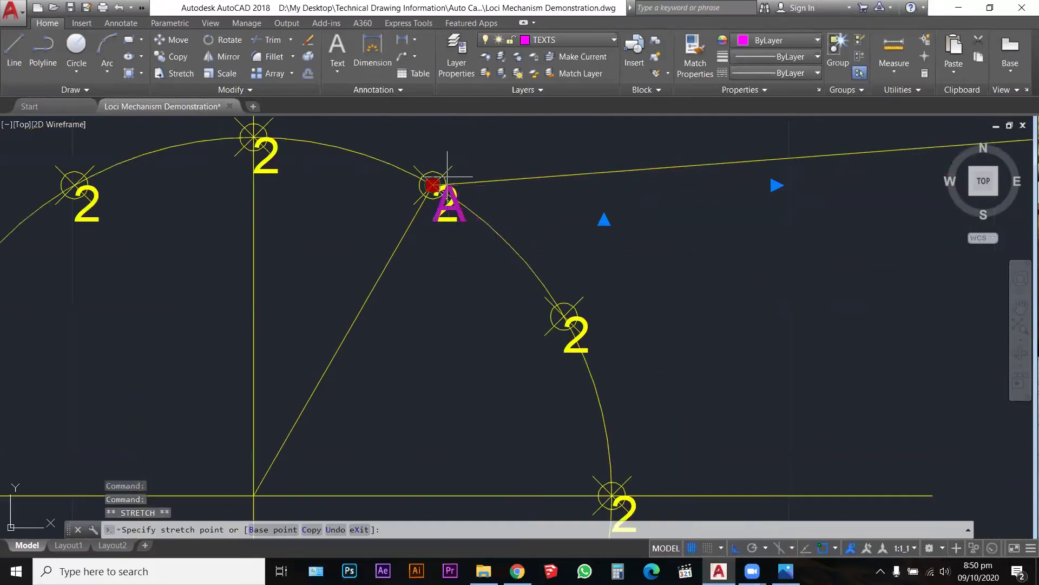
{"action": "left_click", "coordinate": [445, 127]}
{"action": "key", "text": "Escape"}
{"action": "key", "text": "Escape"}
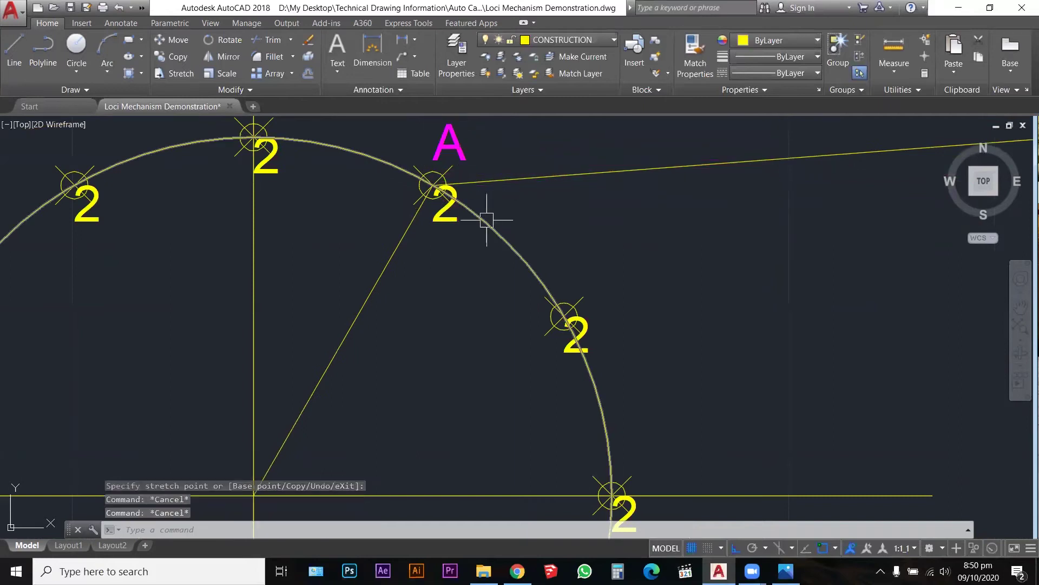
Change the number label at the topmost division point to 12 and the one at point A to 1
{"action": "scroll", "coordinate": [471, 223], "scroll_direction": "down", "scroll_amount": 2}
{"action": "scroll", "coordinate": [354, 176], "scroll_direction": "up", "scroll_amount": 4}
{"action": "double_click", "coordinate": [346, 178]}
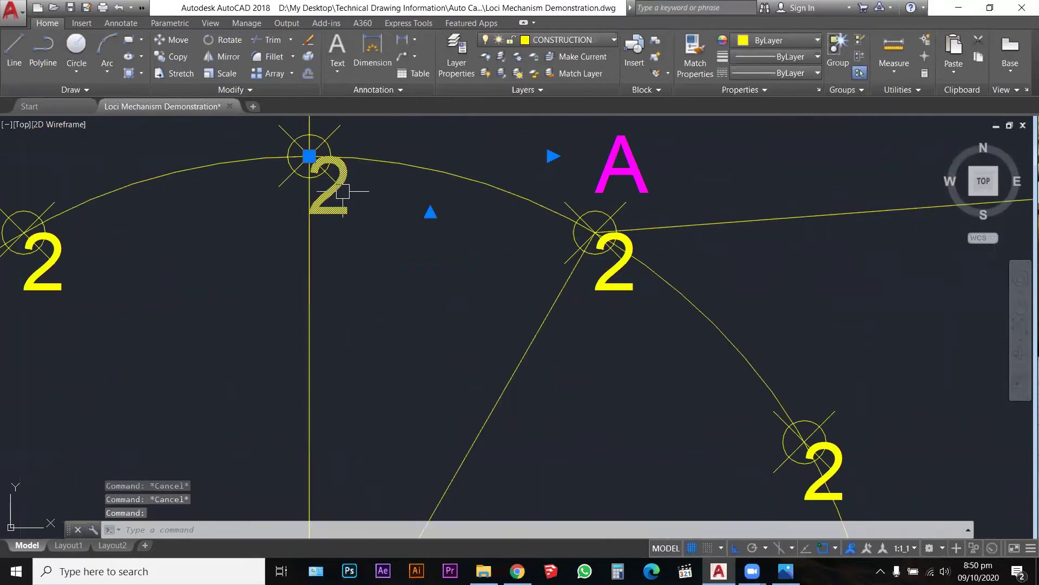
{"action": "type", "text": "12"}
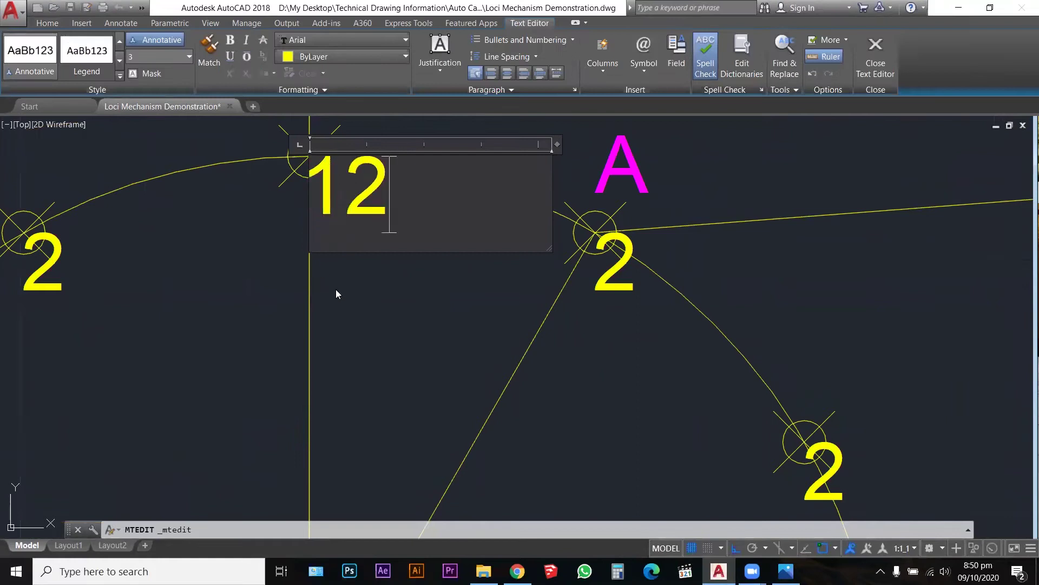
{"action": "left_click", "coordinate": [360, 295]}
{"action": "left_click", "coordinate": [618, 279]}
{"action": "double_click", "coordinate": [618, 279]}
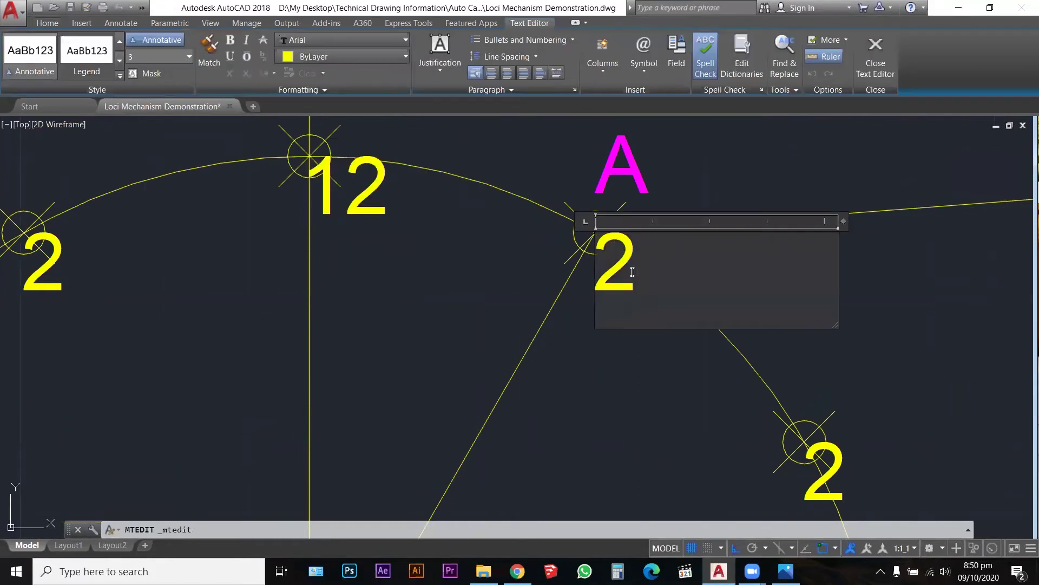
{"action": "type", "text": "1"}
{"action": "left_click", "coordinate": [575, 345]}
Change the label where the horizontal centre line meets the circle's right side to 3 and the next one clockwise to 4
{"action": "scroll", "coordinate": [591, 243], "scroll_direction": "down", "scroll_amount": 3}
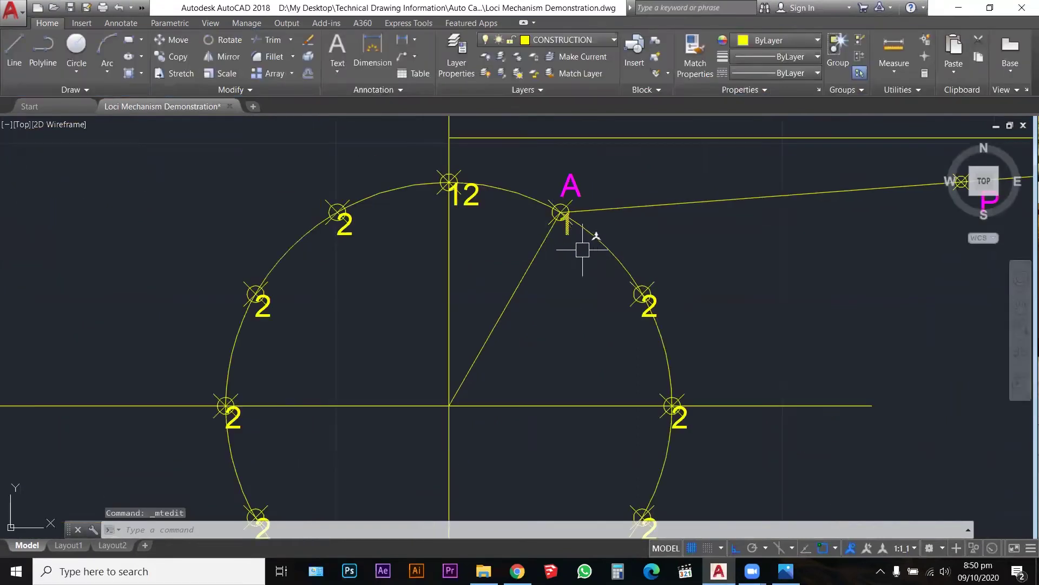
{"action": "scroll", "coordinate": [726, 434], "scroll_direction": "up", "scroll_amount": 5}
{"action": "left_click", "coordinate": [630, 403]}
{"action": "double_click", "coordinate": [630, 402]}
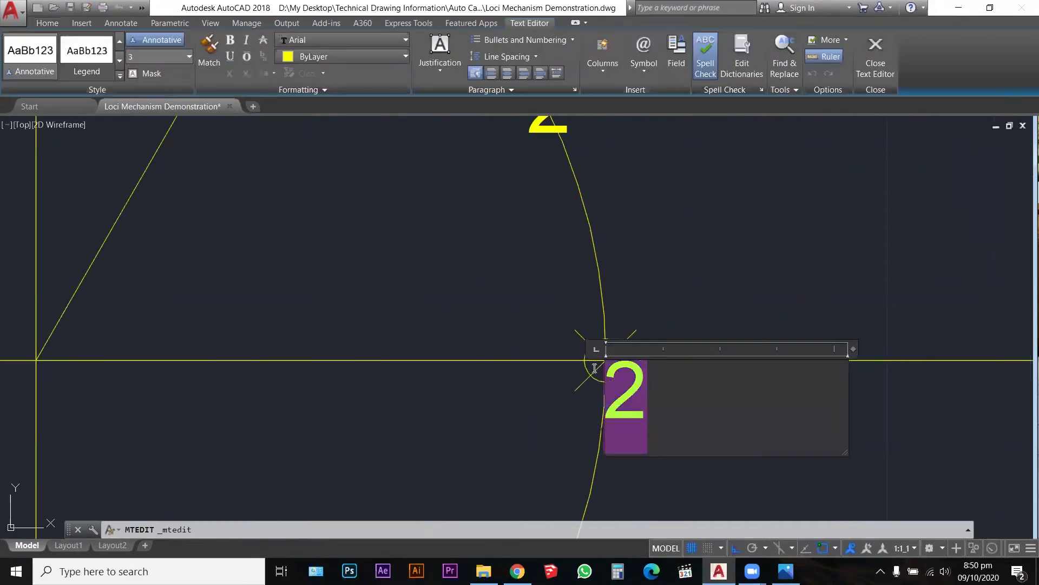
{"action": "type", "text": "3"}
{"action": "left_click", "coordinate": [612, 296]}
{"action": "scroll", "coordinate": [628, 295], "scroll_direction": "down", "scroll_amount": 4}
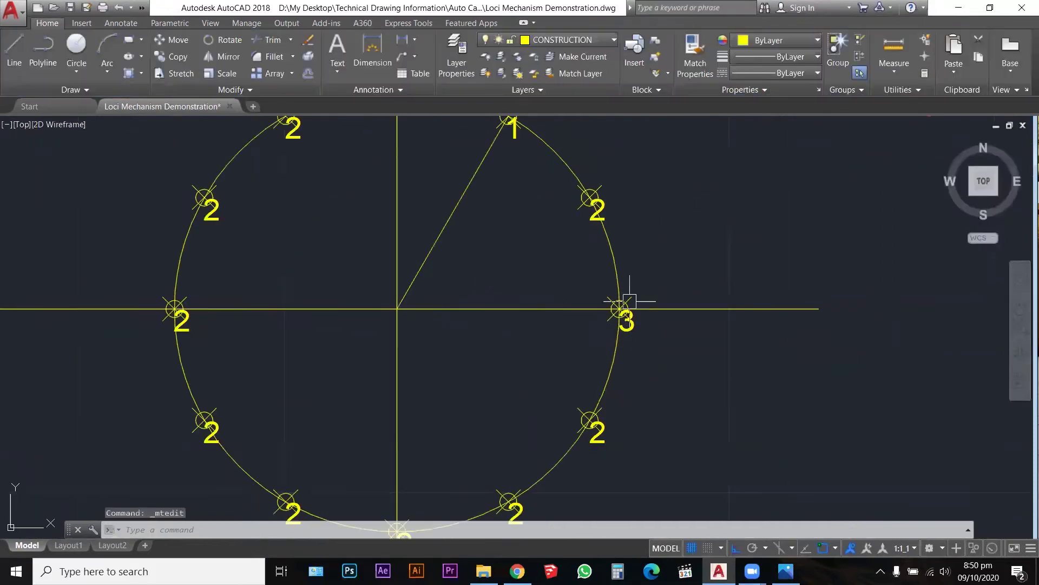
{"action": "double_click", "coordinate": [597, 433]}
{"action": "type", "text": "4"}
{"action": "left_click", "coordinate": [733, 336]}
{"action": "scroll", "coordinate": [723, 308], "scroll_direction": "down", "scroll_amount": 4}
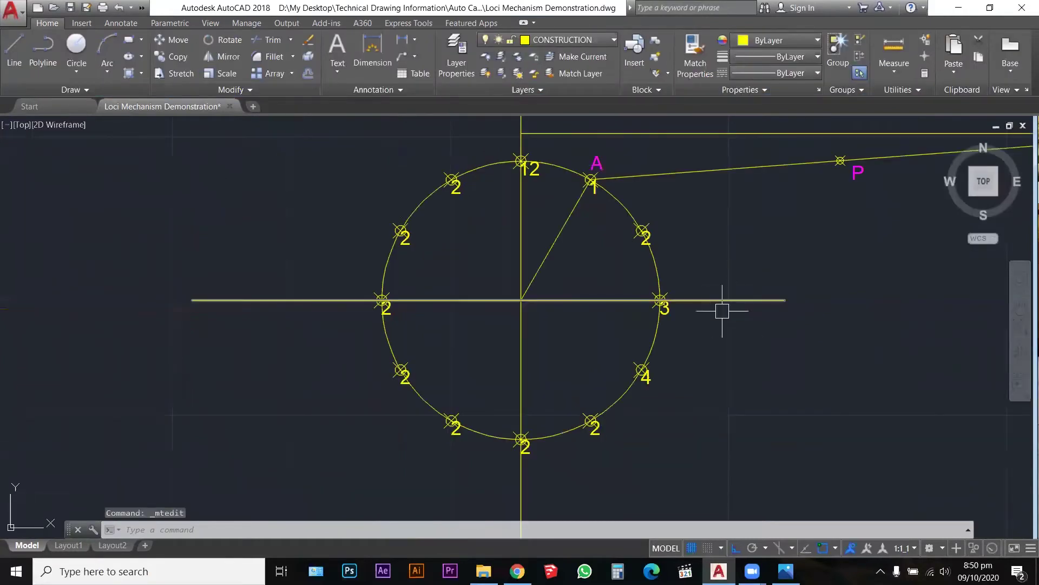
Change the number label at the division point just after 4, going clockwise, to 5 and the one at the circle's lowest point to 6
{"action": "scroll", "coordinate": [598, 432], "scroll_direction": "up", "scroll_amount": 4}
{"action": "double_click", "coordinate": [595, 426]}
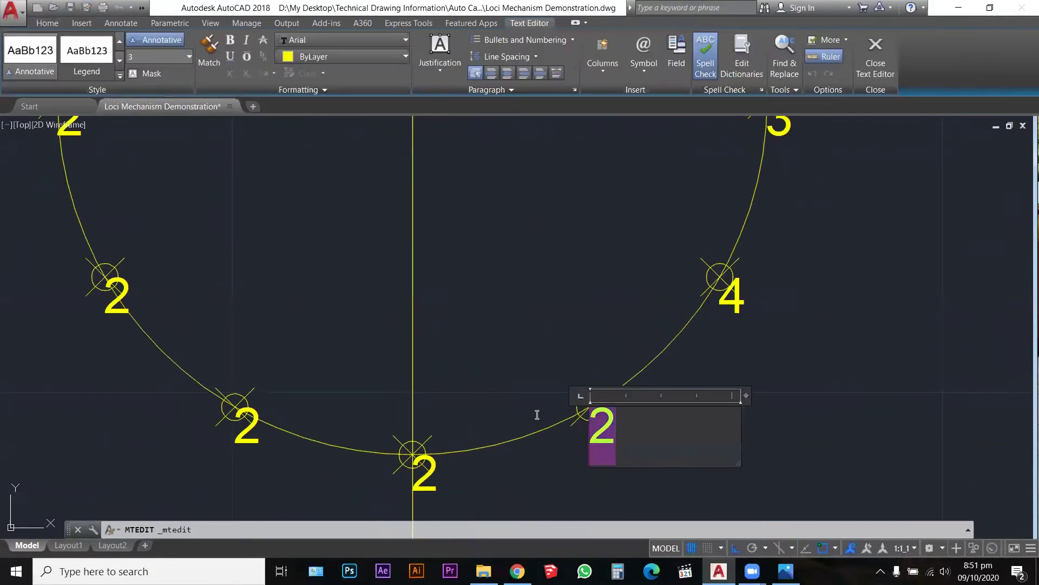
{"action": "type", "text": "5"}
{"action": "left_click", "coordinate": [828, 285]}
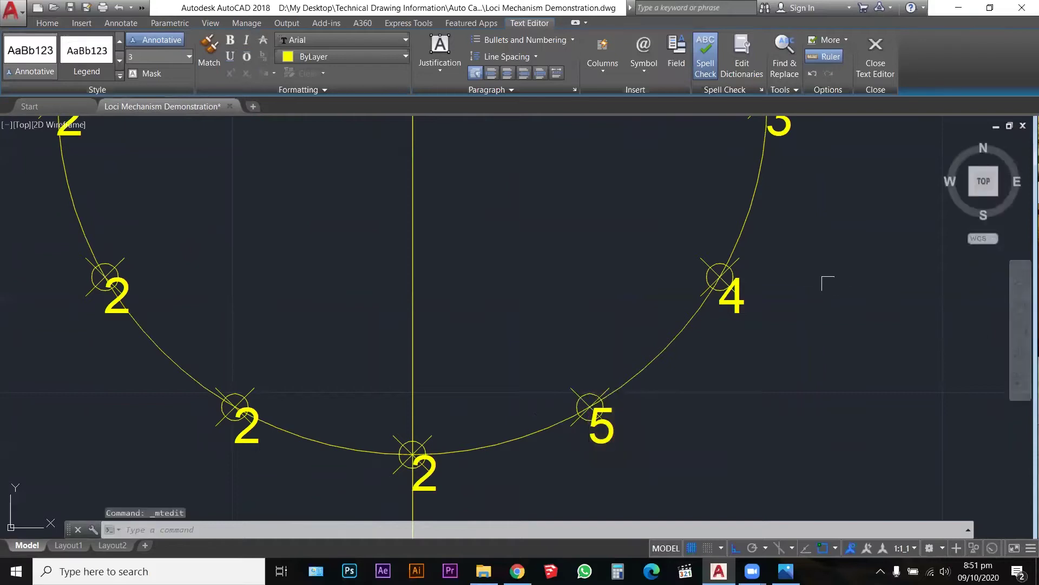
{"action": "scroll", "coordinate": [575, 336], "scroll_direction": "down", "scroll_amount": 3}
{"action": "scroll", "coordinate": [490, 418], "scroll_direction": "up", "scroll_amount": 4}
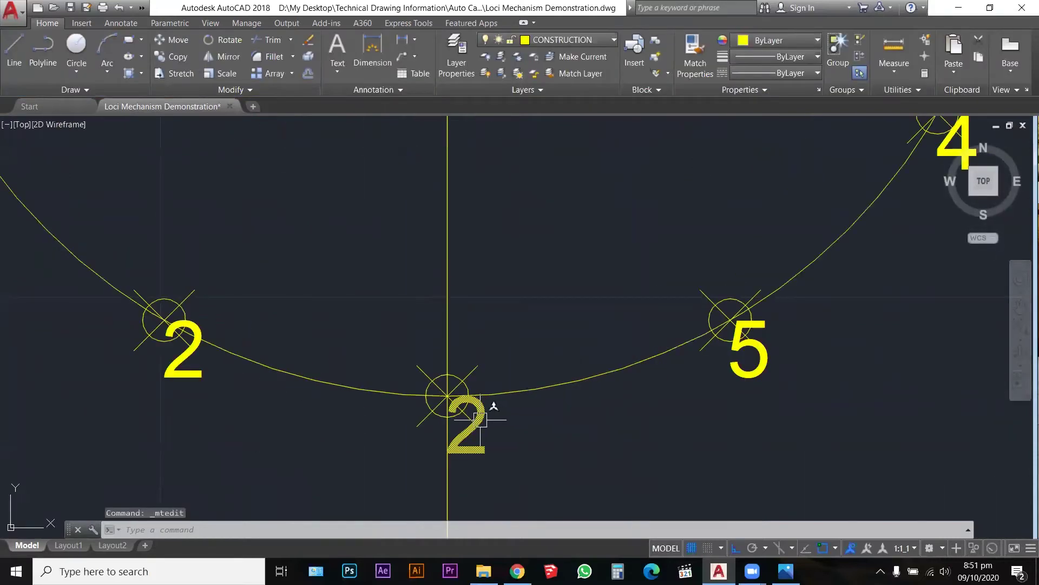
{"action": "double_click", "coordinate": [476, 428]}
{"action": "type", "text": "6"}
{"action": "left_click", "coordinate": [509, 310]}
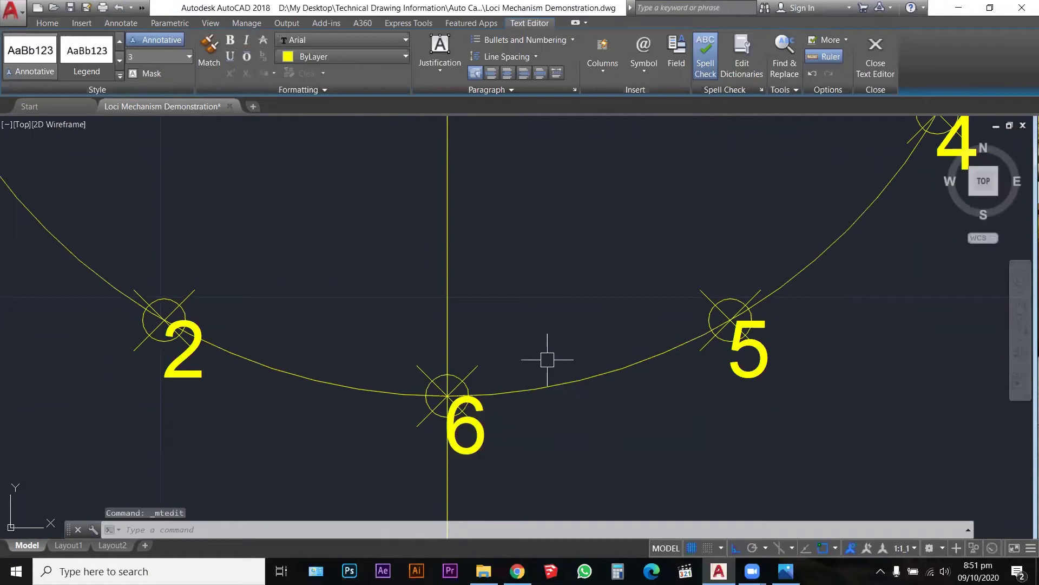
Continue clockwise past the circle's lowest point, changing the next two division point labels to 7 and 8
{"action": "scroll", "coordinate": [545, 357], "scroll_direction": "down", "scroll_amount": 4}
{"action": "left_click", "coordinate": [406, 381]}
{"action": "double_click", "coordinate": [401, 381]}
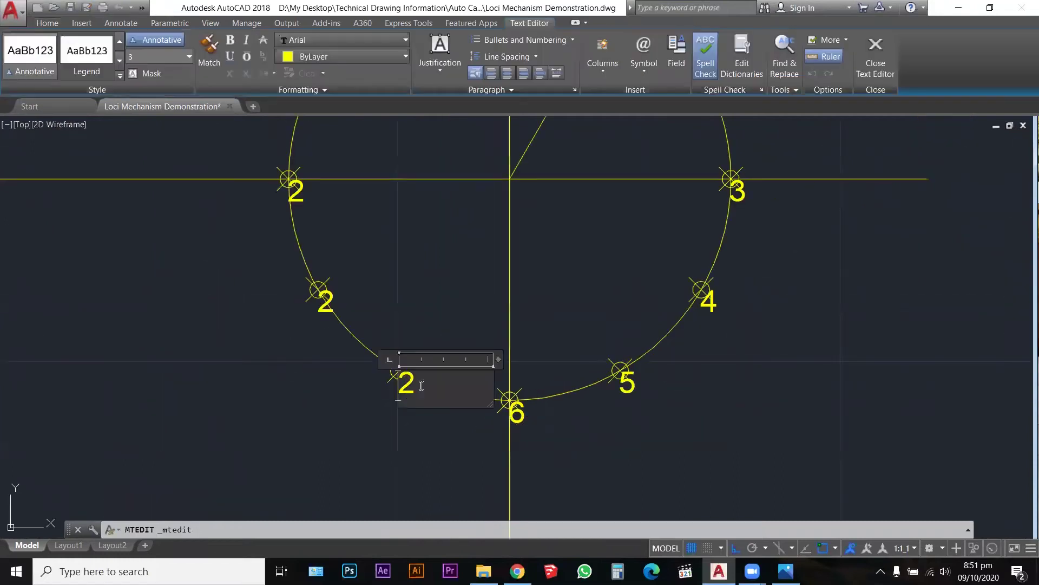
{"action": "type", "text": "7"}
{"action": "left_click", "coordinate": [393, 382]}
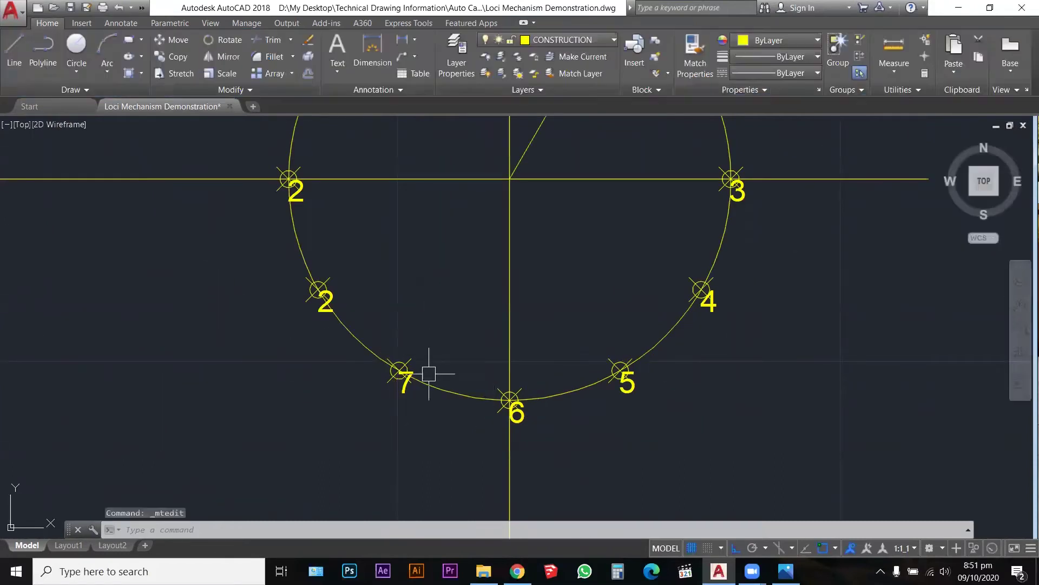
{"action": "scroll", "coordinate": [429, 371], "scroll_direction": "down", "scroll_amount": 3}
{"action": "scroll", "coordinate": [351, 325], "scroll_direction": "up", "scroll_amount": 6}
{"action": "double_click", "coordinate": [327, 352]}
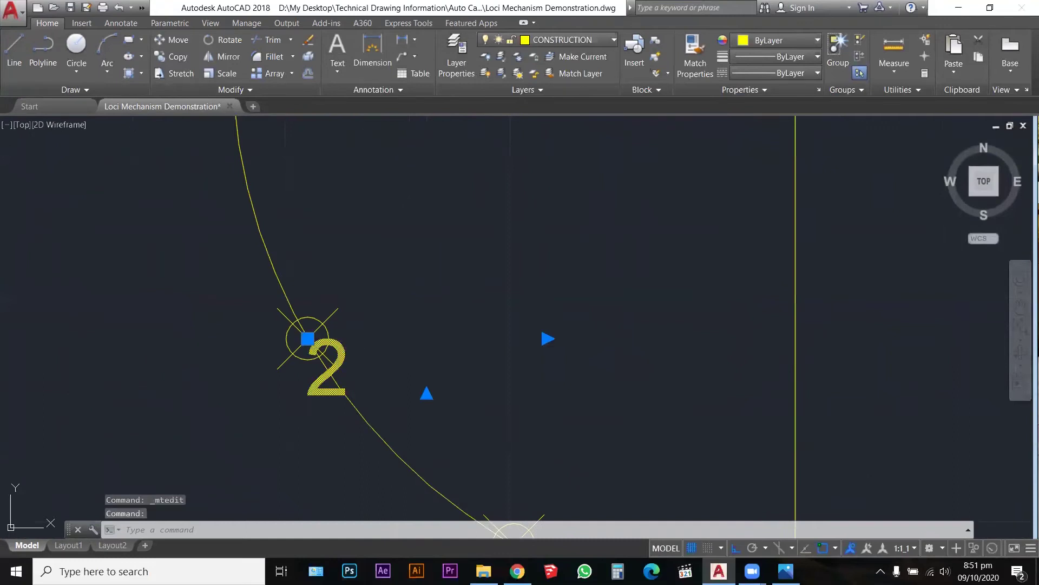
{"action": "type", "text": "8"}
{"action": "left_click", "coordinate": [427, 279]}
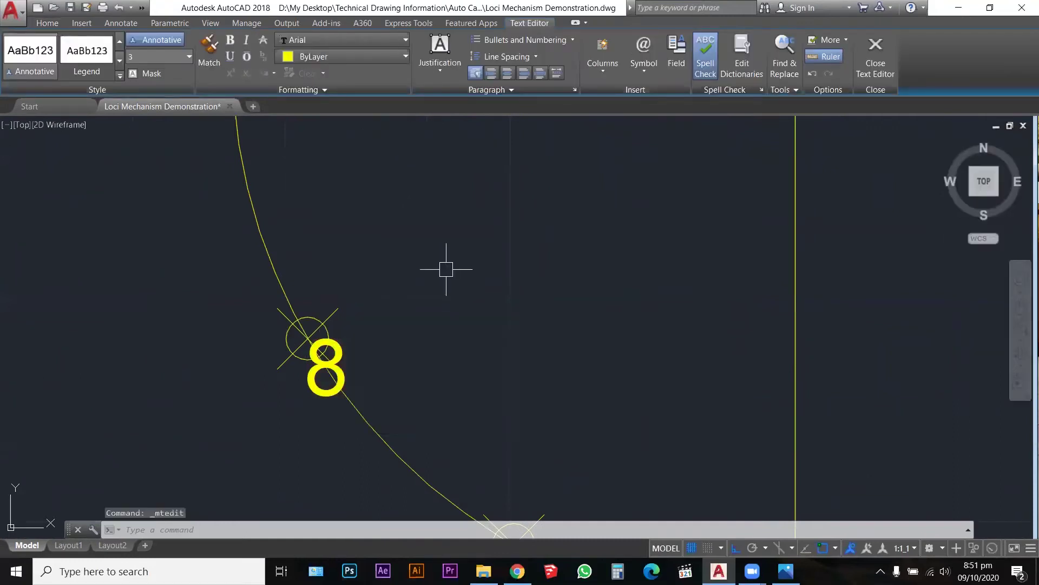
Change the label where the horizontal centre line meets the circle's left side to 9 and the next one clockwise to 10
{"action": "scroll", "coordinate": [487, 347], "scroll_direction": "down", "scroll_amount": 3}
{"action": "scroll", "coordinate": [438, 276], "scroll_direction": "up", "scroll_amount": 3}
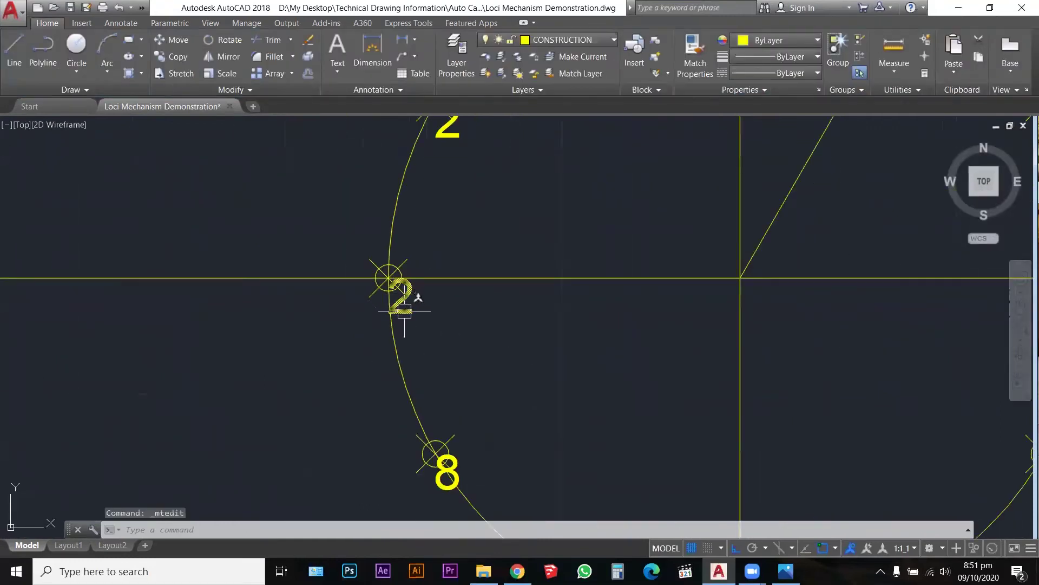
{"action": "double_click", "coordinate": [410, 288]}
{"action": "type", "text": "9"}
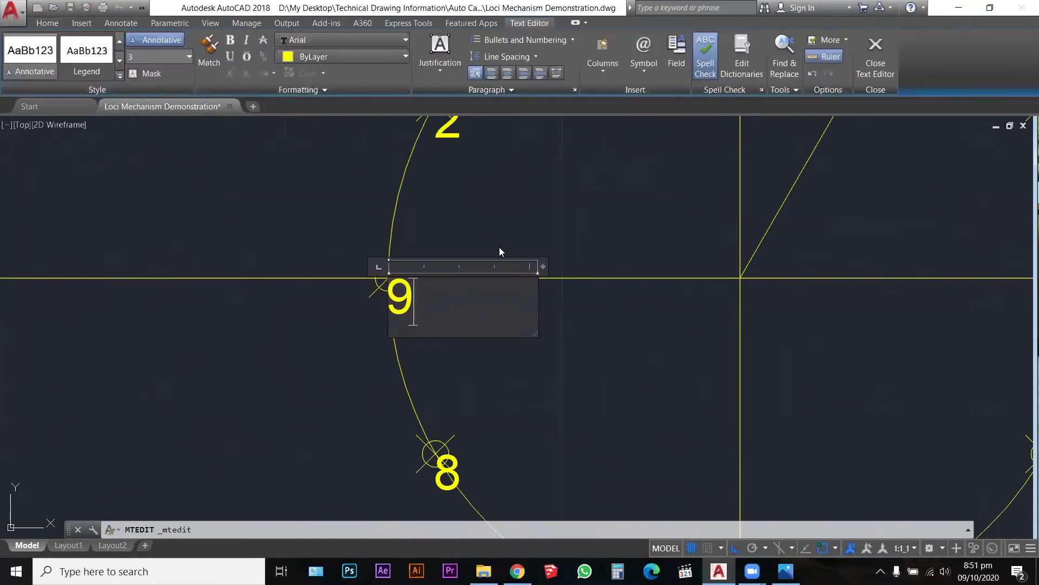
{"action": "left_click", "coordinate": [506, 238]}
{"action": "scroll", "coordinate": [517, 277], "scroll_direction": "down", "scroll_amount": 3}
{"action": "scroll", "coordinate": [504, 317], "scroll_direction": "up", "scroll_amount": 3}
{"action": "double_click", "coordinate": [496, 317]}
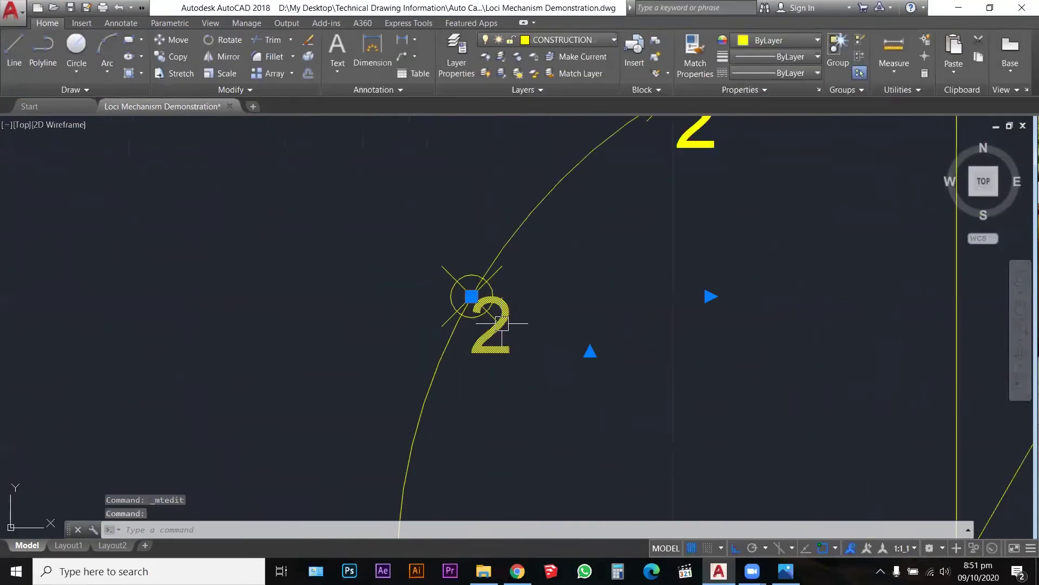
{"action": "type", "text": "10"}
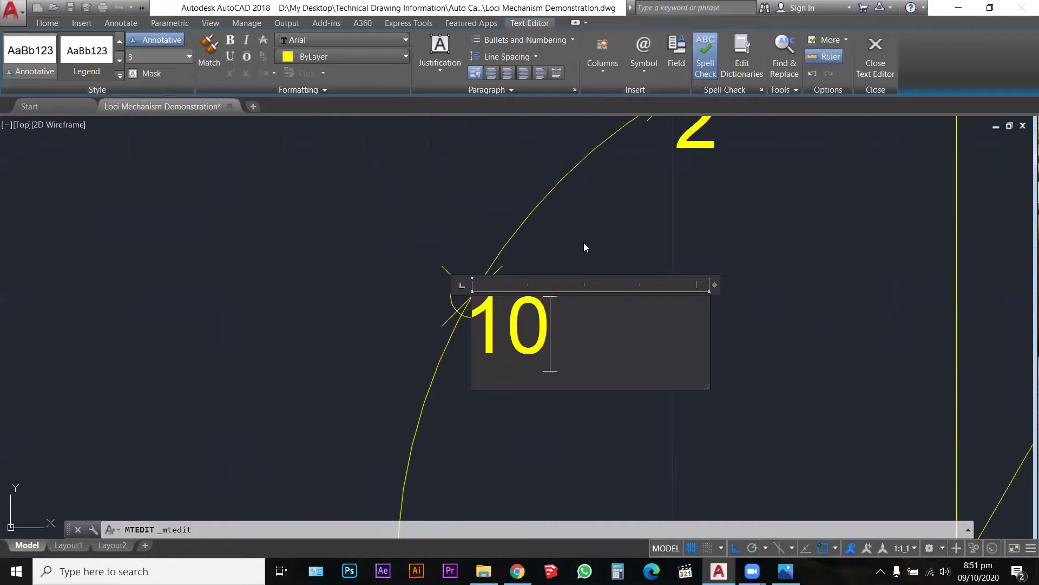
{"action": "left_click", "coordinate": [578, 249]}
Change the remaining label 2 between division points 10 and 12 to 11
{"action": "scroll", "coordinate": [546, 301], "scroll_direction": "down", "scroll_amount": 3}
{"action": "double_click", "coordinate": [606, 217]}
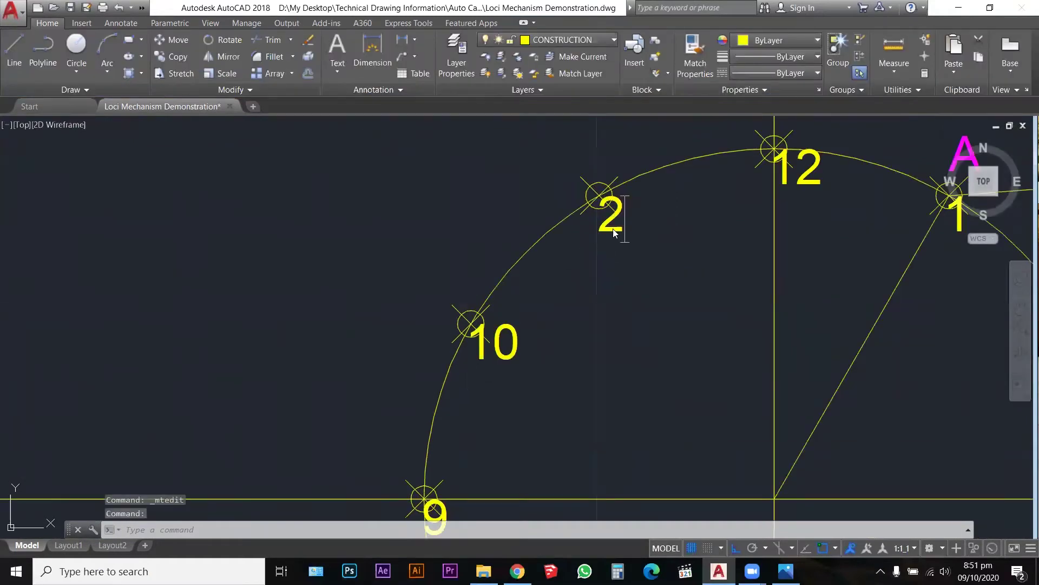
{"action": "type", "text": "11"}
{"action": "left_click", "coordinate": [557, 295]}
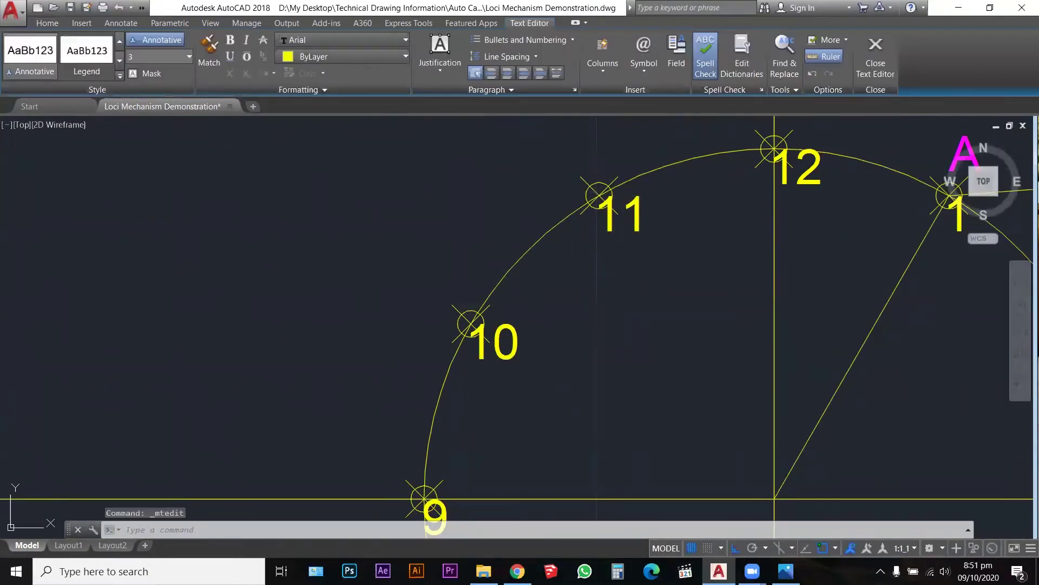
{"action": "scroll", "coordinate": [436, 249], "scroll_direction": "down", "scroll_amount": 5}
Move the crank line OA and the link line AB to the OUTLINE layer
{"action": "scroll", "coordinate": [503, 265], "scroll_direction": "up", "scroll_amount": 4}
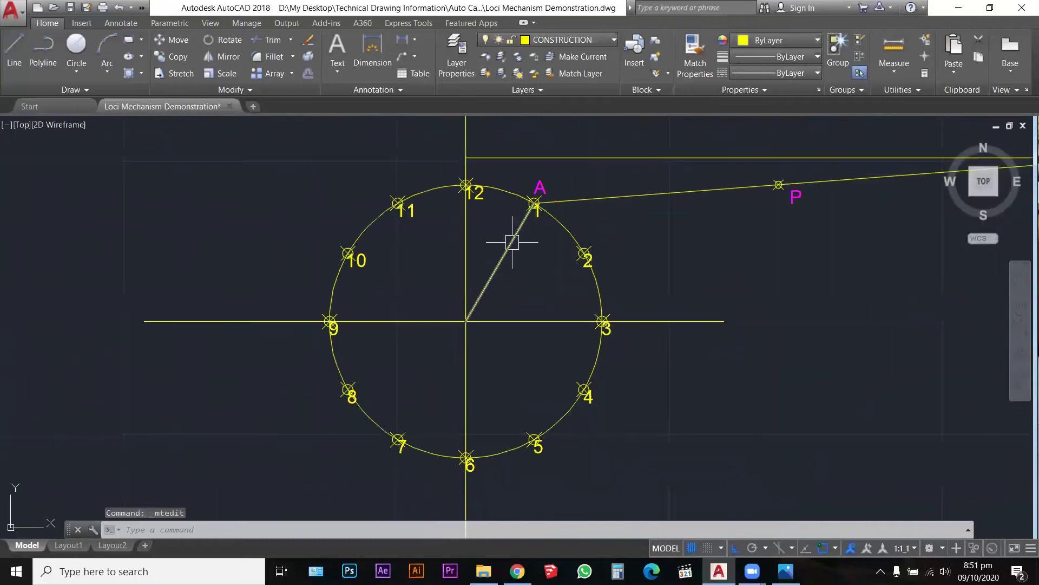
{"action": "left_click", "coordinate": [508, 244]}
{"action": "left_click", "coordinate": [619, 197]}
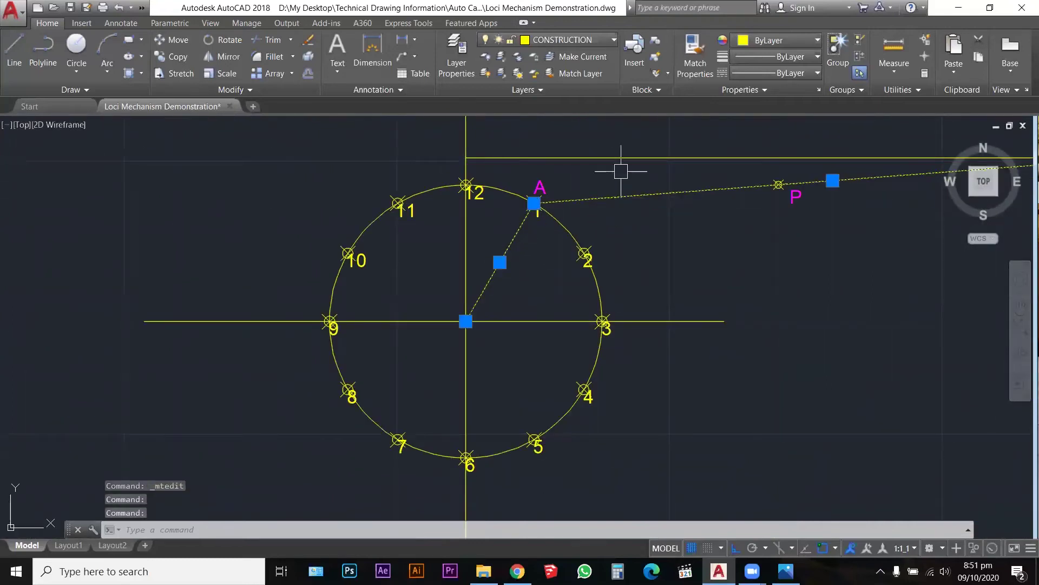
{"action": "left_click", "coordinate": [601, 40]}
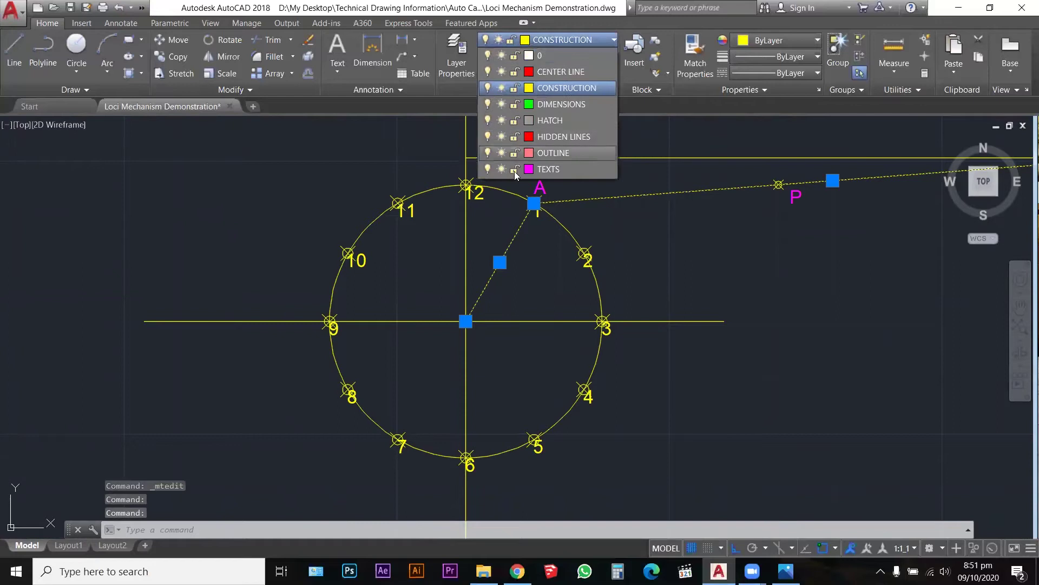
{"action": "left_click", "coordinate": [550, 156]}
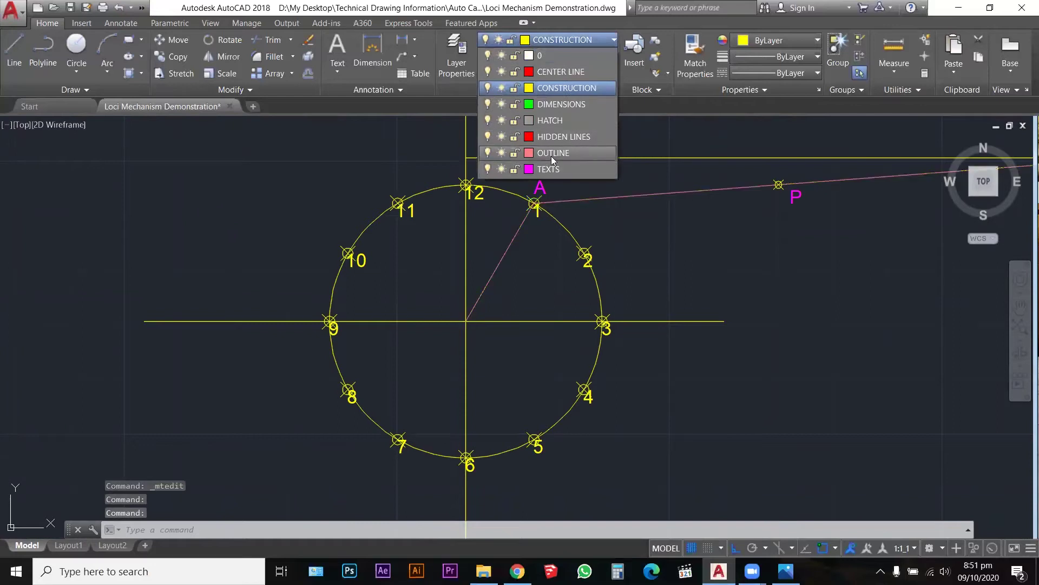
{"action": "key", "text": "Escape"}
{"action": "key", "text": "Escape"}
Move the crank circle to the OUTLINE layer
{"action": "left_click", "coordinate": [558, 215]}
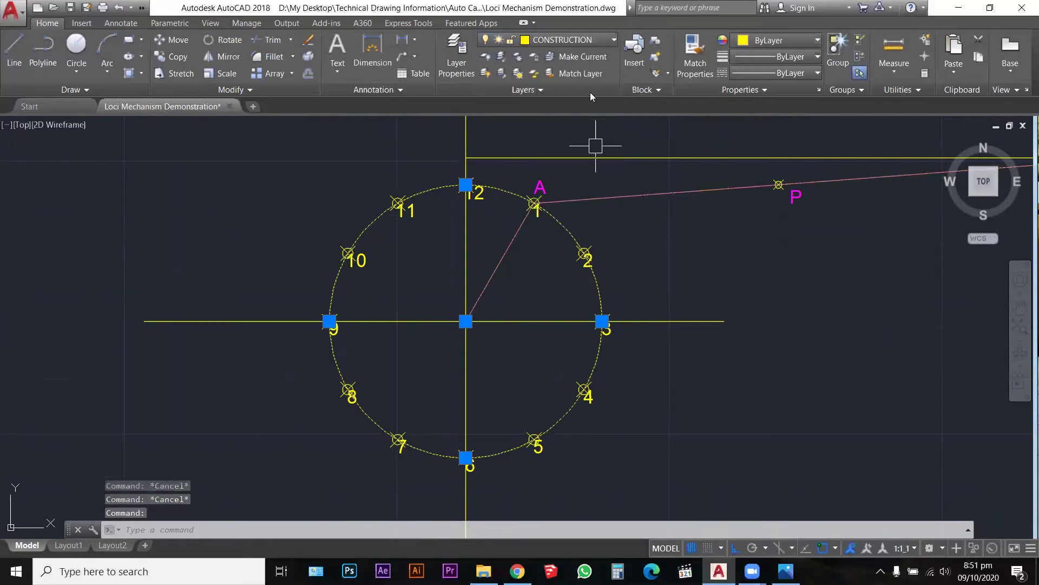
{"action": "left_click", "coordinate": [601, 39]}
{"action": "left_click", "coordinate": [555, 151]}
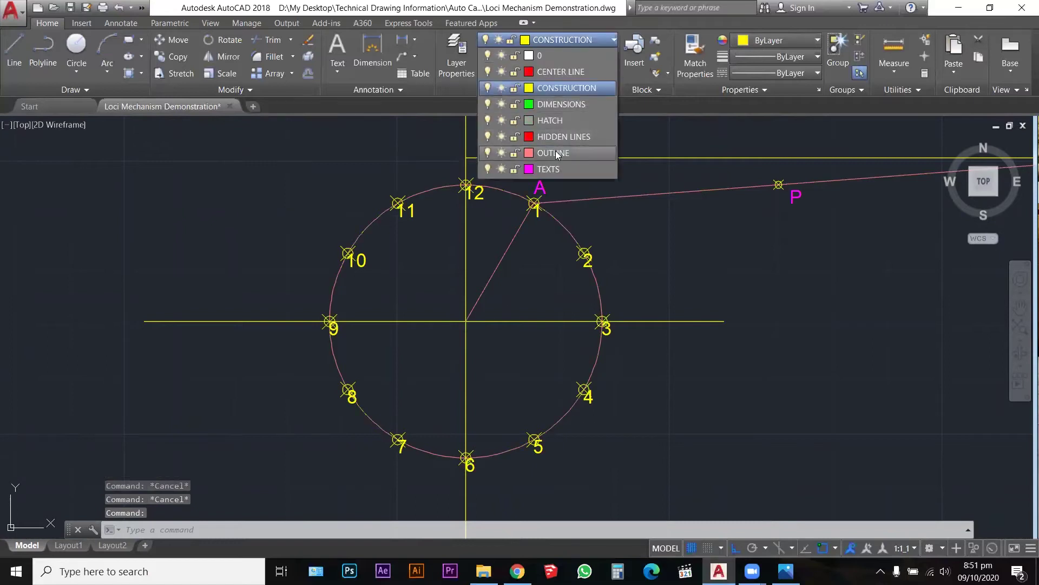
{"action": "key", "text": "Escape"}
Move the horizontal and vertical lines through the crank circle's centre to the CENTER LINE layer
{"action": "scroll", "coordinate": [348, 254], "scroll_direction": "down", "scroll_amount": 4}
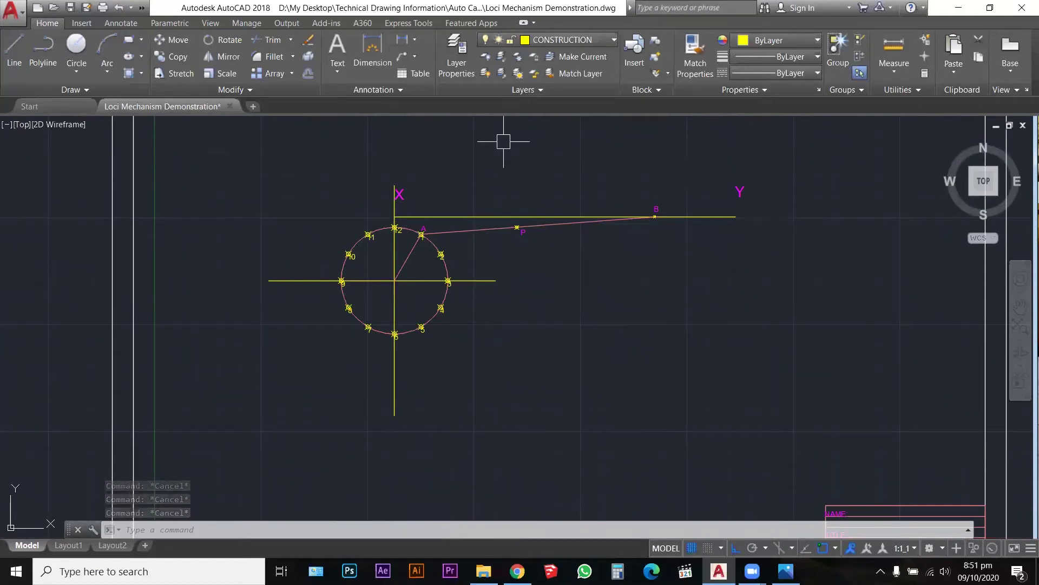
{"action": "scroll", "coordinate": [503, 144], "scroll_direction": "up", "scroll_amount": 2}
{"action": "left_click", "coordinate": [433, 362]}
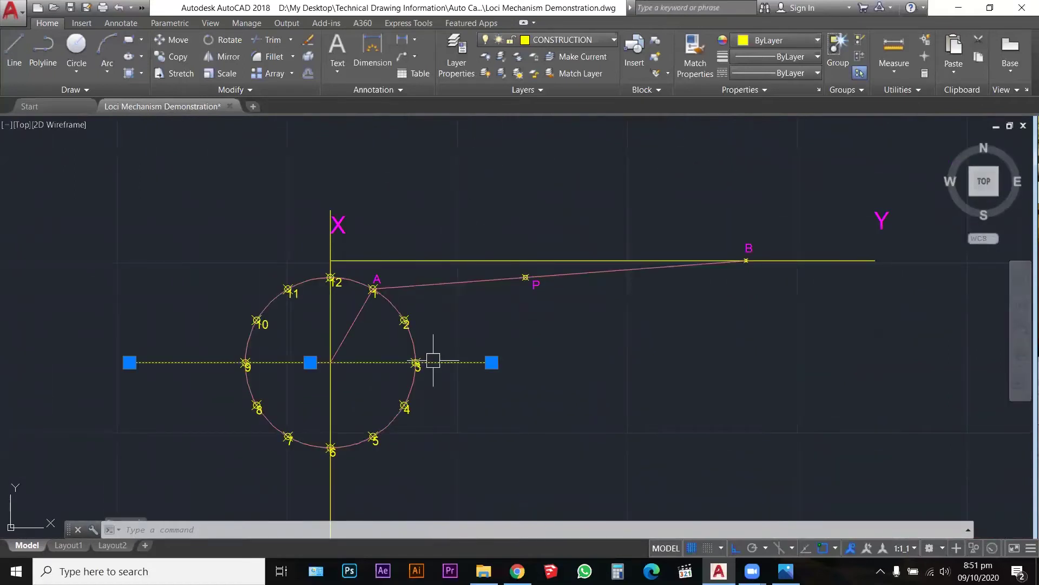
{"action": "left_click", "coordinate": [328, 309]}
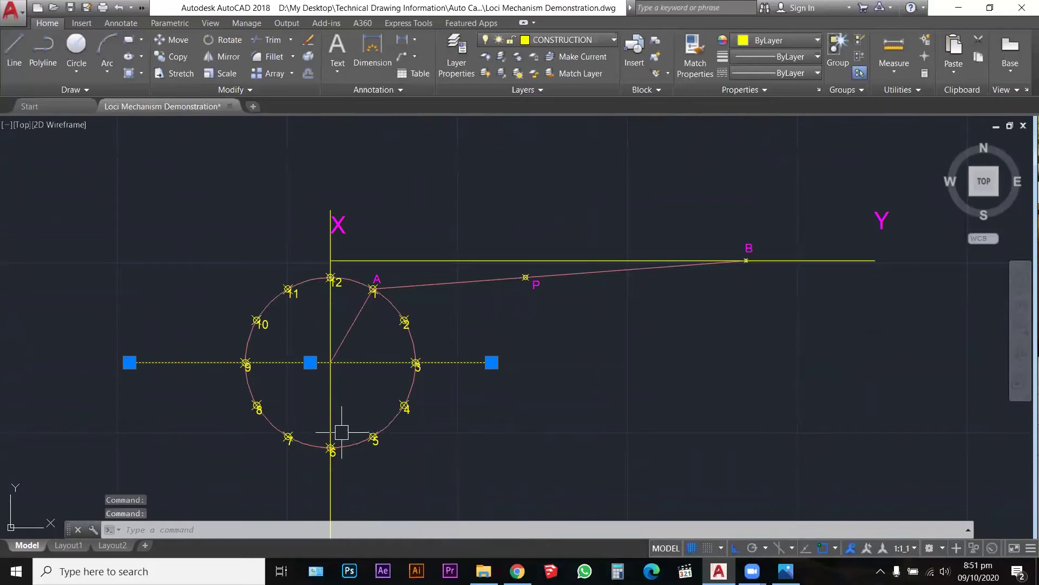
{"action": "left_click", "coordinate": [332, 495]}
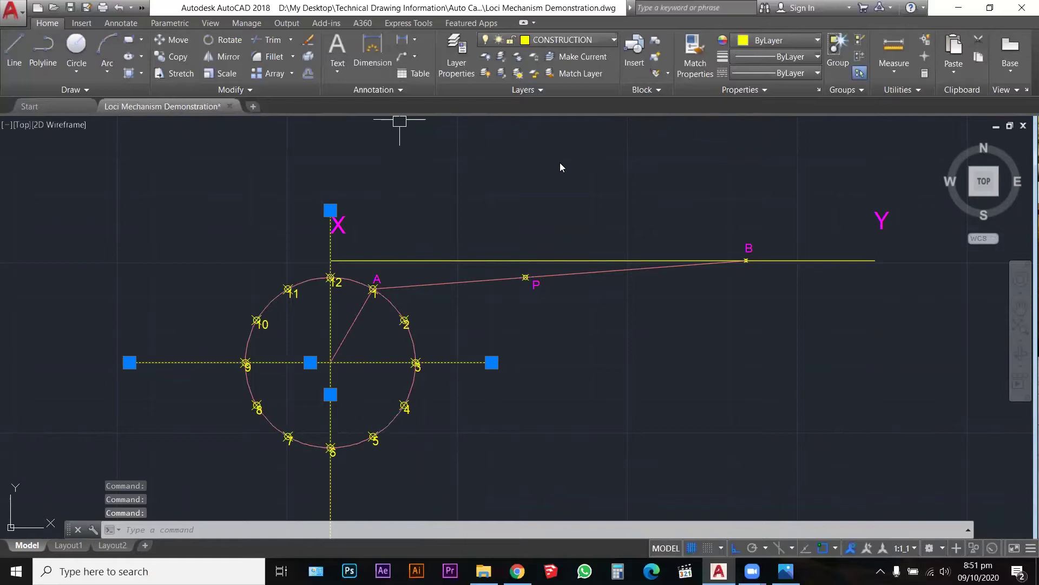
{"action": "left_click", "coordinate": [563, 39]}
{"action": "left_click", "coordinate": [572, 74]}
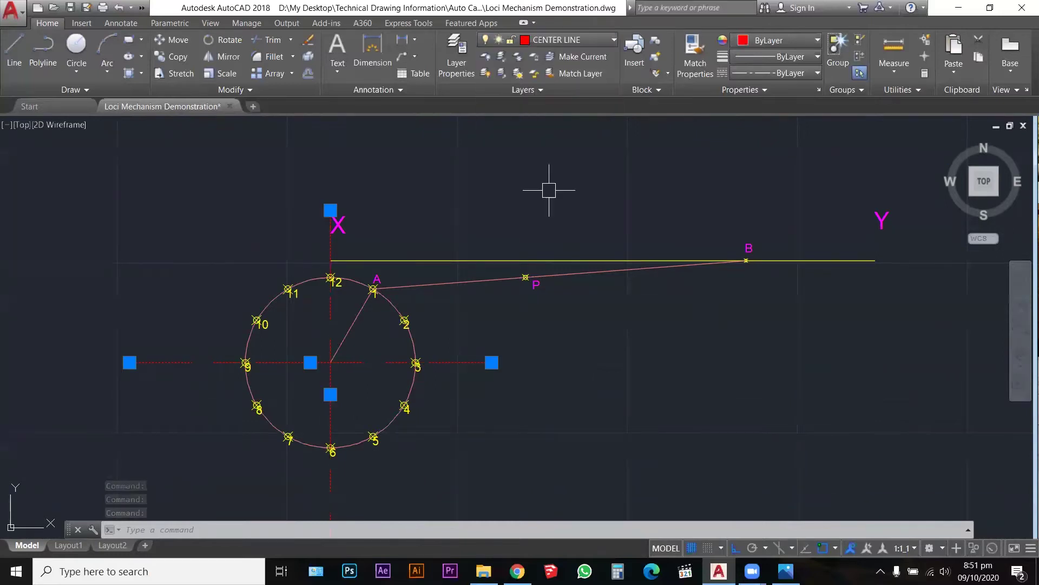
{"action": "key", "text": "Escape"}
{"action": "key", "text": "Escape"}
{"action": "key", "text": "Escape"}
{"action": "scroll", "coordinate": [498, 241], "scroll_direction": "down", "scroll_amount": 2}
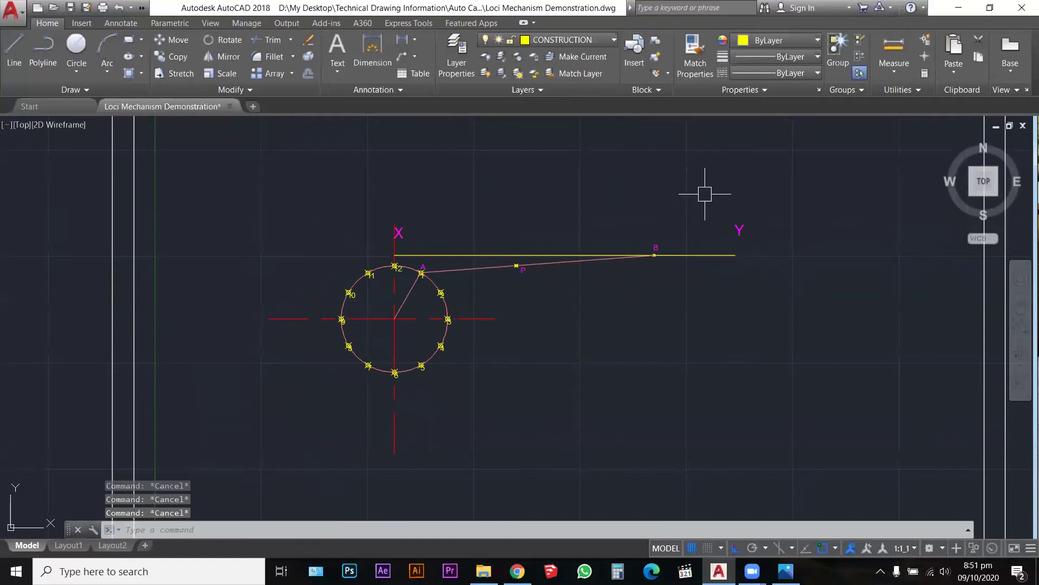
Switch to Photos to read the full-size Loci Mechanism Exam Question.jpg and return to the AutoCAD drawing
{"action": "scroll", "coordinate": [705, 193], "scroll_direction": "up", "scroll_amount": 2}
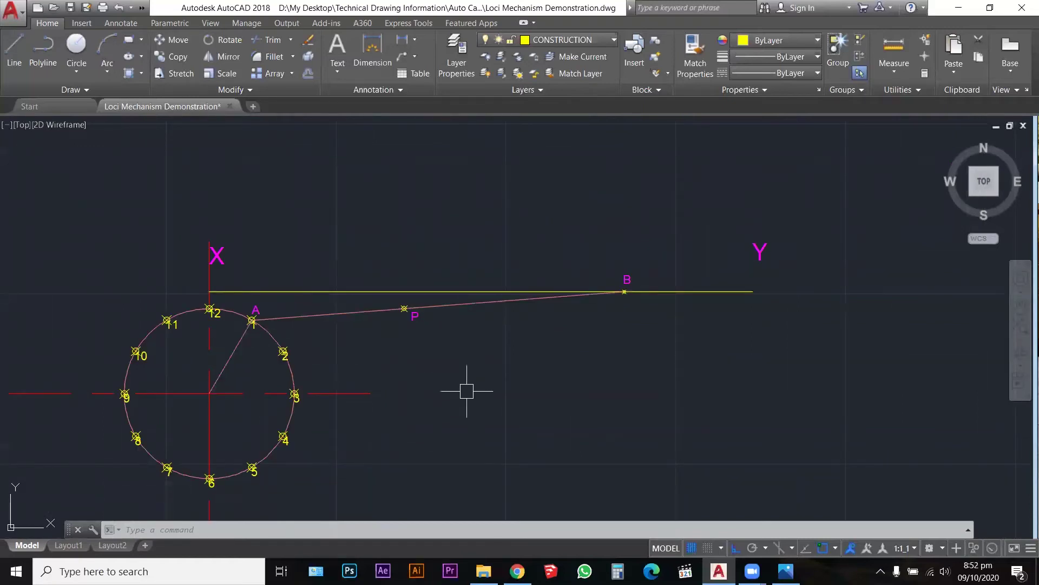
{"action": "left_click", "coordinate": [785, 570]}
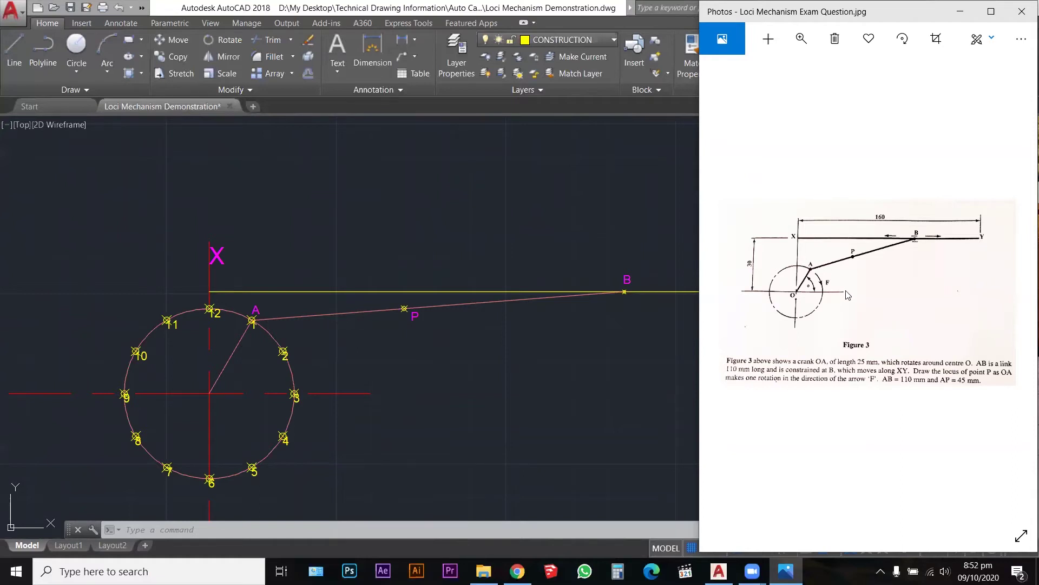
{"action": "left_click", "coordinate": [991, 10]}
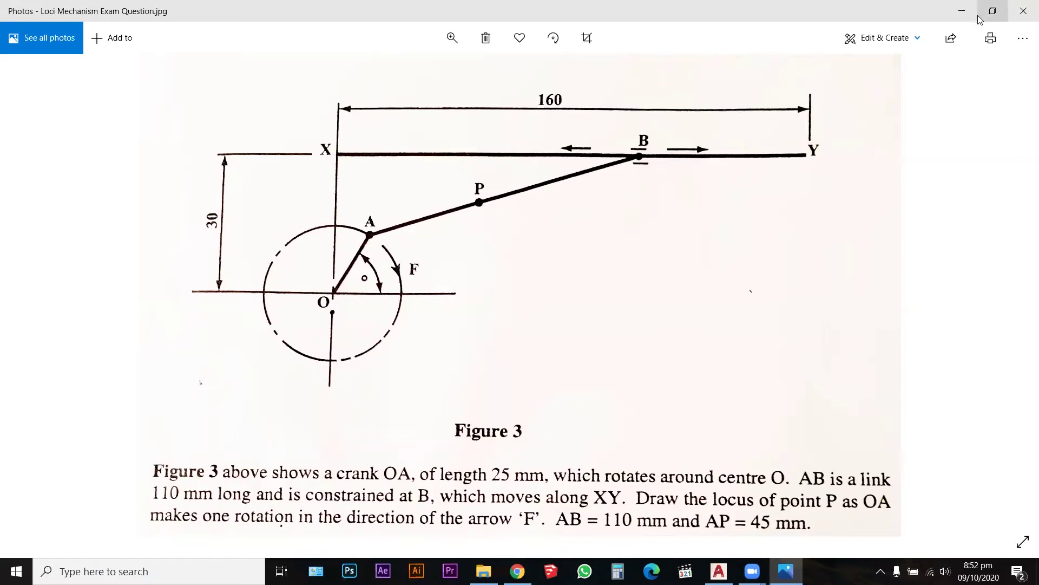
{"action": "left_click", "coordinate": [962, 12]}
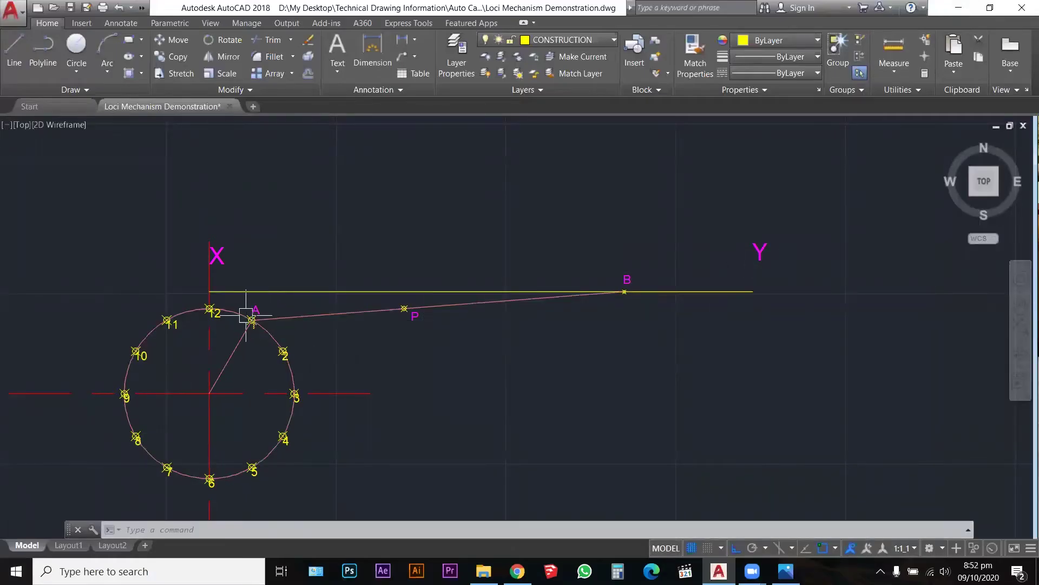
{"action": "scroll", "coordinate": [246, 316], "scroll_direction": "up", "scroll_amount": 6}
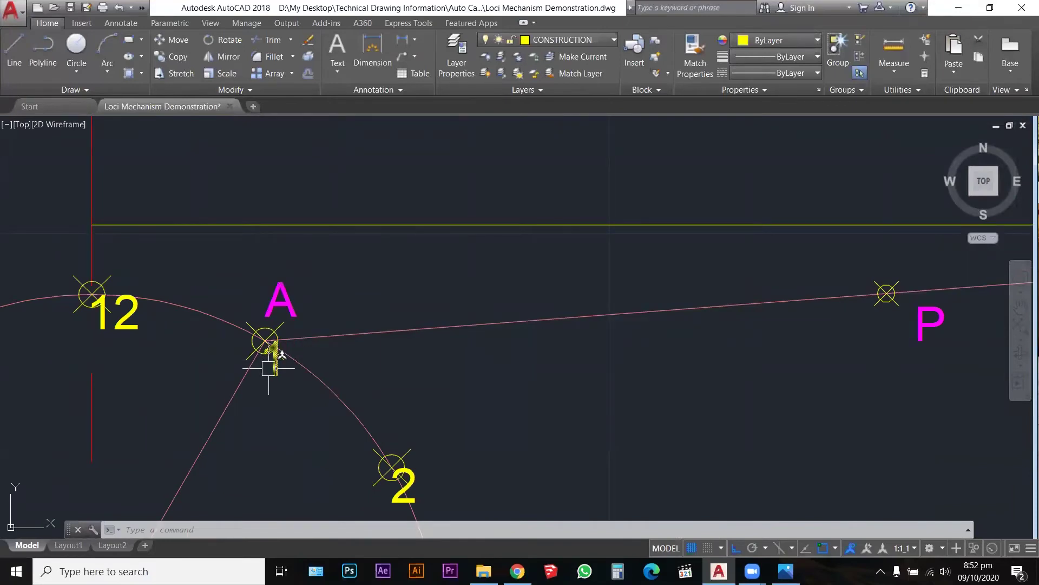
{"action": "scroll", "coordinate": [300, 270], "scroll_direction": "down", "scroll_amount": 4}
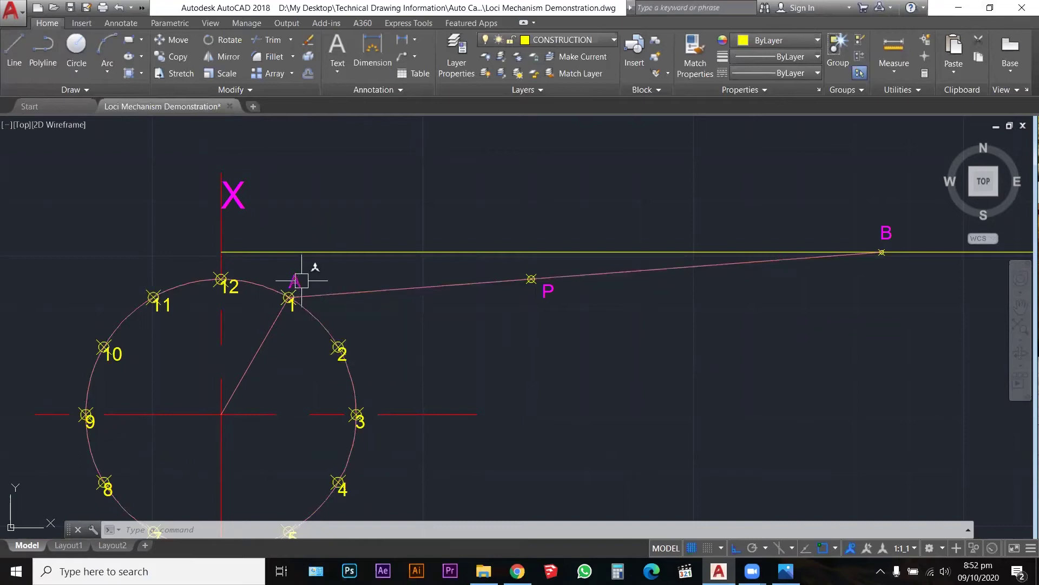
{"action": "scroll", "coordinate": [301, 278], "scroll_direction": "down", "scroll_amount": 2}
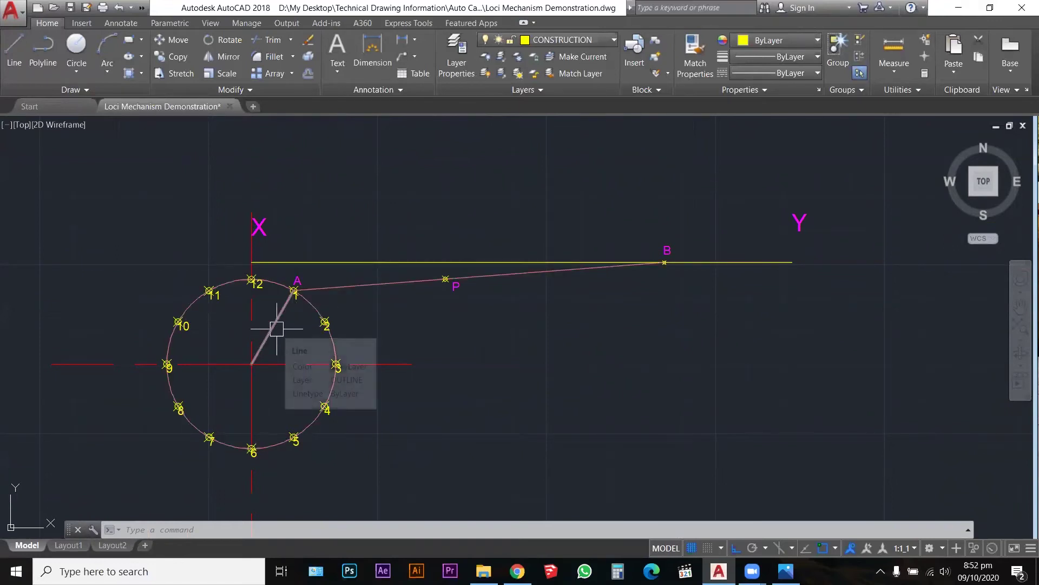
{"action": "scroll", "coordinate": [304, 280], "scroll_direction": "up", "scroll_amount": 4}
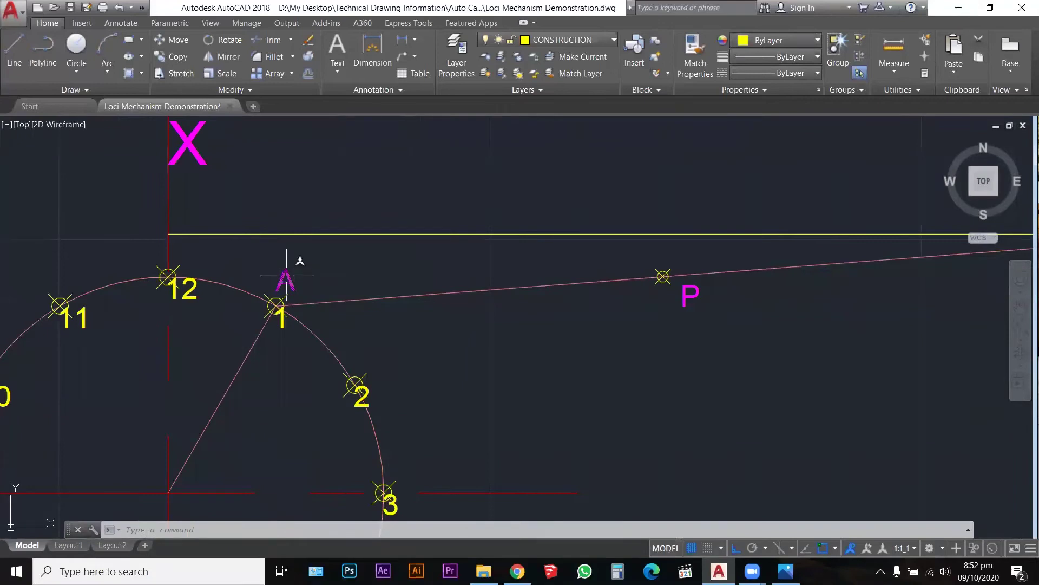
{"action": "scroll", "coordinate": [287, 275], "scroll_direction": "down", "scroll_amount": 2}
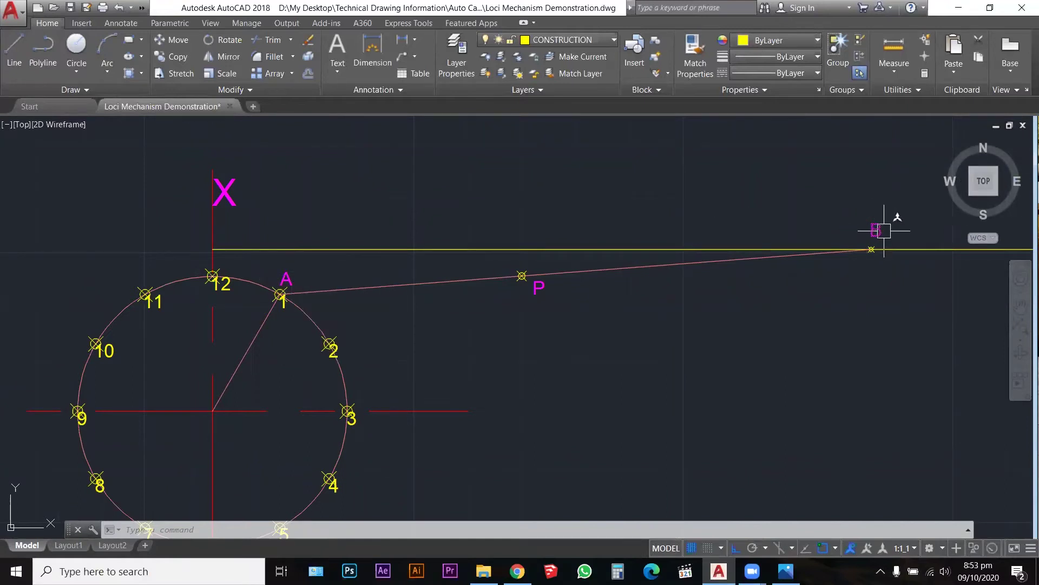
Examine the mechanism around points A, P and B and the line XY in close-up and overview
{"action": "scroll", "coordinate": [884, 231], "scroll_direction": "up", "scroll_amount": 4}
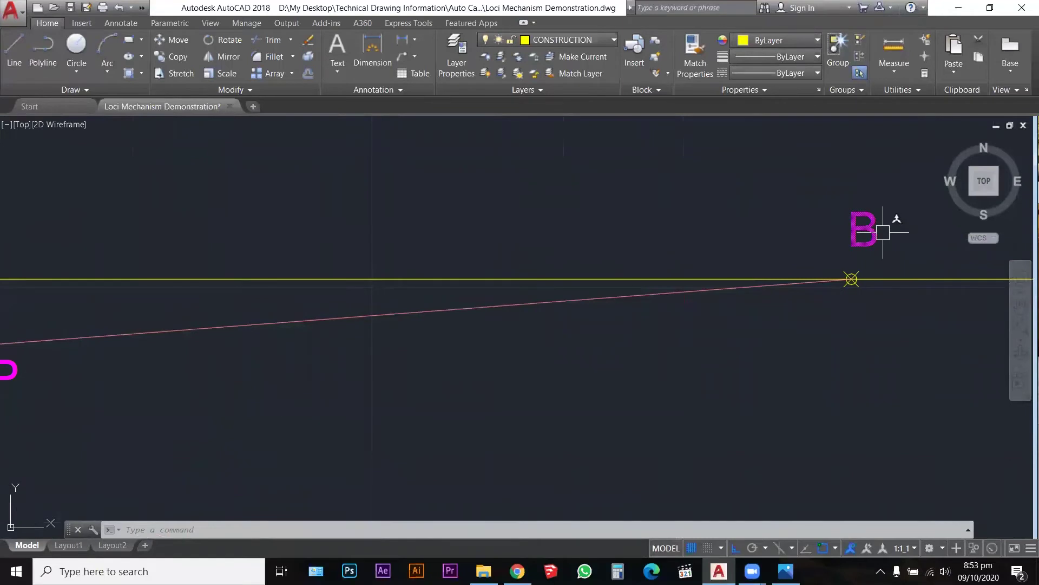
{"action": "scroll", "coordinate": [883, 233], "scroll_direction": "down", "scroll_amount": 4}
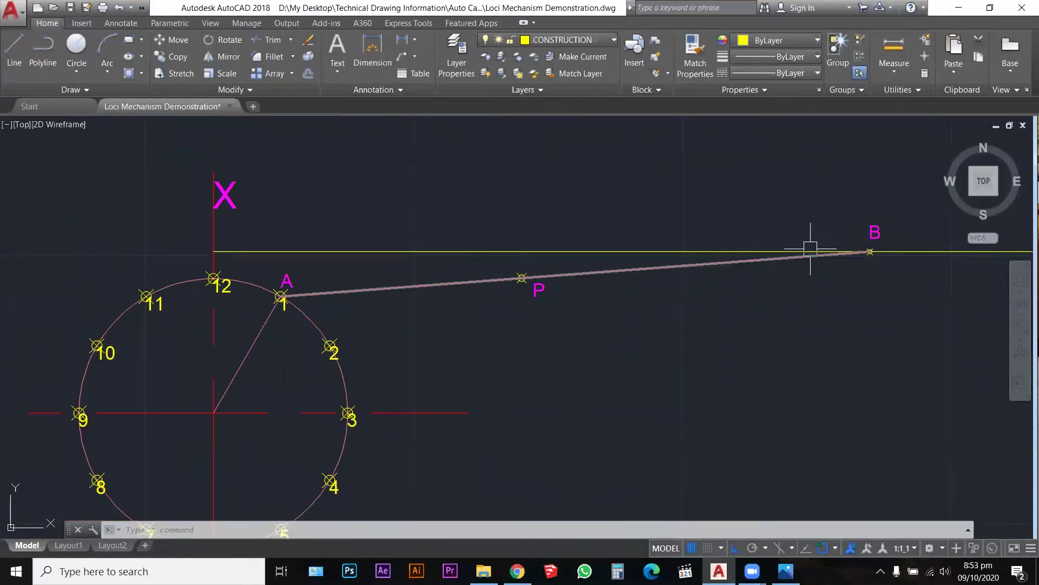
{"action": "scroll", "coordinate": [512, 251], "scroll_direction": "down", "scroll_amount": 3}
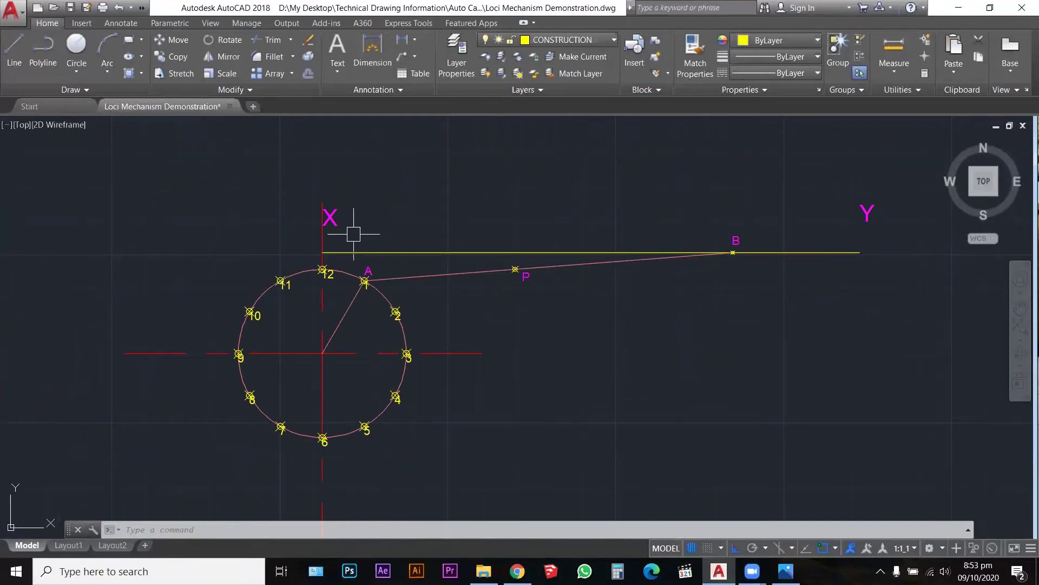
{"action": "scroll", "coordinate": [365, 268], "scroll_direction": "up", "scroll_amount": 2}
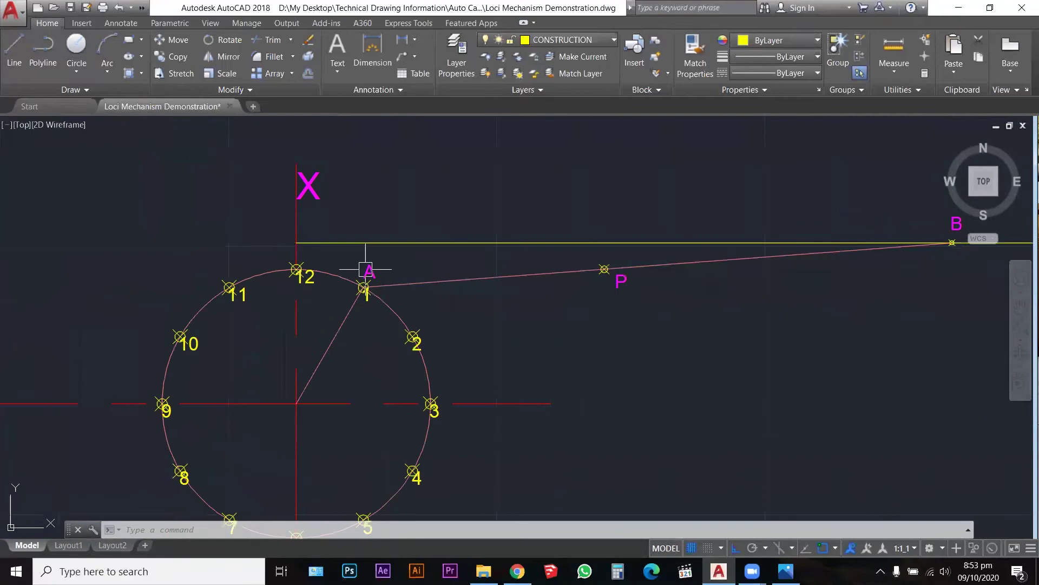
{"action": "scroll", "coordinate": [366, 268], "scroll_direction": "down", "scroll_amount": 2}
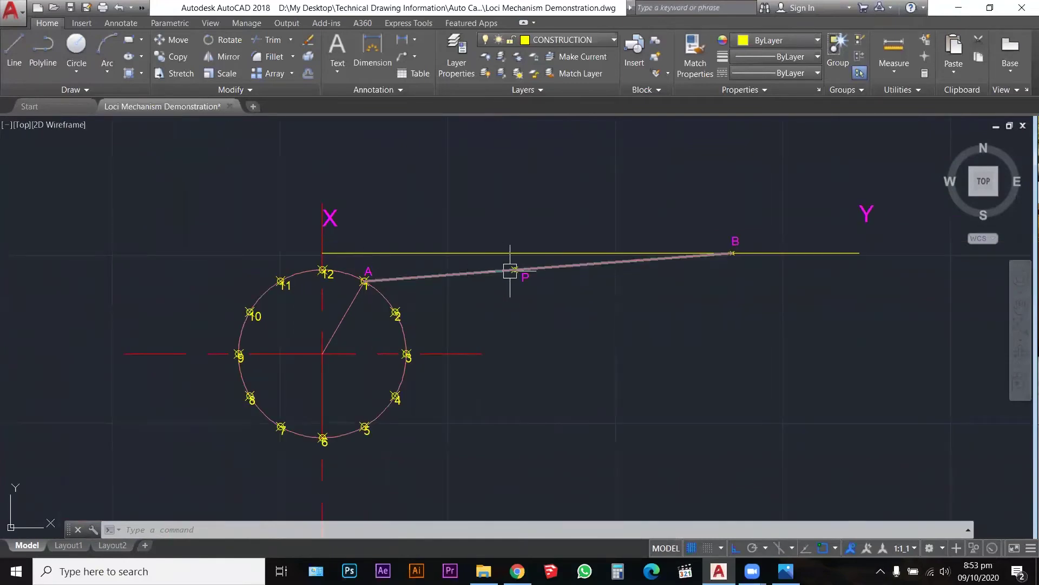
{"action": "scroll", "coordinate": [535, 282], "scroll_direction": "up", "scroll_amount": 2}
{"action": "scroll", "coordinate": [535, 282], "scroll_direction": "up", "scroll_amount": 4}
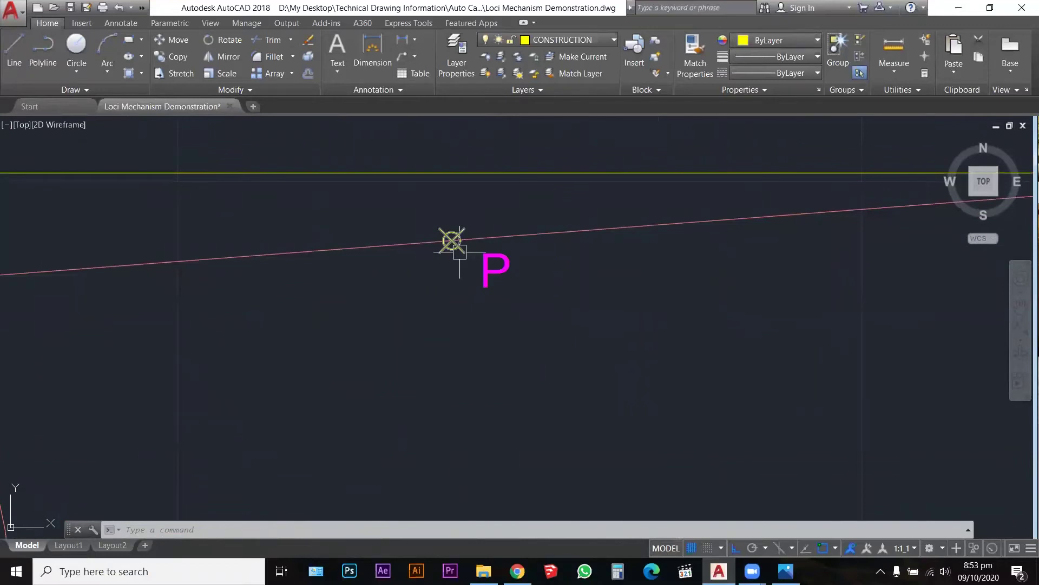
{"action": "scroll", "coordinate": [460, 251], "scroll_direction": "down", "scroll_amount": 4}
{"action": "scroll", "coordinate": [458, 245], "scroll_direction": "down", "scroll_amount": 2}
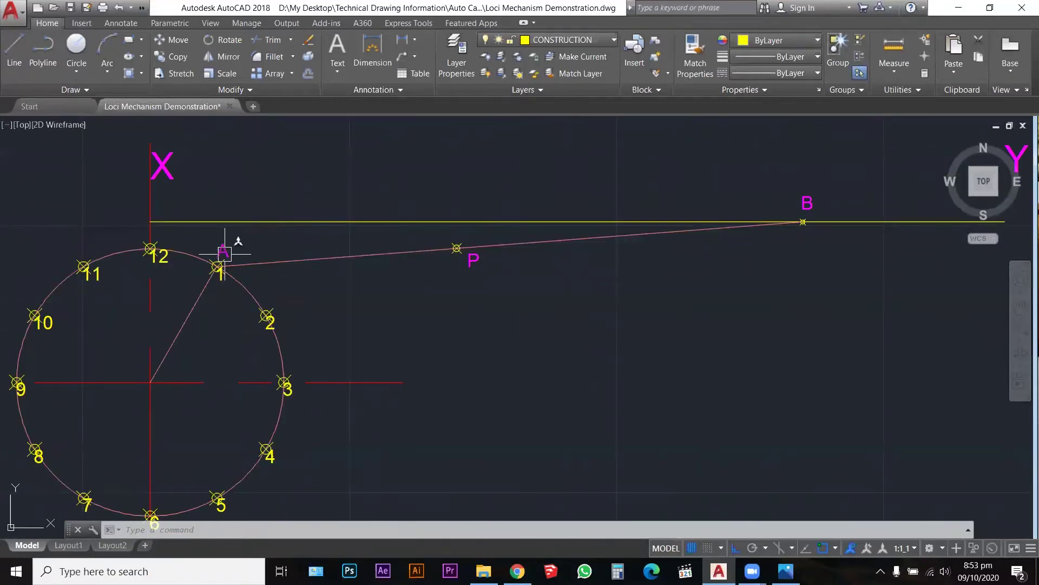
Rename the point labels P and B on the link line as P1 and B1
{"action": "double_click", "coordinate": [473, 261]}
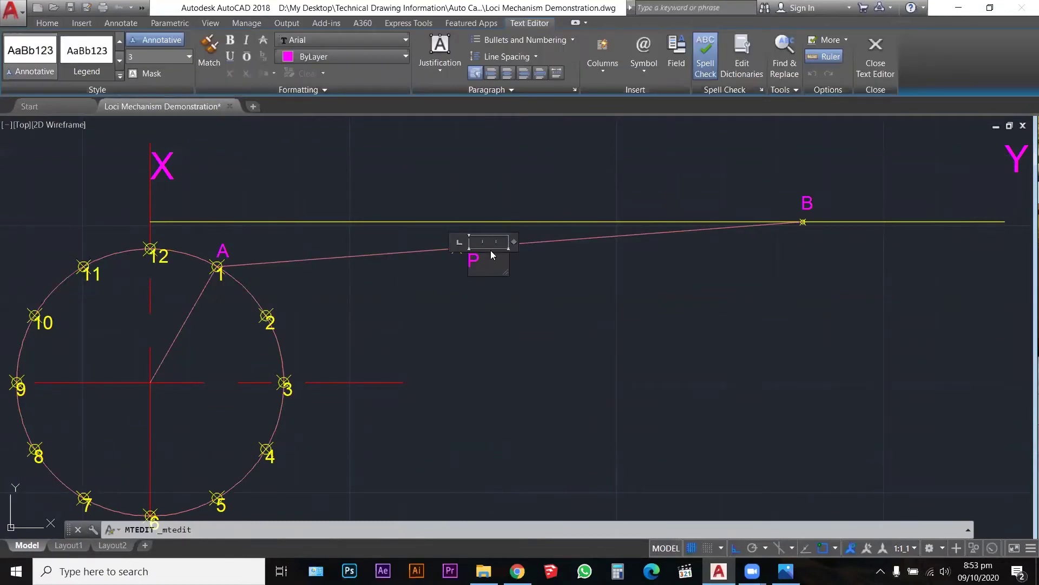
{"action": "type", "text": "1"}
{"action": "left_click", "coordinate": [601, 283]}
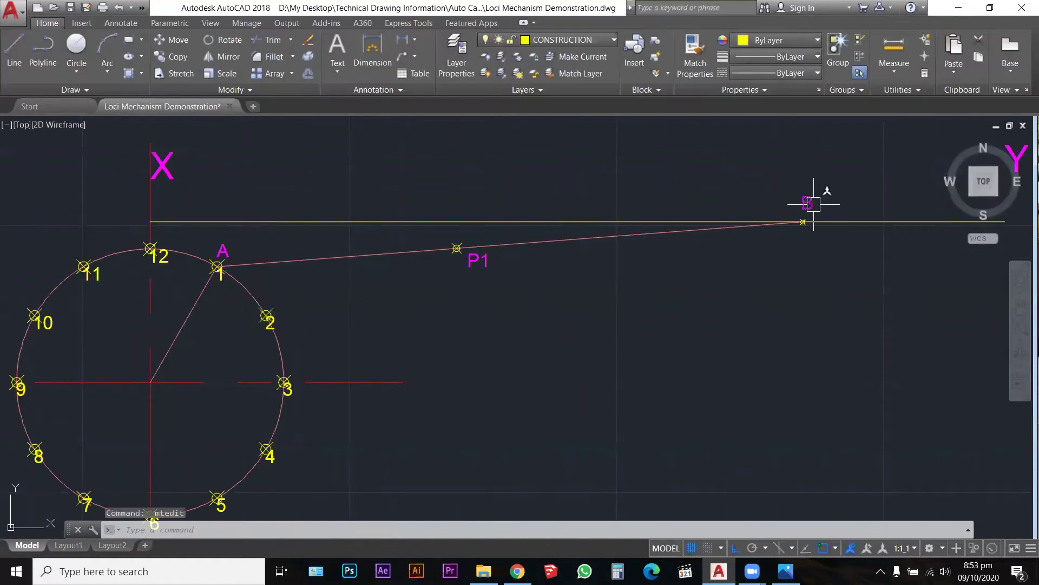
{"action": "double_click", "coordinate": [828, 202]}
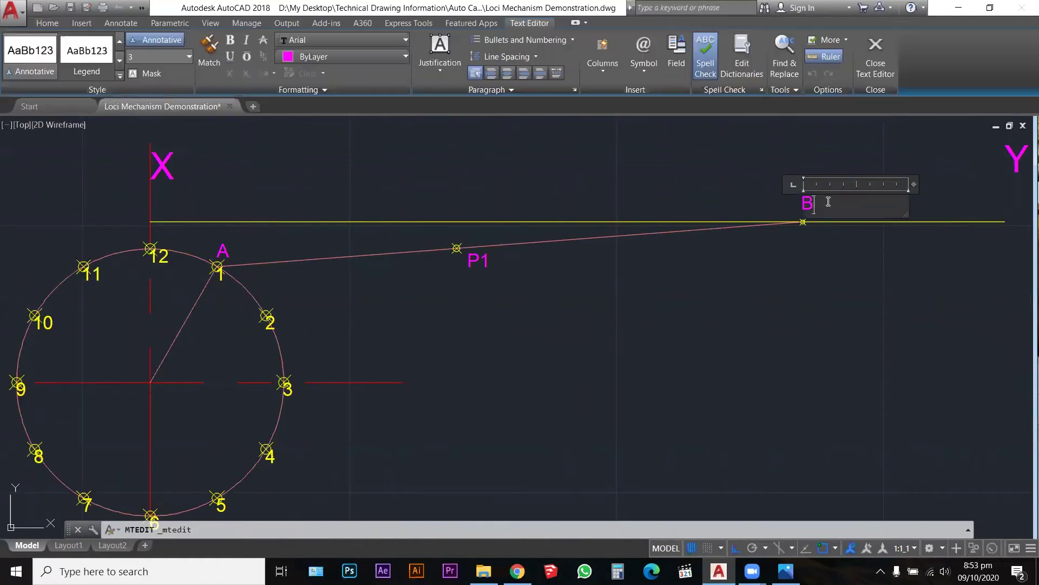
{"action": "left_click", "coordinate": [847, 298]}
Check the length of the link line from A to B1 in its properties
{"action": "scroll", "coordinate": [487, 226], "scroll_direction": "down", "scroll_amount": 2}
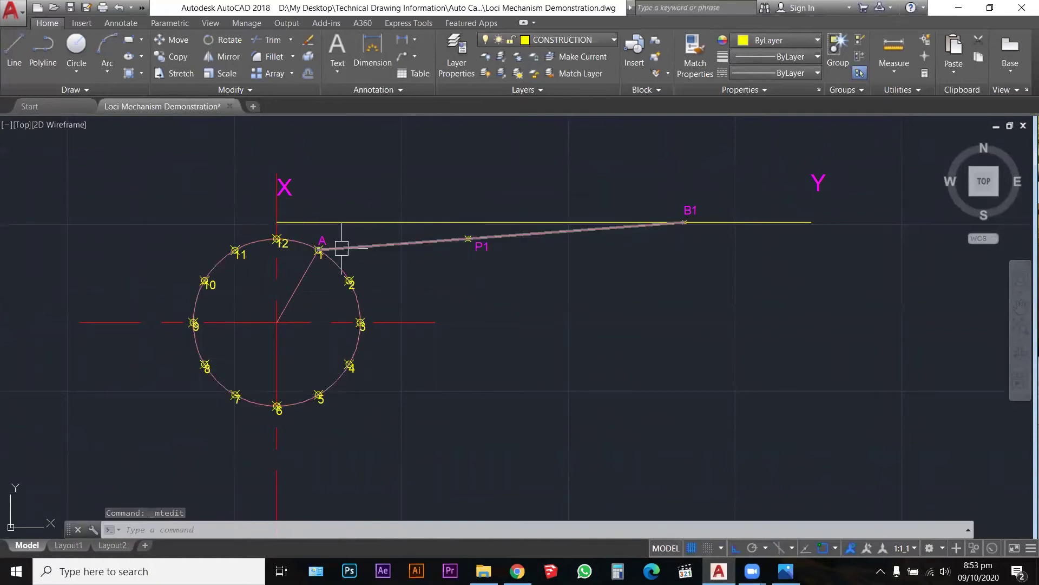
{"action": "scroll", "coordinate": [341, 249], "scroll_direction": "up", "scroll_amount": 2}
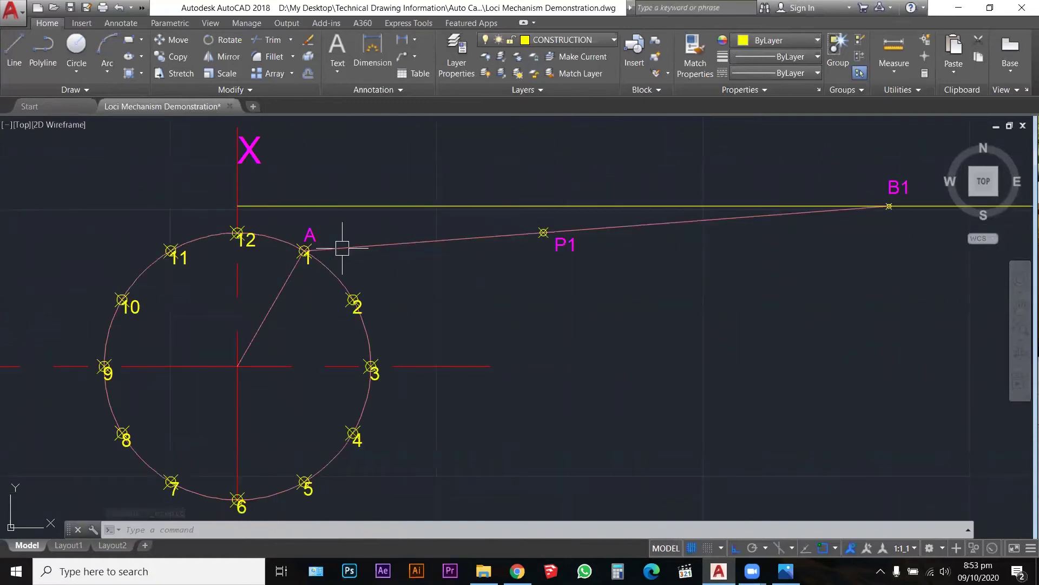
{"action": "left_click", "coordinate": [342, 248]}
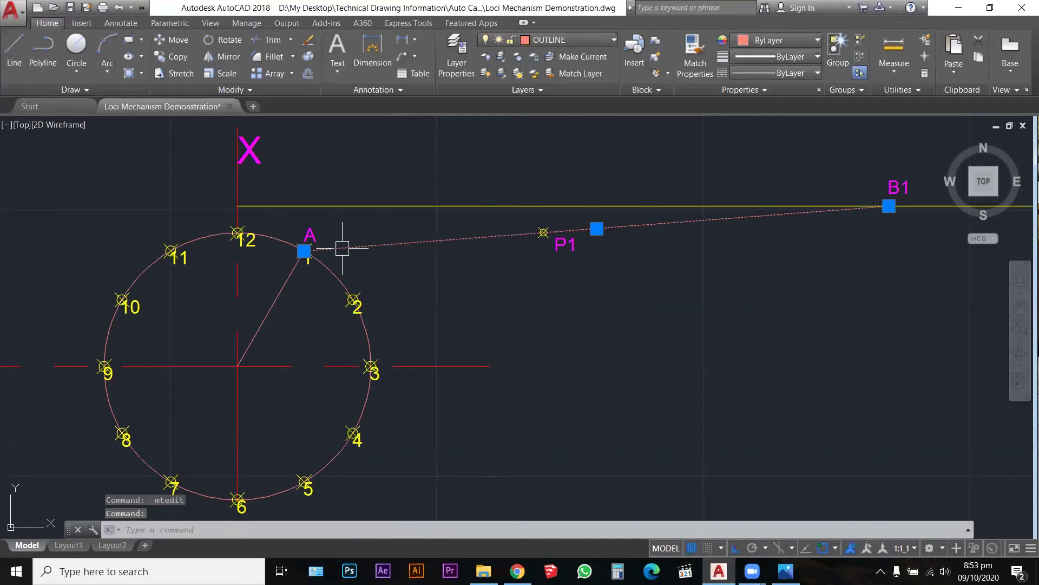
{"action": "right_click", "coordinate": [342, 248]}
{"action": "left_click", "coordinate": [411, 526]}
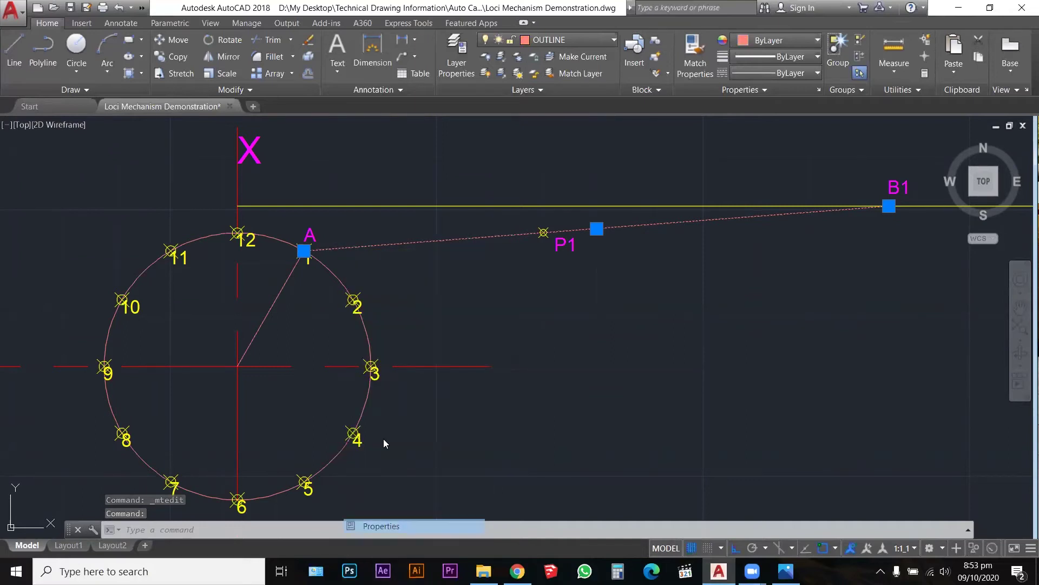
{"action": "scroll", "coordinate": [130, 235], "scroll_direction": "down", "scroll_amount": 3}
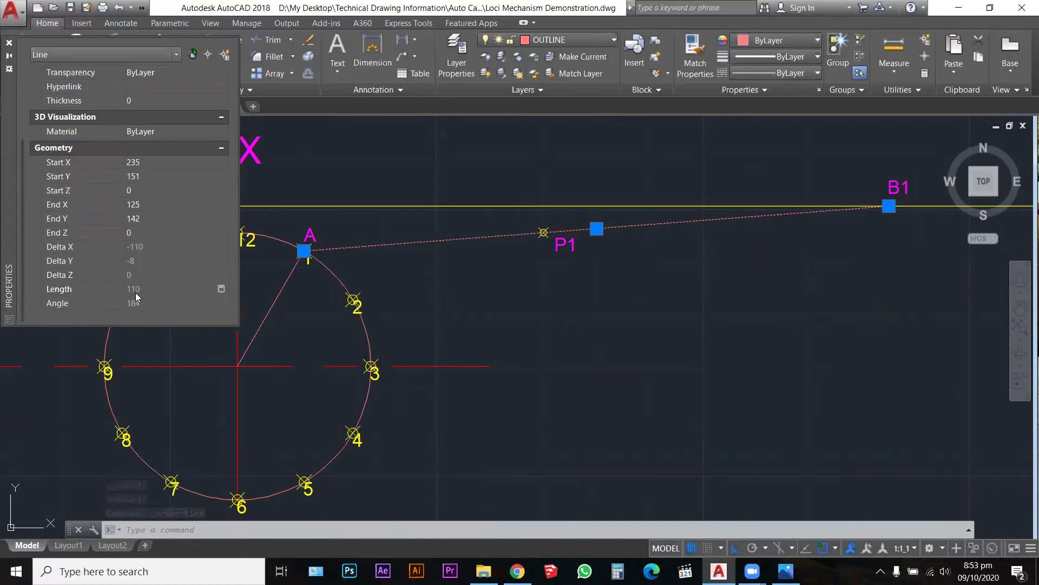
{"action": "left_click", "coordinate": [8, 42]}
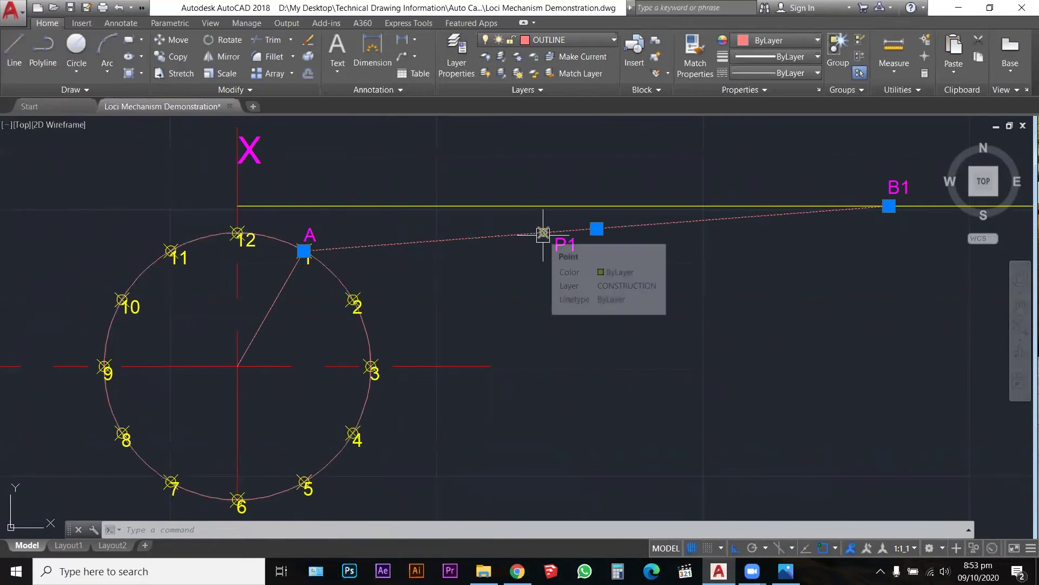
{"action": "key", "text": "Escape"}
{"action": "key", "text": "Escape"}
{"action": "key", "text": "Escape"}
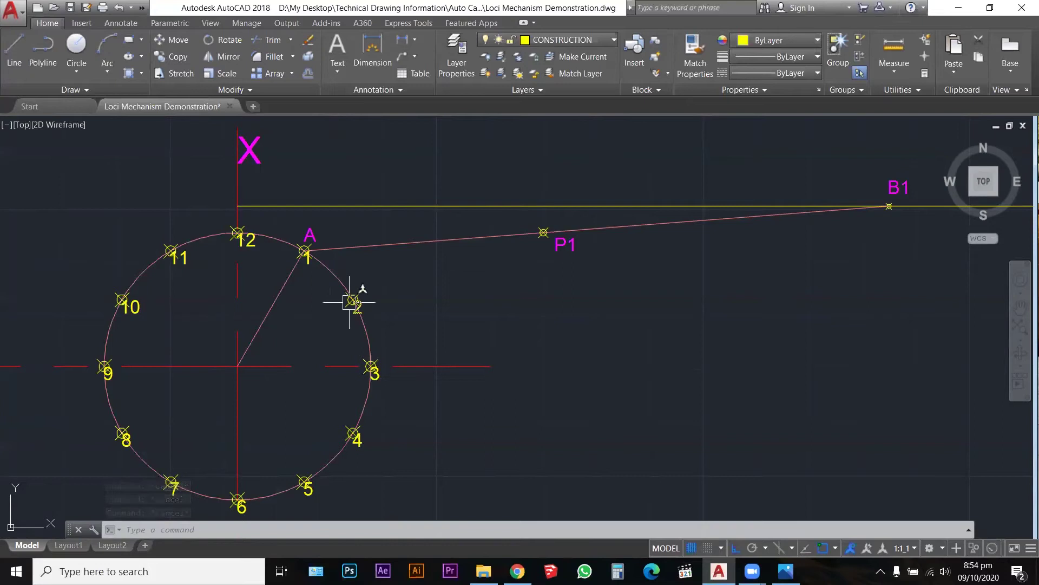
Draw a construction circle of radius 110 centred on crank division point 2
{"action": "type", "text": "c"}
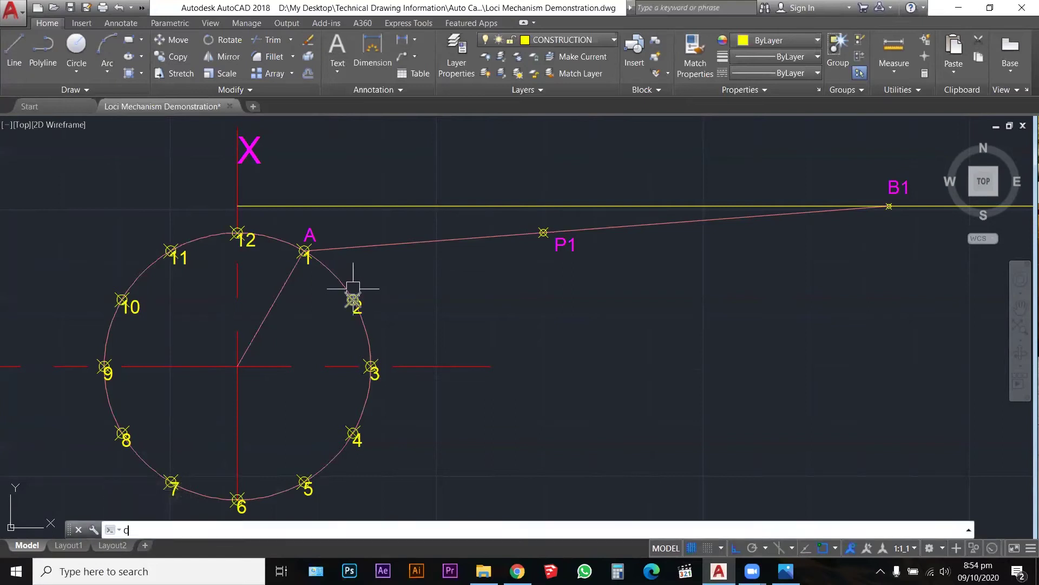
{"action": "key", "text": "Return"}
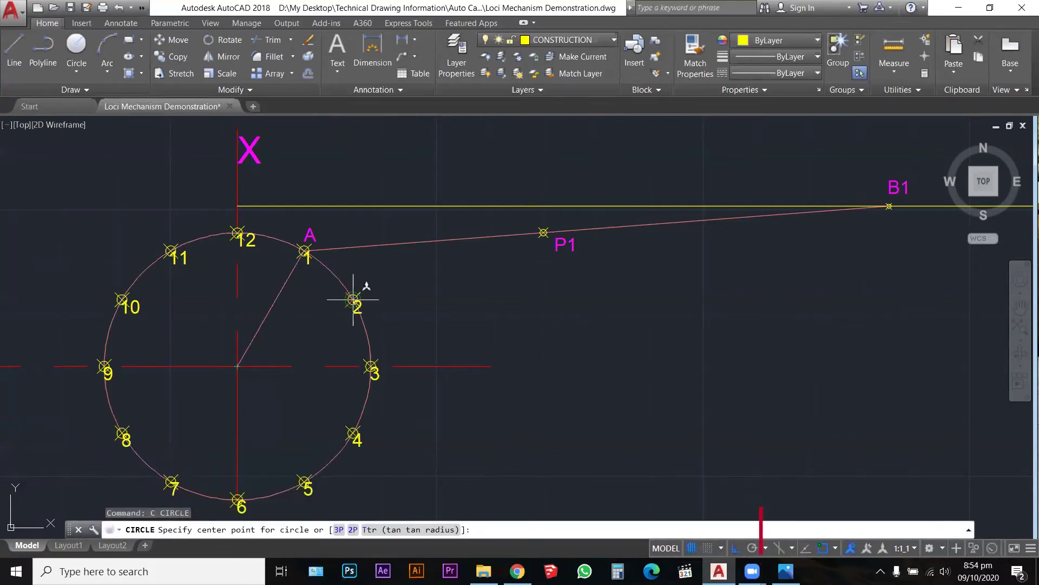
{"action": "left_click", "coordinate": [353, 300]}
{"action": "type", "text": "110"}
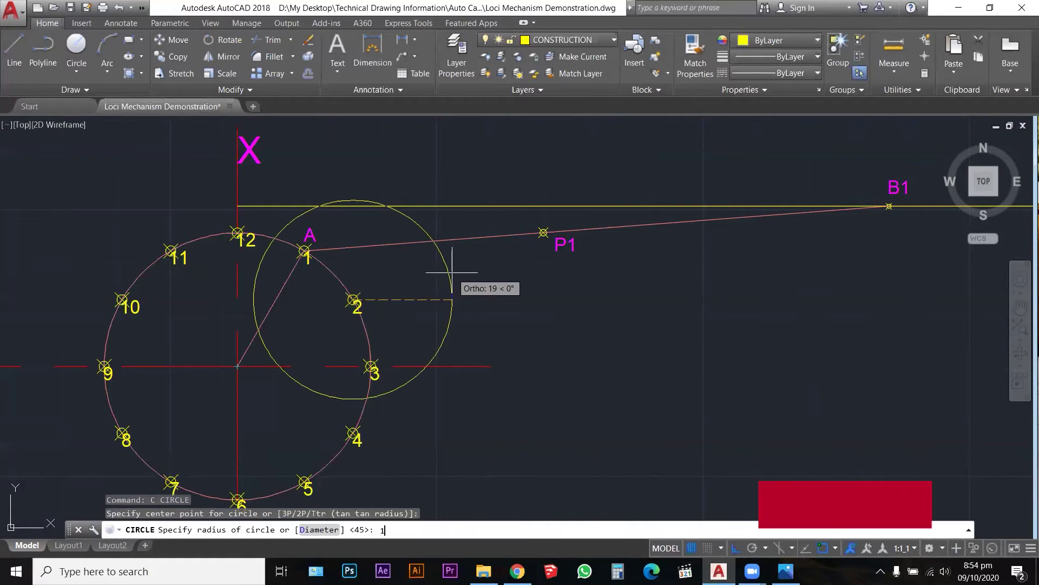
{"action": "key", "text": "Return"}
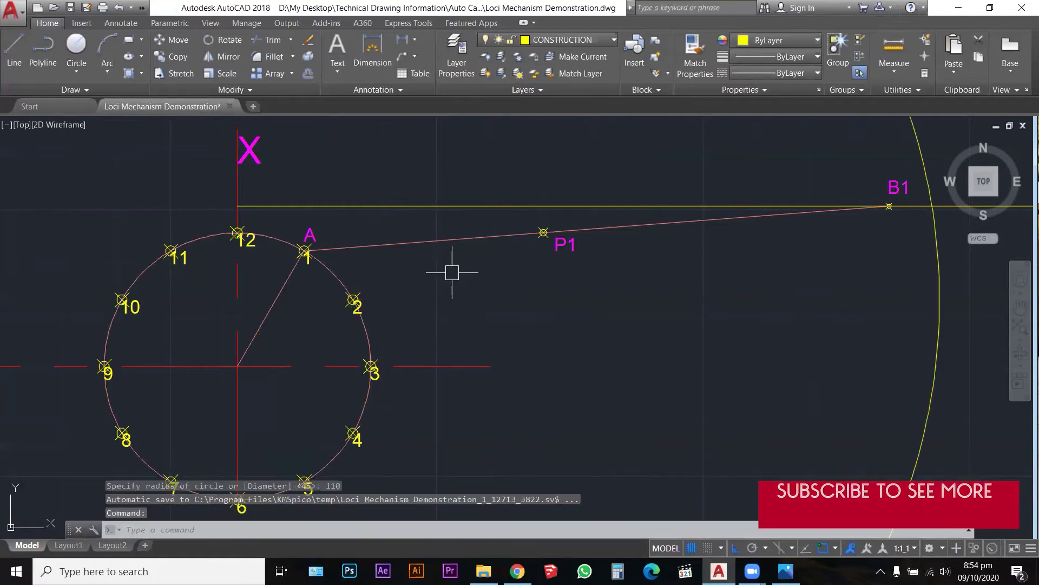
Draw a line from the 110-radius circle's intersection with line XY to crank division point 2
{"action": "scroll", "coordinate": [401, 294], "scroll_direction": "down", "scroll_amount": 2}
{"action": "scroll", "coordinate": [747, 235], "scroll_direction": "up", "scroll_amount": 4}
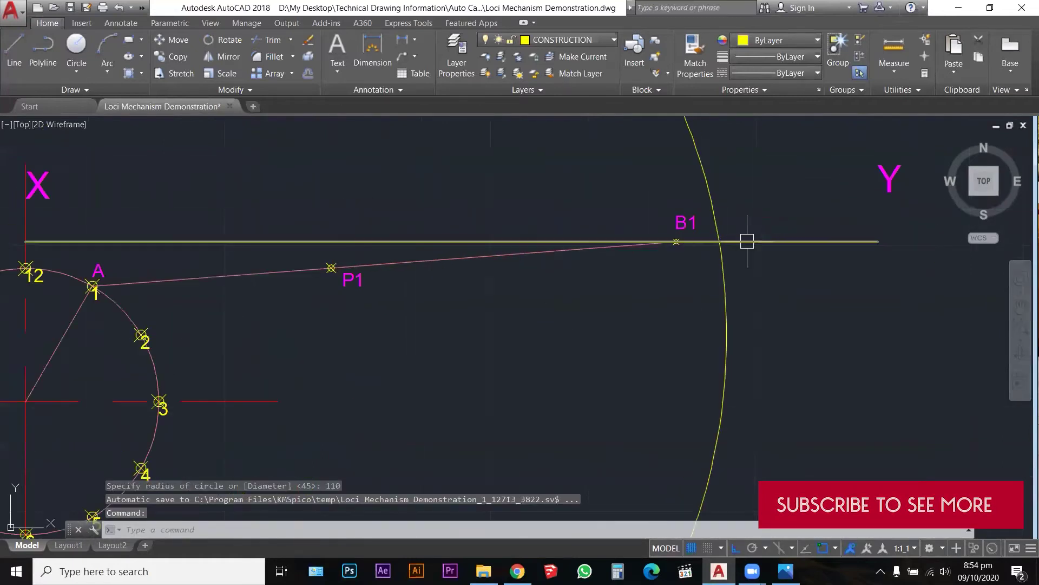
{"action": "scroll", "coordinate": [713, 227], "scroll_direction": "down", "scroll_amount": 2}
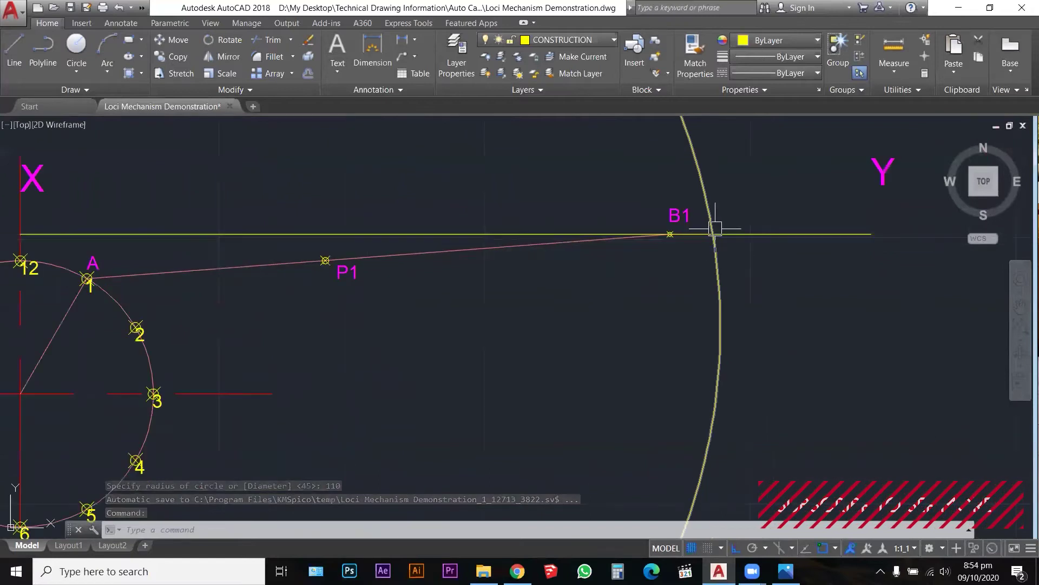
{"action": "type", "text": "L"}
{"action": "key", "text": "Return"}
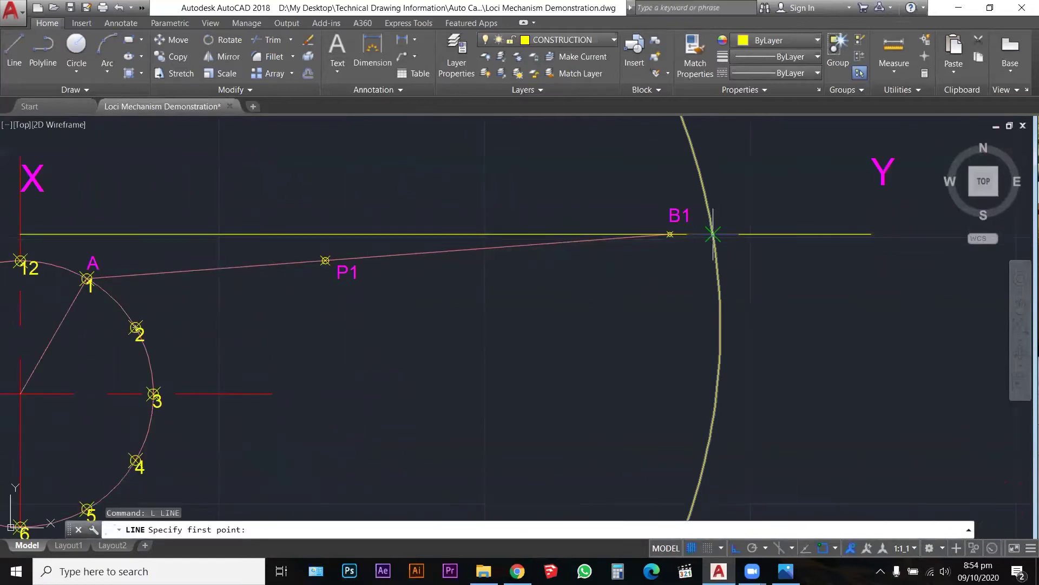
{"action": "left_click", "coordinate": [713, 233]}
{"action": "left_click", "coordinate": [137, 328]}
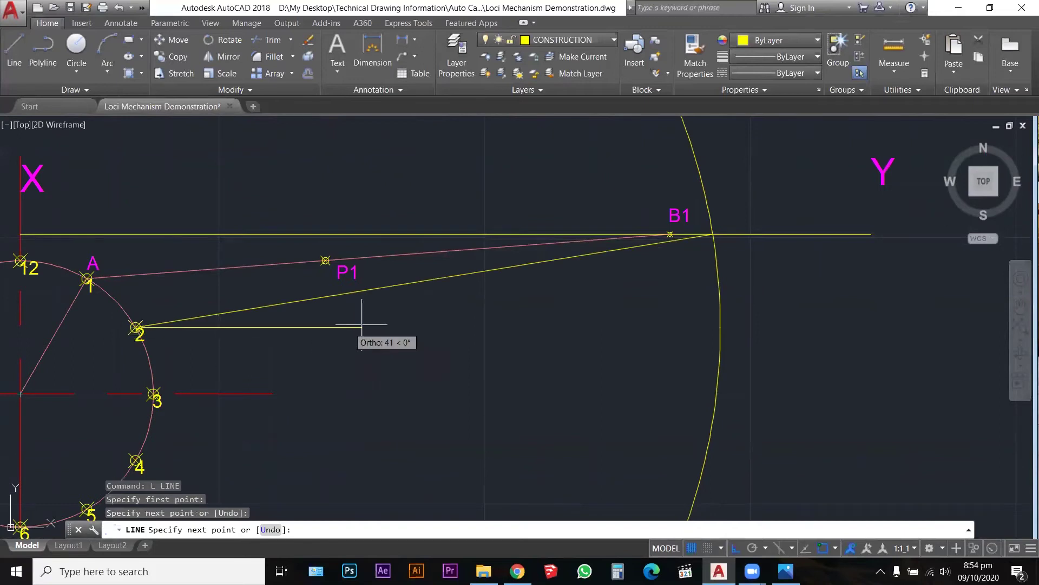
{"action": "key", "text": "Escape"}
{"action": "key", "text": "Escape"}
{"action": "key", "text": "Escape"}
{"action": "key", "text": "Escape"}
Copy the B1 point marker and label to the intersection of the 110-radius circle and line XY
{"action": "scroll", "coordinate": [705, 220], "scroll_direction": "up", "scroll_amount": 5}
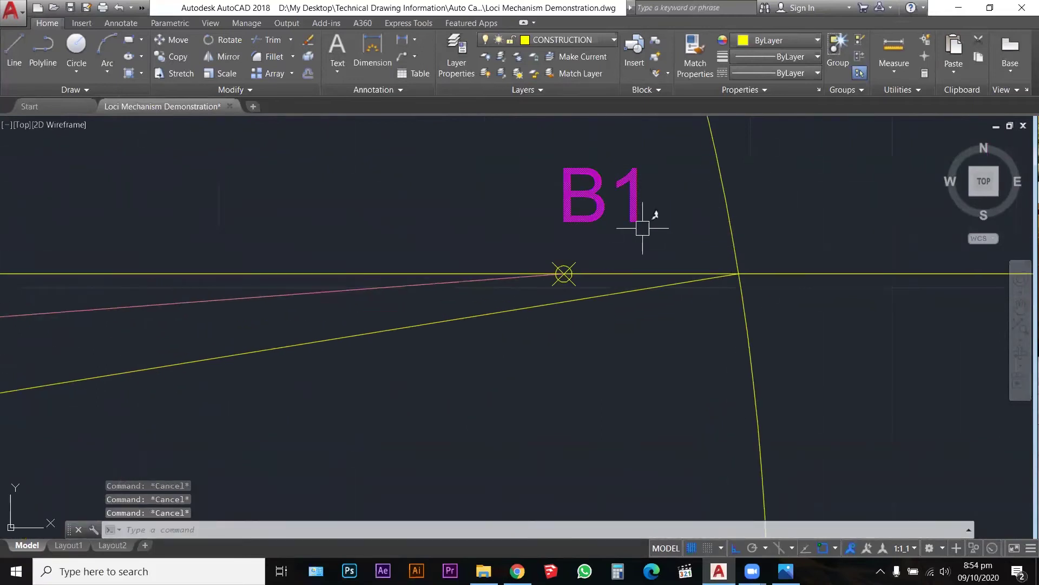
{"action": "left_click", "coordinate": [522, 140]}
{"action": "left_click", "coordinate": [732, 384]}
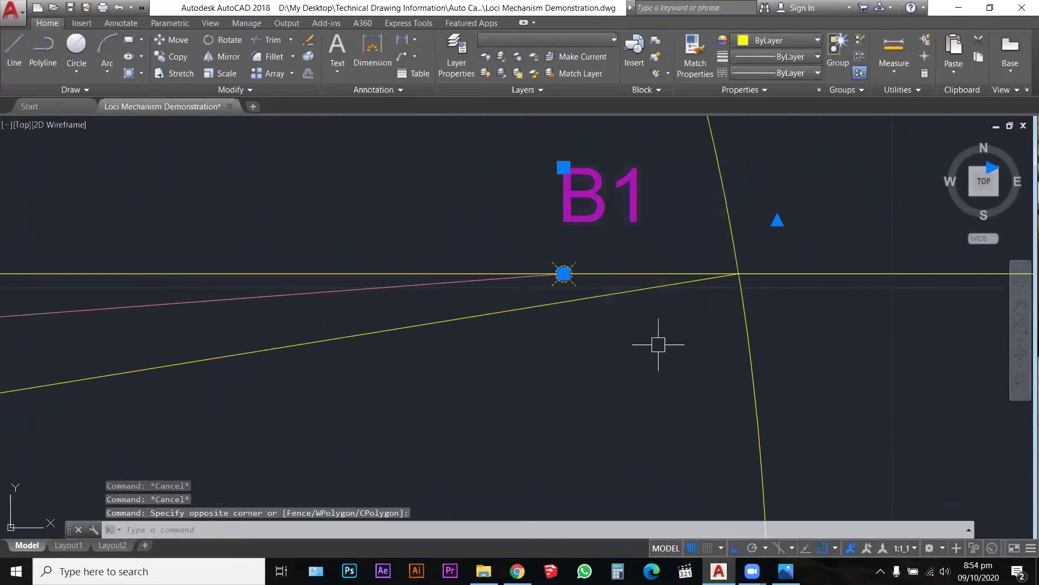
{"action": "type", "text": "co"}
{"action": "key", "text": "Return"}
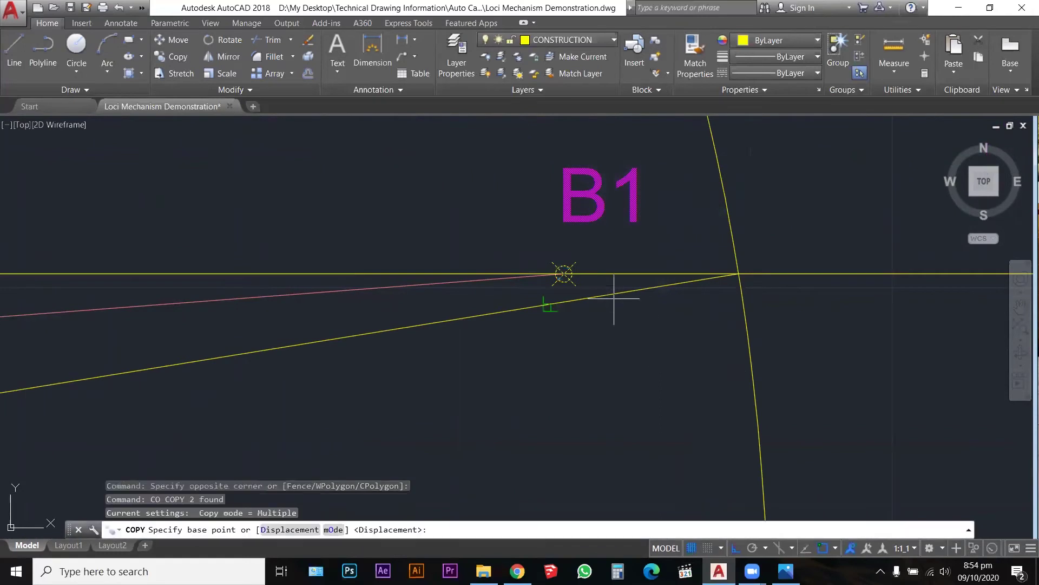
{"action": "left_click", "coordinate": [564, 274]}
{"action": "left_click", "coordinate": [738, 273]}
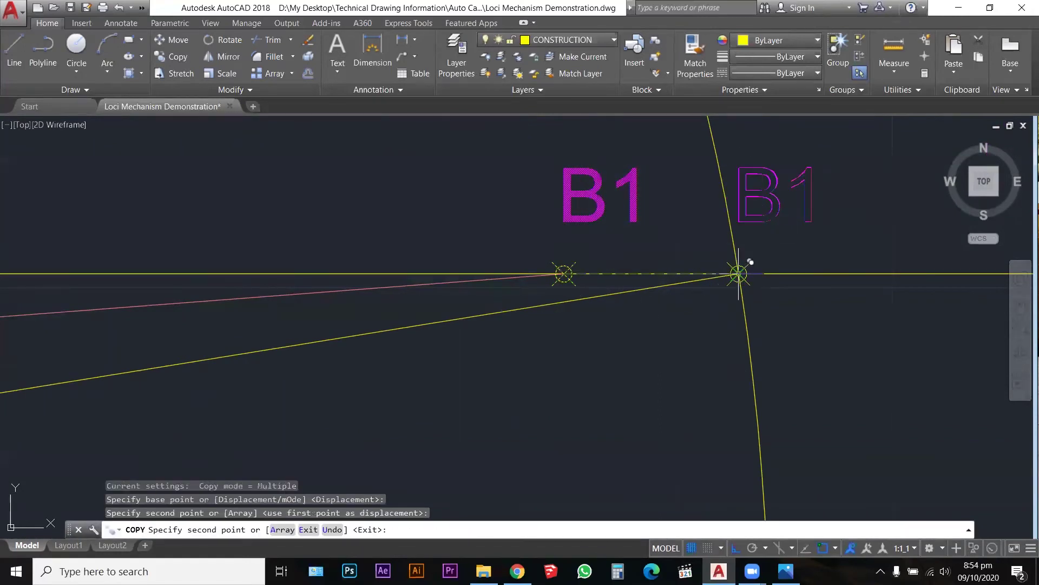
{"action": "key", "text": "Escape"}
Change the copied label at the new link position's end on line XY to B2
{"action": "double_click", "coordinate": [801, 174]}
{"action": "left_click_drag", "start_coordinate": [784, 217], "coordinate": [911, 186]}
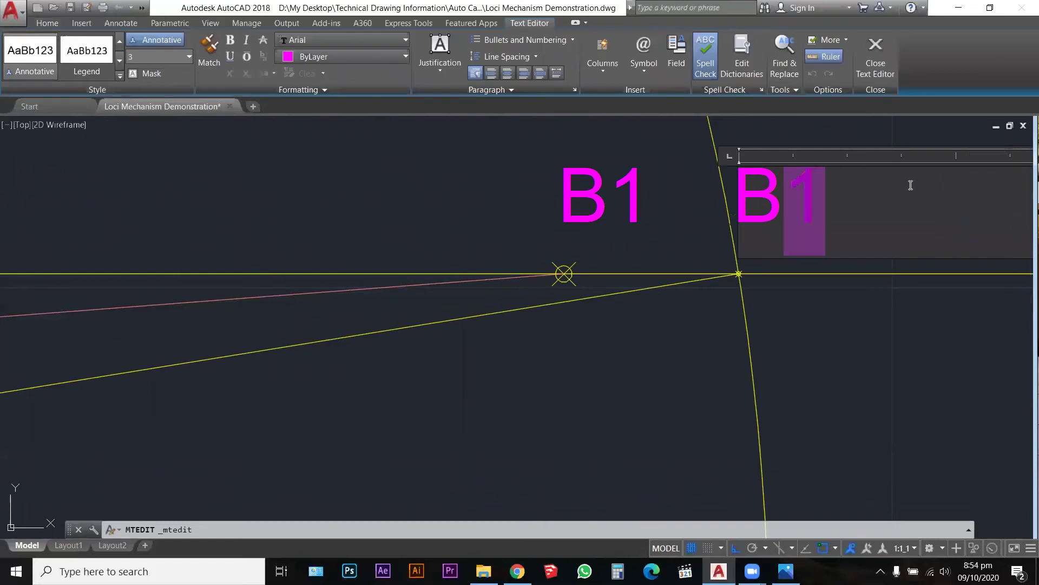
{"action": "type", "text": "2"}
{"action": "left_click", "coordinate": [875, 54]}
Draw a construction circle of radius 45 centred on crank division point 2
{"action": "scroll", "coordinate": [844, 234], "scroll_direction": "down", "scroll_amount": 6}
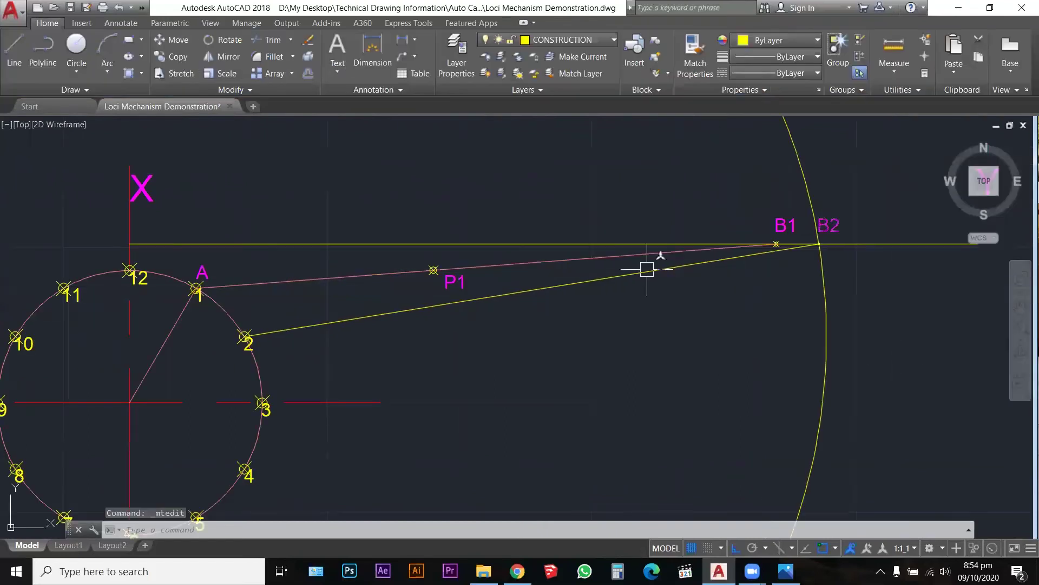
{"action": "type", "text": "c"}
{"action": "key", "text": "Return"}
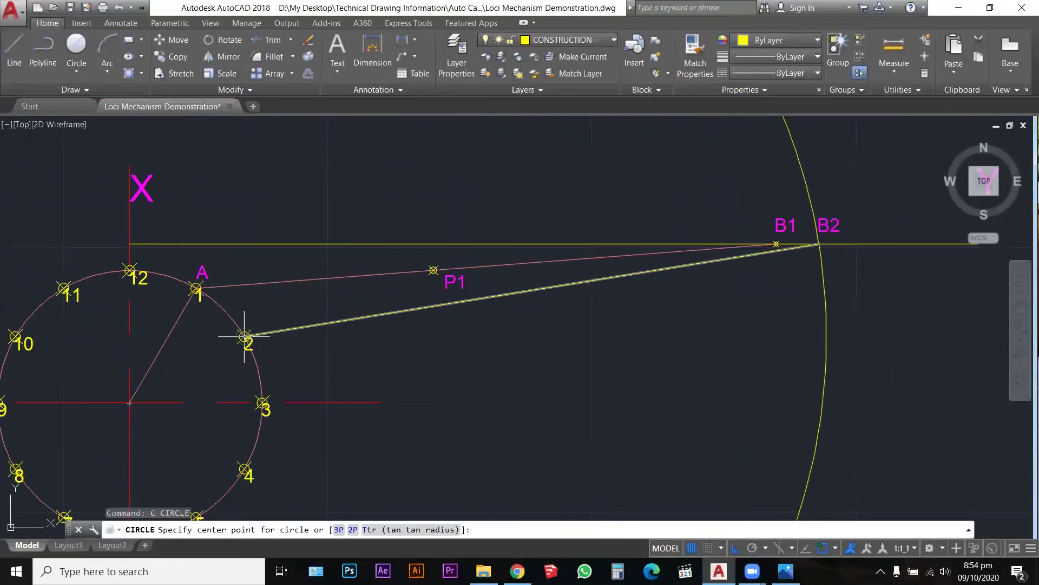
{"action": "left_click", "coordinate": [245, 336]}
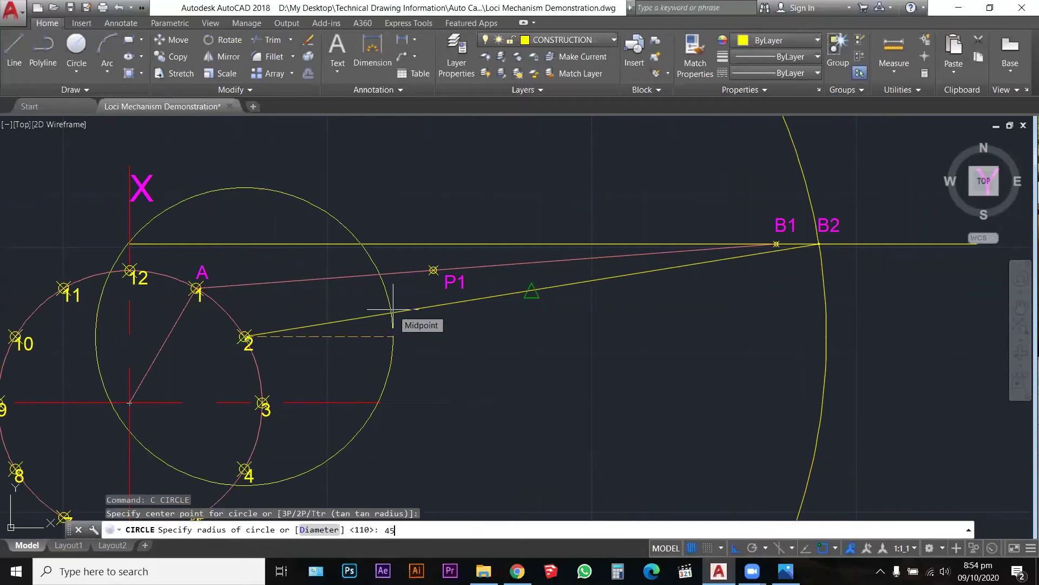
{"action": "type", "text": "45"}
{"action": "key", "text": "Return"}
Copy the P1 point marker and label to the intersection of the 45-radius circle and the link line from division 2
{"action": "scroll", "coordinate": [482, 297], "scroll_direction": "up", "scroll_amount": 4}
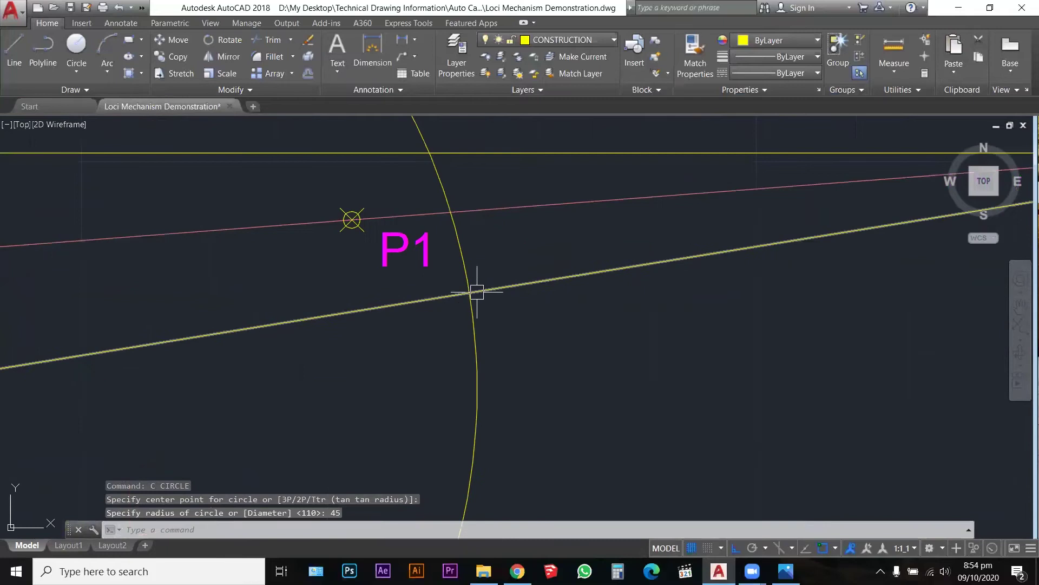
{"action": "key", "text": "Escape"}
{"action": "key", "text": "Escape"}
{"action": "type", "text": "co"}
{"action": "key", "text": "Return"}
{"action": "left_click", "coordinate": [300, 189]}
{"action": "left_click", "coordinate": [488, 270]}
{"action": "key", "text": "Return"}
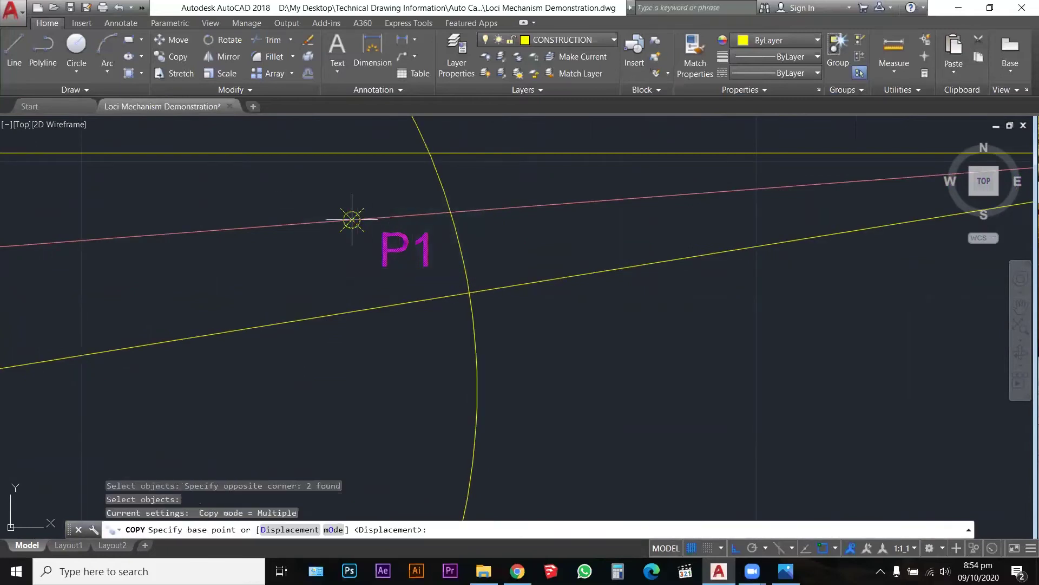
{"action": "left_click", "coordinate": [351, 219]}
{"action": "left_click", "coordinate": [469, 293]}
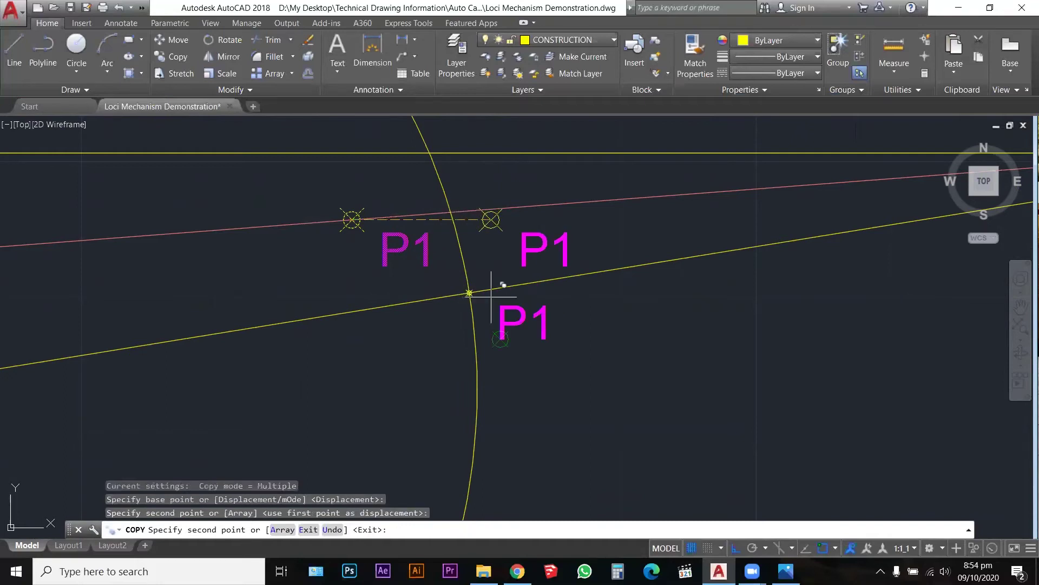
{"action": "key", "text": "Escape"}
{"action": "key", "text": "Escape"}
Change the copied point label on the link line from division 2 to P2
{"action": "left_click", "coordinate": [541, 323]}
{"action": "double_click", "coordinate": [541, 323]}
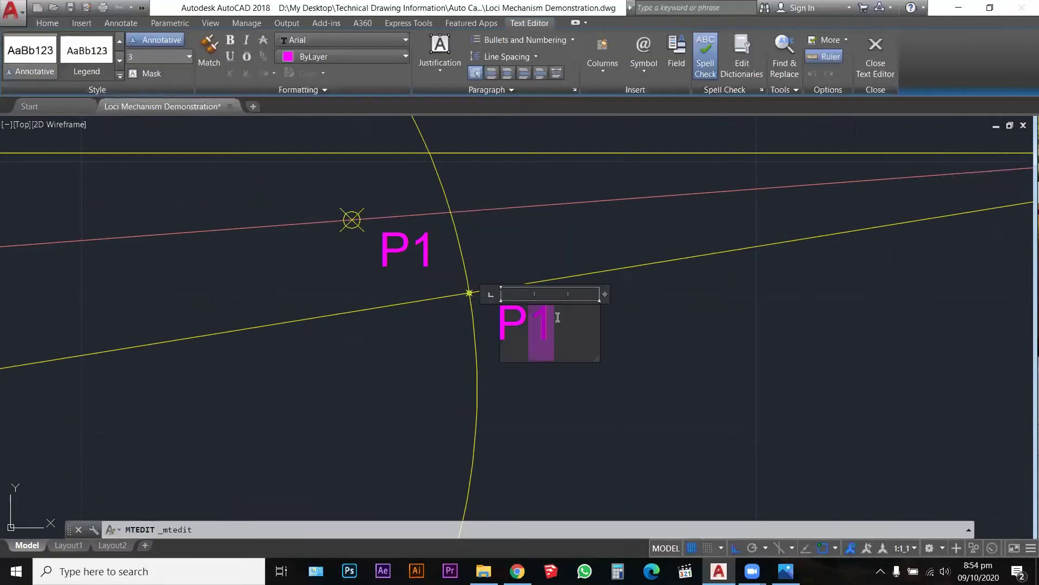
{"action": "type", "text": "2"}
{"action": "key", "text": "Escape"}
{"action": "scroll", "coordinate": [666, 332], "scroll_direction": "down", "scroll_amount": 5}
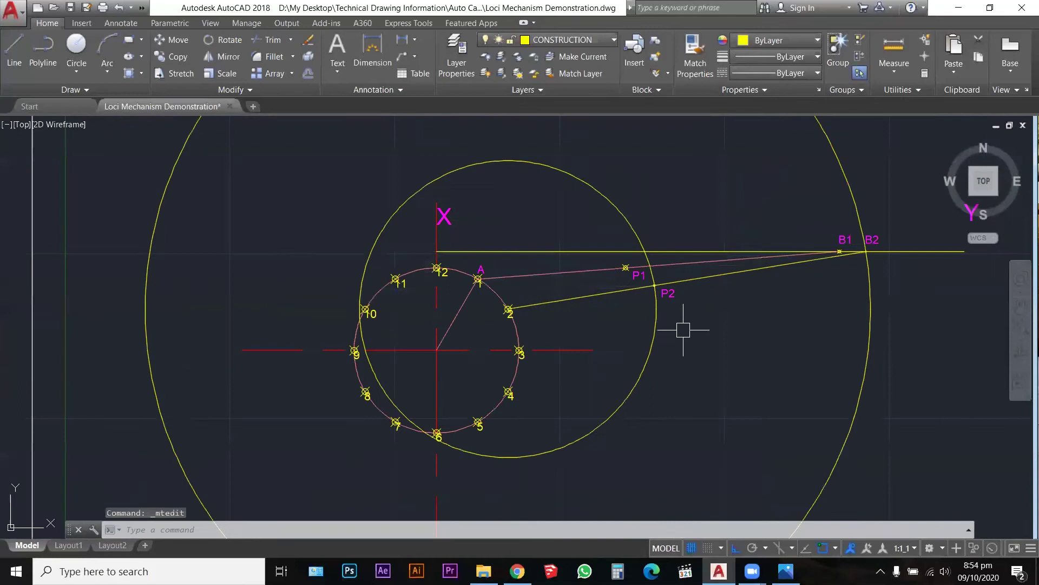
Delete the 45-radius and 110-radius construction circles centred on crank division point 2
{"action": "left_click", "coordinate": [656, 327]}
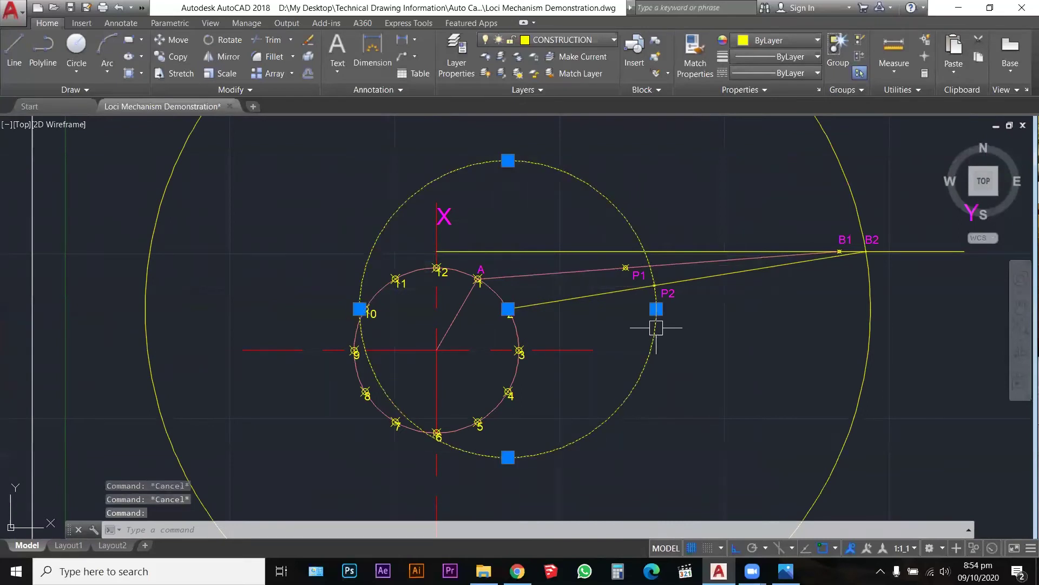
{"action": "key", "text": "Delete"}
{"action": "left_click", "coordinate": [870, 310]}
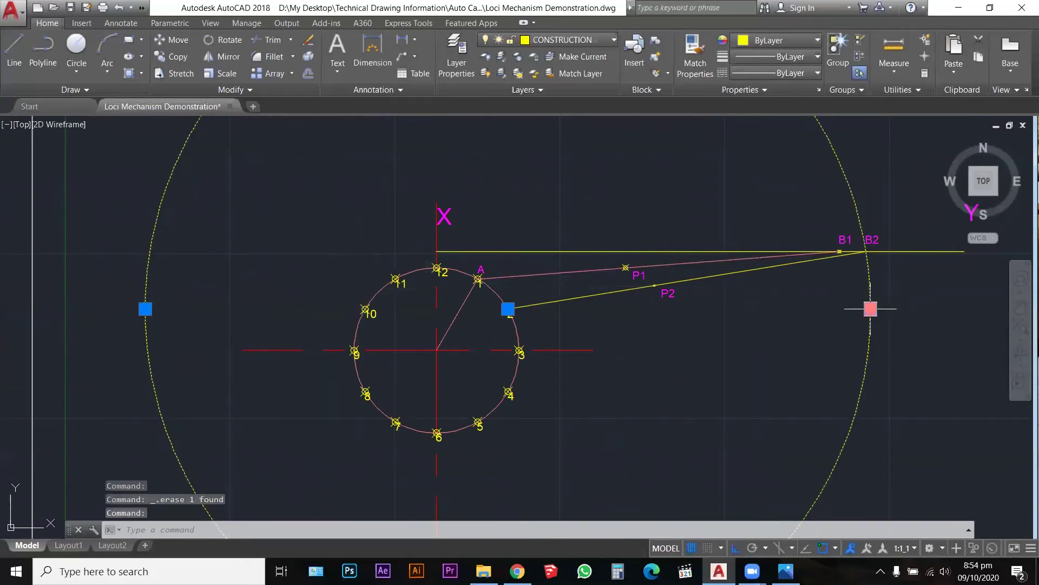
{"action": "key", "text": "Delete"}
Draw a construction circle of radius 110 centred on crank division point 3
{"action": "scroll", "coordinate": [534, 352], "scroll_direction": "up", "scroll_amount": 4}
{"action": "type", "text": "c"}
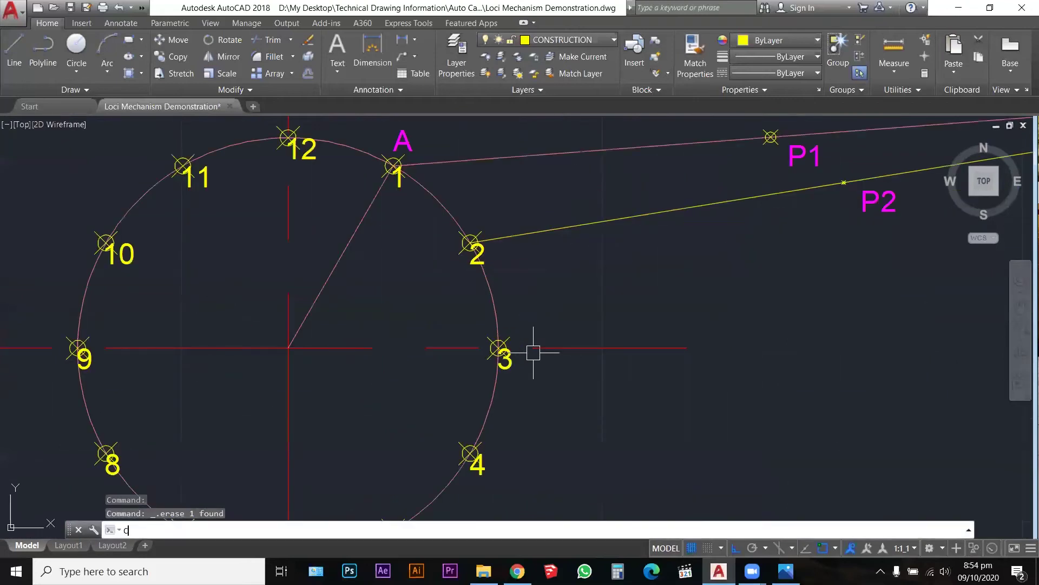
{"action": "key", "text": "Return"}
{"action": "left_click", "coordinate": [498, 347]}
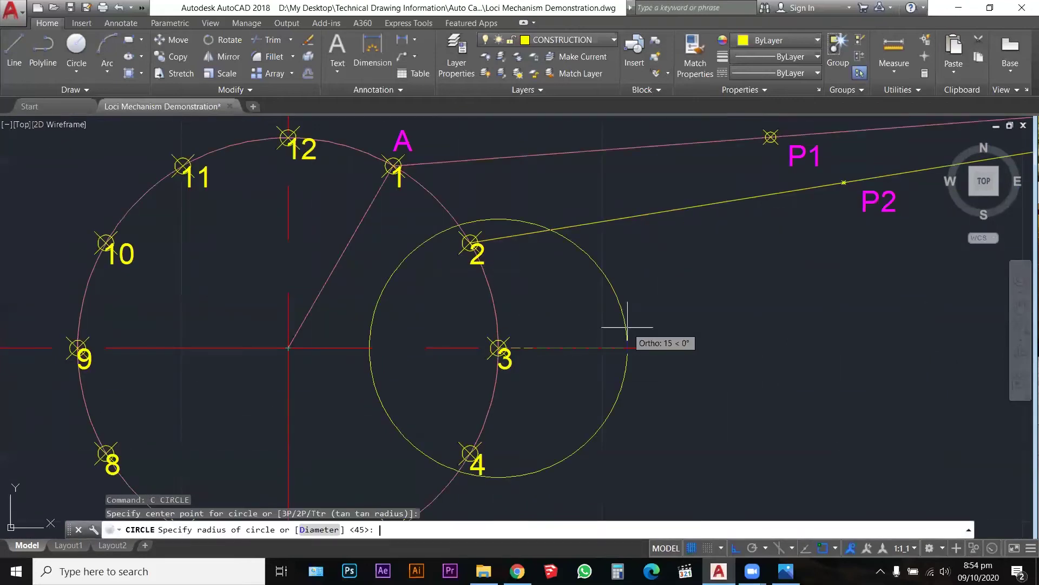
{"action": "type", "text": "110"}
{"action": "key", "text": "Return"}
{"action": "scroll", "coordinate": [622, 347], "scroll_direction": "down", "scroll_amount": 4}
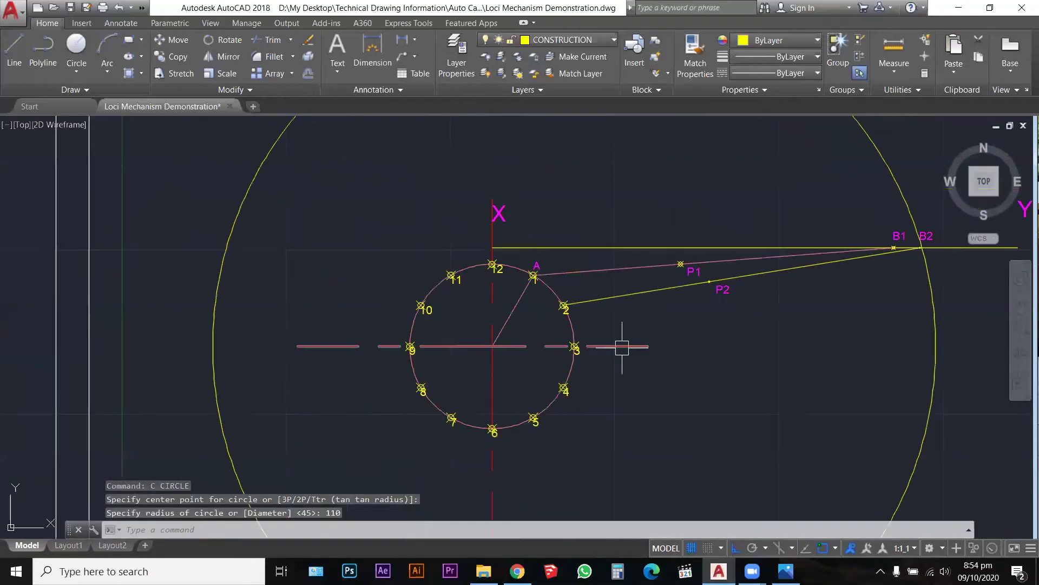
Copy the B2 point marker and label to the intersection of the new 110-radius circle and line XY
{"action": "scroll", "coordinate": [622, 347], "scroll_direction": "down", "scroll_amount": 4}
{"action": "scroll", "coordinate": [693, 295], "scroll_direction": "up", "scroll_amount": 2}
{"action": "scroll", "coordinate": [684, 294], "scroll_direction": "up", "scroll_amount": 5}
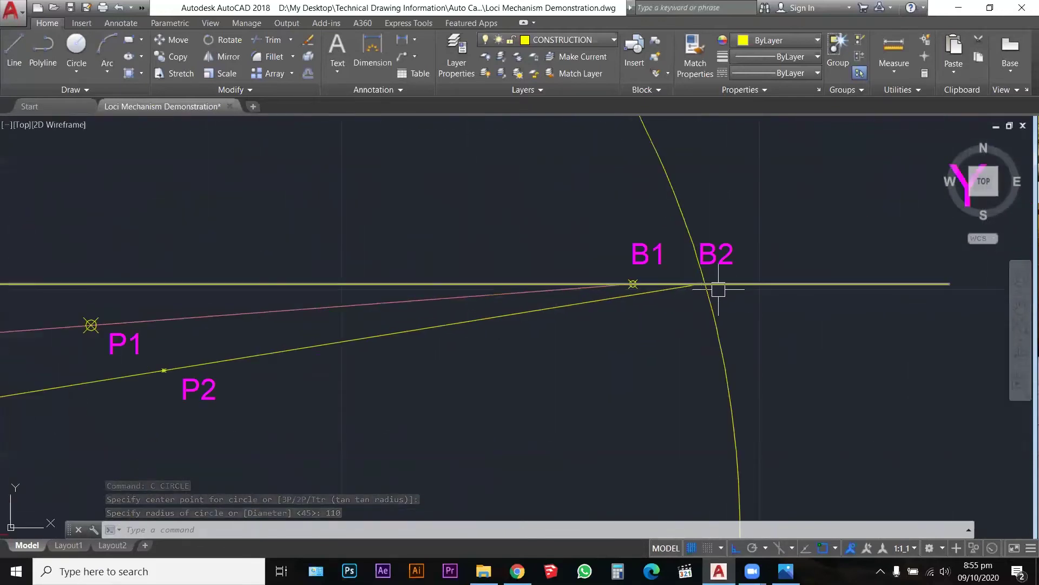
{"action": "scroll", "coordinate": [696, 274], "scroll_direction": "up", "scroll_amount": 1}
{"action": "scroll", "coordinate": [691, 272], "scroll_direction": "down", "scroll_amount": 2}
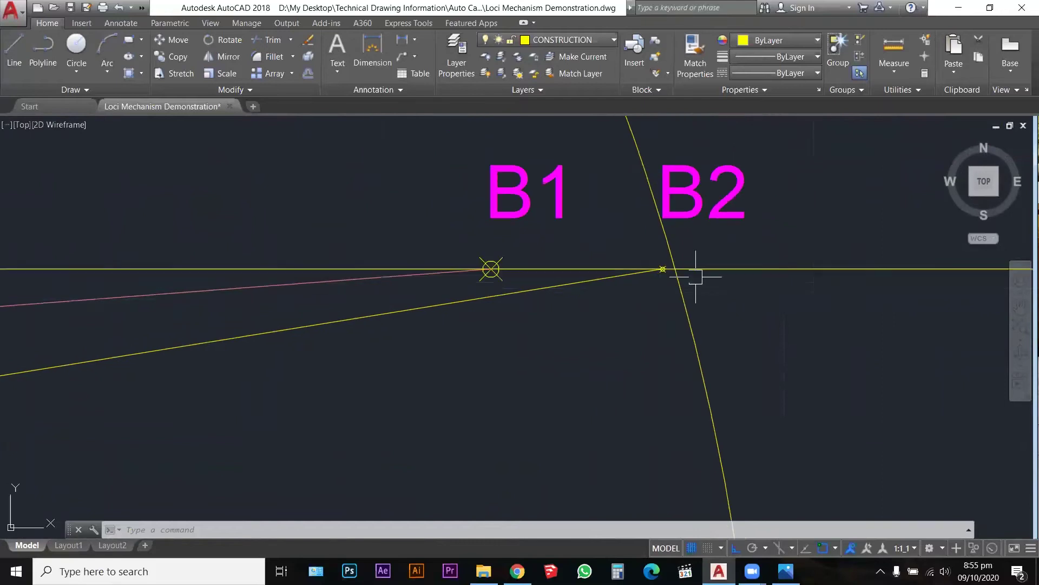
{"action": "type", "text": "co"}
{"action": "key", "text": "Return"}
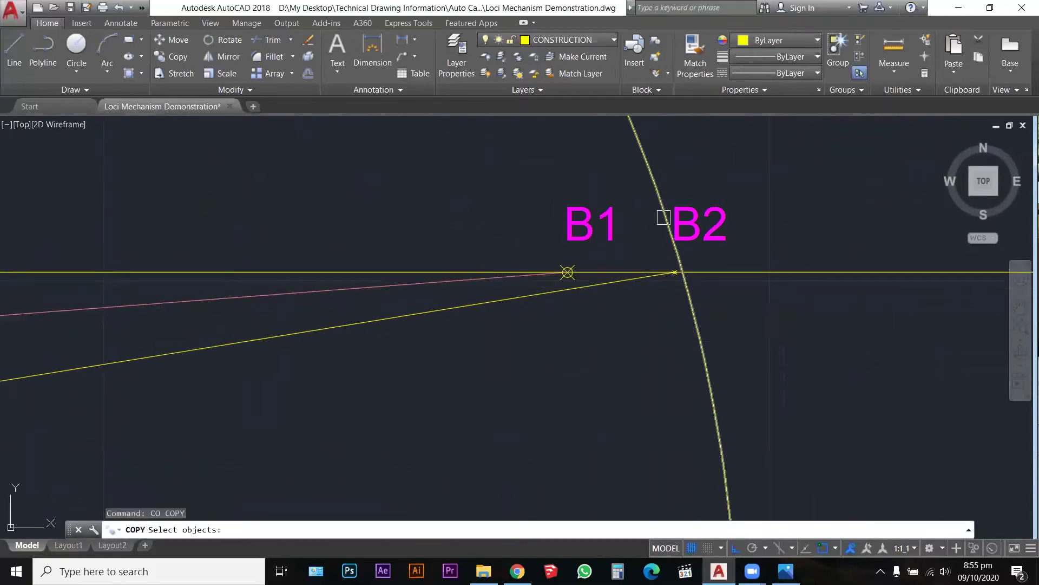
{"action": "left_click", "coordinate": [640, 183]}
{"action": "left_click", "coordinate": [846, 289]}
{"action": "key", "text": "Return"}
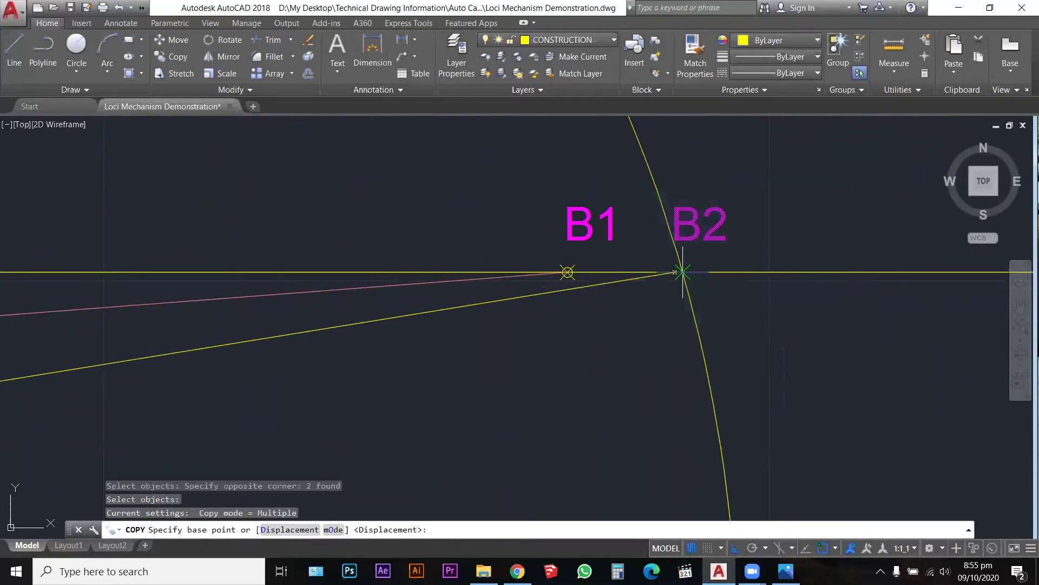
{"action": "scroll", "coordinate": [683, 268], "scroll_direction": "up", "scroll_amount": 6}
{"action": "left_click", "coordinate": [632, 286]}
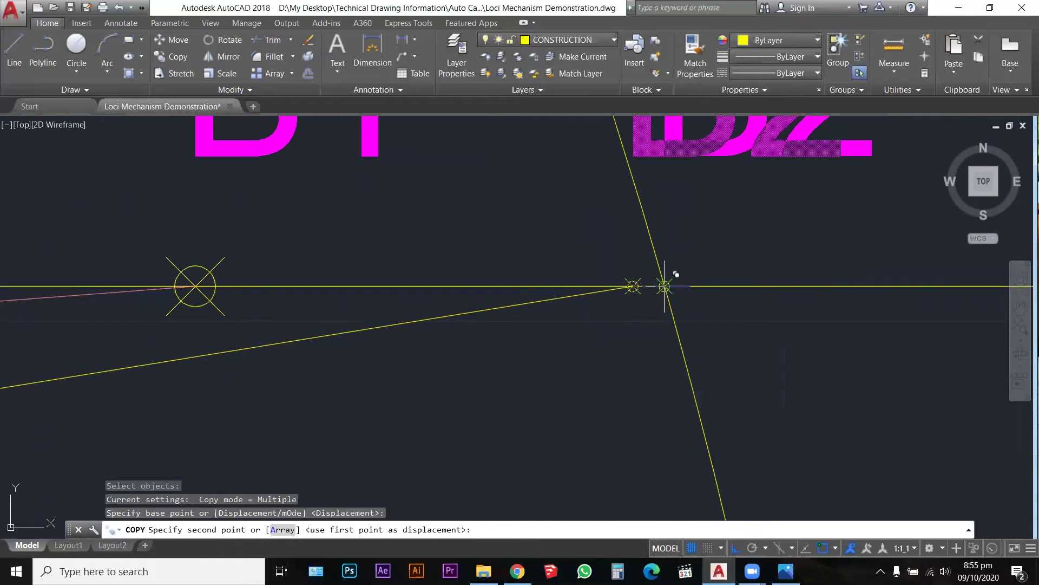
{"action": "left_click", "coordinate": [665, 286]}
{"action": "scroll", "coordinate": [665, 287], "scroll_direction": "down", "scroll_amount": 2}
{"action": "scroll", "coordinate": [666, 287], "scroll_direction": "down", "scroll_amount": 3}
{"action": "key", "text": "Escape"}
{"action": "key", "text": "Escape"}
{"action": "key", "text": "Escape"}
{"action": "key", "text": "Escape"}
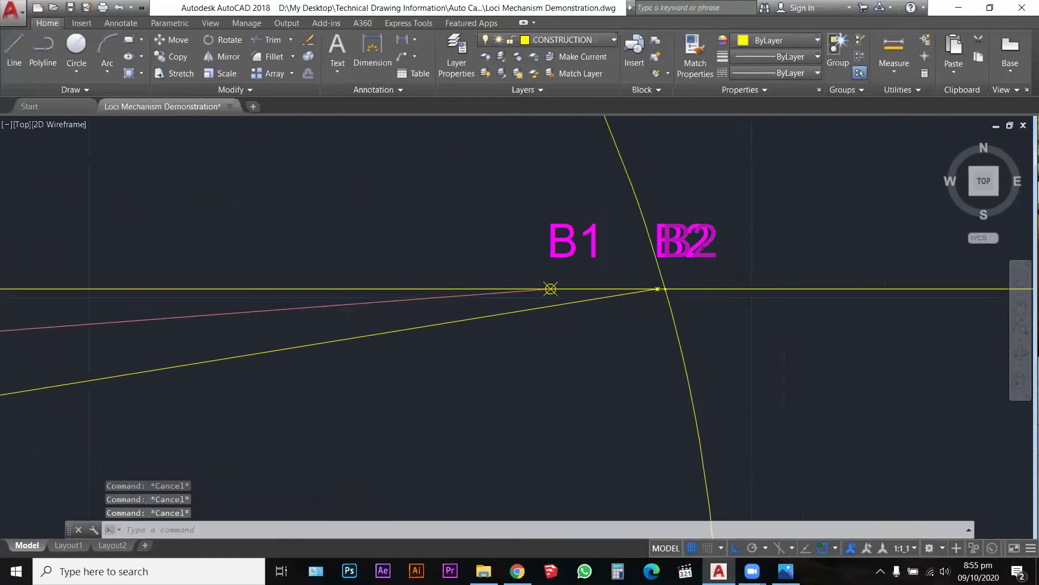
Change one of the two overlapping B2 labels above line XY to B3
{"action": "scroll", "coordinate": [704, 244], "scroll_direction": "up", "scroll_amount": 5}
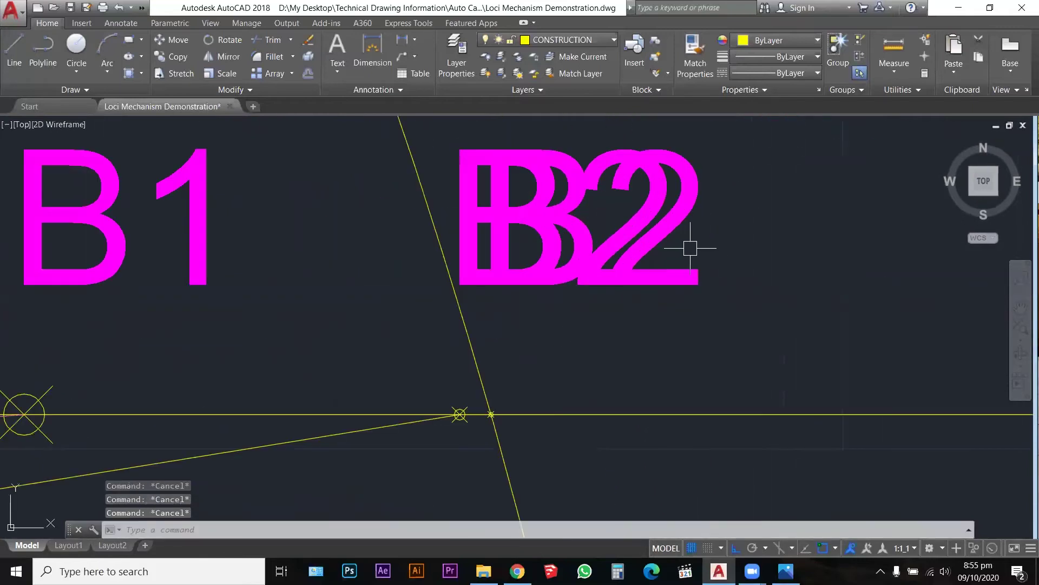
{"action": "double_click", "coordinate": [659, 276]}
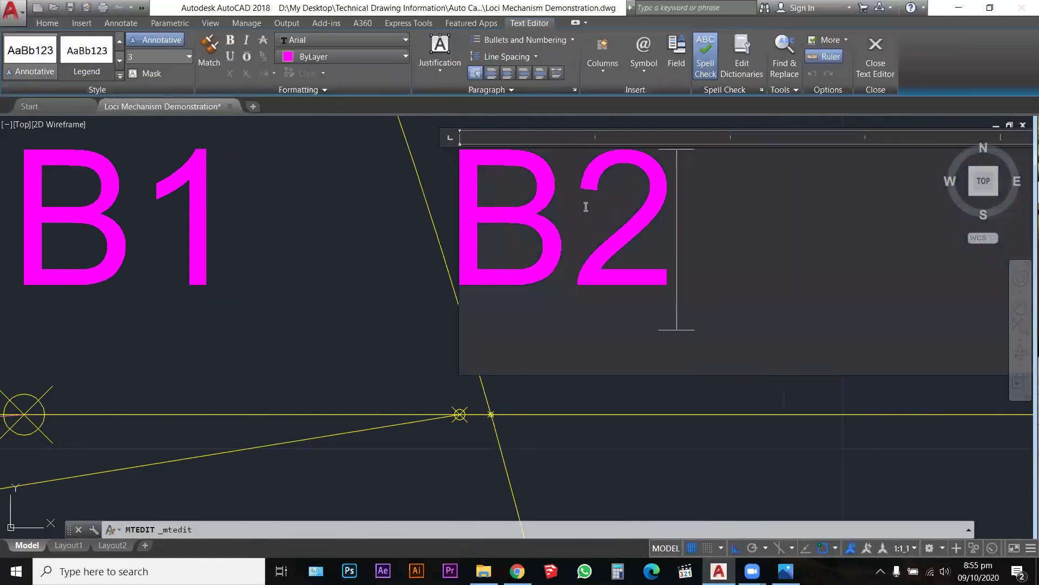
{"action": "left_click_drag", "start_coordinate": [586, 206], "coordinate": [766, 237]}
{"action": "type", "text": "3"}
{"action": "left_click", "coordinate": [696, 438]}
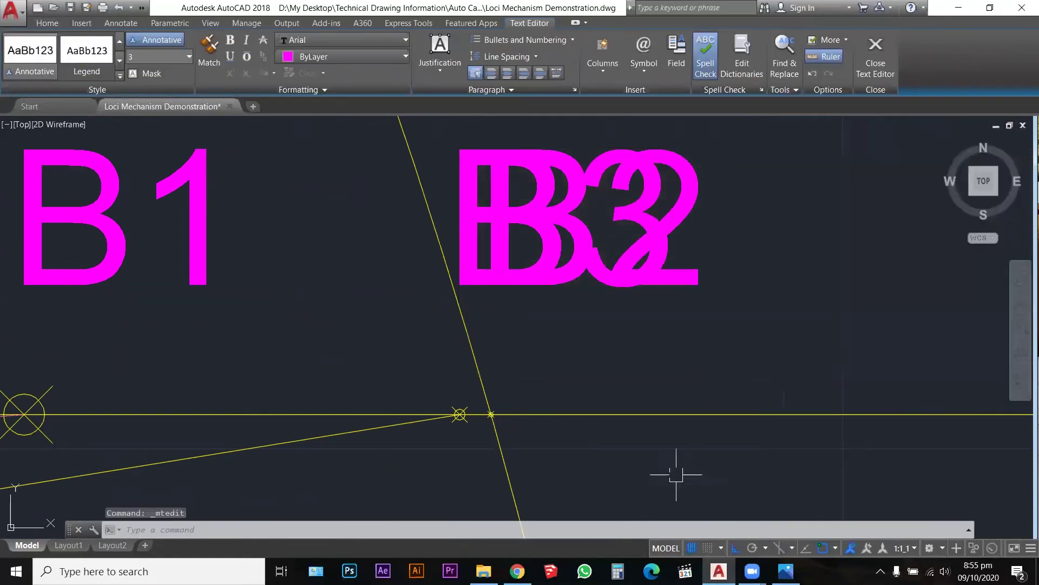
Delete the B2 label overlapping the B3 label above line XY
{"action": "scroll", "coordinate": [731, 293], "scroll_direction": "down", "scroll_amount": 3}
{"action": "scroll", "coordinate": [730, 294], "scroll_direction": "down", "scroll_amount": 4}
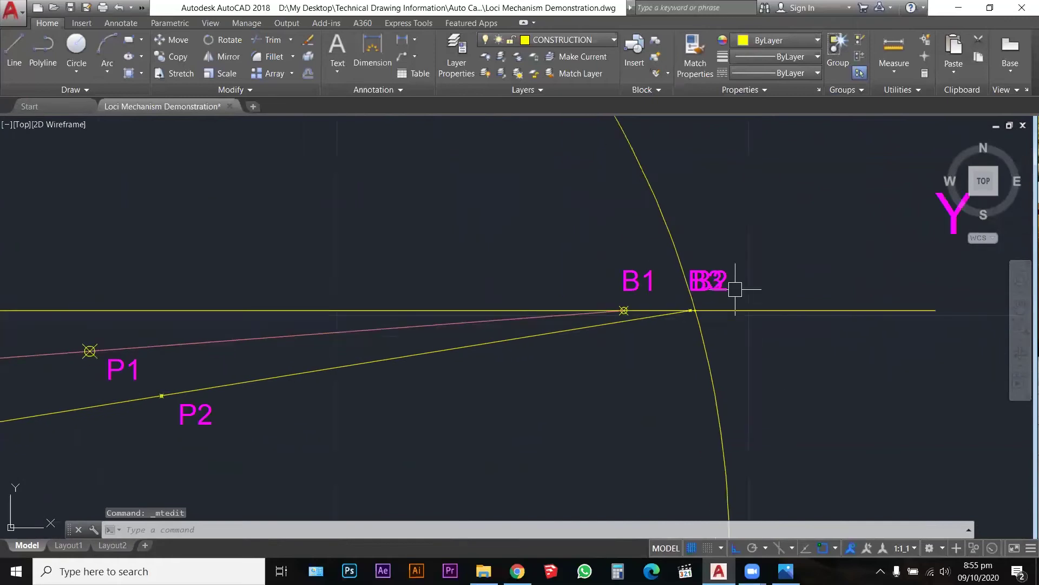
{"action": "scroll", "coordinate": [728, 298], "scroll_direction": "up", "scroll_amount": 4}
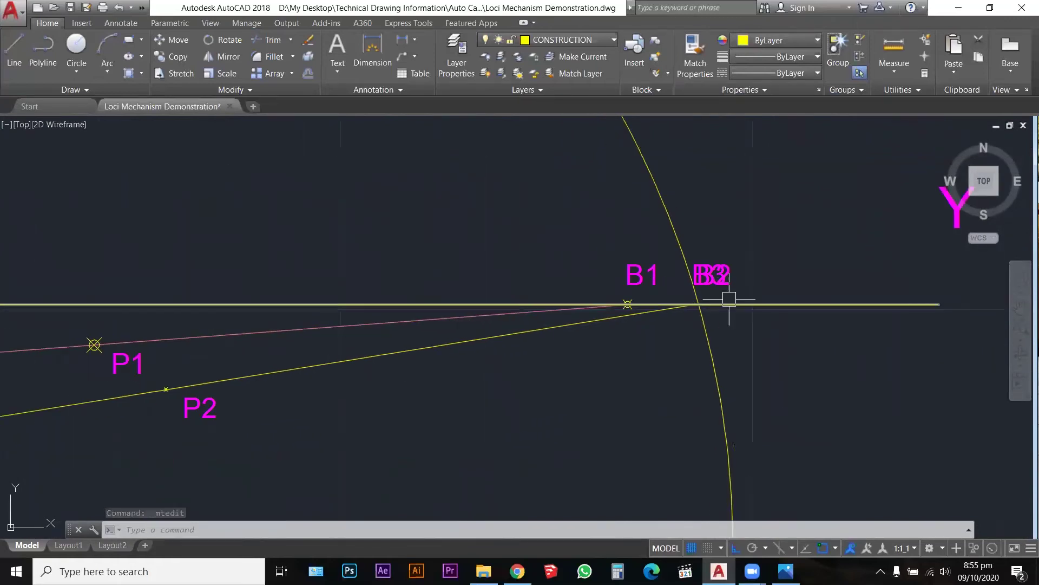
{"action": "scroll", "coordinate": [718, 281], "scroll_direction": "up", "scroll_amount": 2}
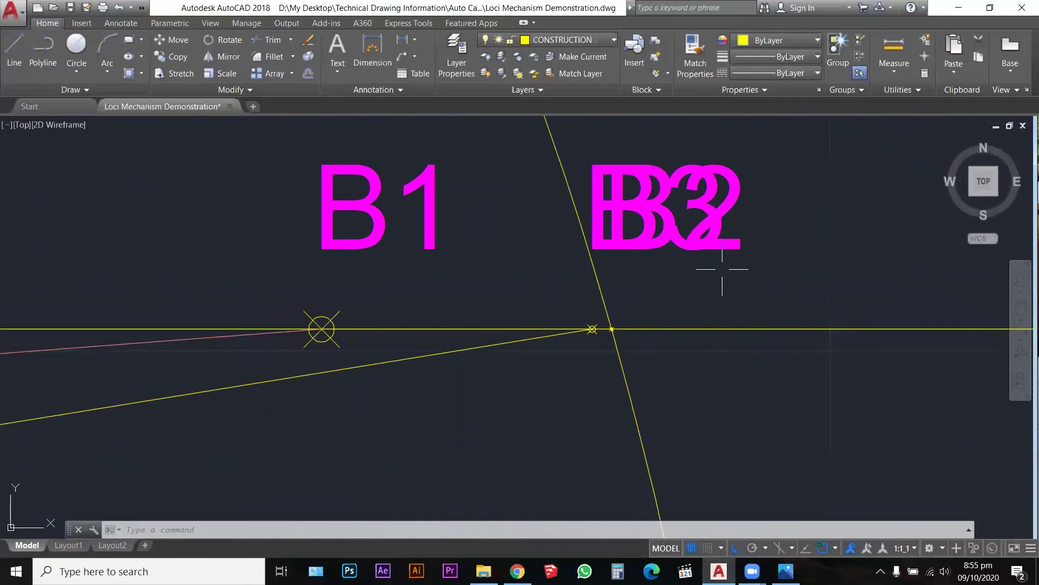
{"action": "key", "text": "Escape"}
{"action": "left_click", "coordinate": [742, 172]}
{"action": "key", "text": "Delete"}
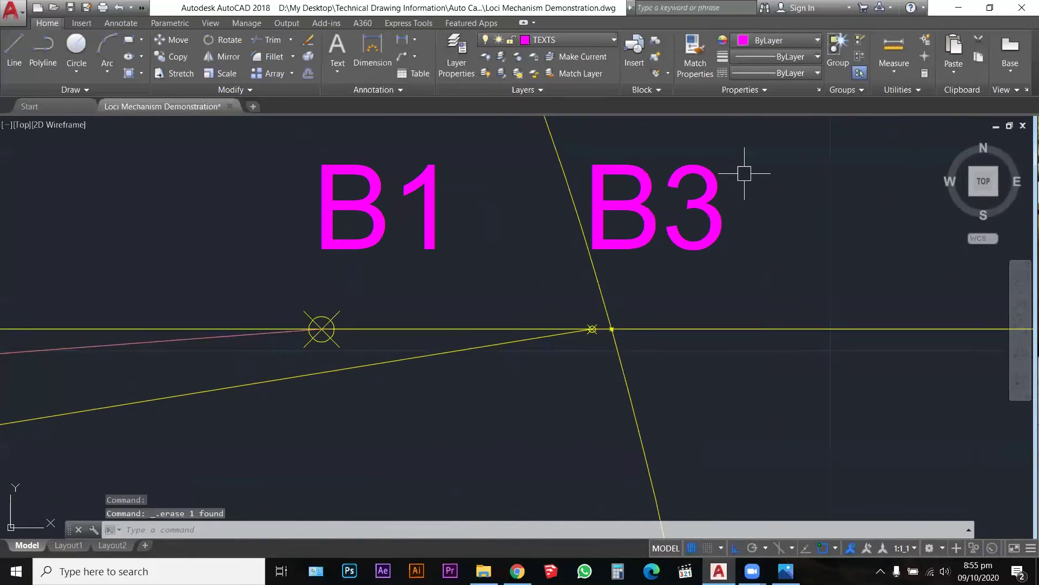
Draw a line from the 110-radius circle's intersection with line XY to crank division point 3
{"action": "scroll", "coordinate": [749, 174], "scroll_direction": "down", "scroll_amount": 3}
{"action": "scroll", "coordinate": [721, 218], "scroll_direction": "up", "scroll_amount": 2}
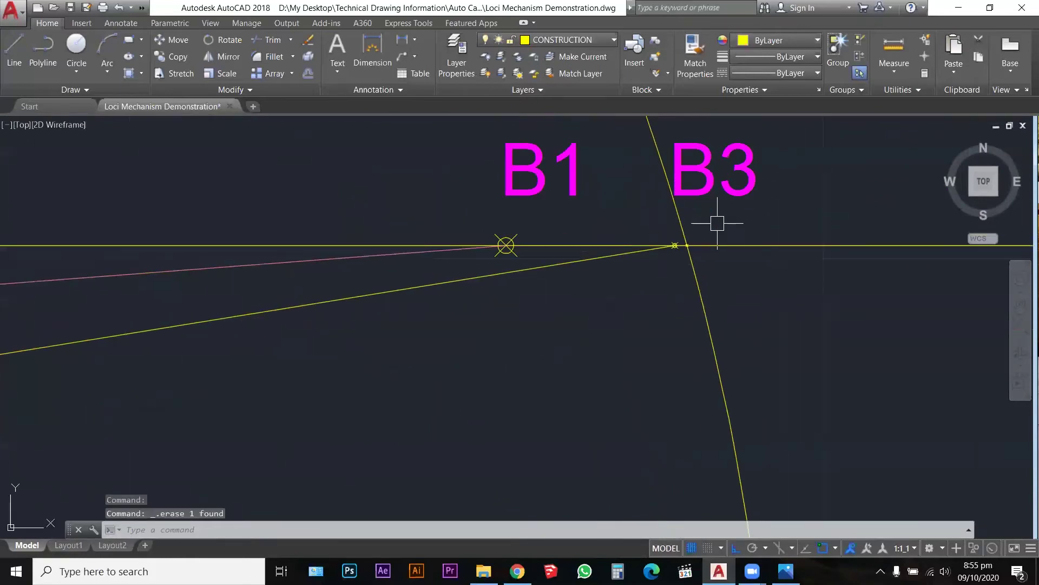
{"action": "key", "text": "Return"}
{"action": "left_click", "coordinate": [687, 245]}
{"action": "scroll", "coordinate": [573, 309], "scroll_direction": "down", "scroll_amount": 4}
{"action": "scroll", "coordinate": [464, 303], "scroll_direction": "up", "scroll_amount": 6}
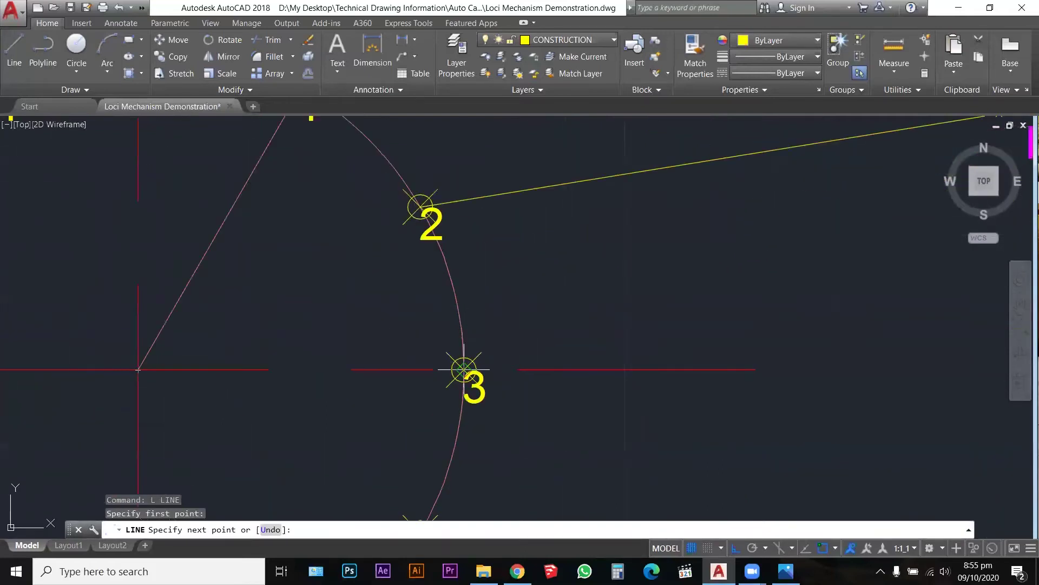
{"action": "left_click", "coordinate": [464, 368]}
{"action": "scroll", "coordinate": [464, 308], "scroll_direction": "down", "scroll_amount": 4}
{"action": "key", "text": "Escape"}
{"action": "key", "text": "Escape"}
{"action": "key", "text": "Escape"}
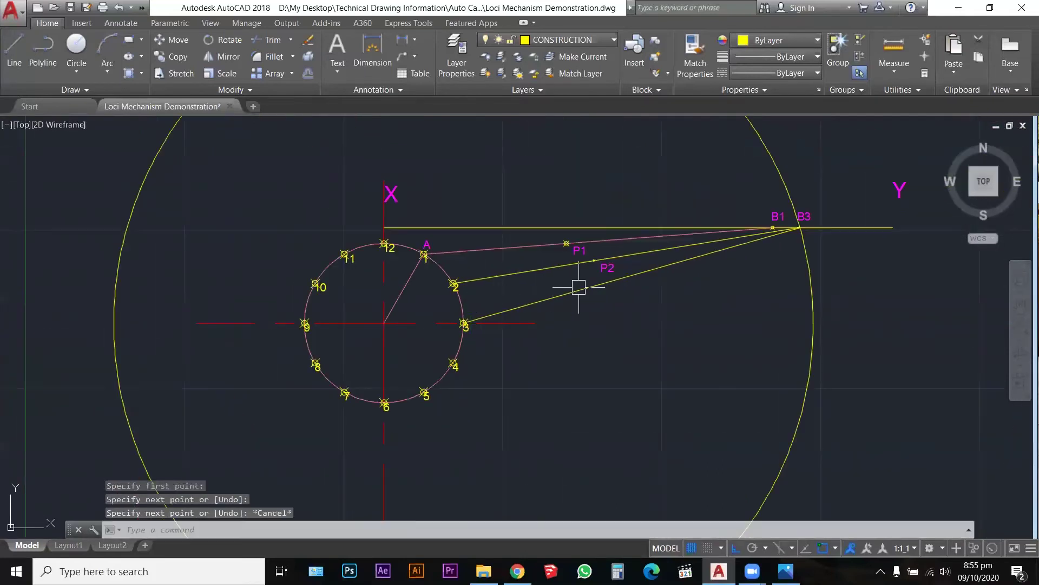
Draw a construction circle of radius 45 centred on crank division point 3
{"action": "scroll", "coordinate": [609, 279], "scroll_direction": "up", "scroll_amount": 6}
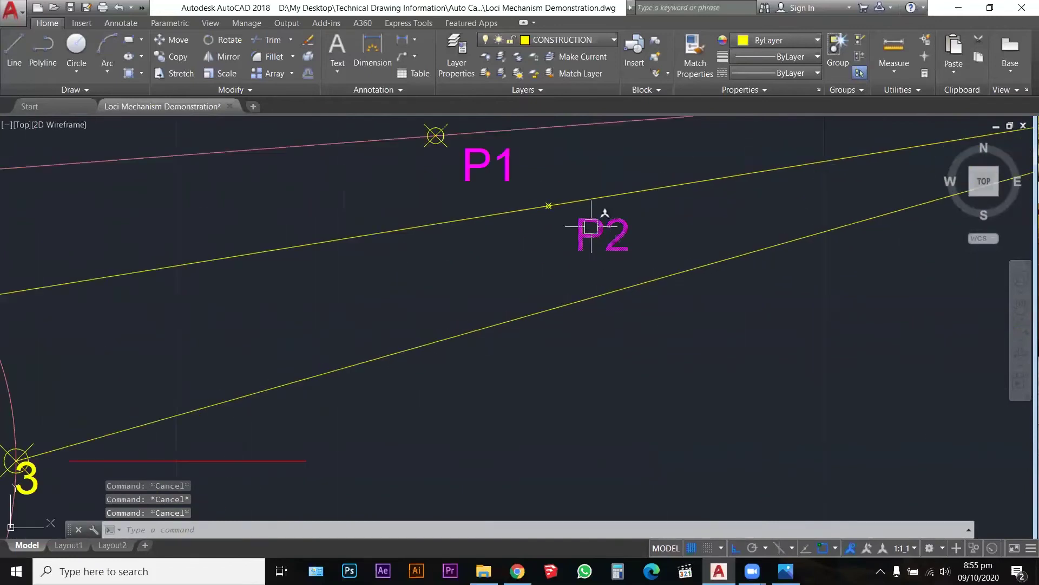
{"action": "type", "text": "c"}
{"action": "key", "text": "Return"}
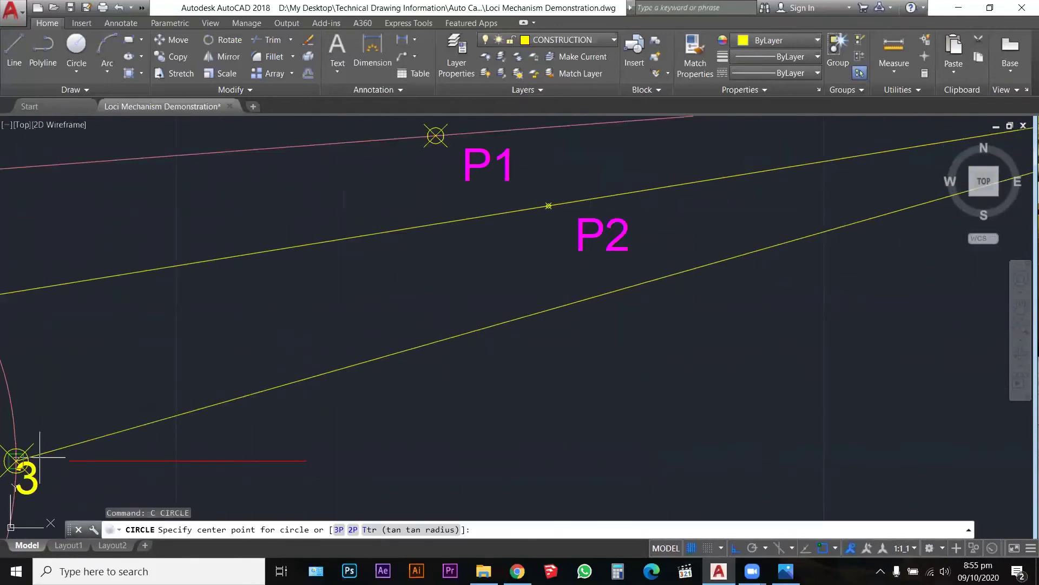
{"action": "left_click", "coordinate": [16, 460]}
{"action": "type", "text": "45"}
{"action": "key", "text": "Return"}
{"action": "key", "text": "Escape"}
{"action": "key", "text": "Escape"}
{"action": "key", "text": "Escape"}
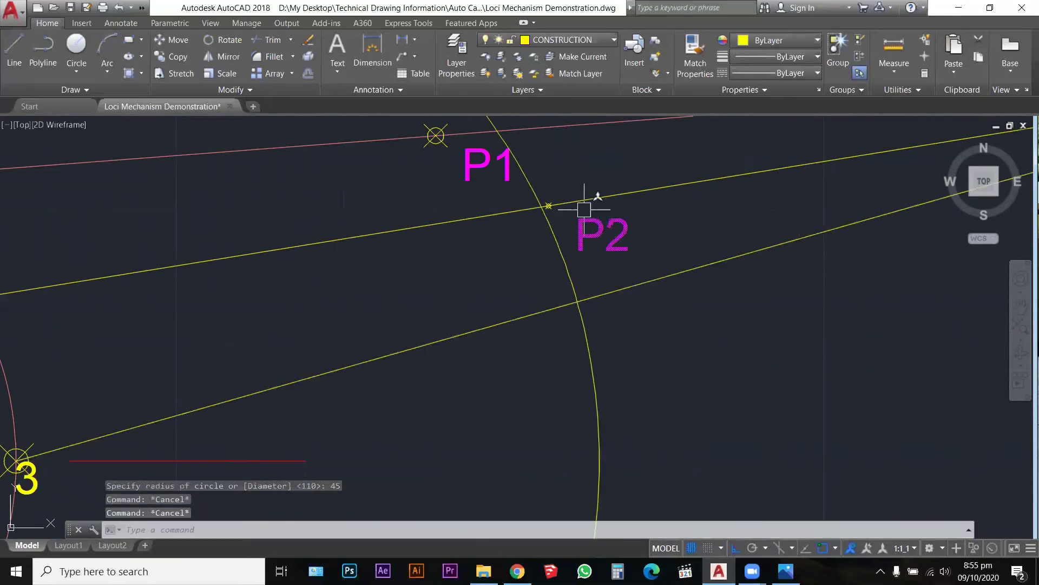
Copy the P2 point marker and label to the intersection of the 45-radius circle and the link line from division 3
{"action": "left_click", "coordinate": [538, 169]}
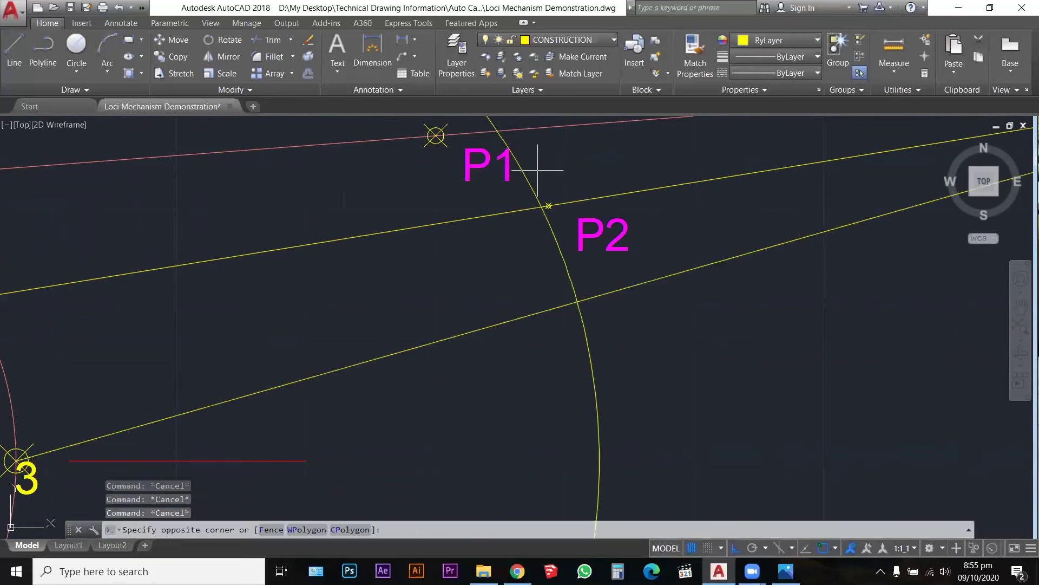
{"action": "left_click", "coordinate": [645, 258]}
{"action": "type", "text": "co"}
{"action": "key", "text": "Return"}
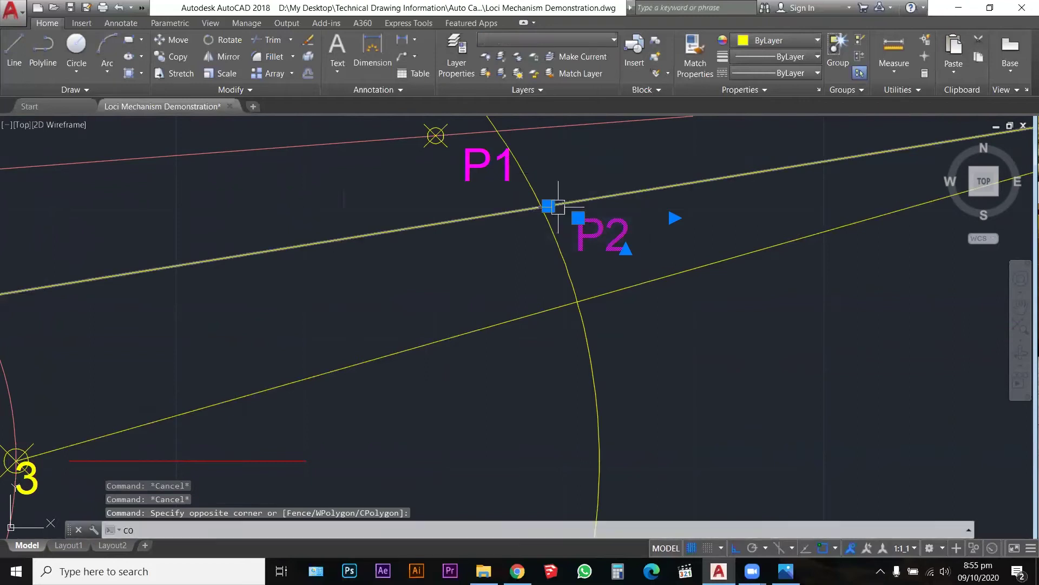
{"action": "left_click", "coordinate": [548, 206]}
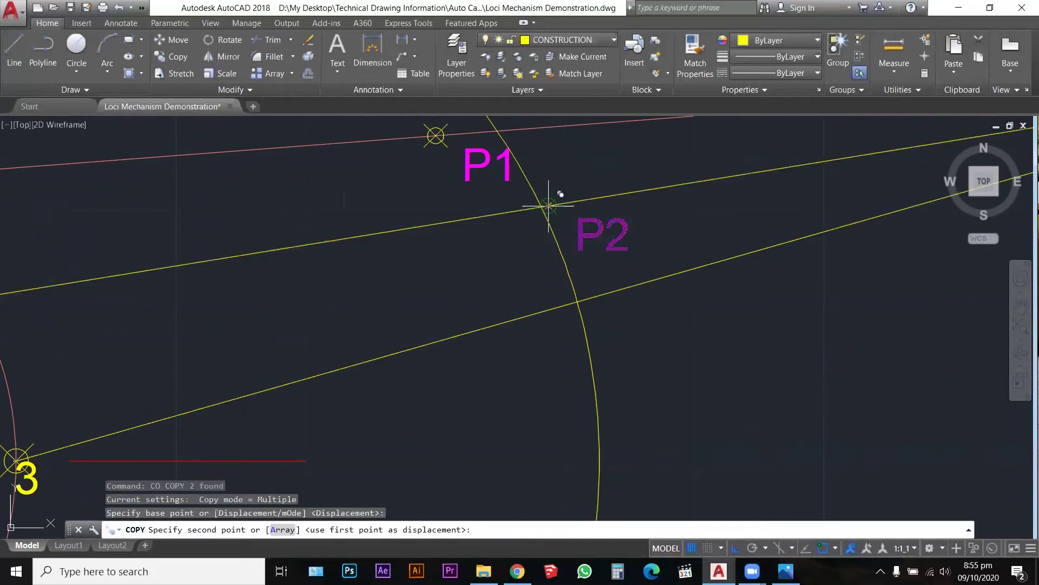
{"action": "left_click", "coordinate": [577, 301]}
{"action": "key", "text": "Escape"}
Change the copied point label on the link line from division 3 to P3
{"action": "double_click", "coordinate": [640, 327]}
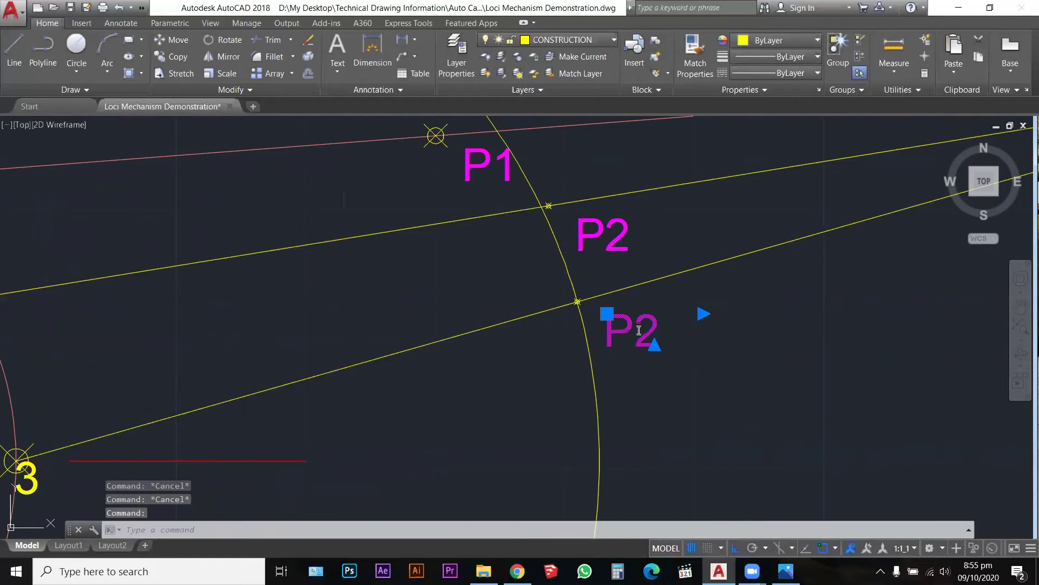
{"action": "left_click_drag", "start_coordinate": [688, 334], "coordinate": [689, 331]}
{"action": "left_click", "coordinate": [690, 330]}
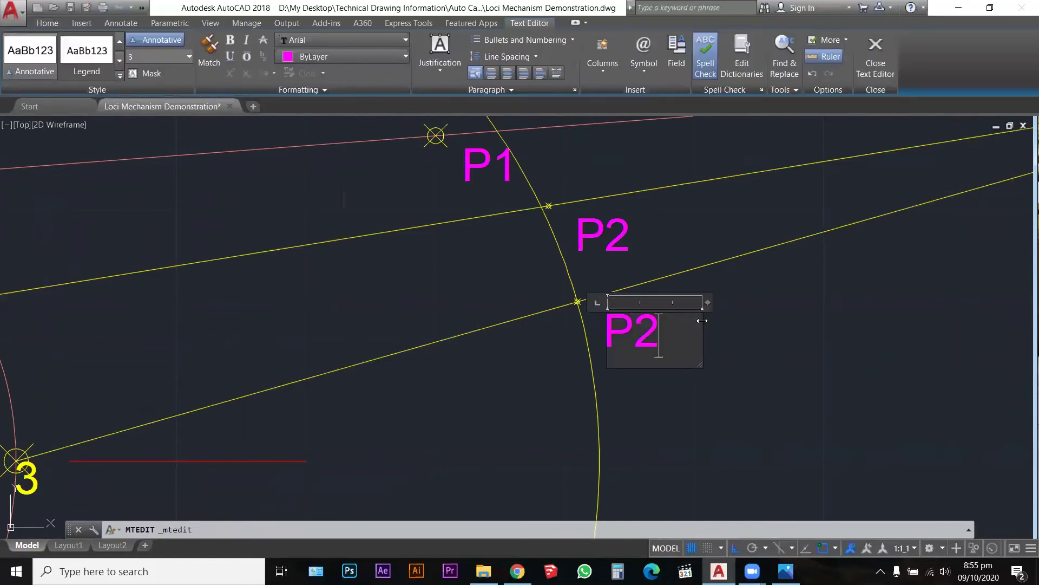
{"action": "left_click", "coordinate": [761, 314]}
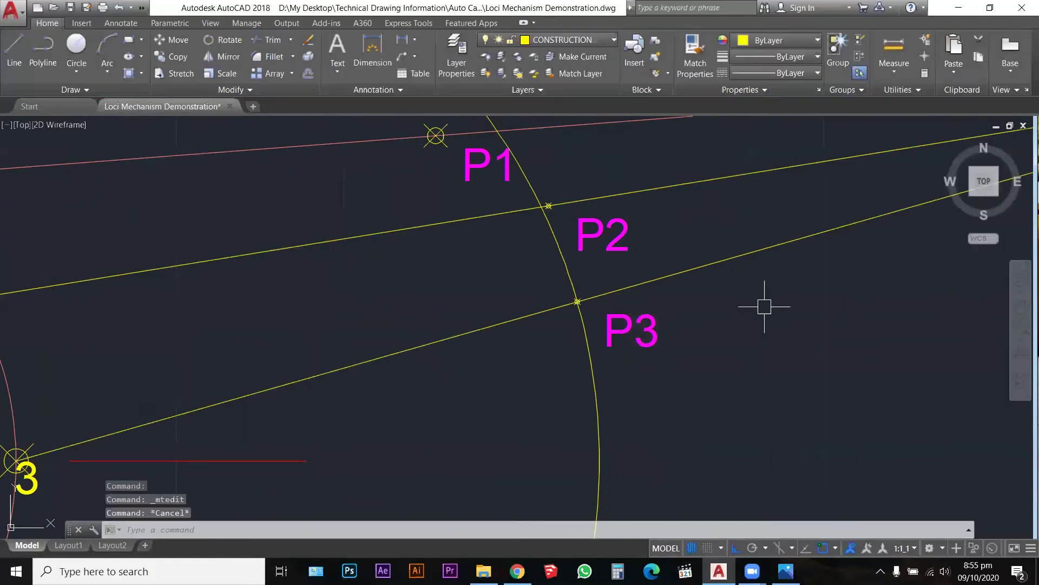
Select the 110-radius construction circle centred on crank division point 3
{"action": "scroll", "coordinate": [738, 255], "scroll_direction": "down", "scroll_amount": 4}
{"action": "scroll", "coordinate": [656, 259], "scroll_direction": "down", "scroll_amount": 4}
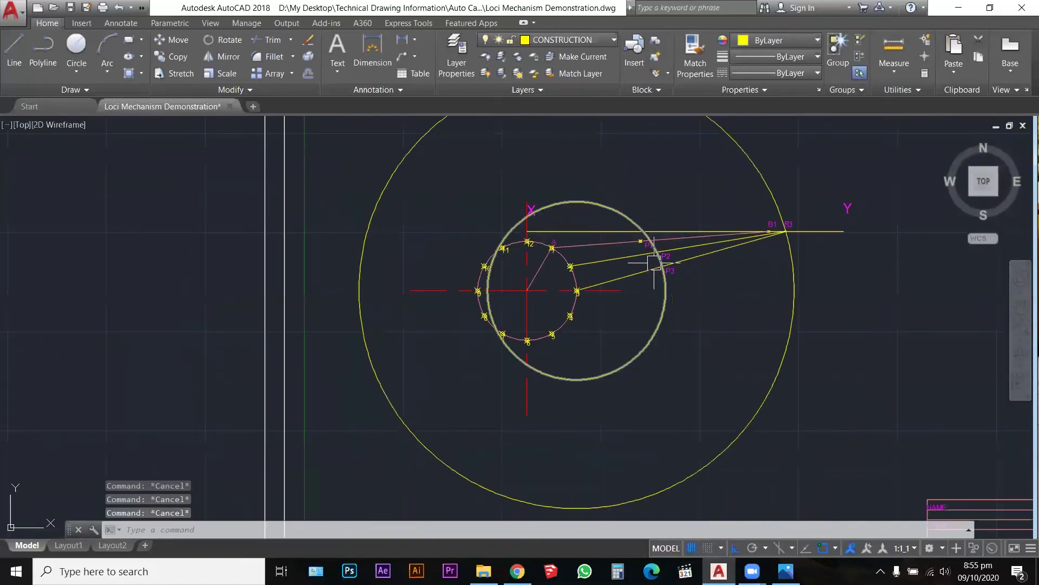
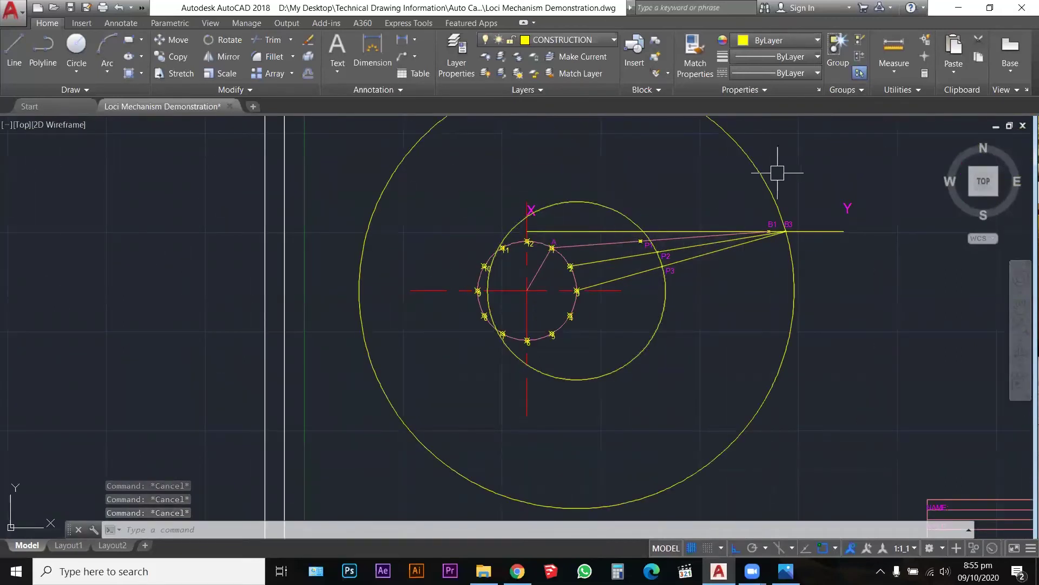
{"action": "left_click", "coordinate": [756, 176]}
{"action": "scroll", "coordinate": [590, 293], "scroll_direction": "up", "scroll_amount": 5}
{"action": "scroll", "coordinate": [514, 298], "scroll_direction": "down", "scroll_amount": 5}
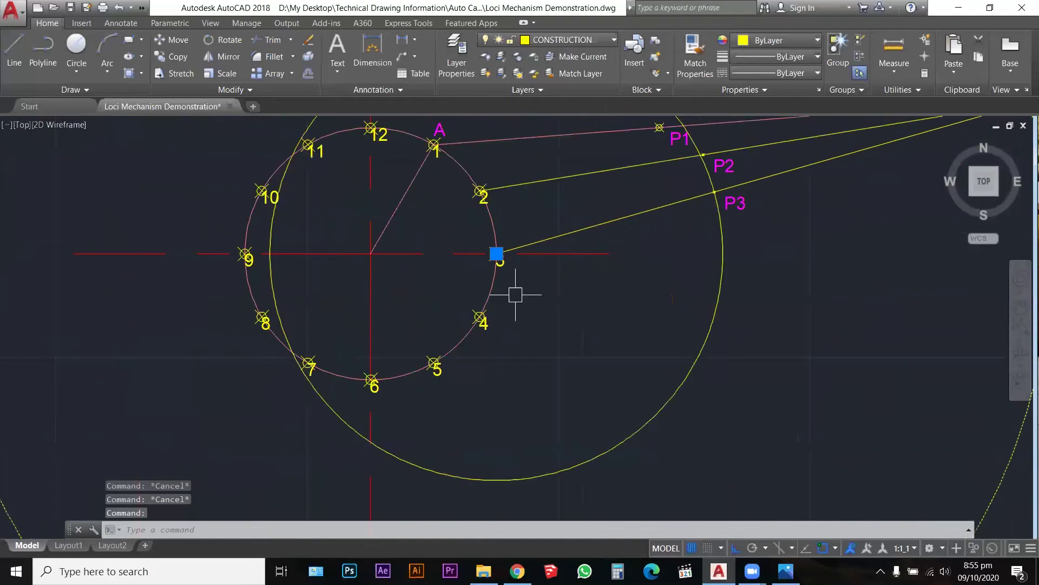
{"action": "scroll", "coordinate": [500, 270], "scroll_direction": "up", "scroll_amount": 6}
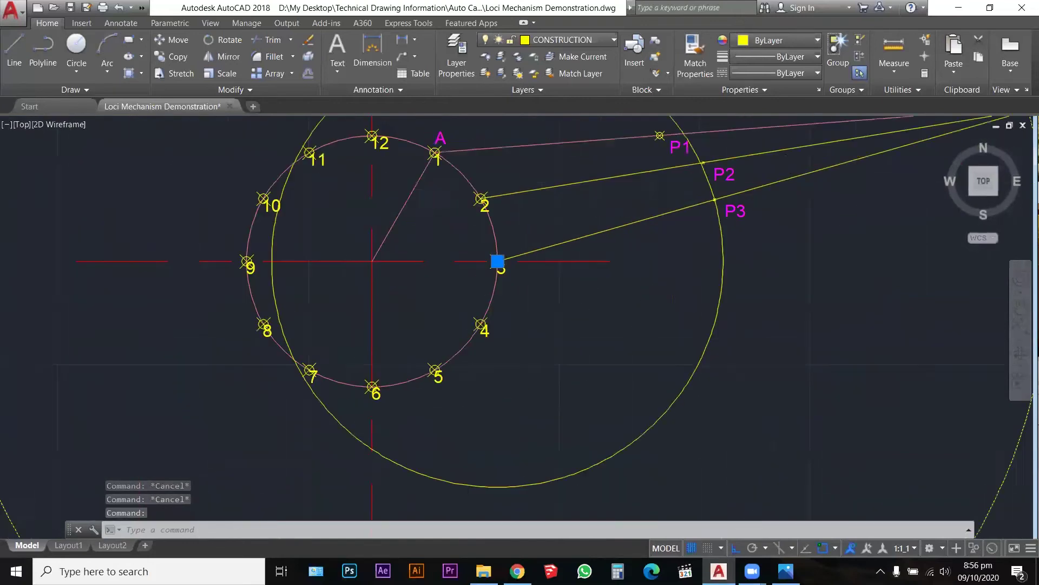
Move the large construction circle so its centre sits on point 4 of the crank circle
{"action": "left_click", "coordinate": [489, 243]}
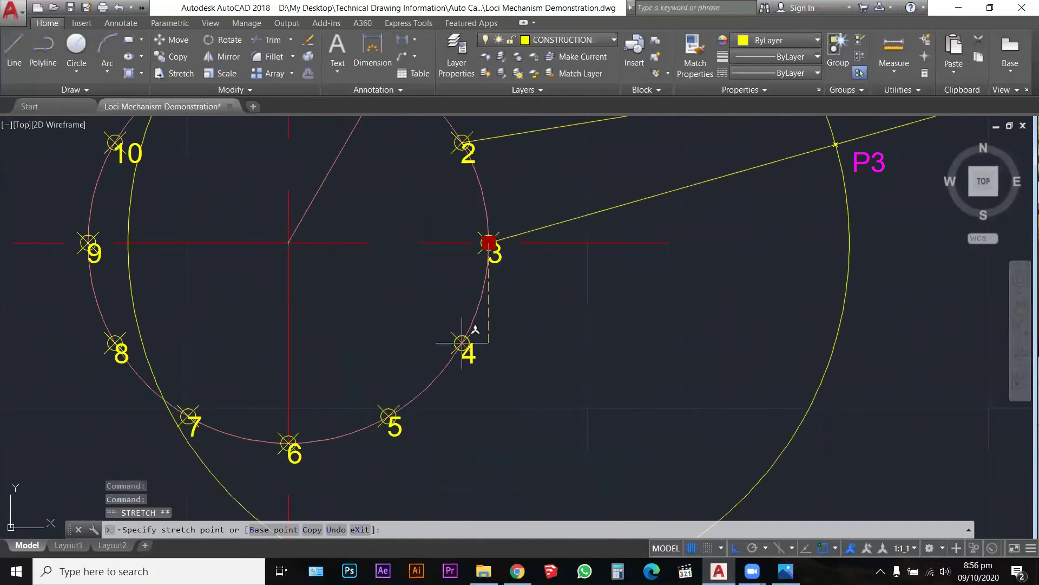
{"action": "left_click", "coordinate": [462, 343]}
{"action": "scroll", "coordinate": [484, 326], "scroll_direction": "down", "scroll_amount": 6}
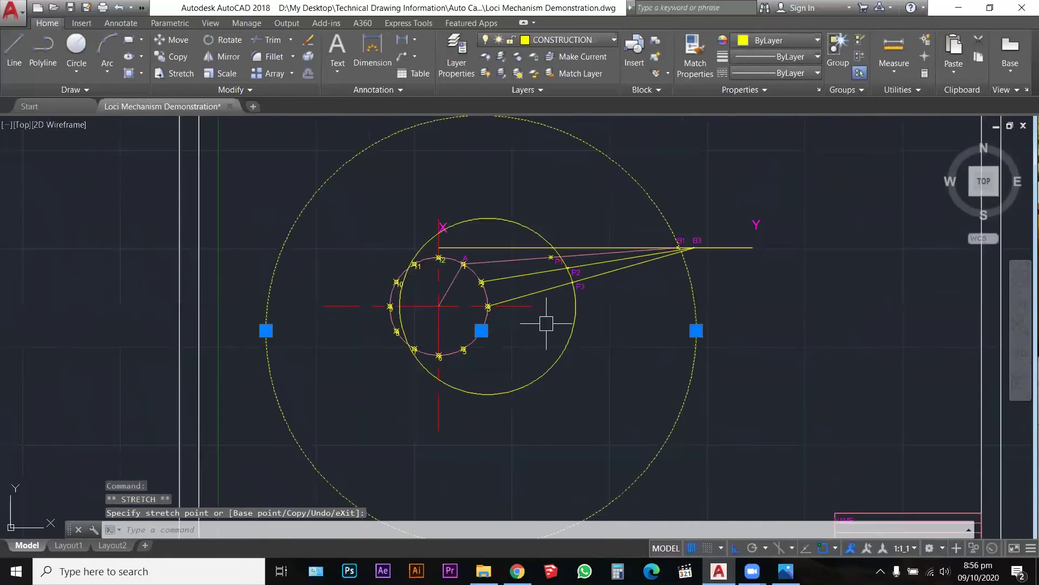
{"action": "key", "text": "Escape"}
Move the smaller construction circle's centre from point 3 to point 4 of the crank circle
{"action": "left_click", "coordinate": [575, 299]}
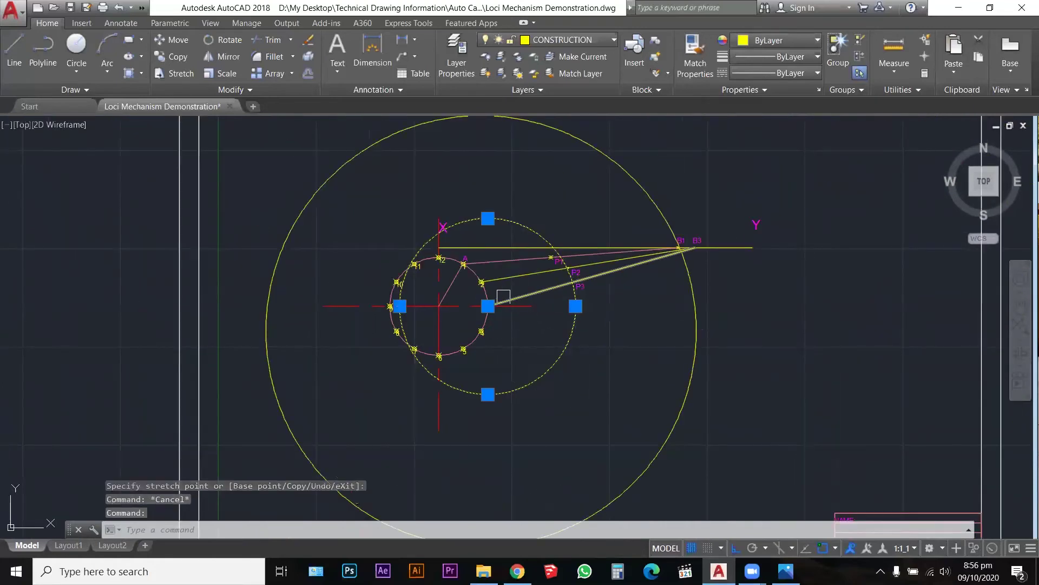
{"action": "scroll", "coordinate": [495, 303], "scroll_direction": "up", "scroll_amount": 6}
{"action": "left_click", "coordinate": [462, 315]}
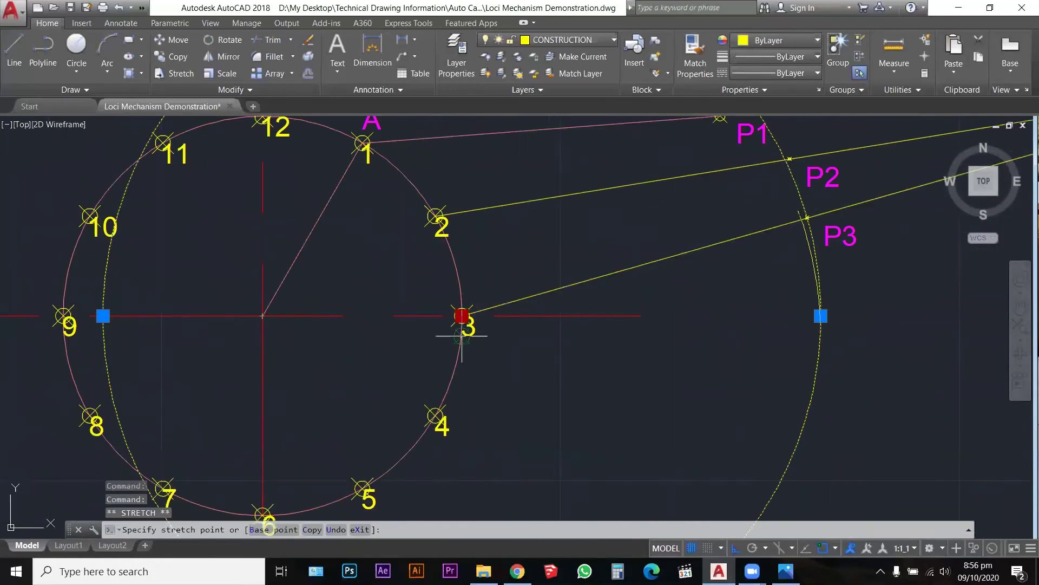
{"action": "left_click", "coordinate": [435, 415]}
{"action": "scroll", "coordinate": [528, 338], "scroll_direction": "down", "scroll_amount": 6}
{"action": "key", "text": "Escape"}
{"action": "key", "text": "Escape"}
{"action": "key", "text": "Escape"}
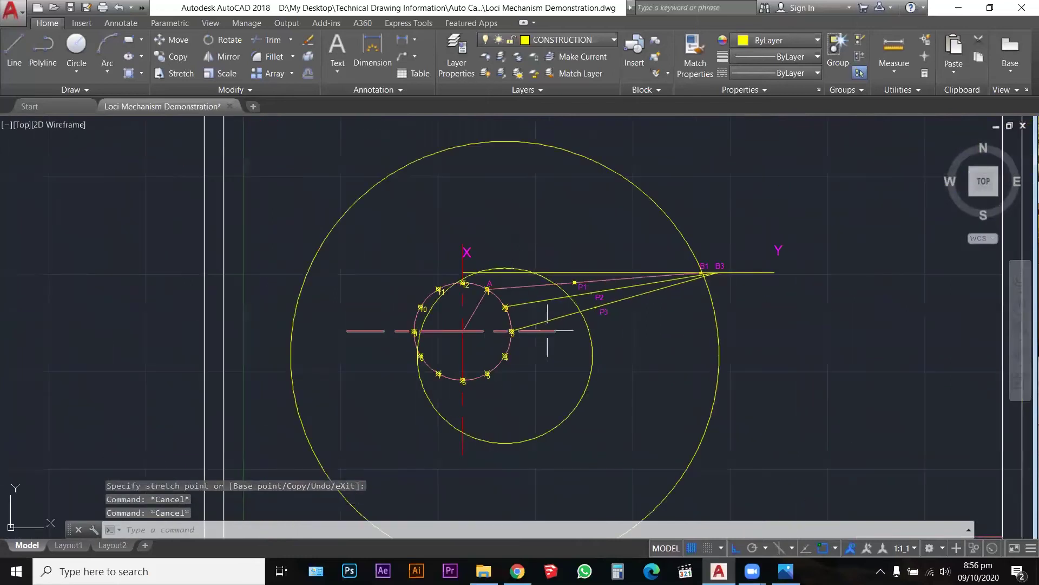
Draw a line from point B1 on line XY to point 4 on the crank circle
{"action": "scroll", "coordinate": [725, 258], "scroll_direction": "up", "scroll_amount": 9}
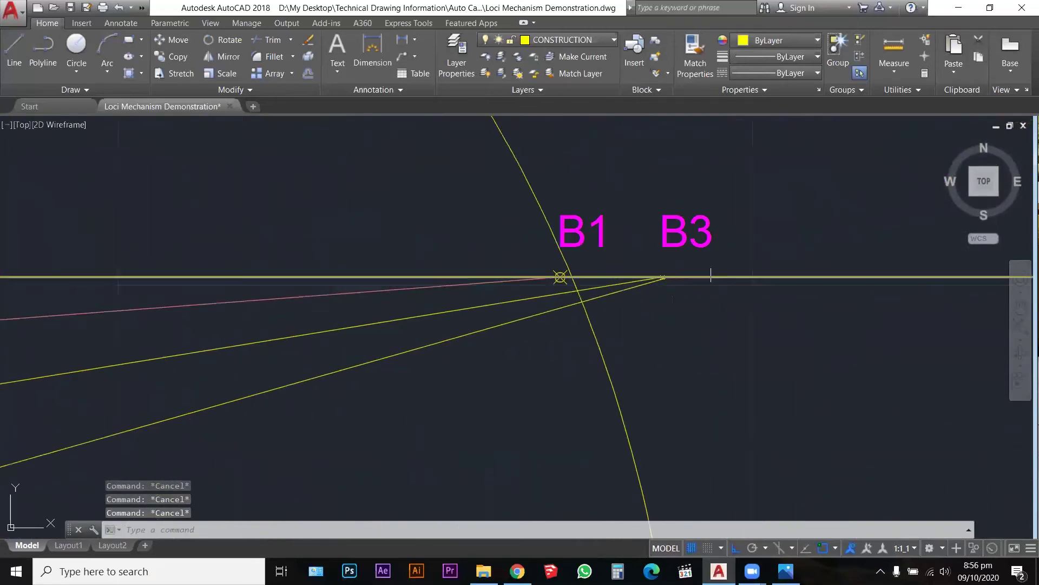
{"action": "scroll", "coordinate": [574, 260], "scroll_direction": "up", "scroll_amount": 2}
{"action": "scroll", "coordinate": [573, 268], "scroll_direction": "up", "scroll_amount": 2}
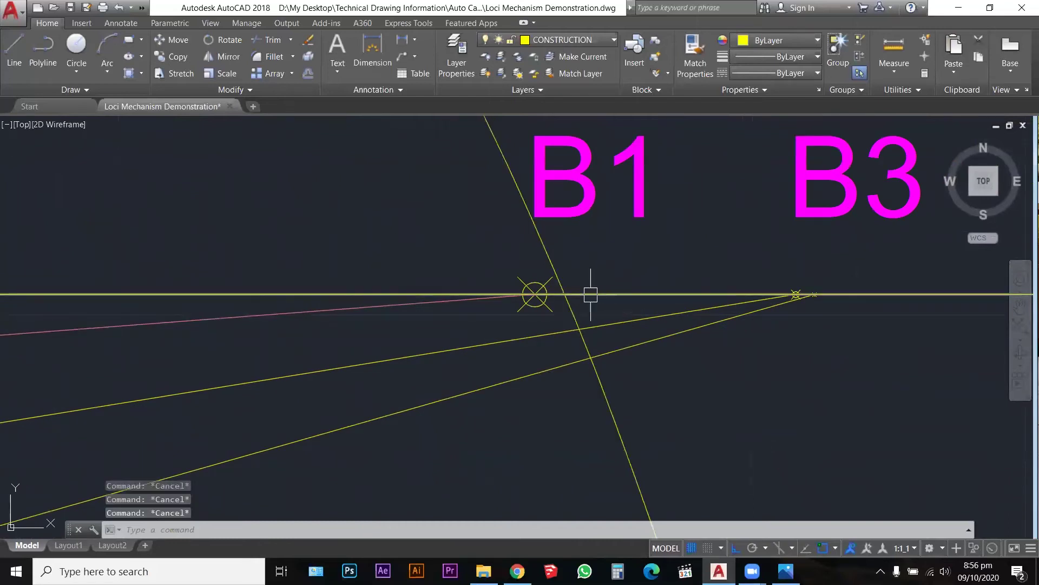
{"action": "type", "text": "l"}
{"action": "key", "text": "Return"}
{"action": "left_click", "coordinate": [539, 295]}
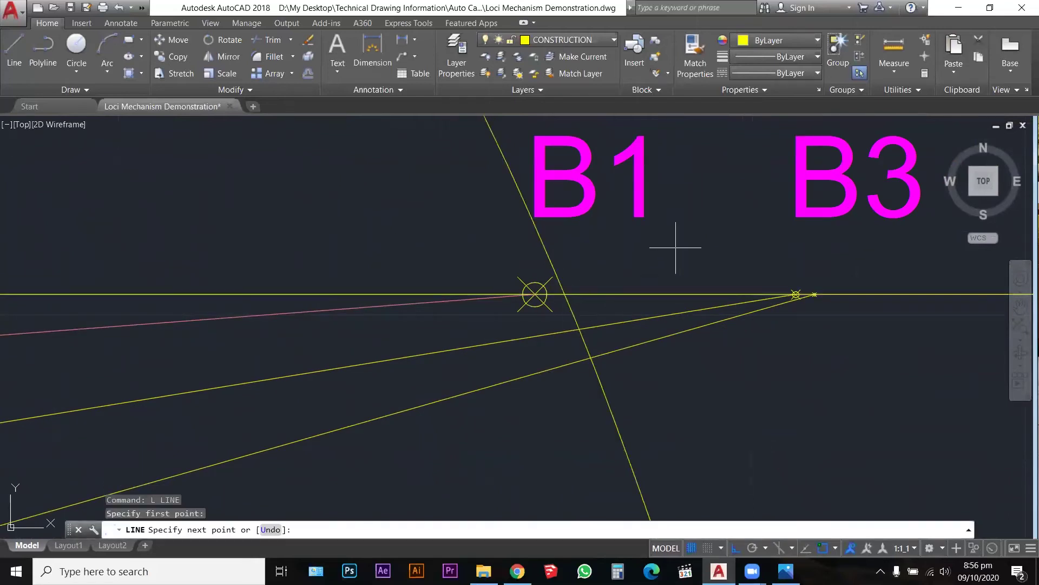
{"action": "scroll", "coordinate": [674, 246], "scroll_direction": "down", "scroll_amount": 12}
{"action": "scroll", "coordinate": [475, 335], "scroll_direction": "up", "scroll_amount": 6}
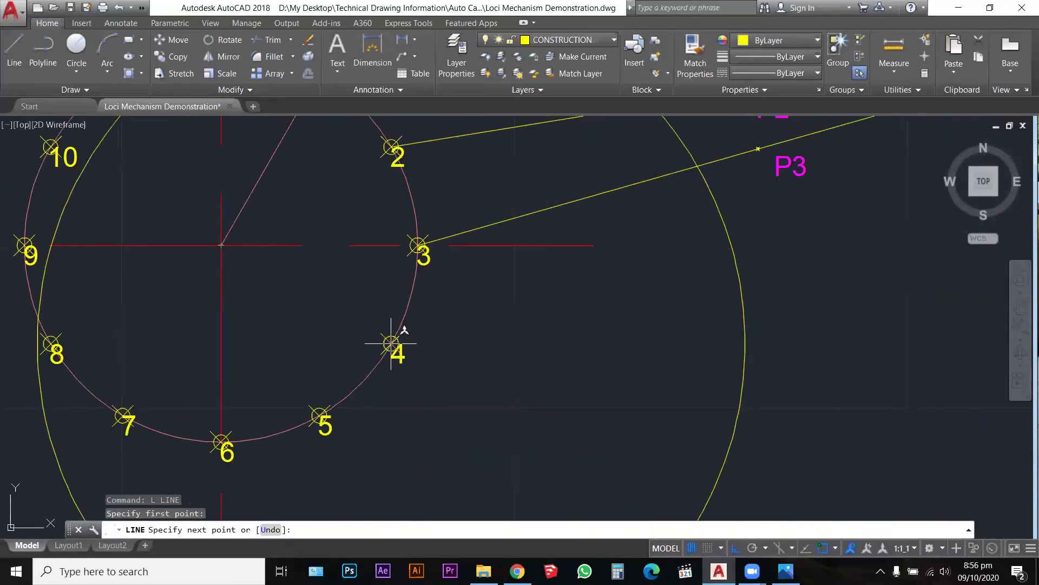
{"action": "left_click", "coordinate": [390, 343]}
{"action": "key", "text": "Escape"}
{"action": "key", "text": "Escape"}
{"action": "key", "text": "Escape"}
Copy the P3 point marker and label to where the smaller construction circle crosses the line from point 4
{"action": "scroll", "coordinate": [720, 233], "scroll_direction": "up", "scroll_amount": 4}
{"action": "scroll", "coordinate": [661, 260], "scroll_direction": "down", "scroll_amount": 3}
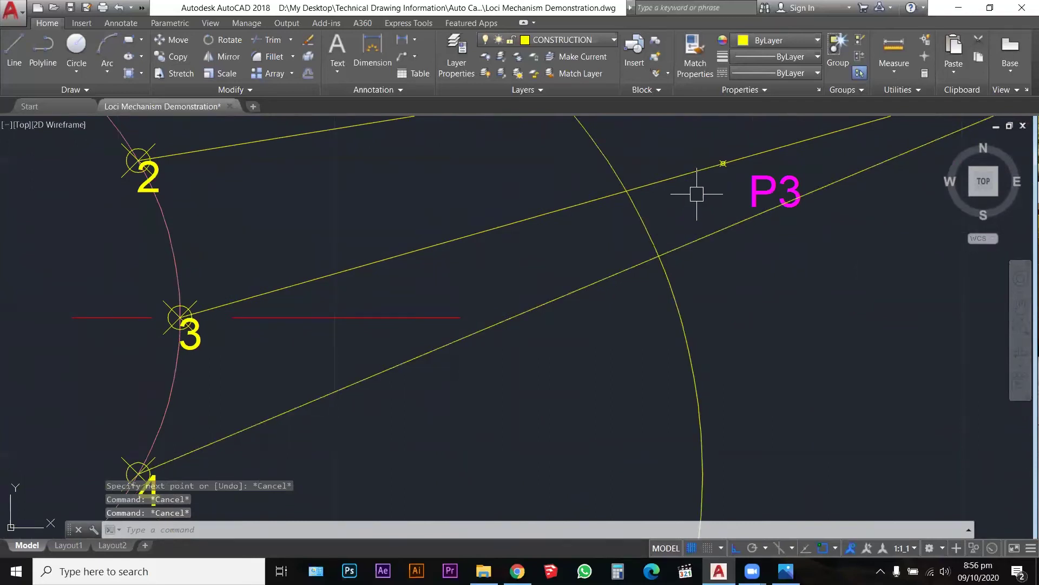
{"action": "type", "text": "co"}
{"action": "key", "text": "Return"}
{"action": "left_click", "coordinate": [706, 148]}
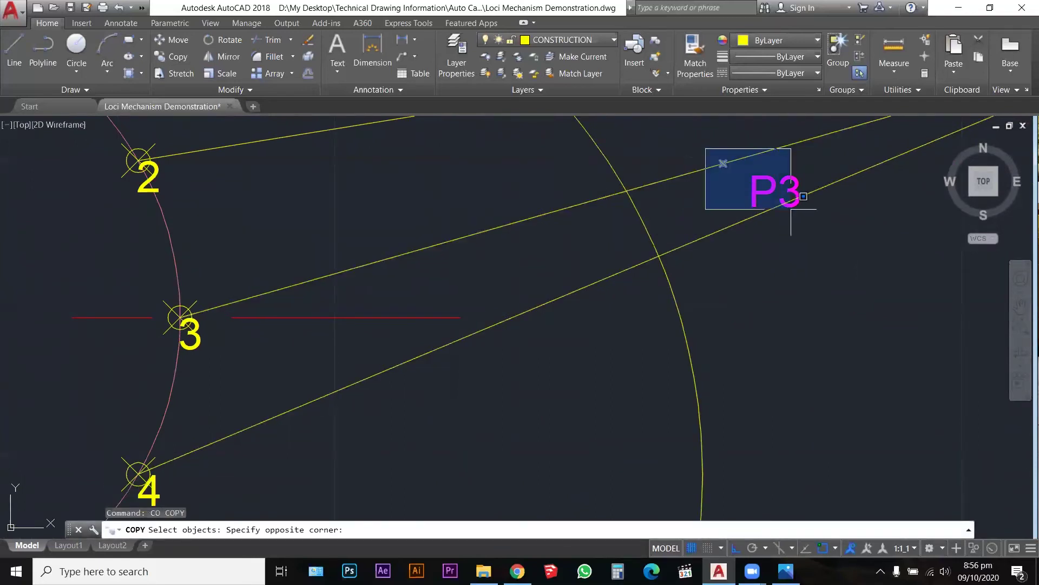
{"action": "left_click", "coordinate": [791, 208]}
{"action": "key", "text": "Return"}
{"action": "left_click", "coordinate": [723, 163]}
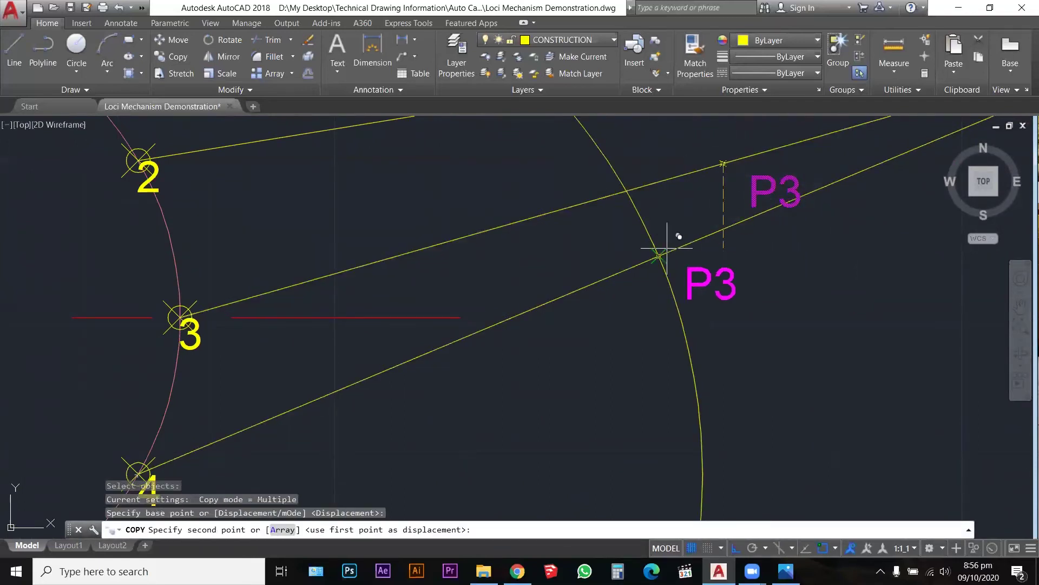
{"action": "left_click", "coordinate": [659, 255]}
{"action": "key", "text": "Escape"}
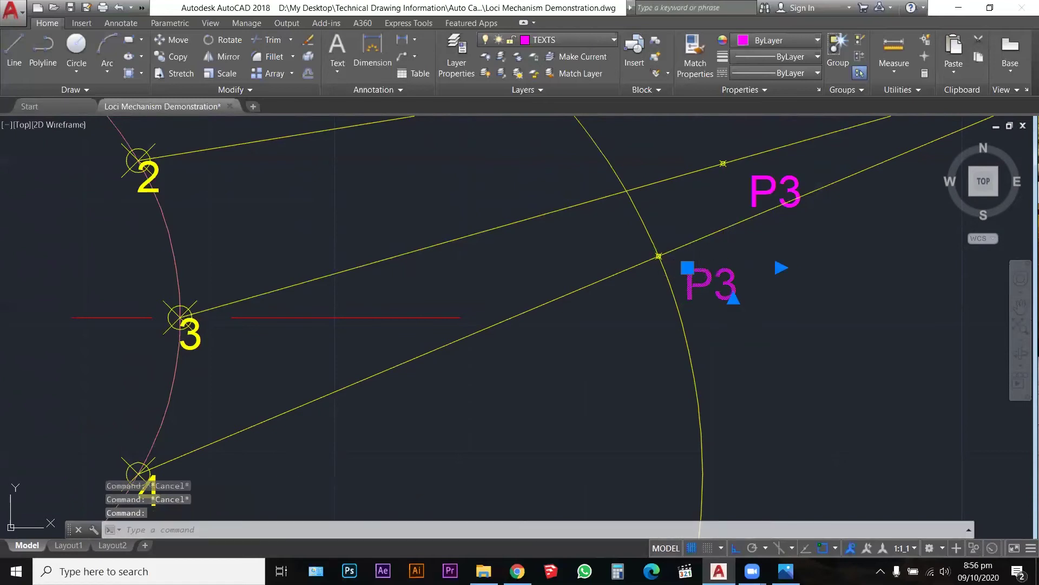
Edit the copied P3 label on the line from point 4 to read P4
{"action": "double_click", "coordinate": [714, 273]}
{"action": "type", "text": "4"}
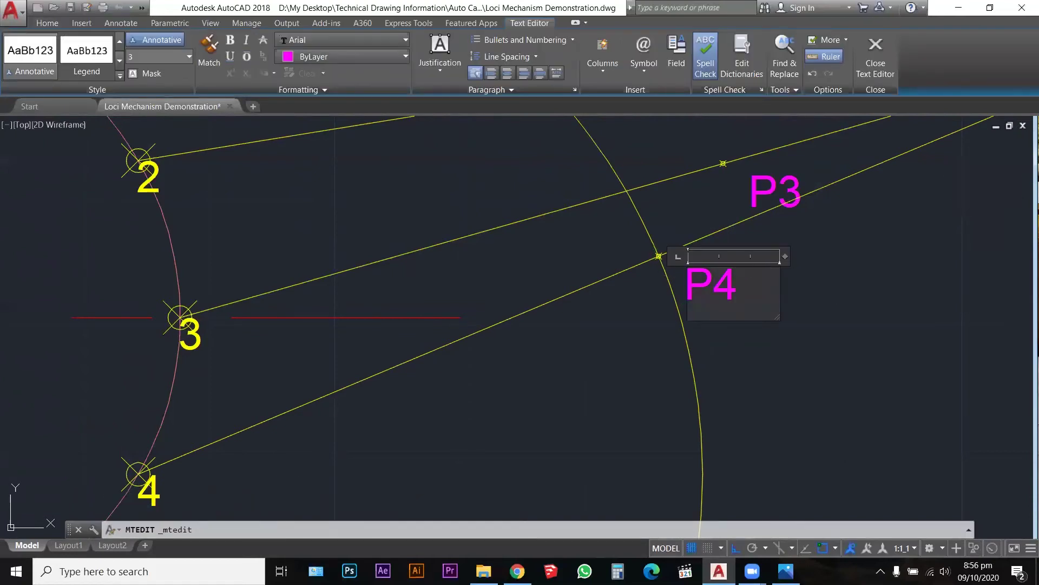
{"action": "left_click", "coordinate": [557, 371]}
{"action": "scroll", "coordinate": [557, 366], "scroll_direction": "down", "scroll_amount": 5}
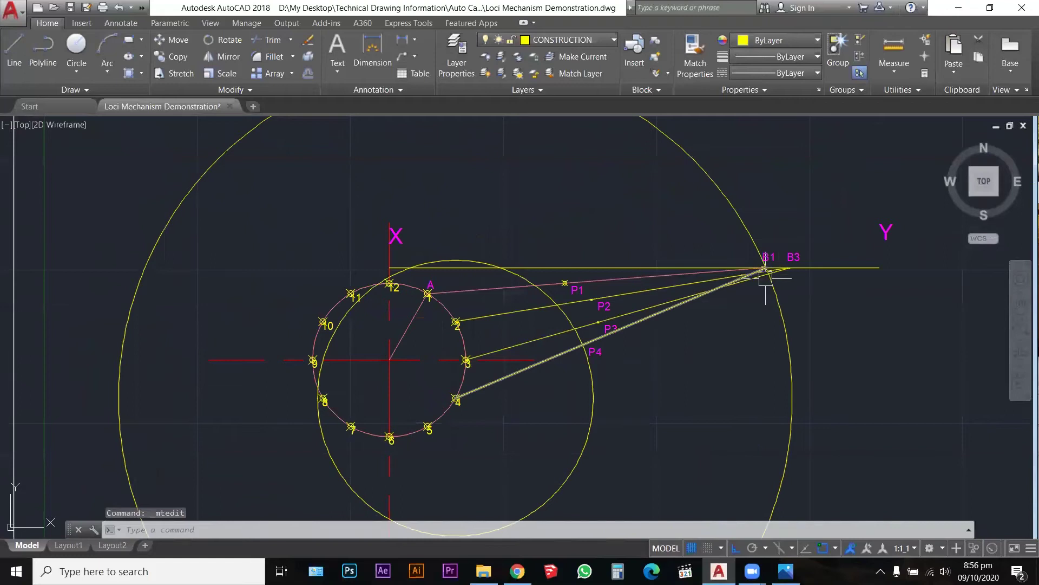
{"action": "key", "text": "Escape"}
{"action": "key", "text": "Escape"}
Move the large construction circle's centre from point 4 to point 5 of the crank circle
{"action": "left_click", "coordinate": [723, 190]}
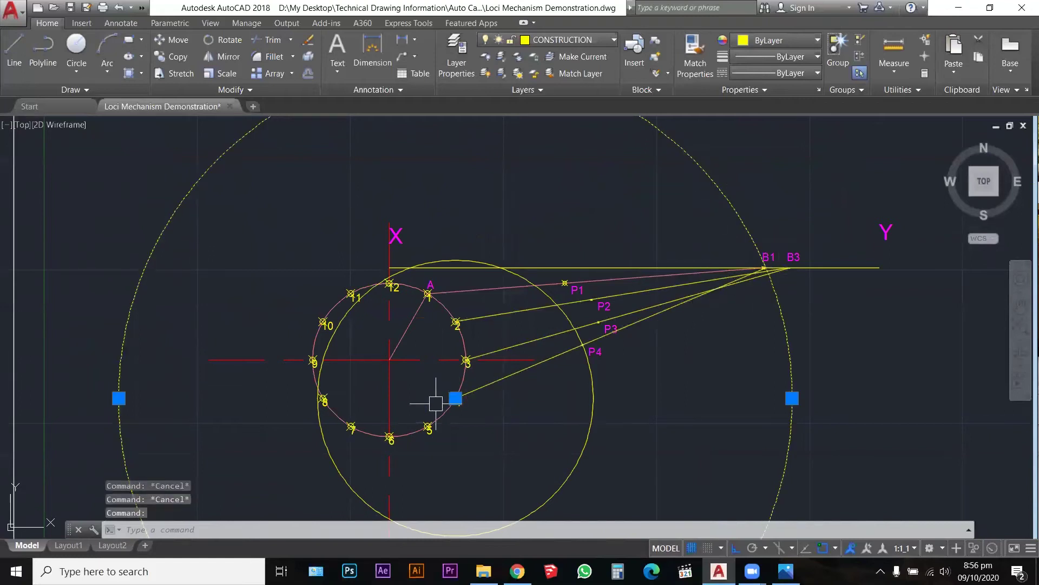
{"action": "left_click", "coordinate": [455, 399]}
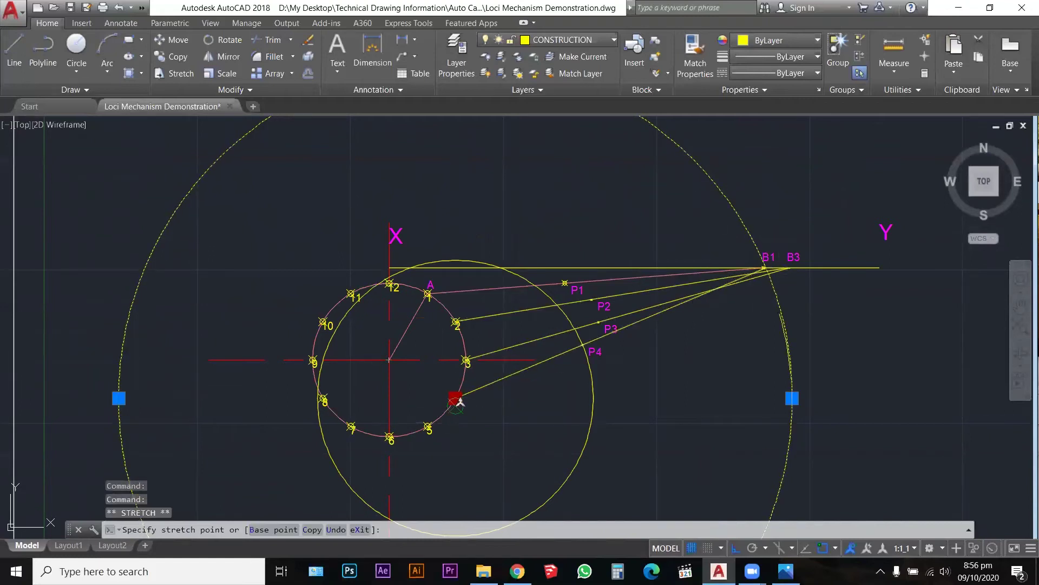
{"action": "scroll", "coordinate": [419, 428], "scroll_direction": "up", "scroll_amount": 4}
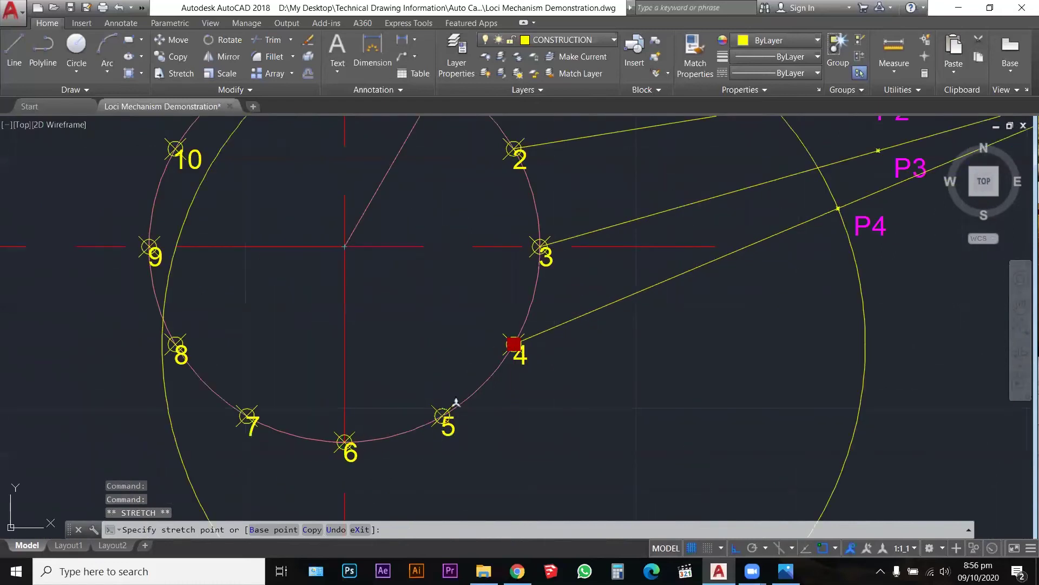
{"action": "left_click", "coordinate": [442, 416]}
{"action": "scroll", "coordinate": [441, 415], "scroll_direction": "down", "scroll_amount": 4}
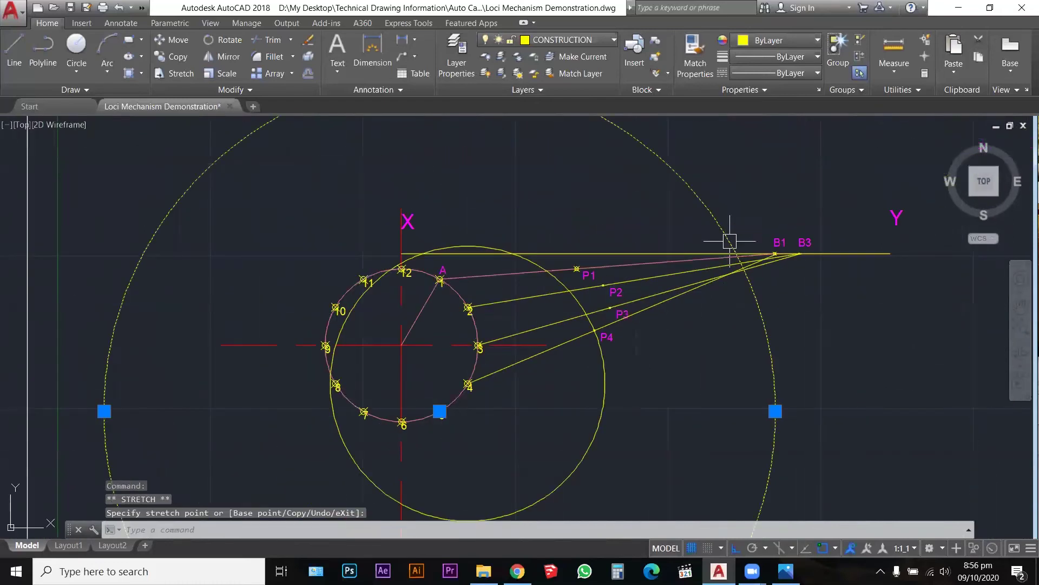
Move the smaller construction circle's centre from point 4 to point 5 of the crank circle
{"action": "left_click", "coordinate": [602, 358]}
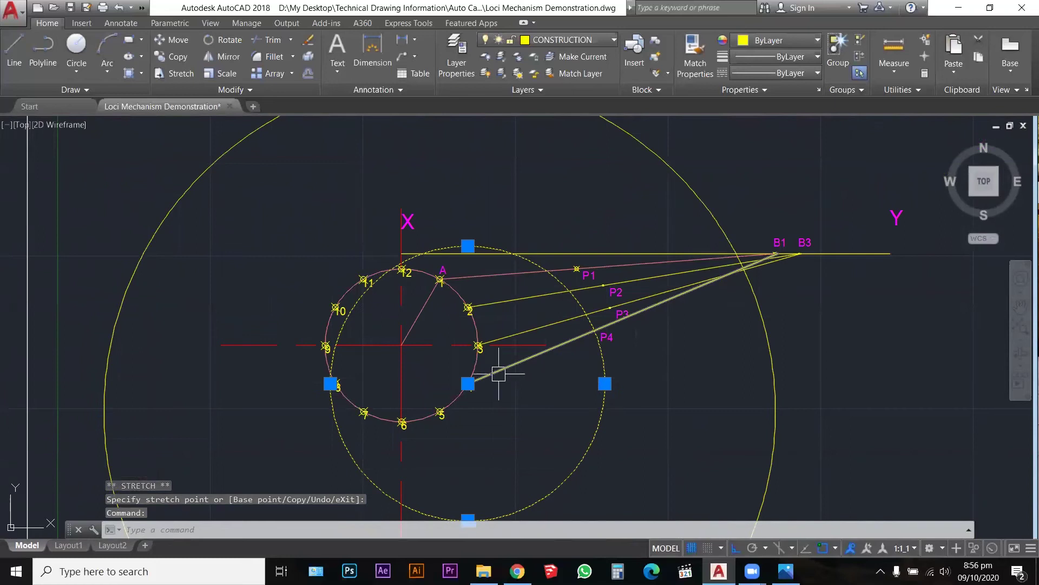
{"action": "left_click", "coordinate": [467, 384]}
{"action": "left_click", "coordinate": [441, 413]}
{"action": "key", "text": "Escape"}
{"action": "key", "text": "Escape"}
{"action": "key", "text": "Escape"}
Draw a line from the intersection of the large construction circle and line XY to point 5 on the crank circle
{"action": "type", "text": "l"}
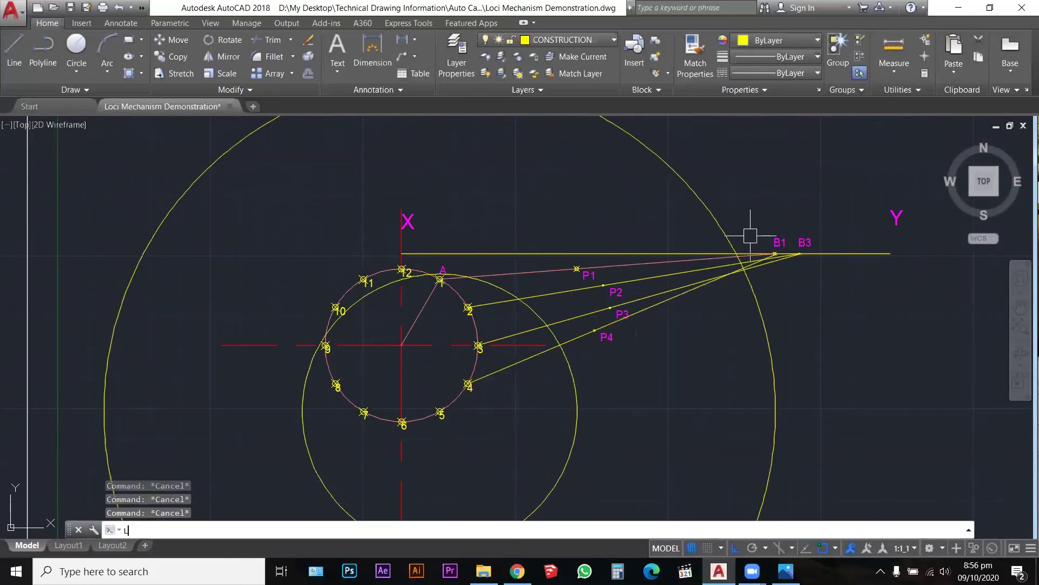
{"action": "key", "text": "Return"}
{"action": "scroll", "coordinate": [746, 243], "scroll_direction": "up", "scroll_amount": 7}
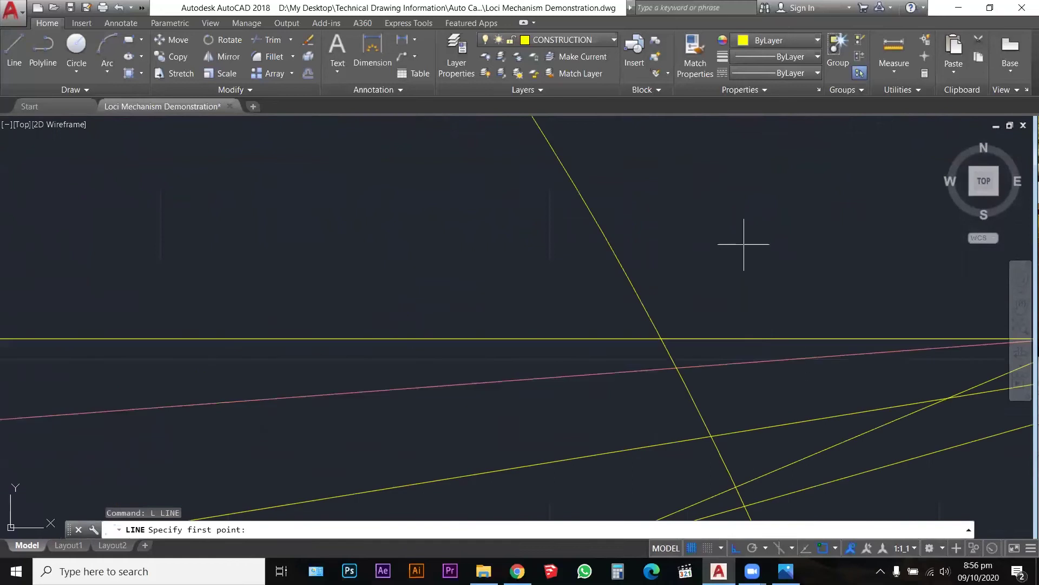
{"action": "left_click", "coordinate": [662, 338]}
{"action": "scroll", "coordinate": [668, 232], "scroll_direction": "down", "scroll_amount": 7}
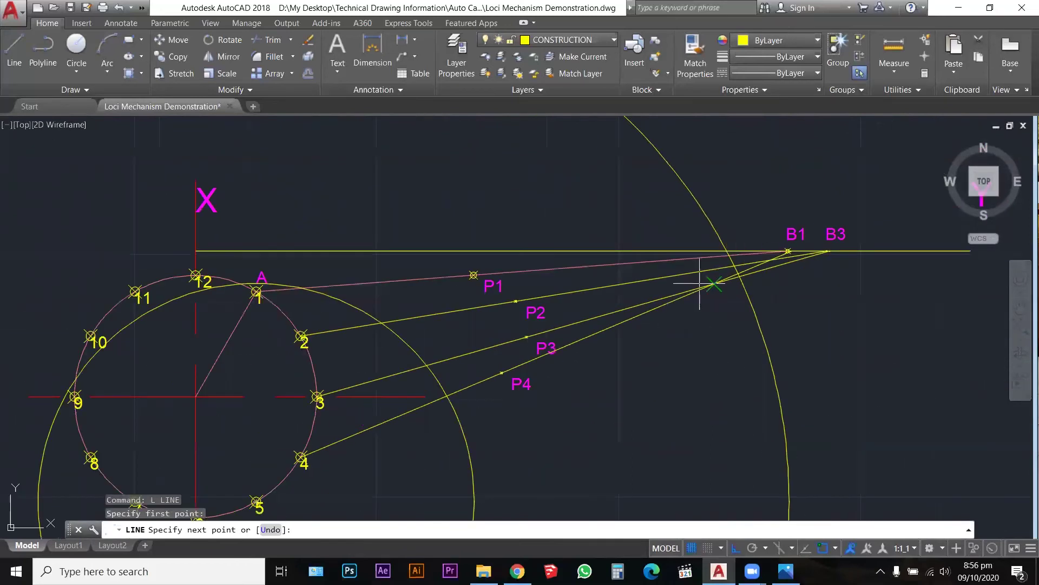
{"action": "left_click", "coordinate": [257, 502]}
{"action": "scroll", "coordinate": [597, 240], "scroll_direction": "down", "scroll_amount": 4}
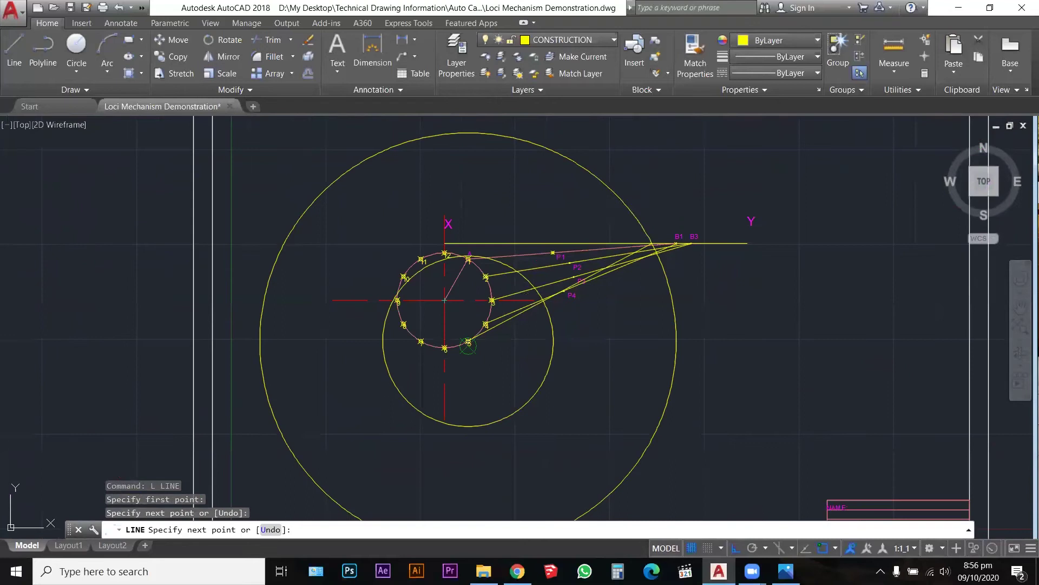
{"action": "scroll", "coordinate": [448, 363], "scroll_direction": "up", "scroll_amount": 9}
{"action": "scroll", "coordinate": [450, 358], "scroll_direction": "down", "scroll_amount": 4}
{"action": "key", "text": "Escape"}
{"action": "key", "text": "Escape"}
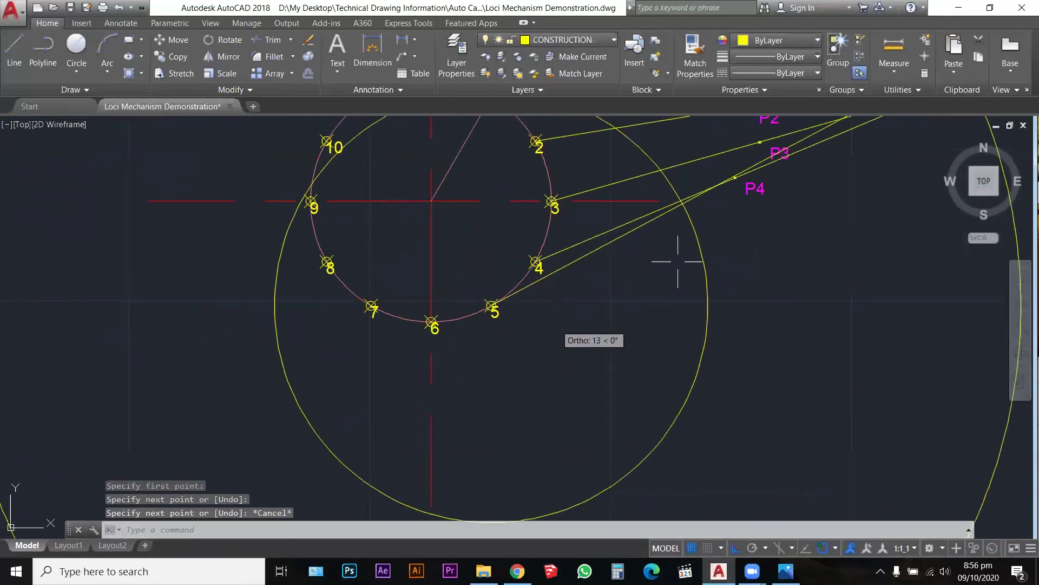
Copy the P4 point marker and label to where the smaller construction circle crosses the line from point 4
{"action": "scroll", "coordinate": [666, 238], "scroll_direction": "up", "scroll_amount": 7}
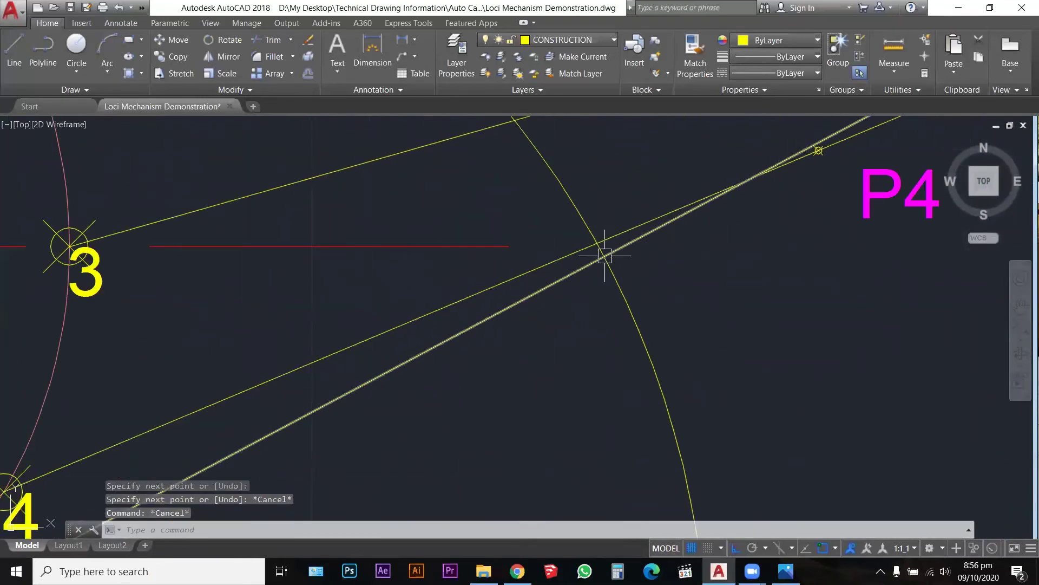
{"action": "scroll", "coordinate": [605, 256], "scroll_direction": "down", "scroll_amount": 2}
{"action": "left_click", "coordinate": [693, 177]}
{"action": "left_click", "coordinate": [846, 273]}
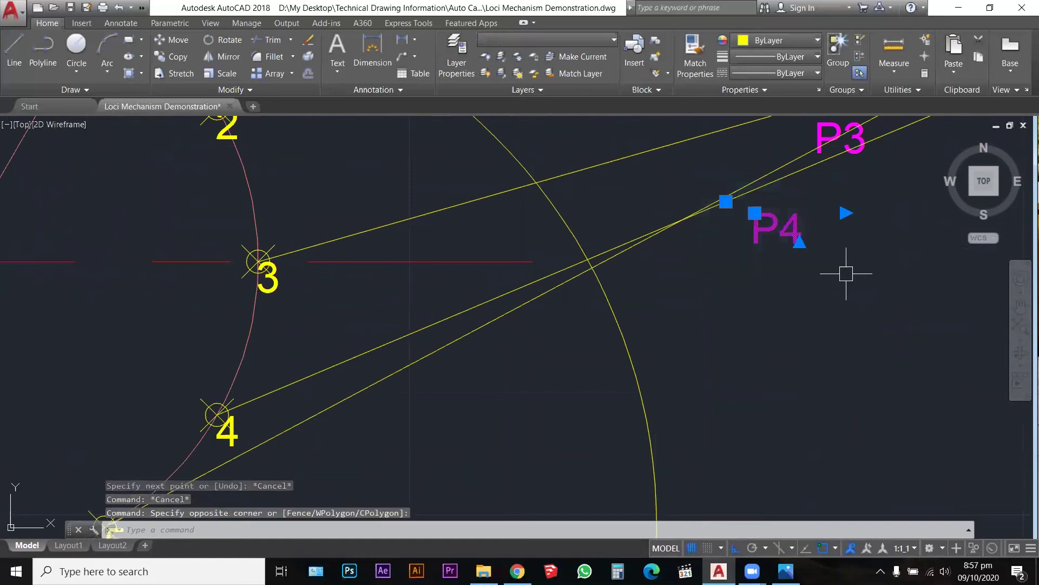
{"action": "type", "text": "co"}
{"action": "key", "text": "Return"}
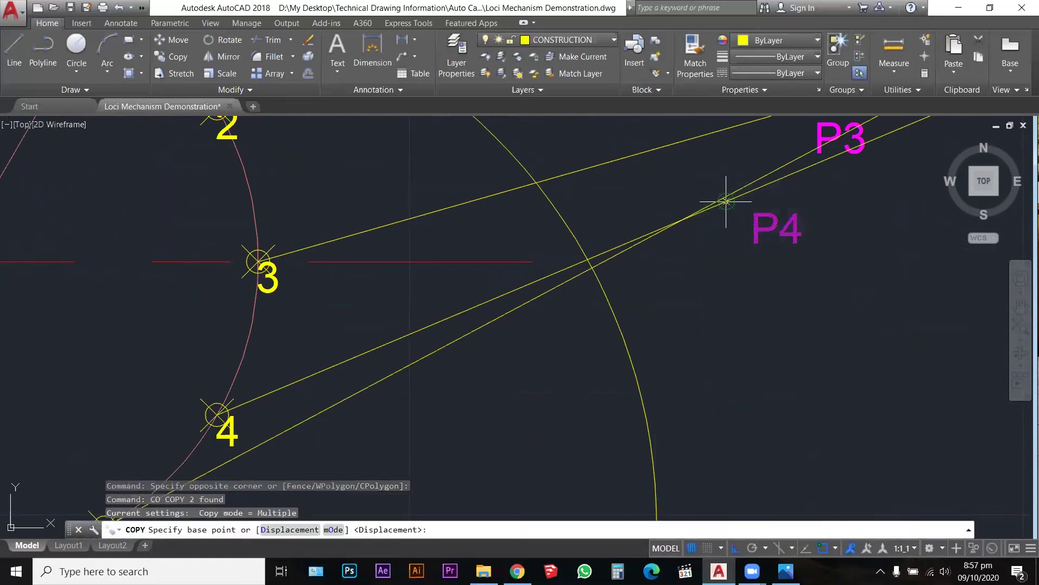
{"action": "left_click", "coordinate": [726, 201]}
{"action": "left_click", "coordinate": [587, 260]}
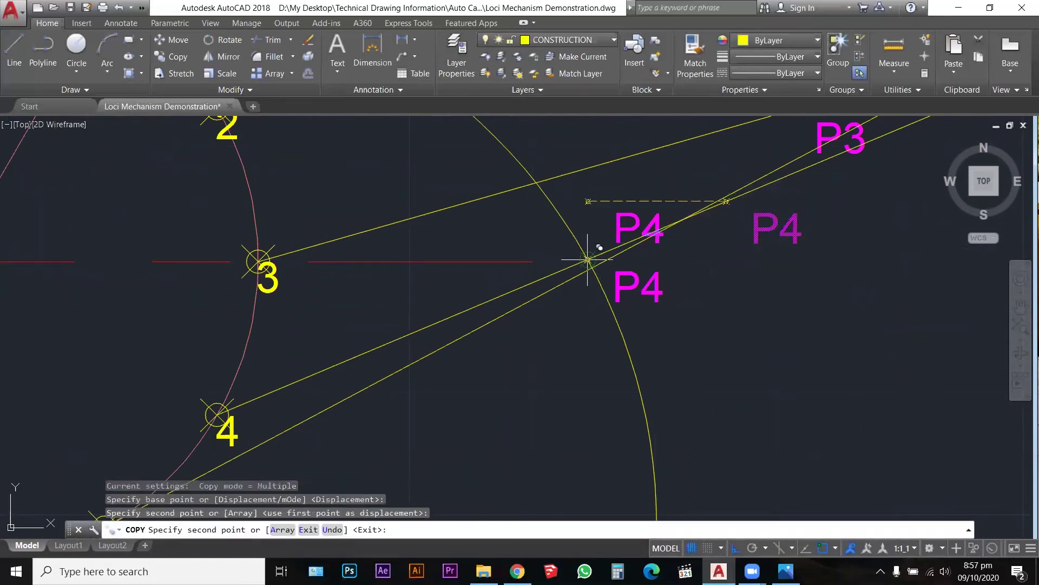
{"action": "key", "text": "Escape"}
{"action": "key", "text": "Escape"}
{"action": "key", "text": "Escape"}
Edit the copied P4 label on the smaller construction circle to read P5
{"action": "double_click", "coordinate": [633, 277]}
{"action": "key", "text": "shift+Left"}
{"action": "type", "text": "5"}
{"action": "key", "text": "Escape"}
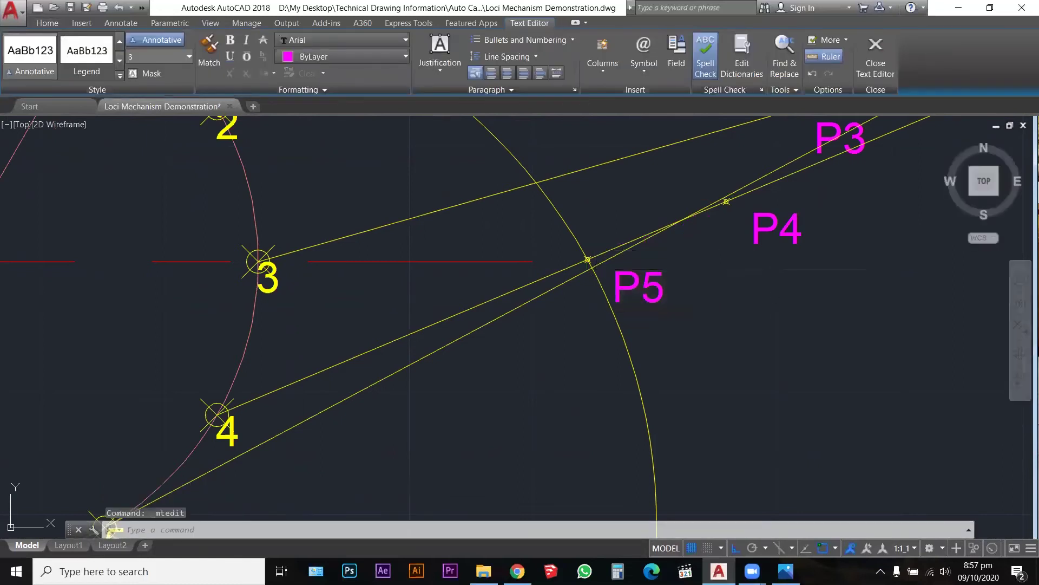
{"action": "scroll", "coordinate": [638, 342], "scroll_direction": "down", "scroll_amount": 3}
{"action": "scroll", "coordinate": [617, 302], "scroll_direction": "up", "scroll_amount": 6}
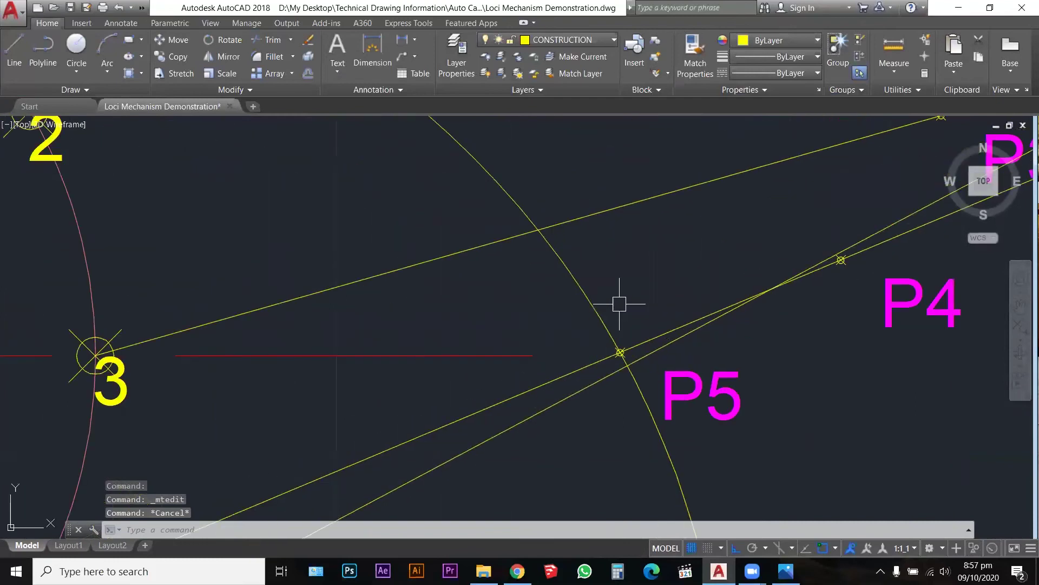
Move the large construction circle's centre from point 5 to point 6 of the crank circle
{"action": "scroll", "coordinate": [617, 302], "scroll_direction": "down", "scroll_amount": 8}
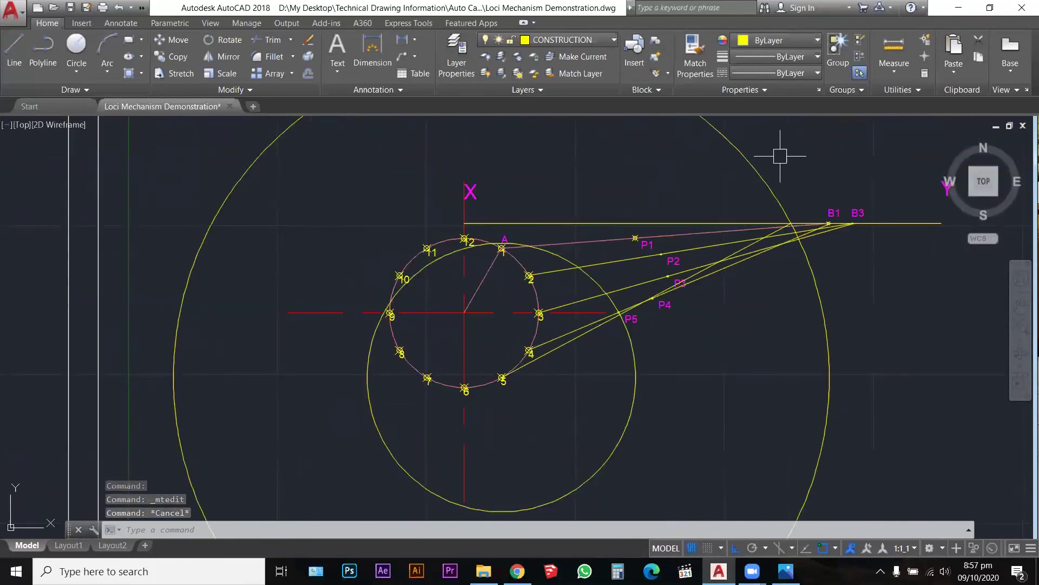
{"action": "left_click", "coordinate": [746, 160]}
{"action": "left_click", "coordinate": [501, 377]}
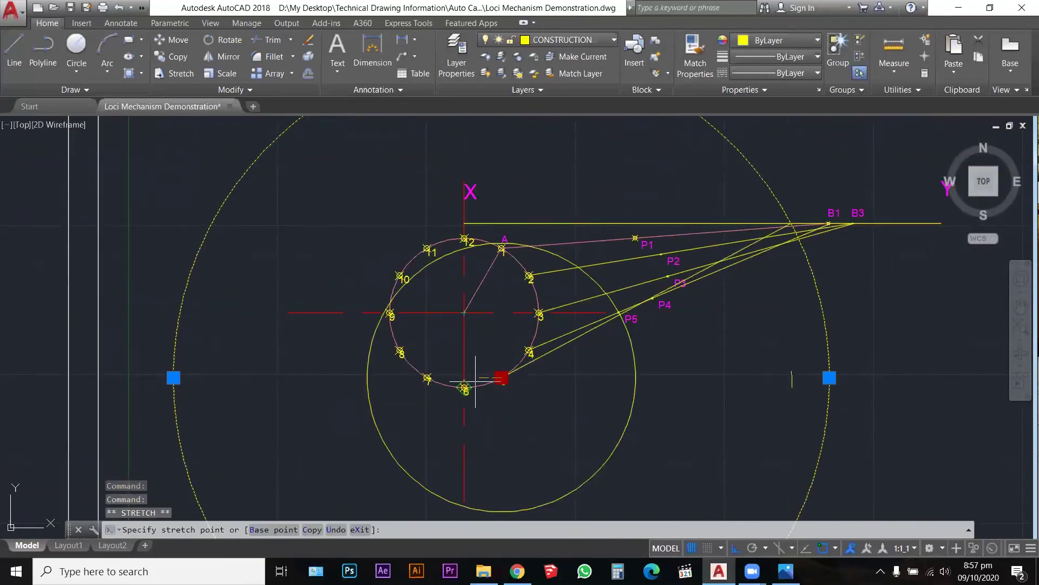
Move the smaller construction circle's centre from point 5 to point 6 of the crank circle
{"action": "left_click", "coordinate": [636, 361]}
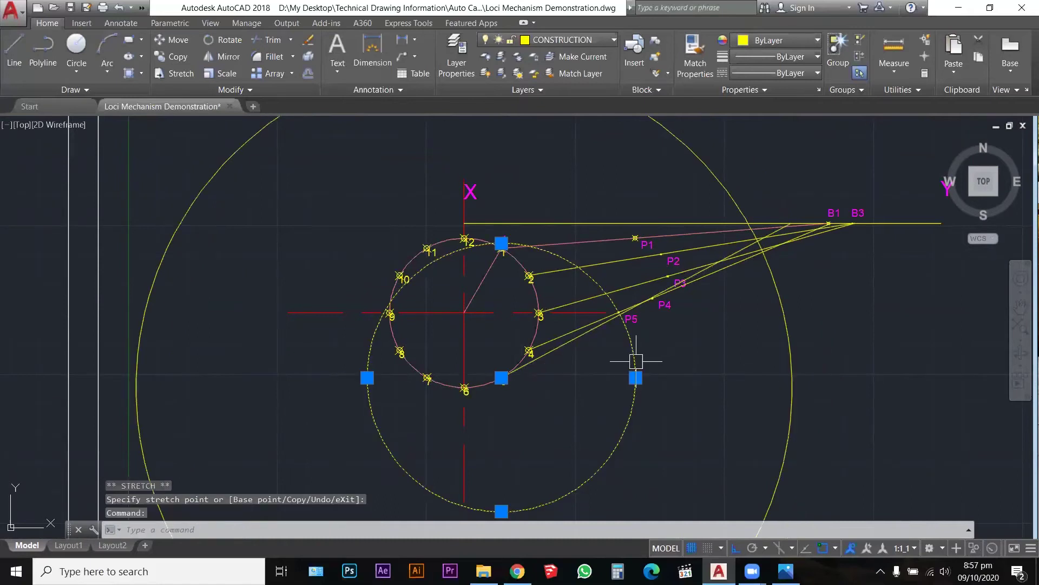
{"action": "left_click", "coordinate": [502, 378]}
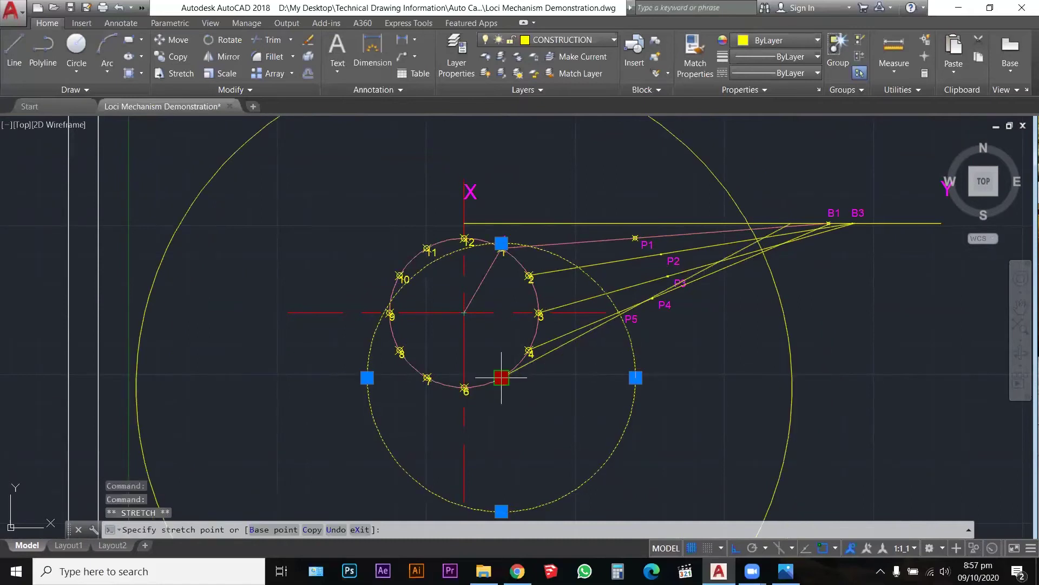
{"action": "left_click", "coordinate": [464, 387]}
{"action": "key", "text": "Escape"}
{"action": "key", "text": "Escape"}
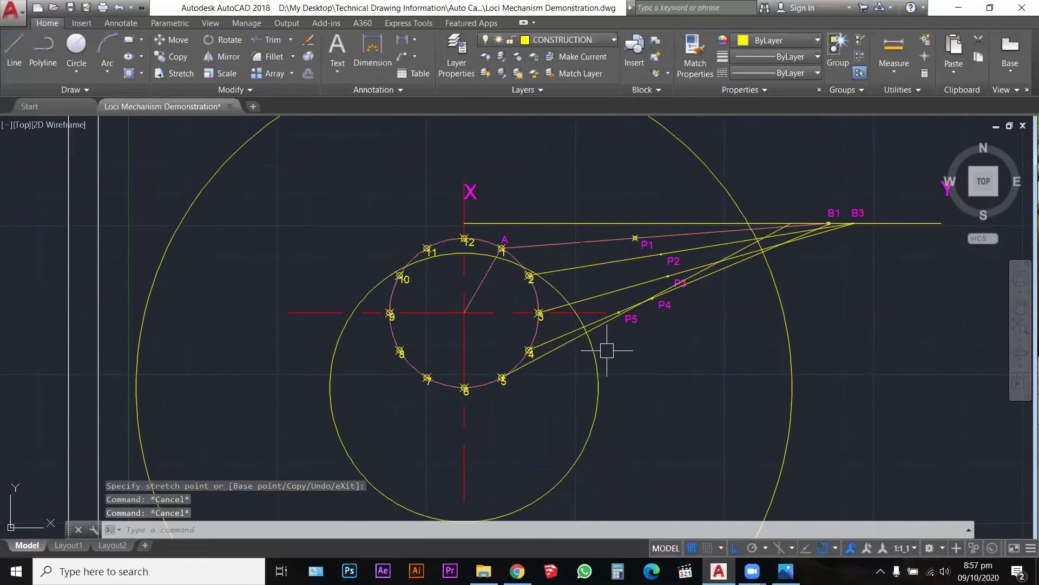
Draw a line from the intersection of the large construction circle and line XY to point 6 on the crank circle
{"action": "type", "text": "L"}
{"action": "key", "text": "Return"}
{"action": "scroll", "coordinate": [766, 212], "scroll_direction": "up", "scroll_amount": 5}
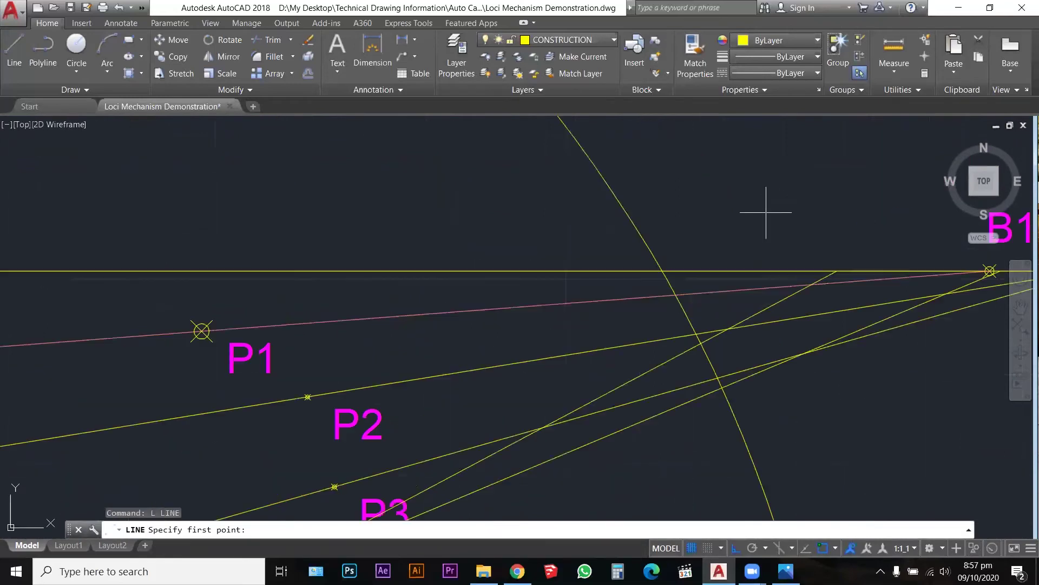
{"action": "left_click", "coordinate": [661, 270]}
{"action": "scroll", "coordinate": [724, 221], "scroll_direction": "down", "scroll_amount": 6}
{"action": "scroll", "coordinate": [615, 291], "scroll_direction": "up", "scroll_amount": 6}
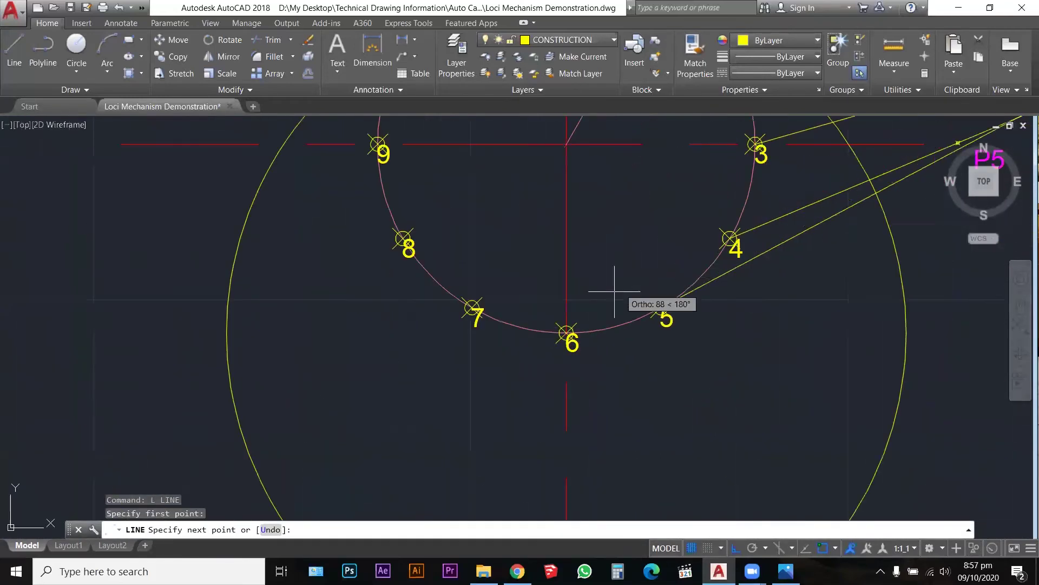
{"action": "left_click", "coordinate": [568, 331]}
{"action": "scroll", "coordinate": [567, 338], "scroll_direction": "down", "scroll_amount": 6}
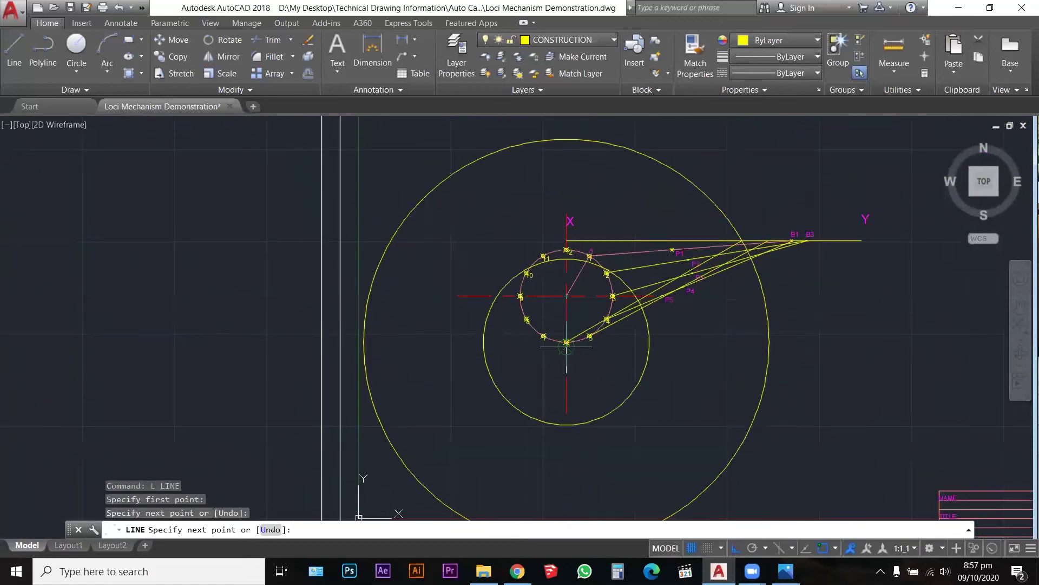
{"action": "scroll", "coordinate": [680, 302], "scroll_direction": "up", "scroll_amount": 5}
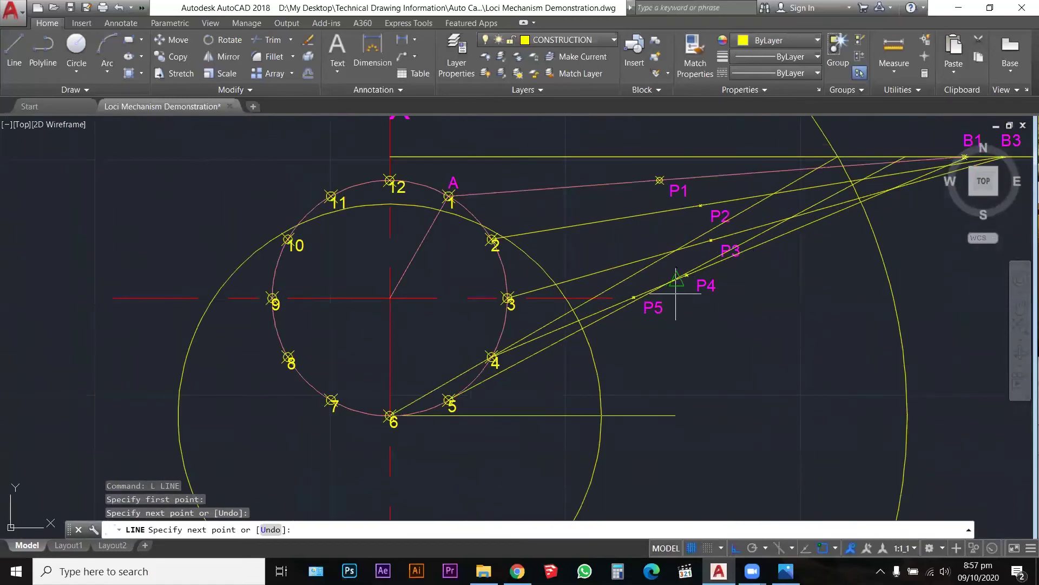
{"action": "key", "text": "Escape"}
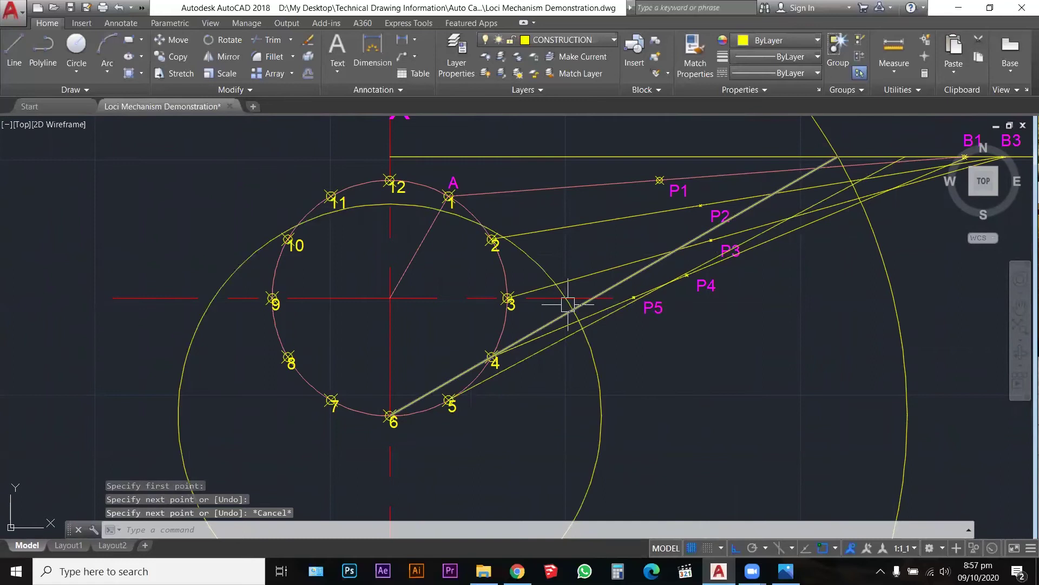
Copy the P5 point marker and label to where the smaller construction circle crosses the line from point 6
{"action": "scroll", "coordinate": [576, 300], "scroll_direction": "up", "scroll_amount": 2}
{"action": "scroll", "coordinate": [536, 301], "scroll_direction": "up", "scroll_amount": 2}
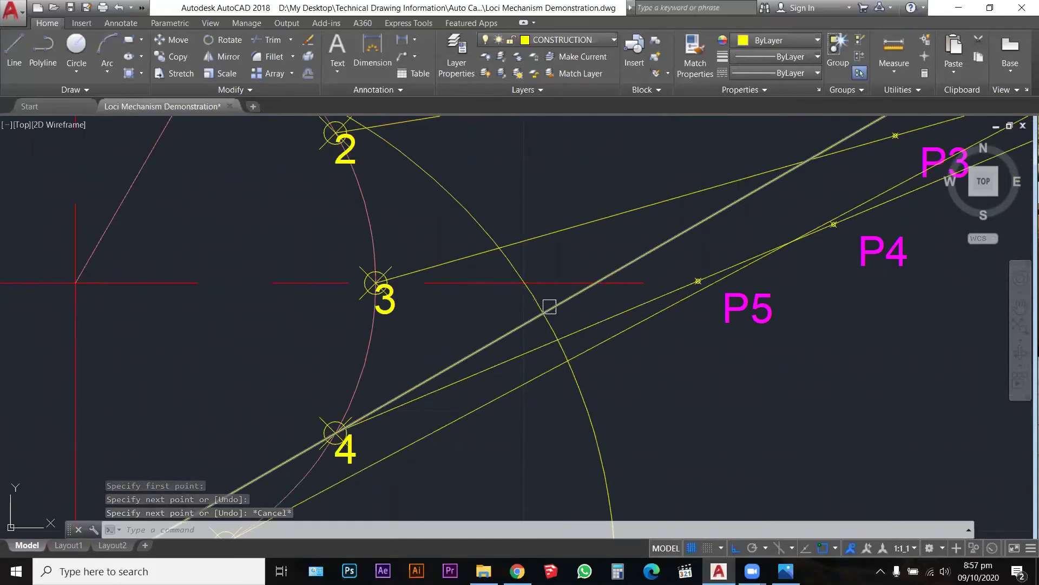
{"action": "key", "text": "Escape"}
{"action": "key", "text": "Escape"}
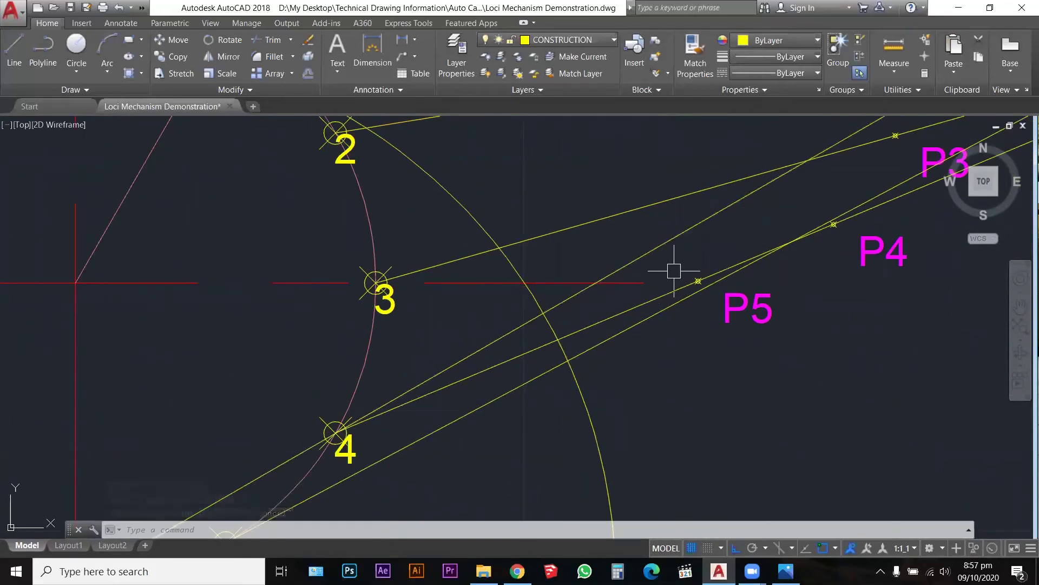
{"action": "left_click", "coordinate": [691, 260]}
{"action": "left_click", "coordinate": [817, 330]}
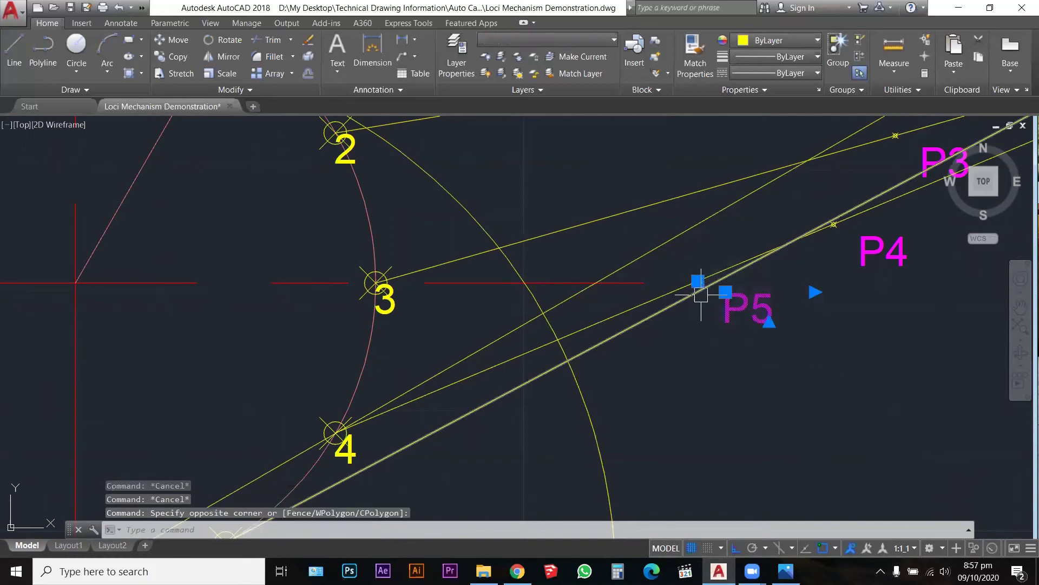
{"action": "type", "text": "co"}
{"action": "key", "text": "Return"}
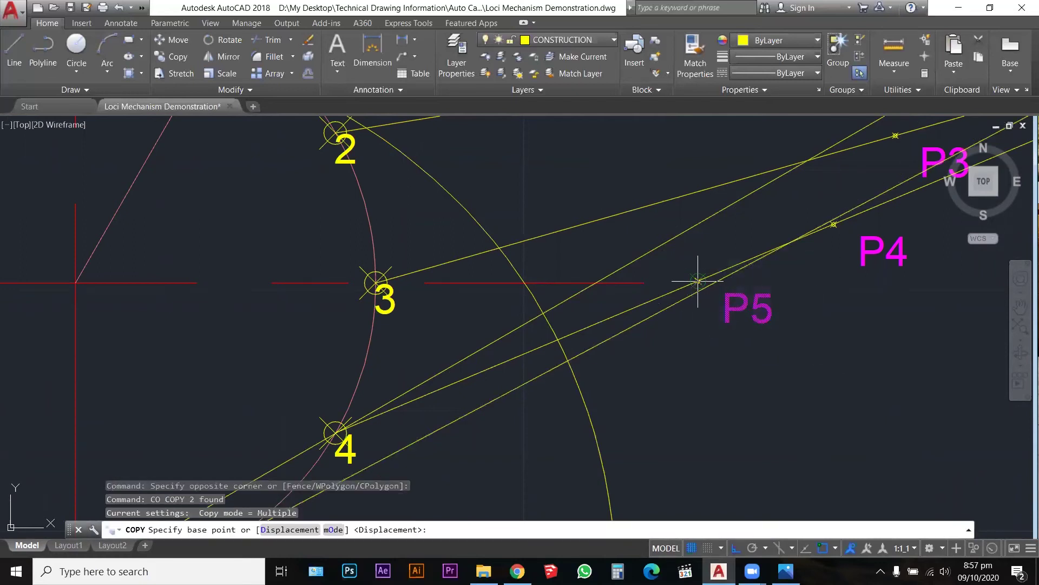
{"action": "left_click", "coordinate": [698, 281]}
{"action": "scroll", "coordinate": [544, 305], "scroll_direction": "up", "scroll_amount": 5}
{"action": "left_click", "coordinate": [541, 338]}
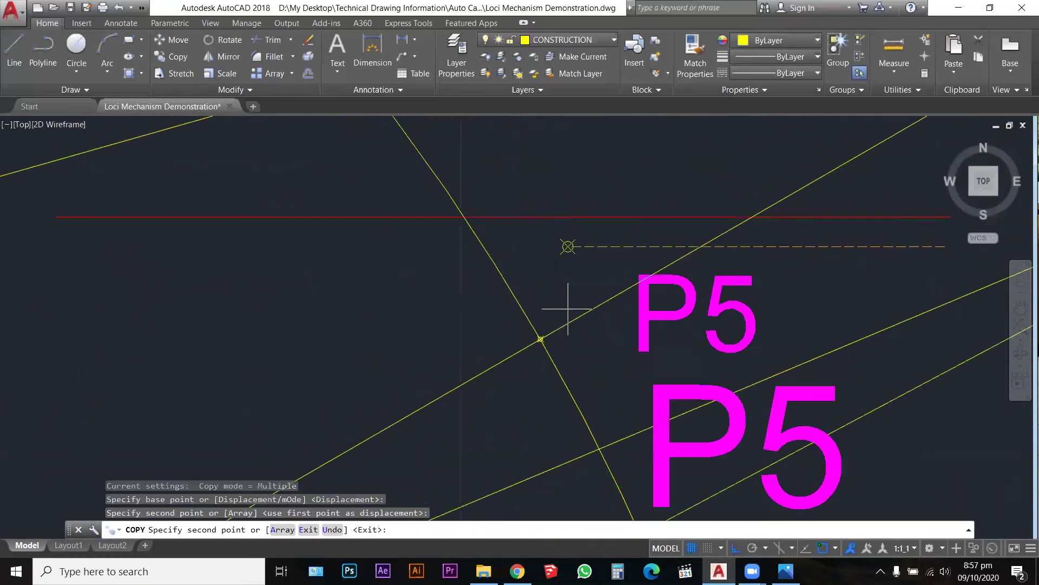
{"action": "scroll", "coordinate": [568, 308], "scroll_direction": "down", "scroll_amount": 5}
{"action": "key", "text": "Escape"}
{"action": "key", "text": "Escape"}
{"action": "key", "text": "Escape"}
Edit the copied P5 label on the smaller construction circle to read P6
{"action": "double_click", "coordinate": [615, 341]}
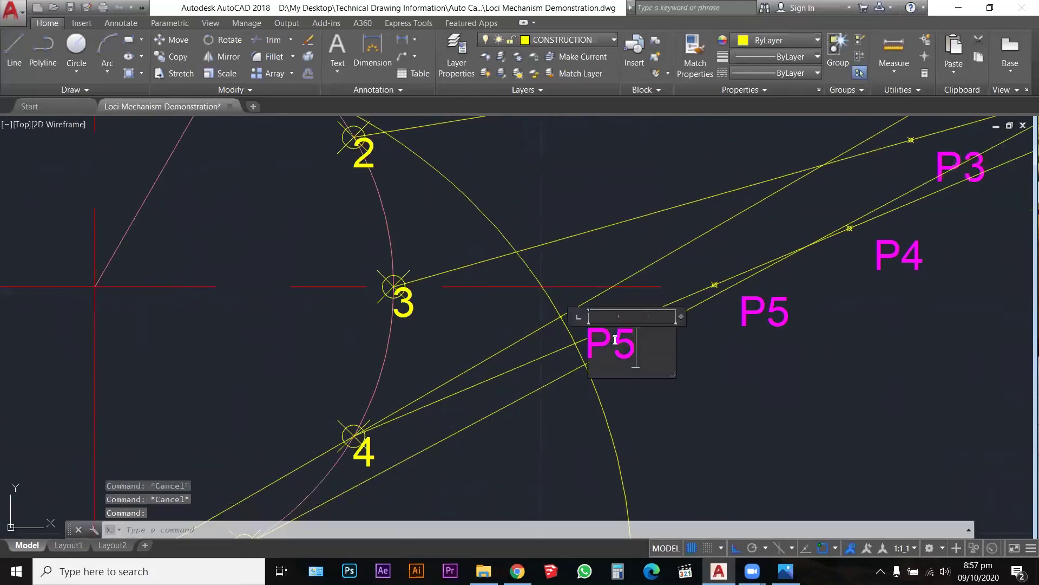
{"action": "left_click_drag", "start_coordinate": [616, 341], "coordinate": [664, 348]}
{"action": "type", "text": "6"}
{"action": "key", "text": "Escape"}
{"action": "key", "text": "Escape"}
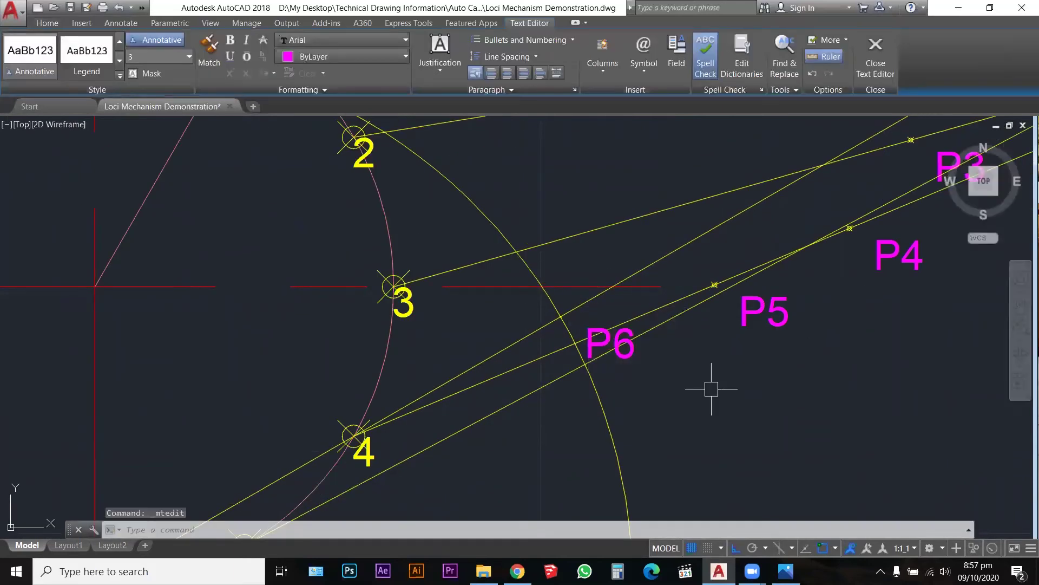
Move the shared centre of both construction circles from point 6 to point 7 of the crank circle
{"action": "scroll", "coordinate": [708, 255], "scroll_direction": "down", "scroll_amount": 4}
{"action": "scroll", "coordinate": [609, 251], "scroll_direction": "down", "scroll_amount": 2}
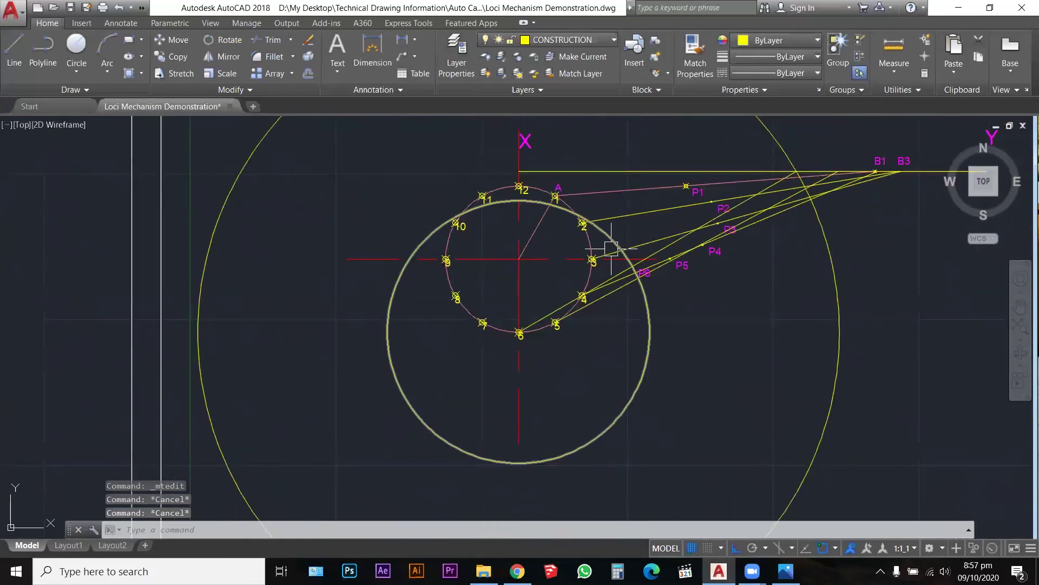
{"action": "left_click", "coordinate": [612, 239]}
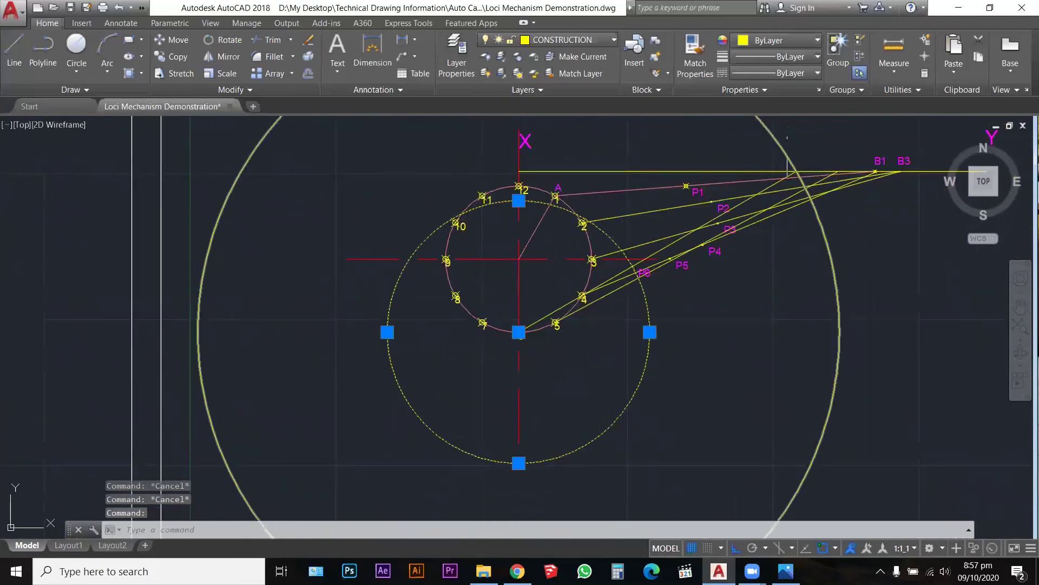
{"action": "left_click", "coordinate": [765, 135]}
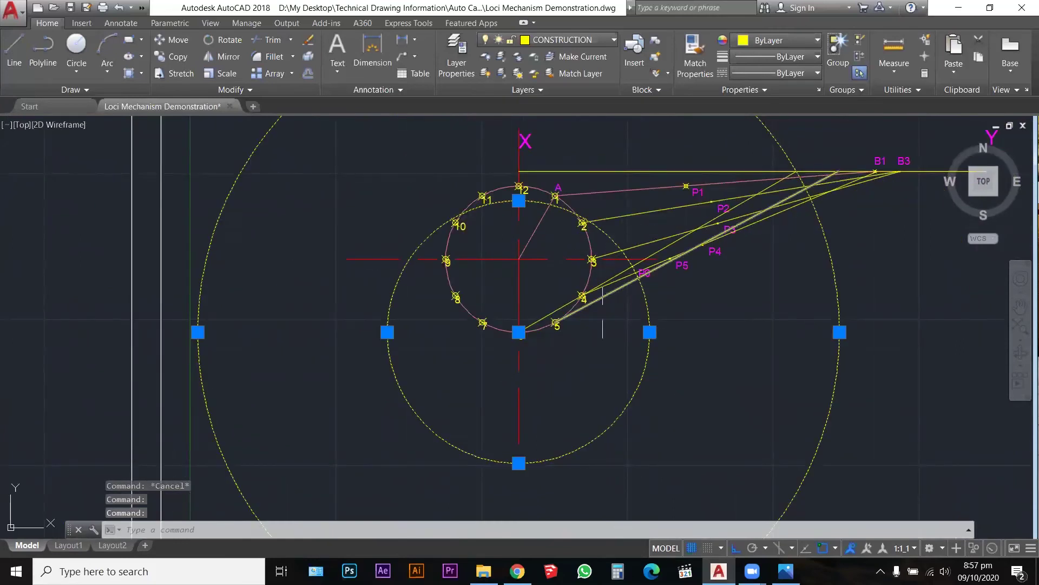
{"action": "left_click", "coordinate": [518, 332]}
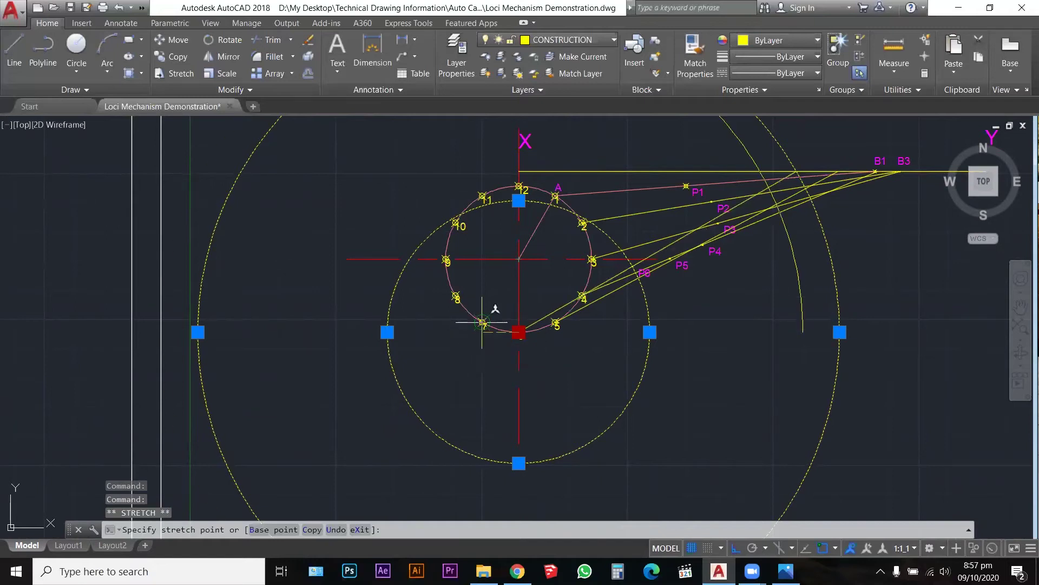
{"action": "scroll", "coordinate": [484, 322], "scroll_direction": "up", "scroll_amount": 2}
{"action": "scroll", "coordinate": [485, 322], "scroll_direction": "up", "scroll_amount": 2}
{"action": "scroll", "coordinate": [486, 313], "scroll_direction": "down", "scroll_amount": 5}
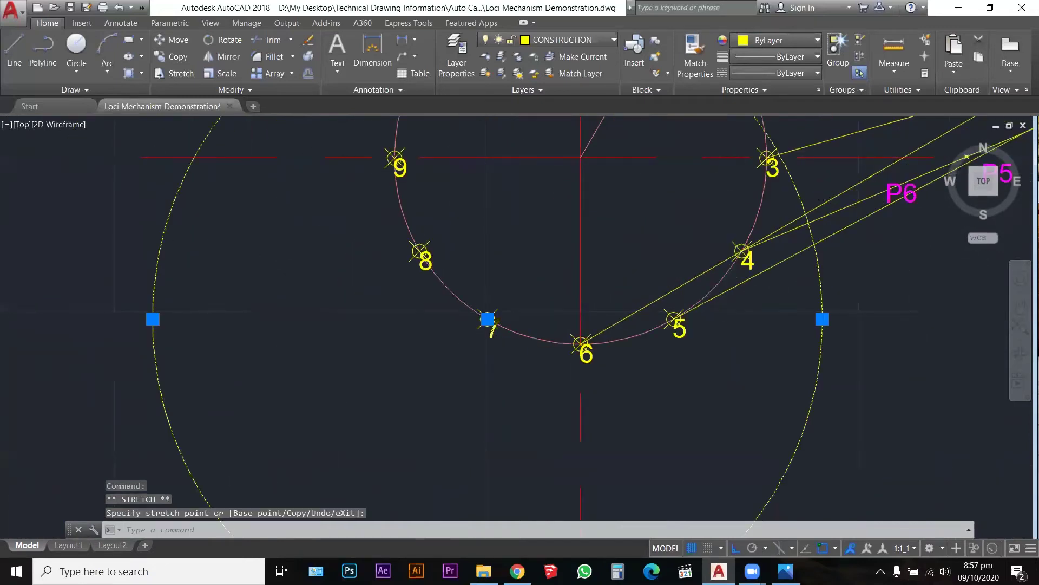
{"action": "key", "text": "Escape"}
{"action": "key", "text": "Escape"}
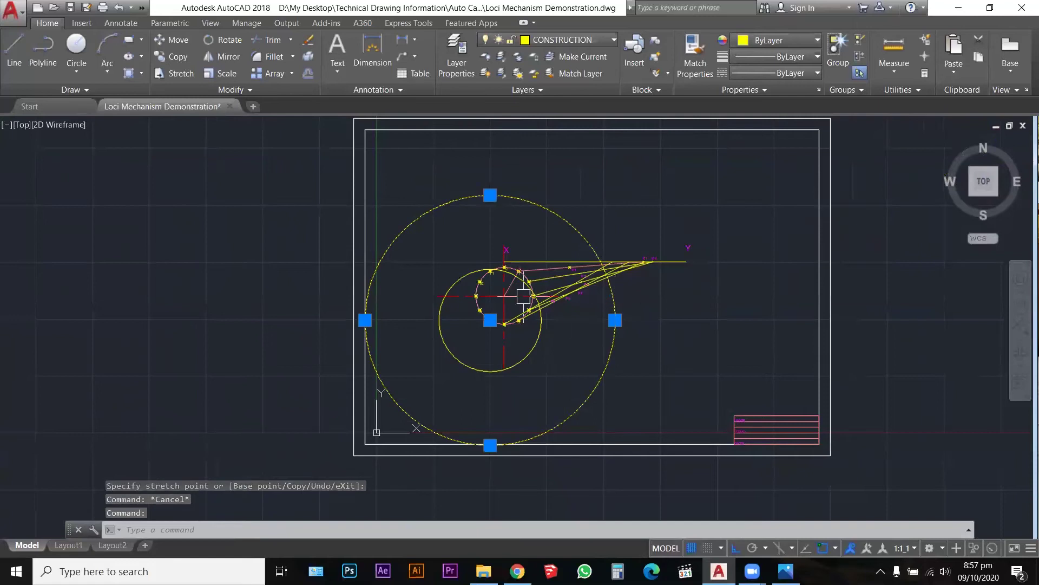
Draw a line from the intersection of the large construction circle and line XY to point 7 on the crank circle
{"action": "scroll", "coordinate": [523, 280], "scroll_direction": "up", "scroll_amount": 3}
{"action": "type", "text": "l"}
{"action": "key", "text": "Return"}
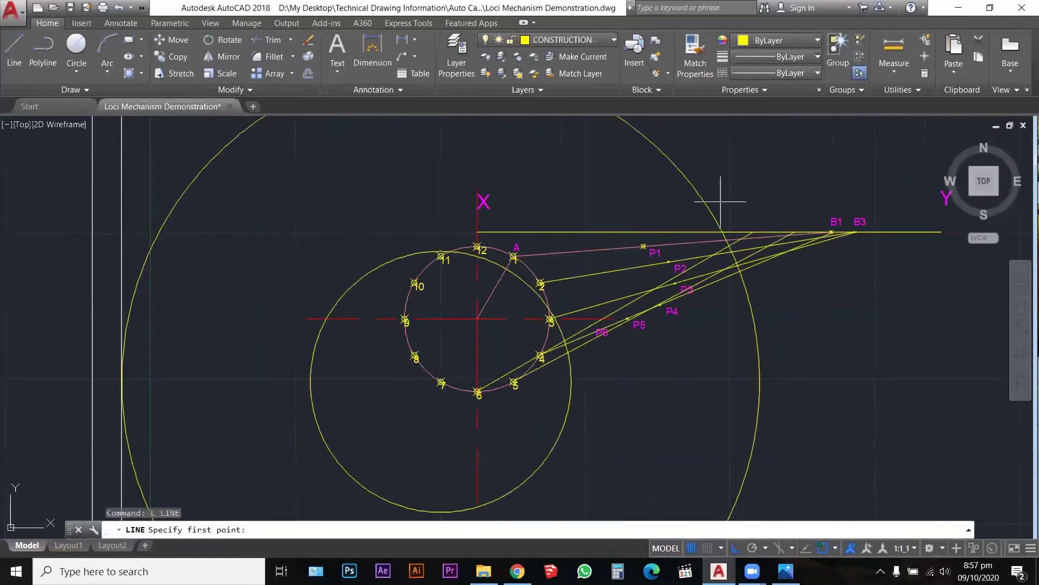
{"action": "left_click", "coordinate": [722, 231]}
{"action": "scroll", "coordinate": [750, 208], "scroll_direction": "up", "scroll_amount": 3}
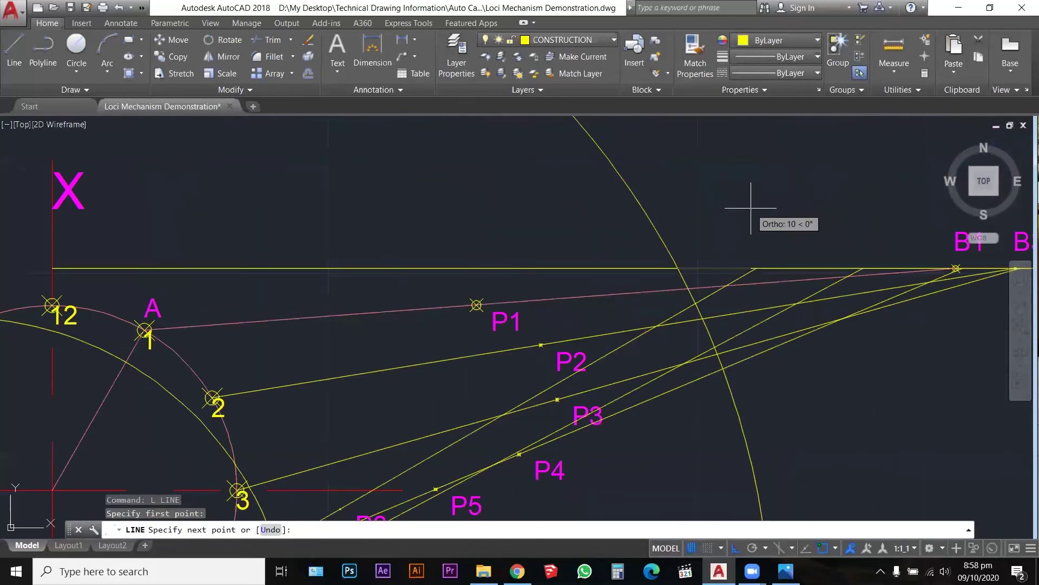
{"action": "scroll", "coordinate": [751, 208], "scroll_direction": "down", "scroll_amount": 5}
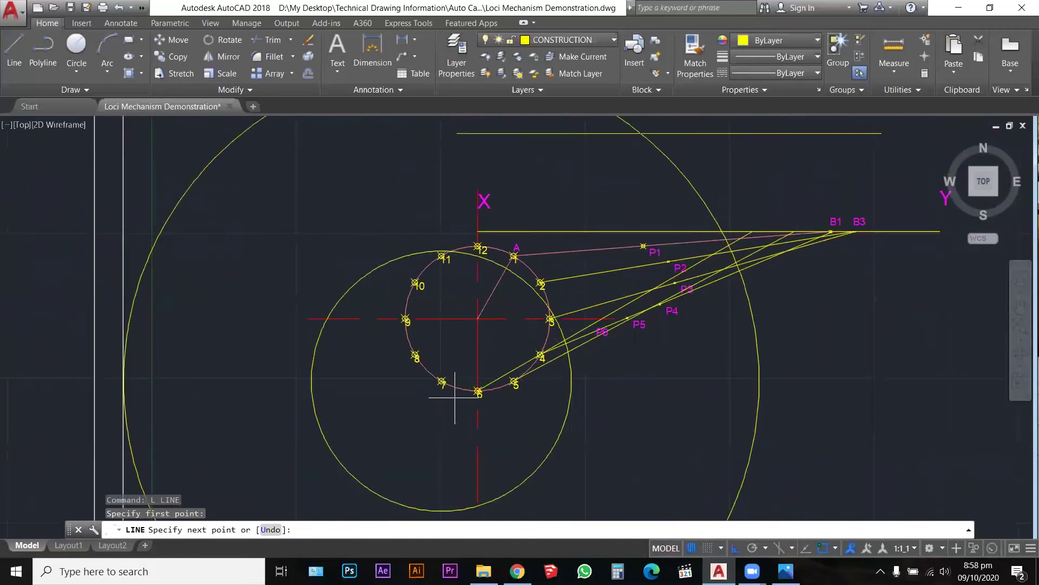
{"action": "scroll", "coordinate": [457, 374], "scroll_direction": "up", "scroll_amount": 4}
{"action": "left_click", "coordinate": [425, 363]}
{"action": "scroll", "coordinate": [486, 357], "scroll_direction": "down", "scroll_amount": 3}
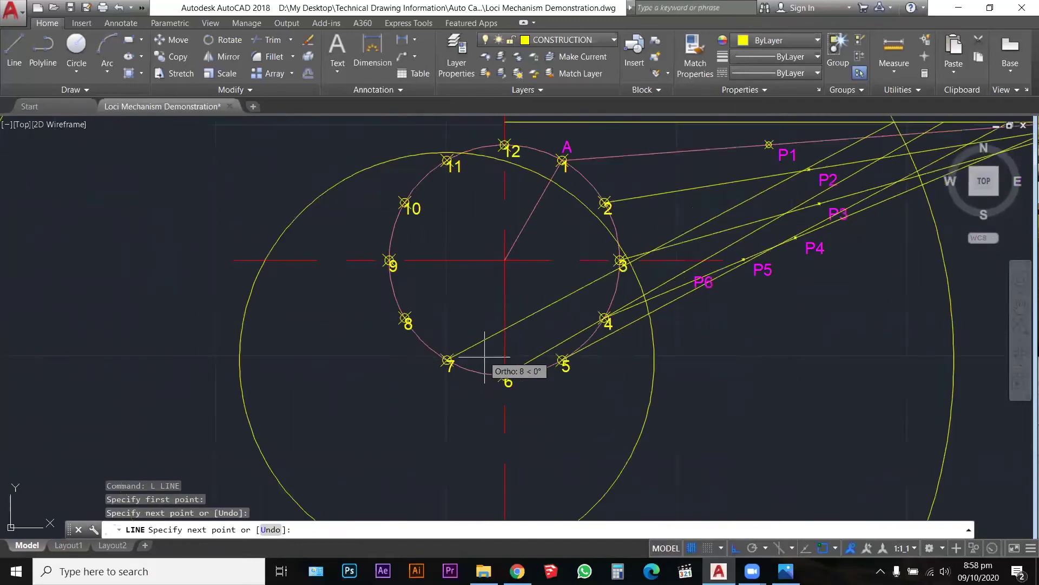
{"action": "scroll", "coordinate": [568, 287], "scroll_direction": "up", "scroll_amount": 8}
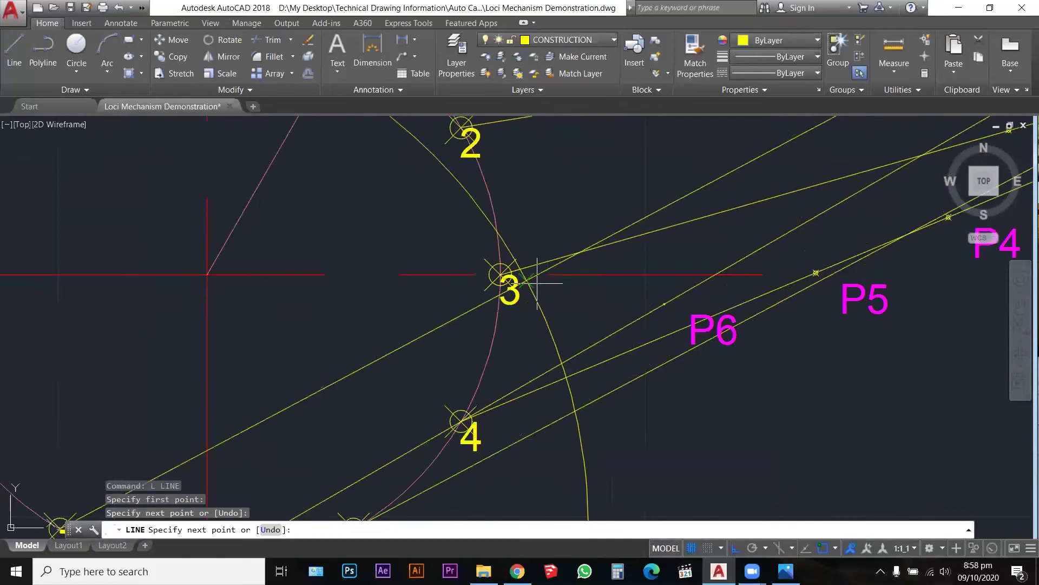
{"action": "scroll", "coordinate": [507, 274], "scroll_direction": "down", "scroll_amount": 4}
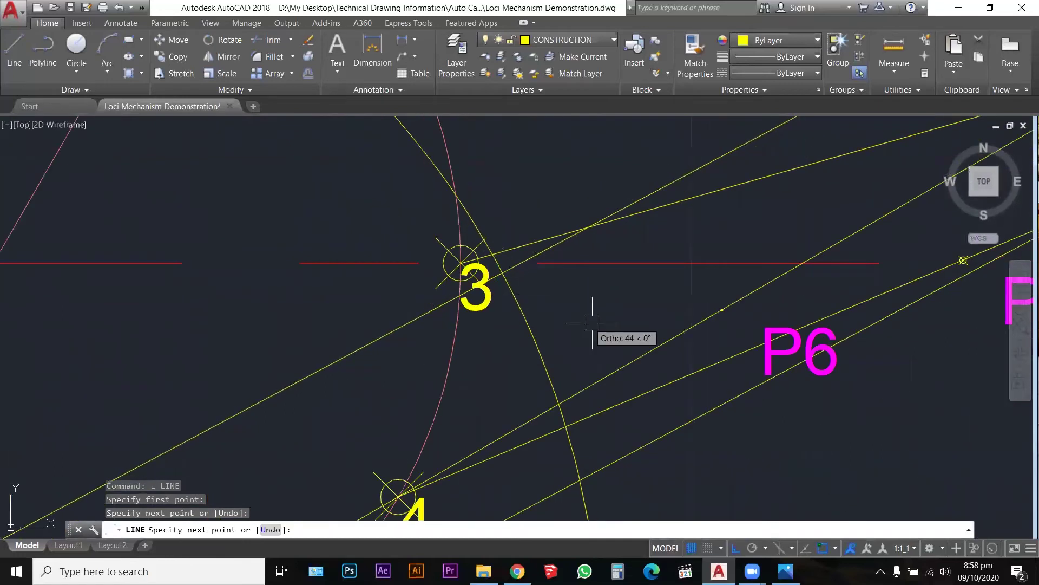
{"action": "key", "text": "Escape"}
{"action": "key", "text": "Escape"}
{"action": "key", "text": "Escape"}
Copy the P6 point marker and label to where the smaller construction circle crosses the line from point 7
{"action": "type", "text": "co"}
{"action": "key", "text": "Return"}
{"action": "left_click", "coordinate": [684, 272]}
{"action": "left_click", "coordinate": [917, 396]}
{"action": "key", "text": "Return"}
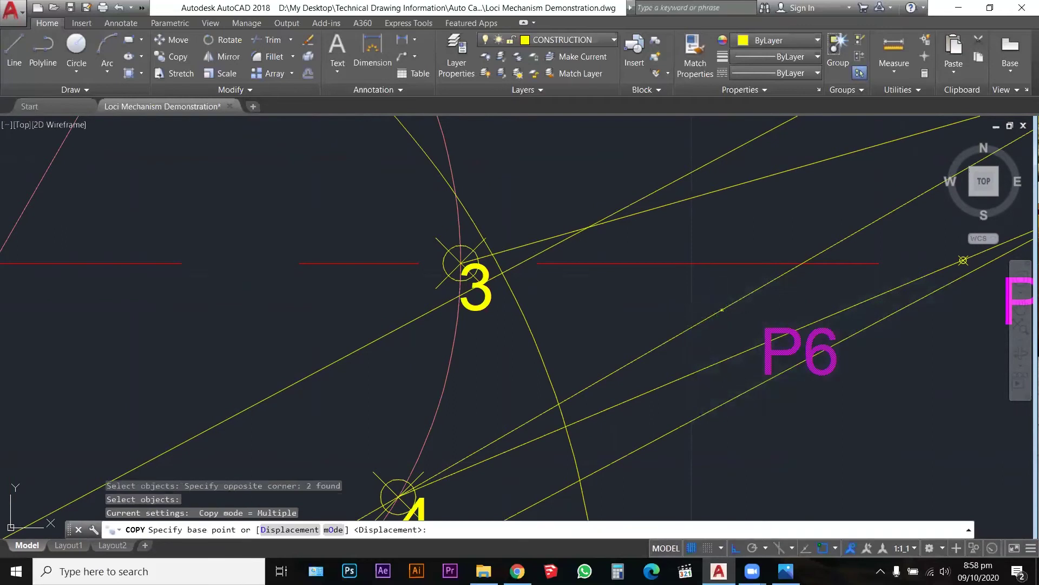
{"action": "left_click", "coordinate": [722, 310]}
{"action": "left_click", "coordinate": [503, 273]}
{"action": "key", "text": "Escape"}
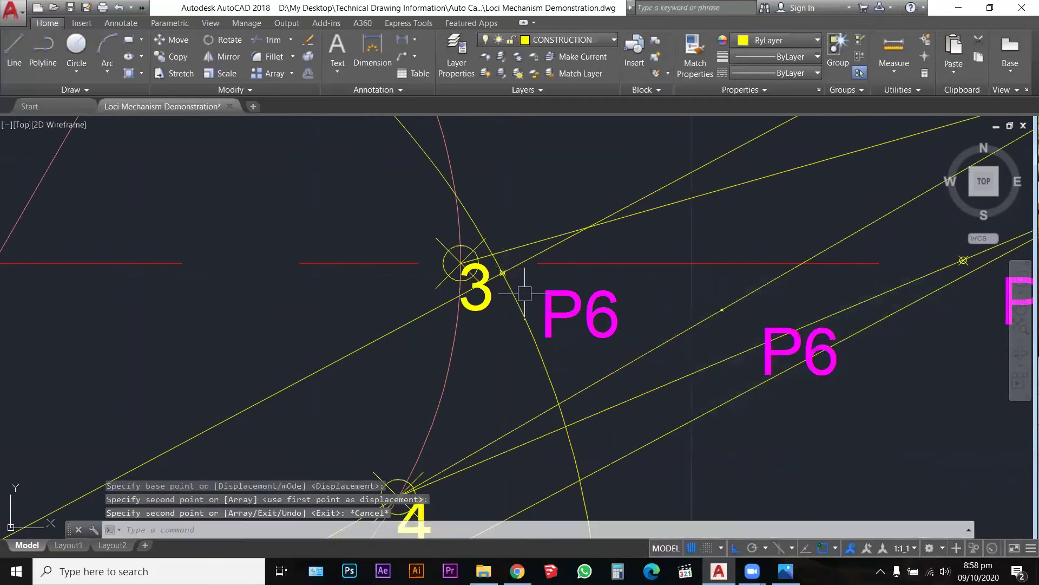
Edit the copied P6 label beside point 3 to read P7
{"action": "double_click", "coordinate": [601, 306]}
{"action": "left_click_drag", "start_coordinate": [585, 308], "coordinate": [613, 307]}
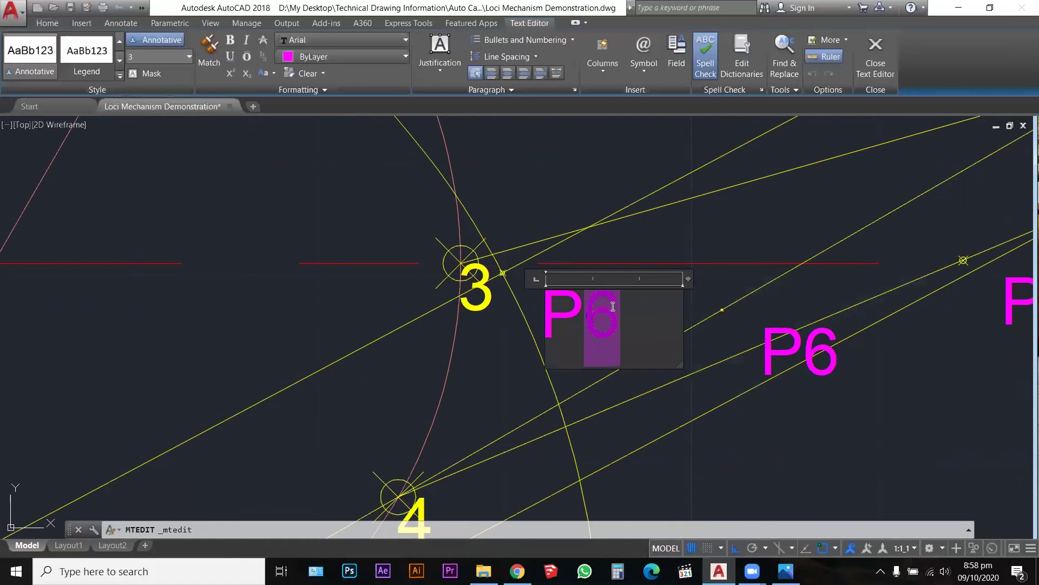
{"action": "type", "text": "7"}
{"action": "left_click", "coordinate": [671, 239]}
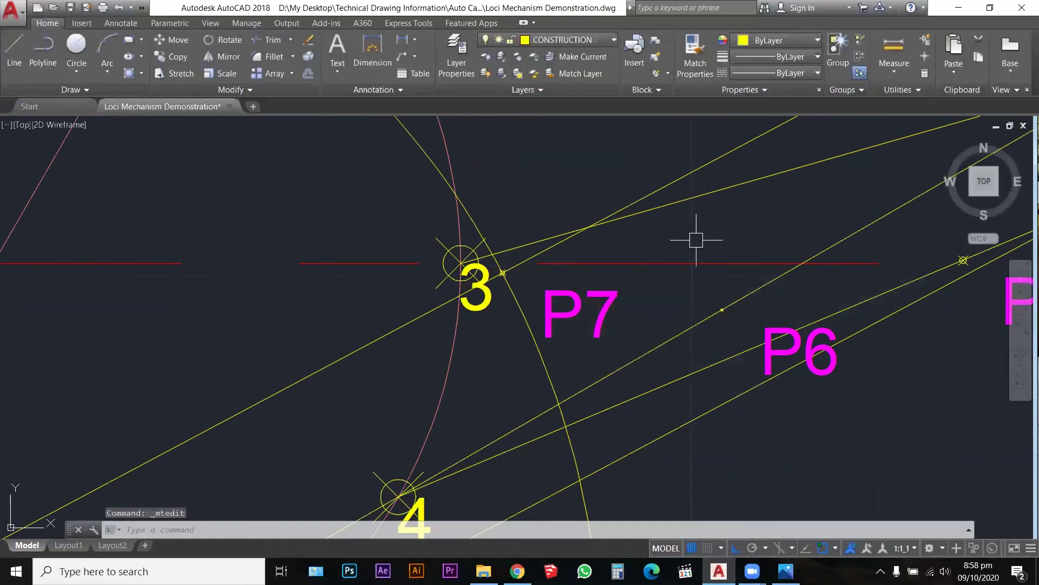
{"action": "scroll", "coordinate": [696, 240], "scroll_direction": "down", "scroll_amount": 3}
{"action": "key", "text": "Escape"}
{"action": "key", "text": "Escape"}
{"action": "key", "text": "Escape"}
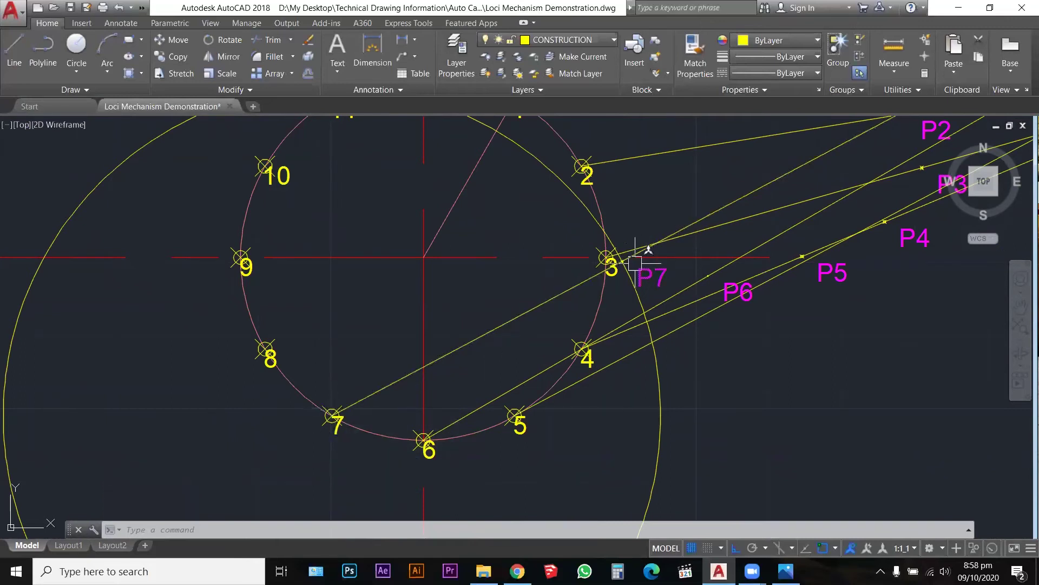
{"action": "key", "text": "Escape"}
Regenerate the drawing to refresh the display of the point markers
{"action": "scroll", "coordinate": [656, 277], "scroll_direction": "down", "scroll_amount": 2}
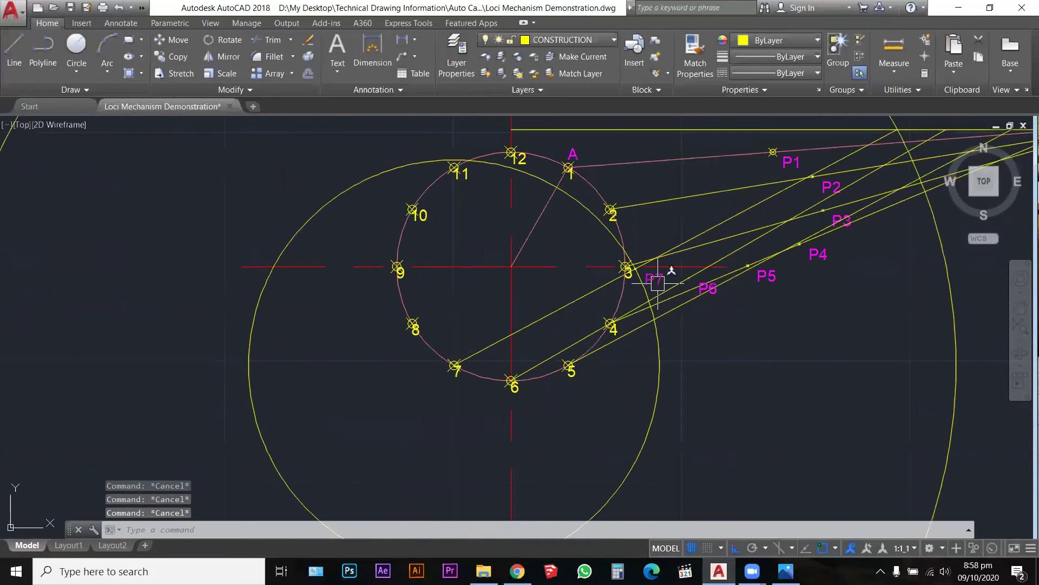
{"action": "type", "text": "RE"}
{"action": "key", "text": "Return"}
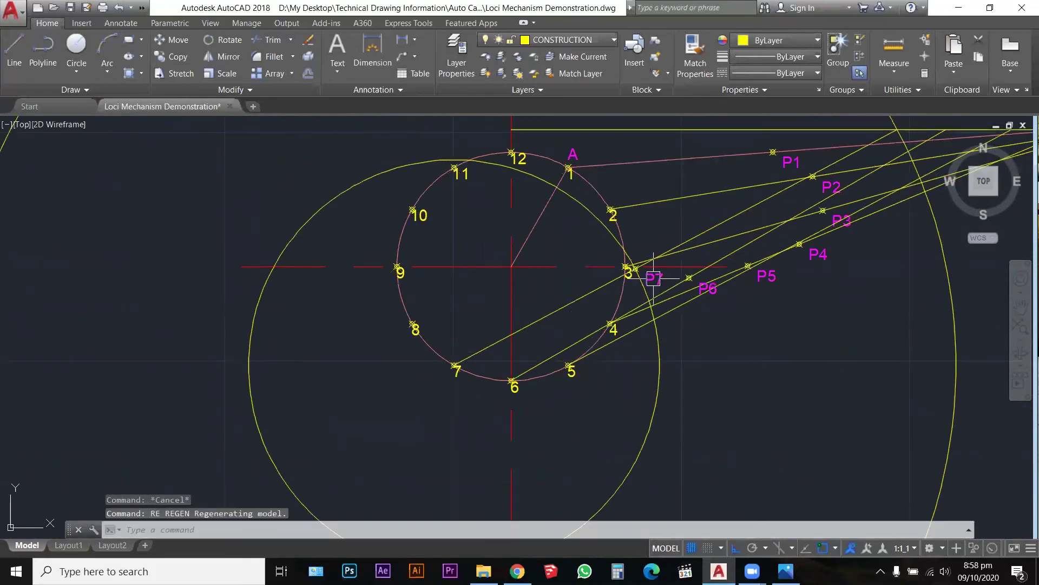
{"action": "scroll", "coordinate": [649, 271], "scroll_direction": "up", "scroll_amount": 2}
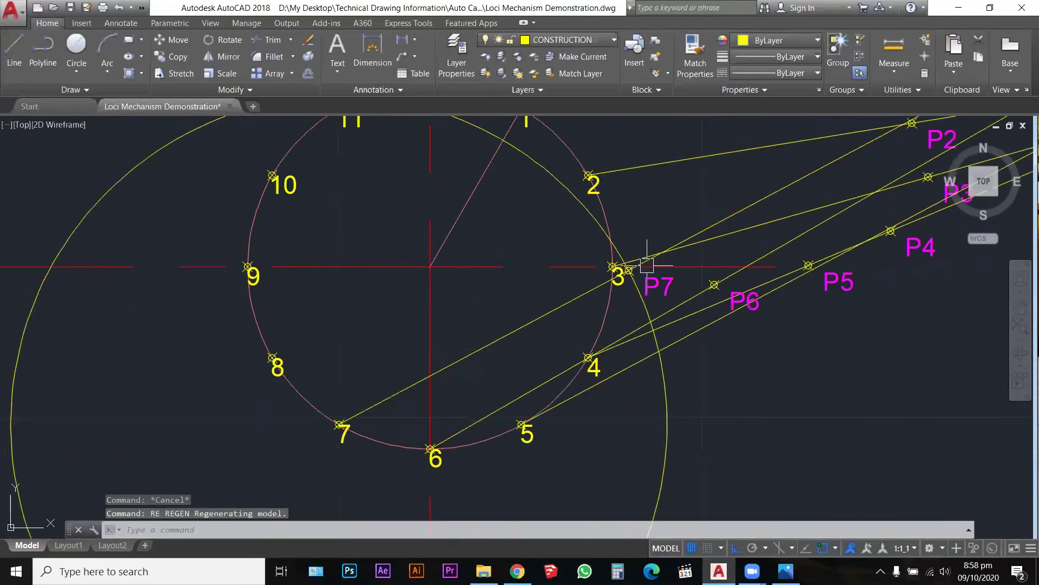
Move both construction circles from point 7 so they are centred on point 8 of the crank circle
{"action": "left_click", "coordinate": [640, 304]}
{"action": "scroll", "coordinate": [655, 289], "scroll_direction": "down", "scroll_amount": 2}
{"action": "scroll", "coordinate": [657, 287], "scroll_direction": "down", "scroll_amount": 3}
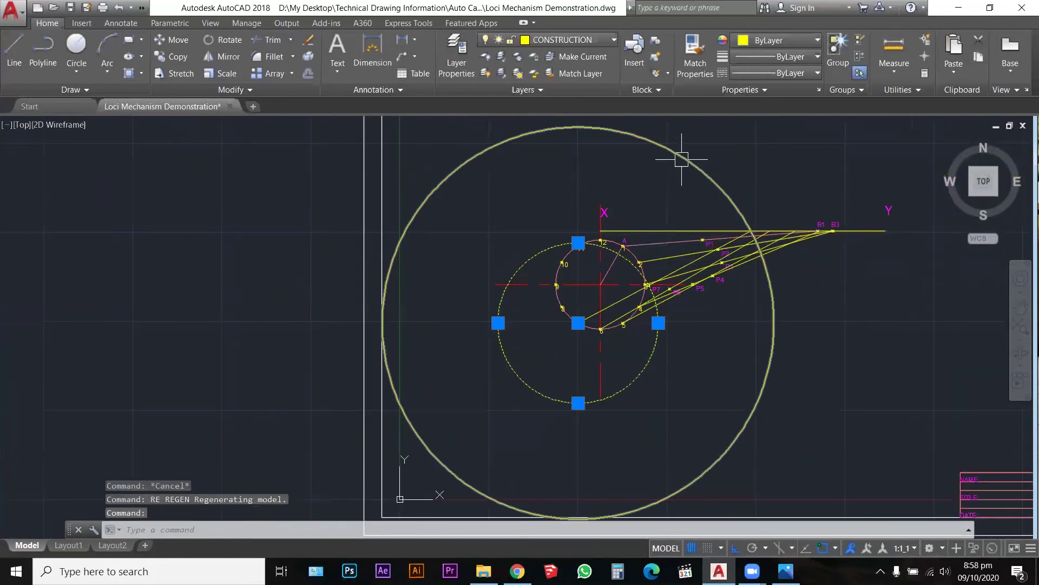
{"action": "left_click", "coordinate": [682, 159]}
{"action": "scroll", "coordinate": [606, 302], "scroll_direction": "up", "scroll_amount": 5}
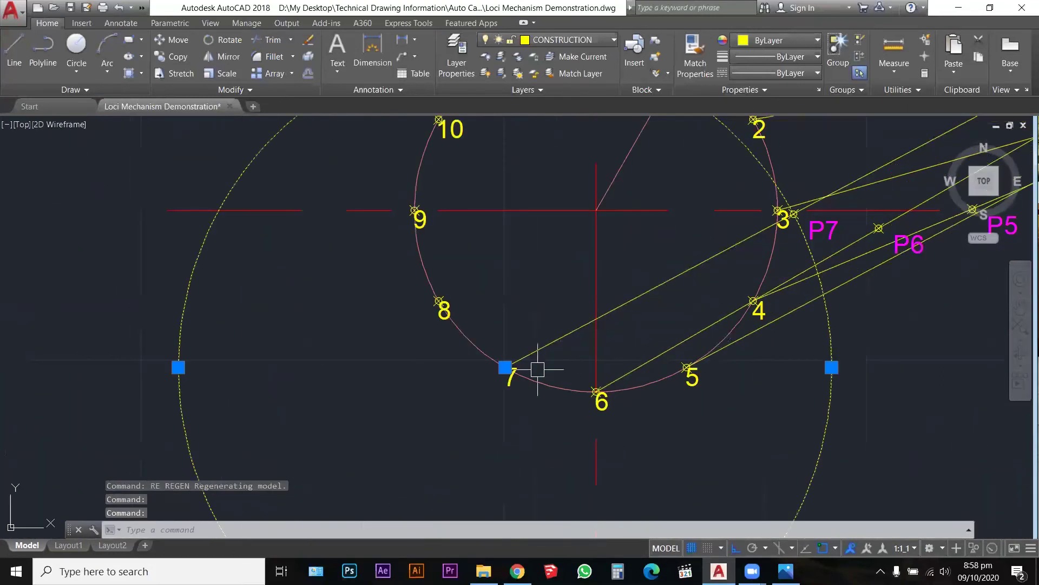
{"action": "left_click", "coordinate": [504, 368]}
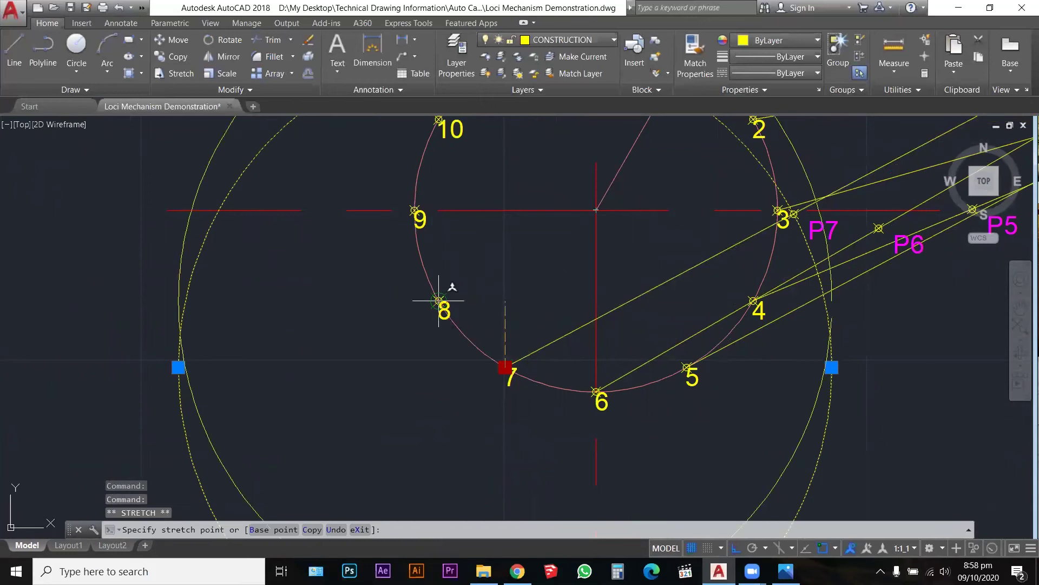
{"action": "scroll", "coordinate": [439, 300], "scroll_direction": "down", "scroll_amount": 3}
{"action": "key", "text": "Escape"}
{"action": "key", "text": "Escape"}
{"action": "key", "text": "Escape"}
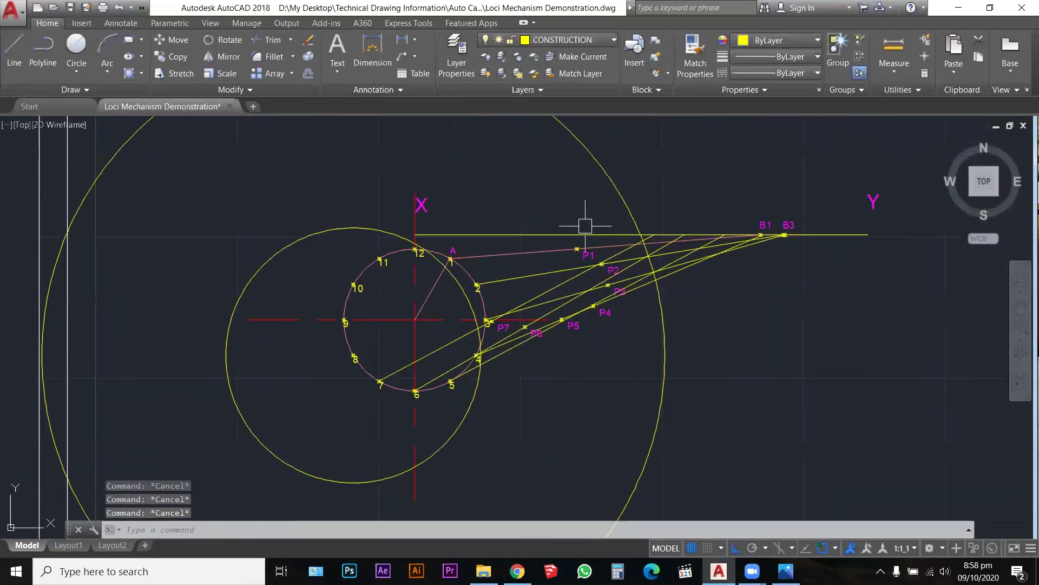
Draw a line from the intersection of the large construction circle and line XY to point 8 on the crank circle
{"action": "type", "text": "l"}
{"action": "key", "text": "Return"}
{"action": "scroll", "coordinate": [642, 236], "scroll_direction": "up", "scroll_amount": 4}
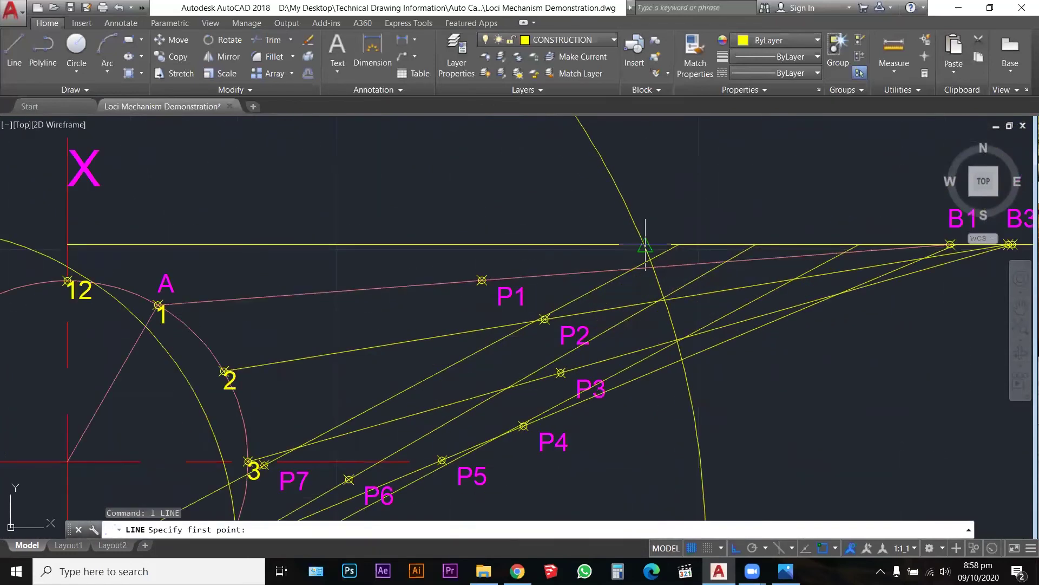
{"action": "left_click", "coordinate": [642, 234]}
{"action": "scroll", "coordinate": [712, 213], "scroll_direction": "down", "scroll_amount": 5}
{"action": "scroll", "coordinate": [666, 265], "scroll_direction": "up", "scroll_amount": 6}
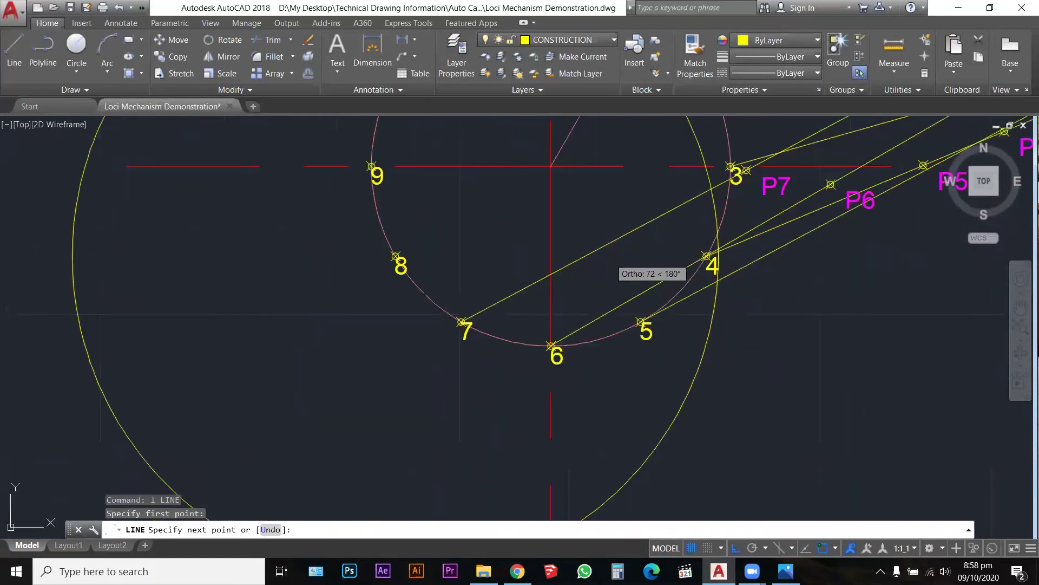
{"action": "left_click", "coordinate": [396, 255]}
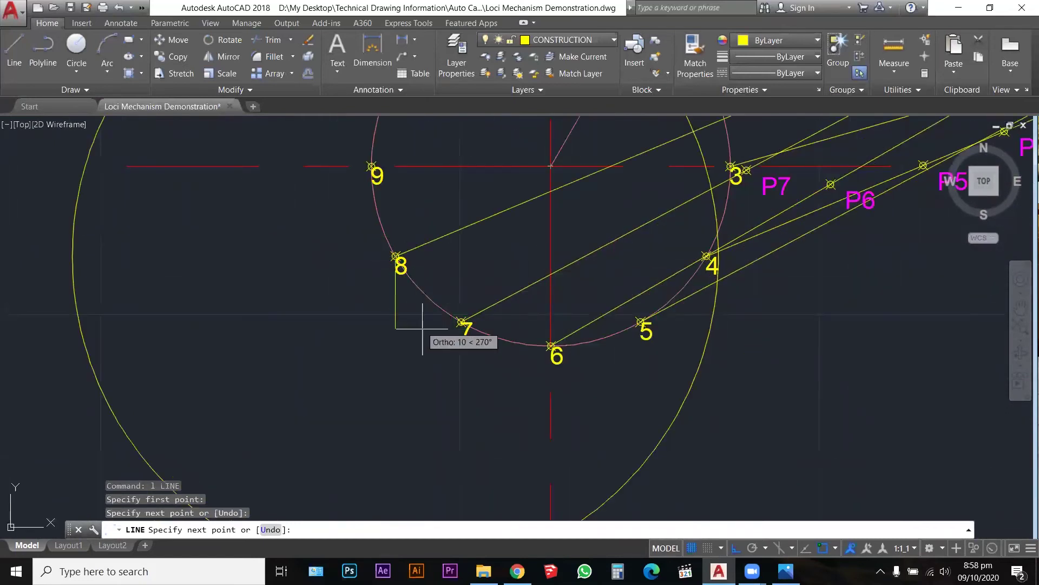
{"action": "scroll", "coordinate": [422, 347], "scroll_direction": "down", "scroll_amount": 4}
{"action": "key", "text": "Escape"}
{"action": "key", "text": "Escape"}
{"action": "key", "text": "Escape"}
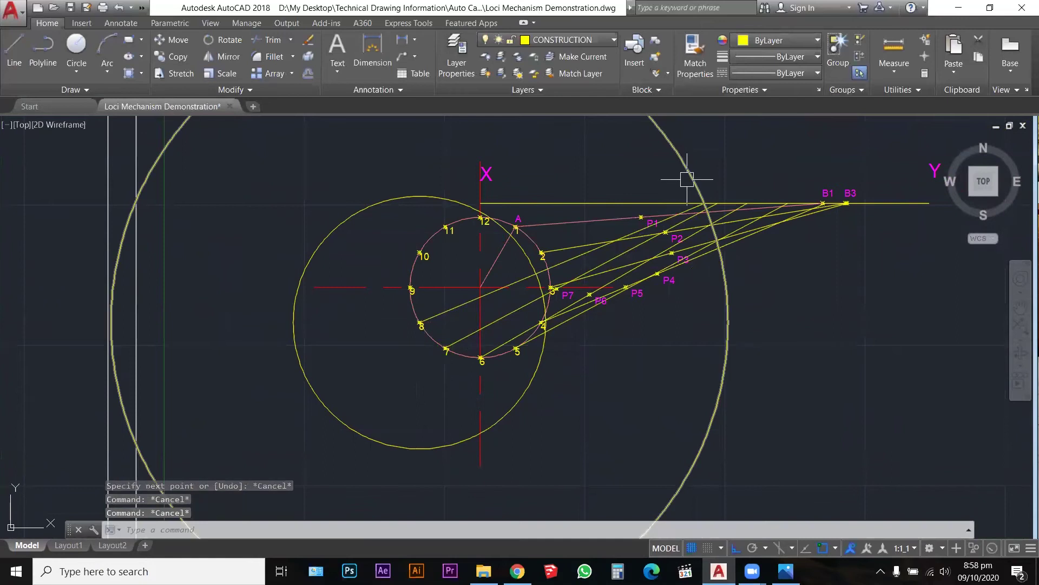
Copy the P6 point marker and label to where the smaller construction circle crosses the line from point 8
{"action": "scroll", "coordinate": [541, 254], "scroll_direction": "up", "scroll_amount": 4}
{"action": "key", "text": "Escape"}
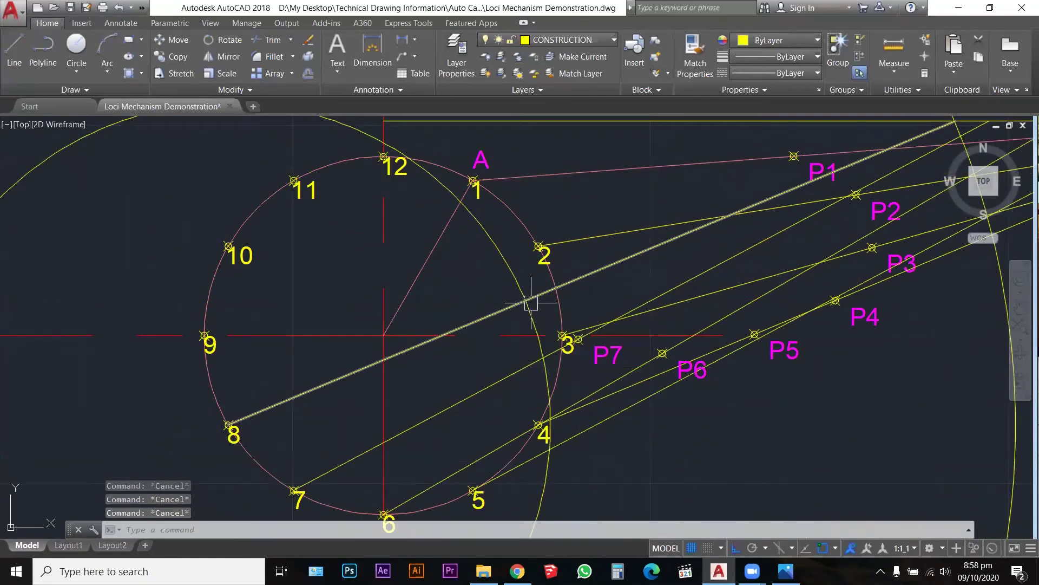
{"action": "scroll", "coordinate": [590, 335], "scroll_direction": "up", "scroll_amount": 4}
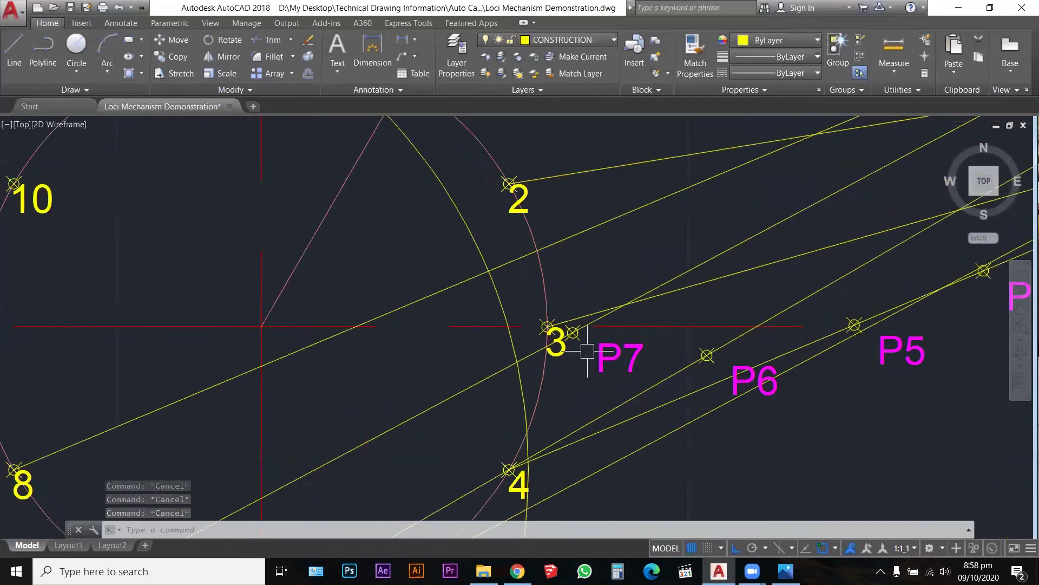
{"action": "left_click", "coordinate": [753, 334]}
{"action": "left_click", "coordinate": [852, 393]}
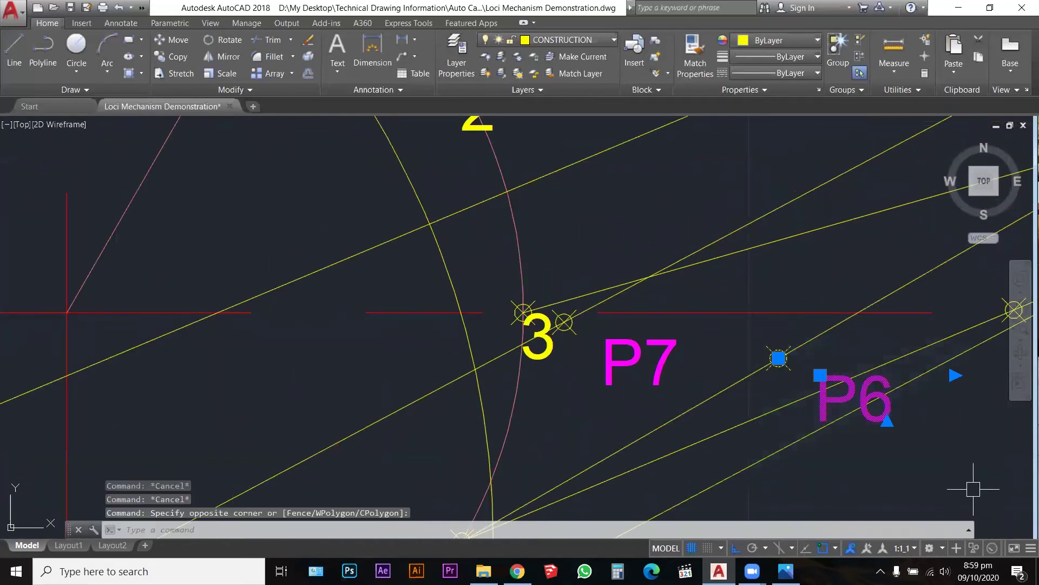
{"action": "type", "text": "co"}
{"action": "key", "text": "Return"}
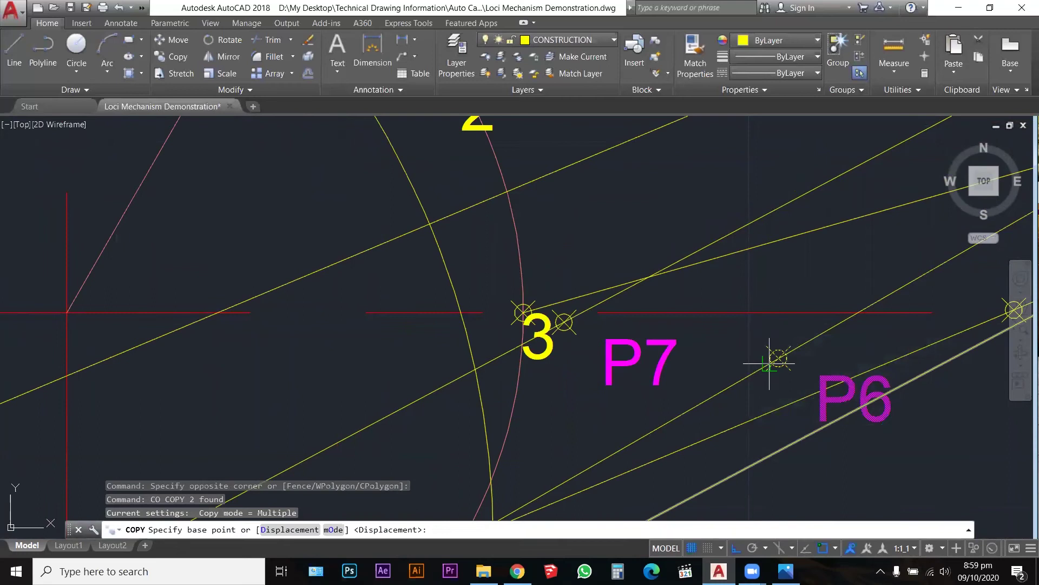
{"action": "left_click", "coordinate": [778, 358]}
{"action": "scroll", "coordinate": [820, 379], "scroll_direction": "down", "scroll_amount": 5}
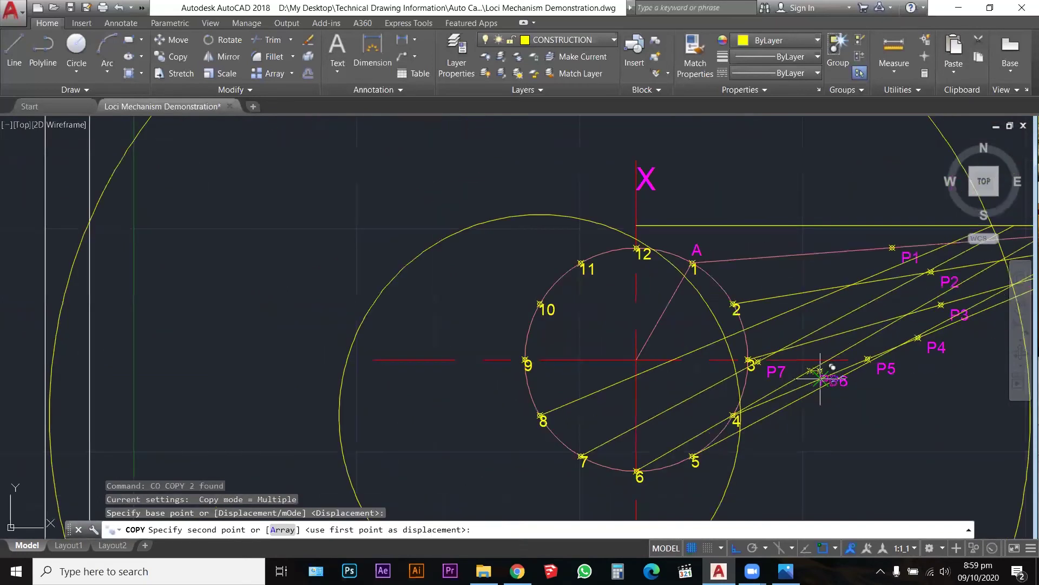
{"action": "scroll", "coordinate": [725, 340], "scroll_direction": "up", "scroll_amount": 5}
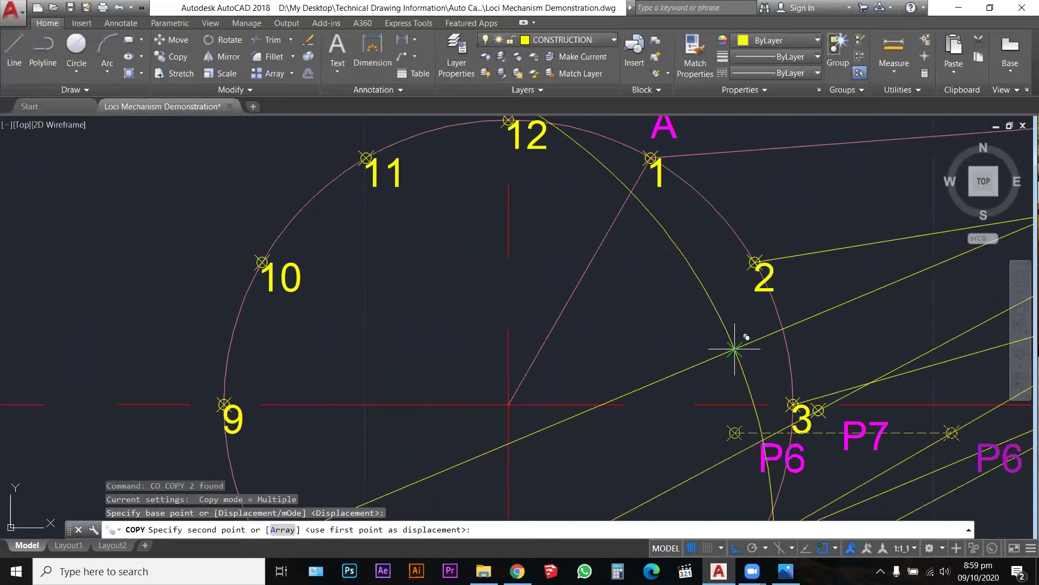
{"action": "left_click", "coordinate": [735, 349]}
{"action": "key", "text": "Escape"}
{"action": "key", "text": "Escape"}
{"action": "key", "text": "Escape"}
Edit the copied P6 label on the line from point 8 to read P8
{"action": "left_click", "coordinate": [801, 370]}
{"action": "double_click", "coordinate": [801, 370]}
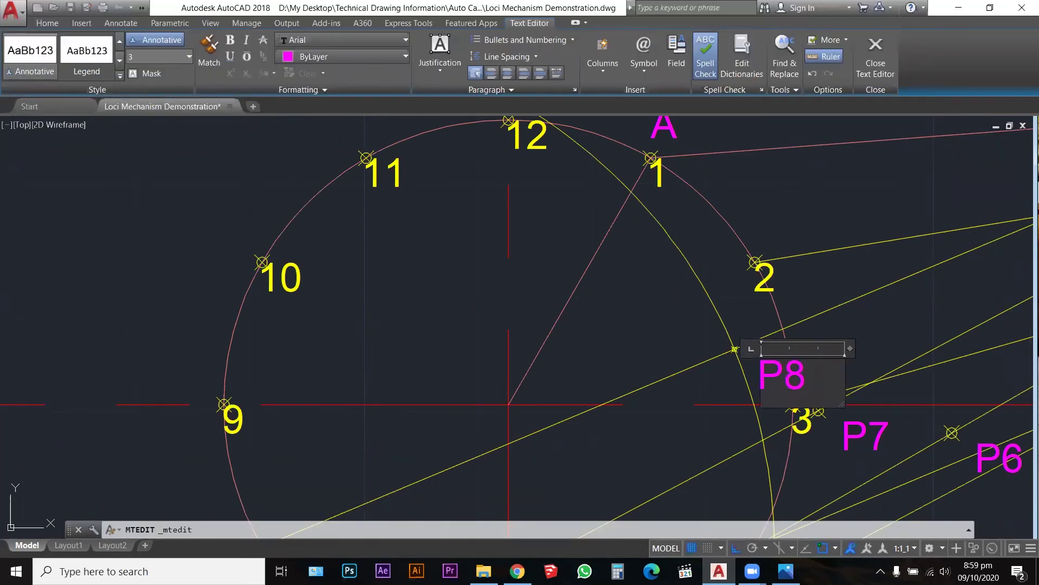
{"action": "left_click", "coordinate": [622, 332]}
{"action": "scroll", "coordinate": [479, 347], "scroll_direction": "down", "scroll_amount": 4}
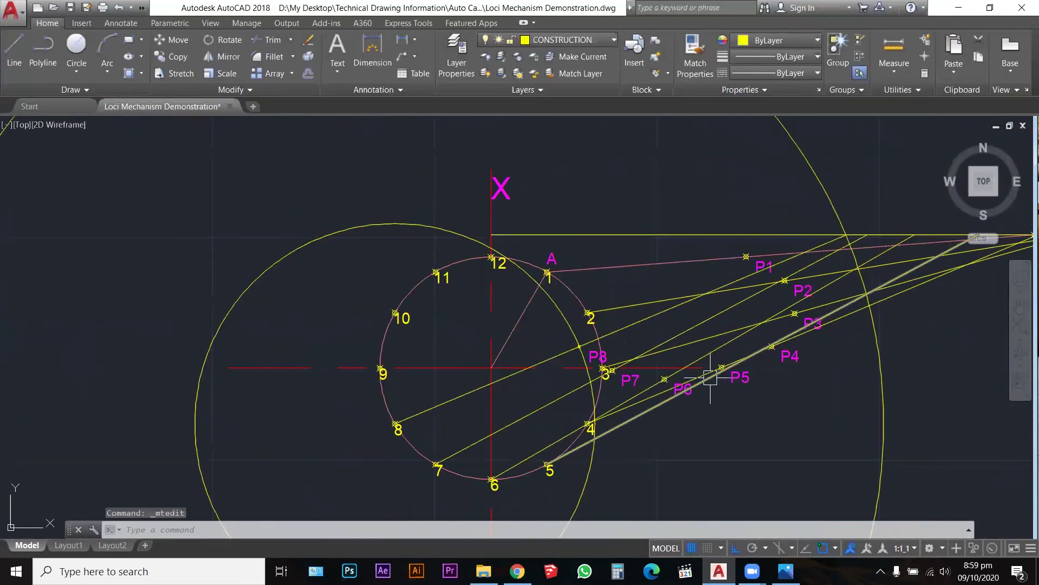
{"action": "scroll", "coordinate": [710, 377], "scroll_direction": "up", "scroll_amount": 2}
{"action": "key", "text": "Escape"}
{"action": "key", "text": "Escape"}
{"action": "key", "text": "Escape"}
Move both construction circles from point 8 so they are centred on point 9 of the crank circle
{"action": "scroll", "coordinate": [515, 349], "scroll_direction": "down", "scroll_amount": 4}
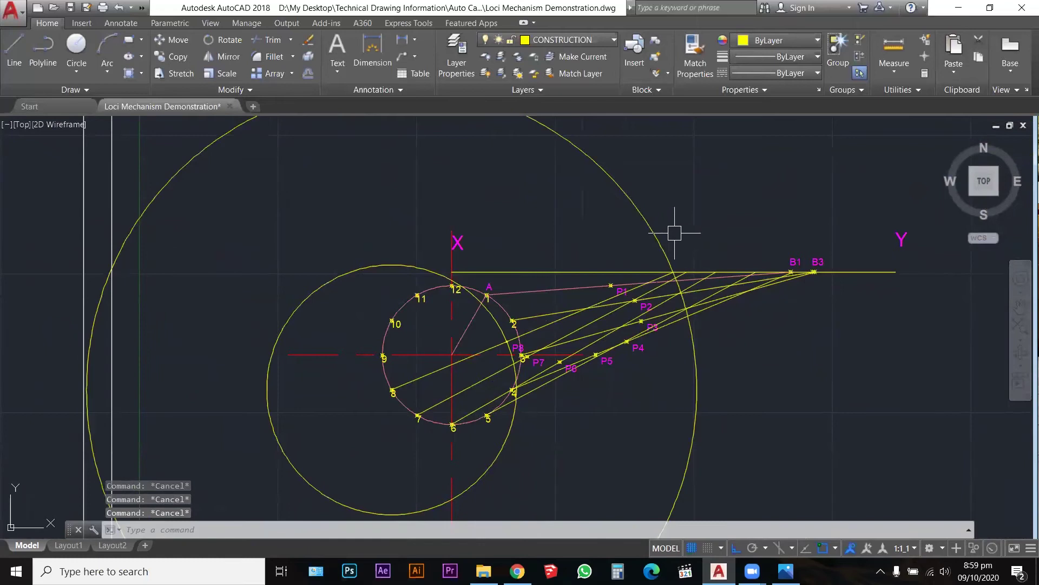
{"action": "scroll", "coordinate": [681, 227], "scroll_direction": "down", "scroll_amount": 2}
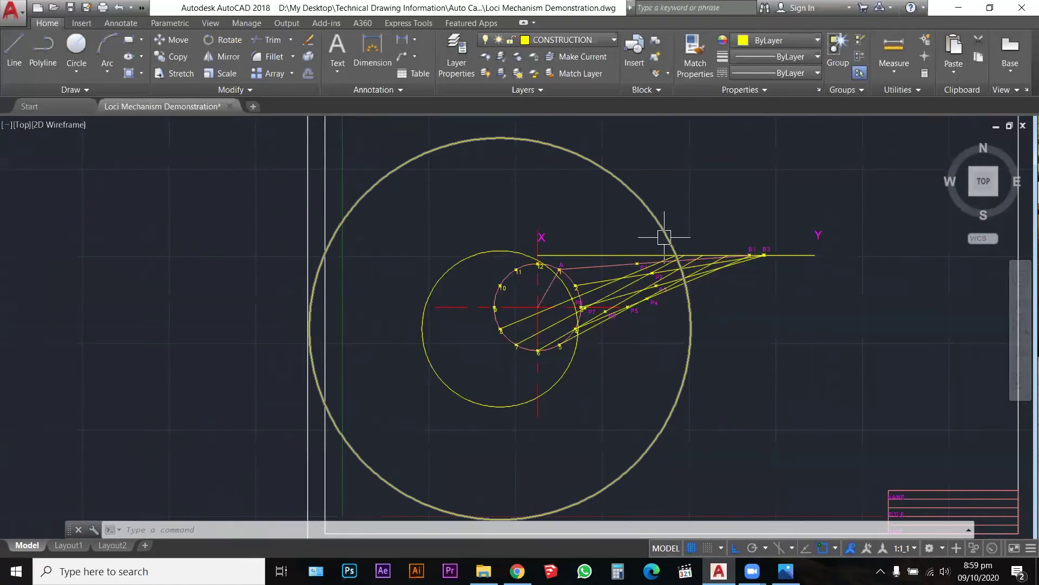
{"action": "scroll", "coordinate": [665, 236], "scroll_direction": "up", "scroll_amount": 2}
{"action": "left_click", "coordinate": [657, 225]}
{"action": "scroll", "coordinate": [659, 214], "scroll_direction": "down", "scroll_amount": 2}
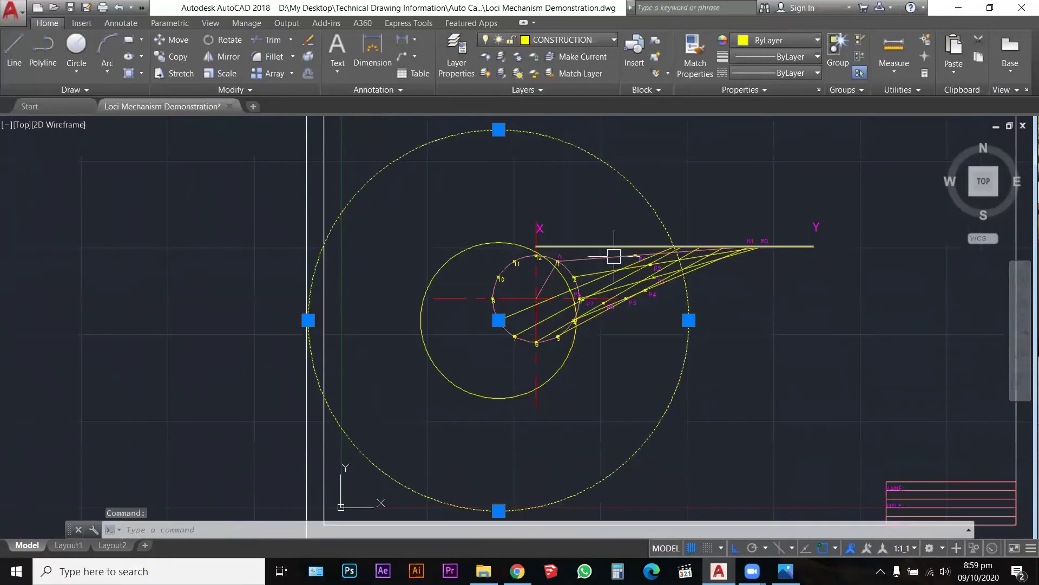
{"action": "scroll", "coordinate": [531, 303], "scroll_direction": "up", "scroll_amount": 2}
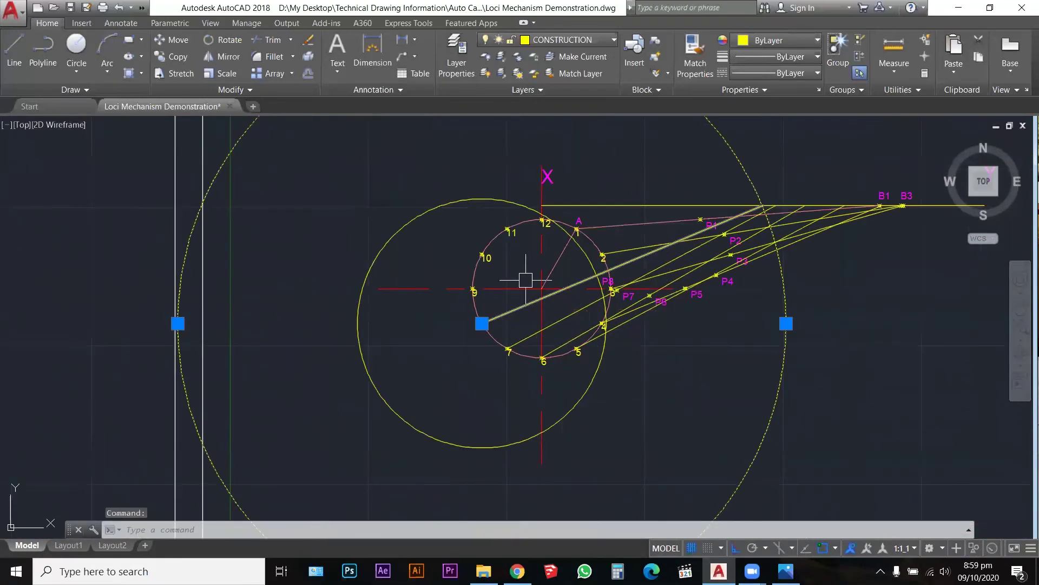
{"action": "left_click", "coordinate": [500, 202]}
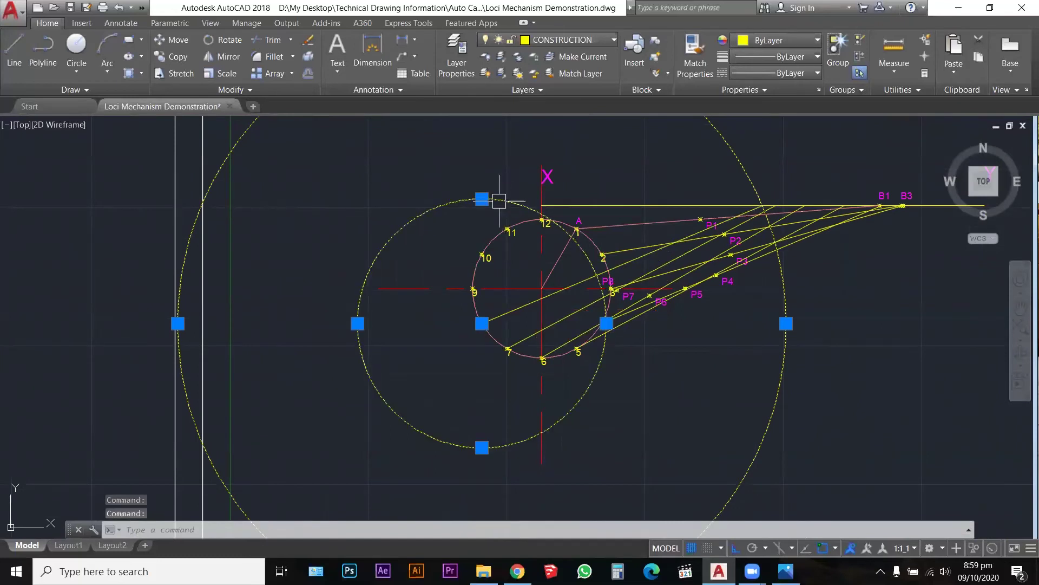
{"action": "left_click", "coordinate": [482, 323]}
{"action": "scroll", "coordinate": [473, 288], "scroll_direction": "up", "scroll_amount": 4}
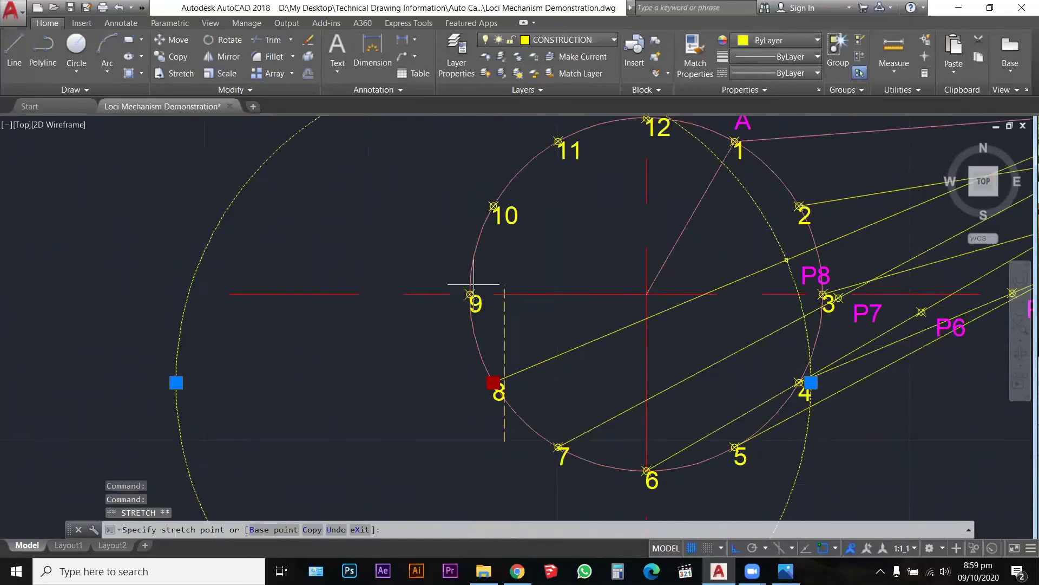
{"action": "left_click", "coordinate": [469, 294]}
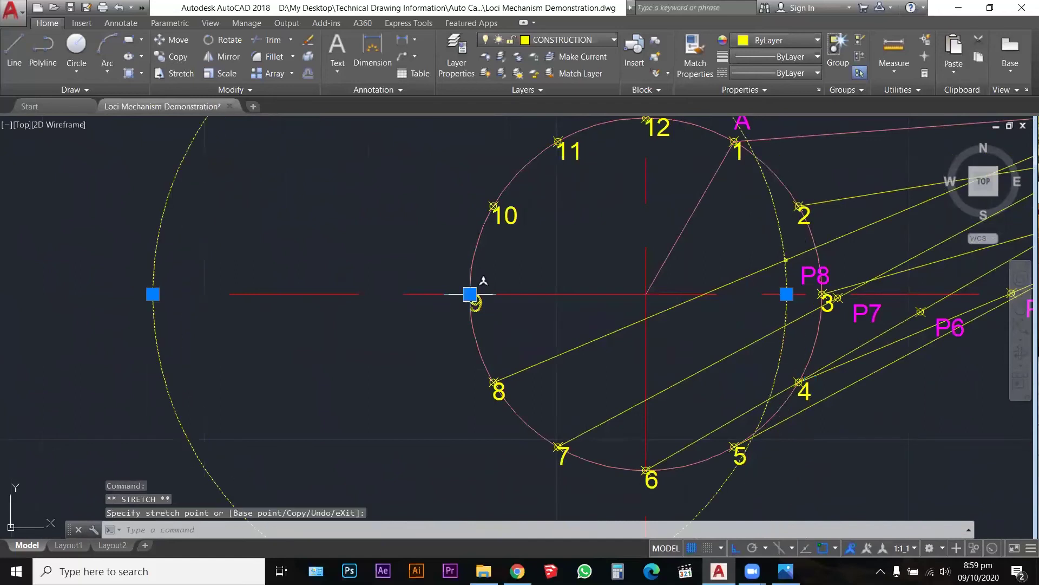
{"action": "scroll", "coordinate": [469, 294], "scroll_direction": "down", "scroll_amount": 4}
{"action": "scroll", "coordinate": [765, 186], "scroll_direction": "up", "scroll_amount": 4}
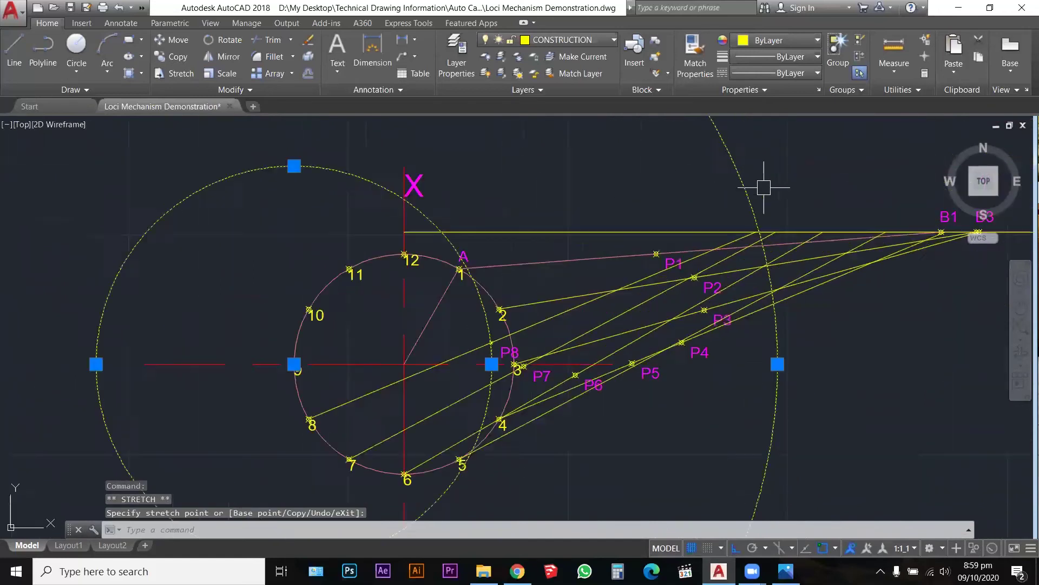
{"action": "key", "text": "Escape"}
{"action": "key", "text": "Escape"}
{"action": "key", "text": "Escape"}
Draw a line from the intersection of the large construction circle and line XY to point 9 on the crank circle
{"action": "type", "text": "l"}
{"action": "key", "text": "Return"}
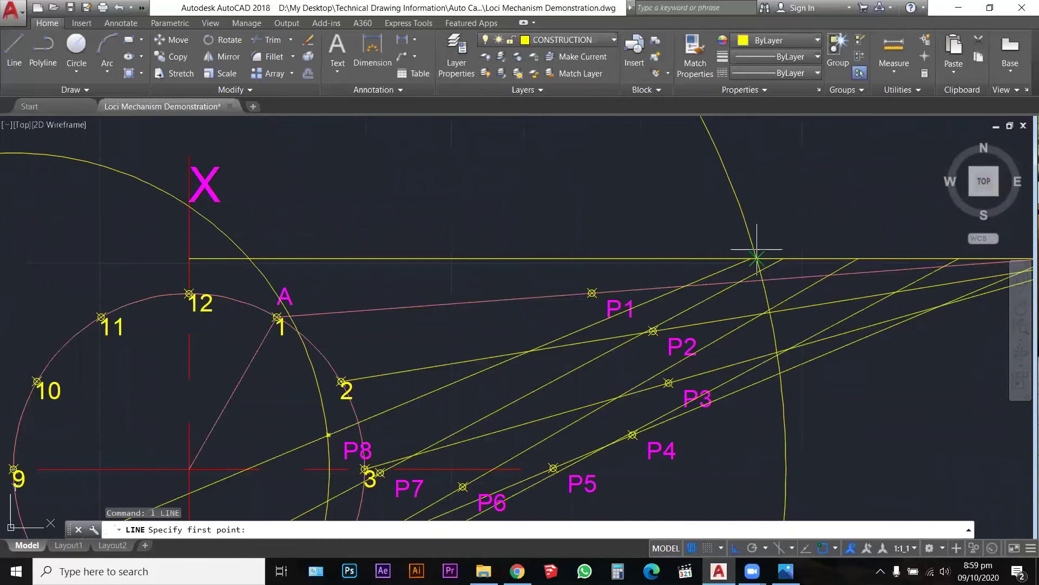
{"action": "scroll", "coordinate": [758, 253], "scroll_direction": "up", "scroll_amount": 4}
{"action": "left_click", "coordinate": [757, 268]}
{"action": "scroll", "coordinate": [757, 268], "scroll_direction": "down", "scroll_amount": 6}
{"action": "scroll", "coordinate": [520, 295], "scroll_direction": "up", "scroll_amount": 6}
{"action": "left_click", "coordinate": [506, 290]}
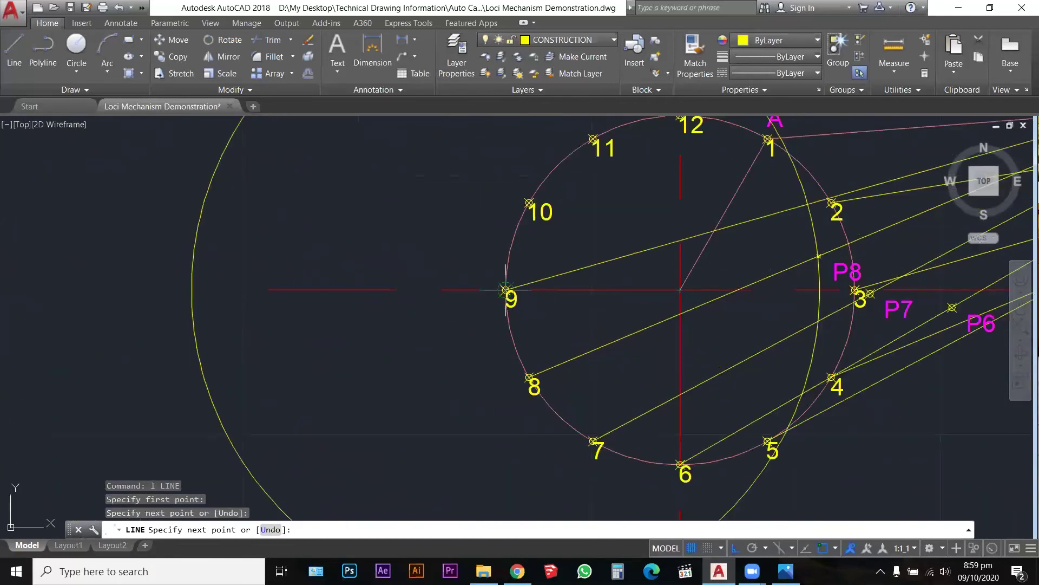
{"action": "scroll", "coordinate": [460, 306], "scroll_direction": "down", "scroll_amount": 4}
{"action": "key", "text": "Escape"}
{"action": "key", "text": "Escape"}
{"action": "key", "text": "Escape"}
Copy the P8 point marker and label to where the smaller construction circle crosses the line from point 9
{"action": "scroll", "coordinate": [610, 261], "scroll_direction": "up", "scroll_amount": 2}
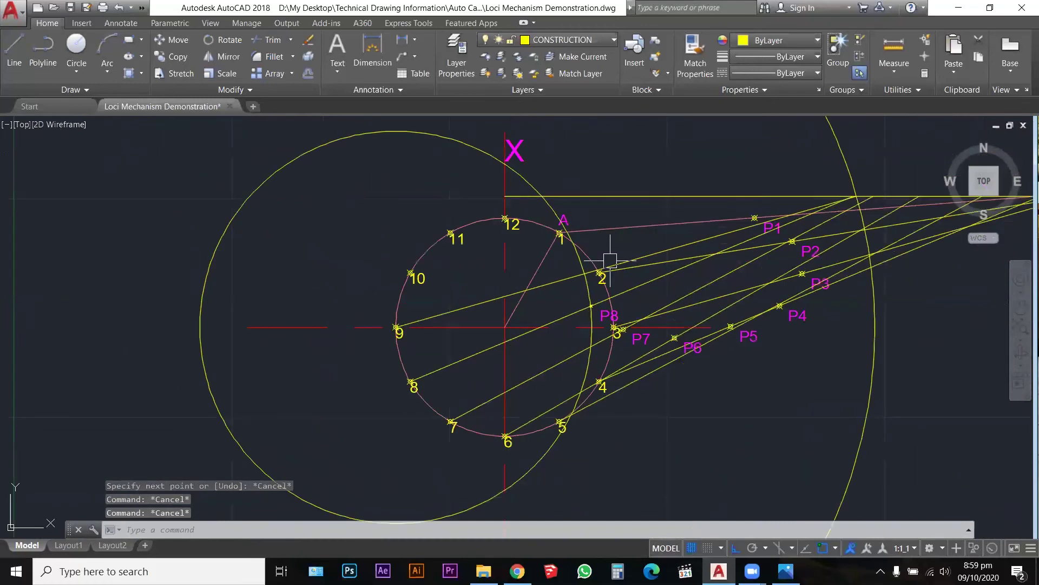
{"action": "scroll", "coordinate": [611, 261], "scroll_direction": "up", "scroll_amount": 4}
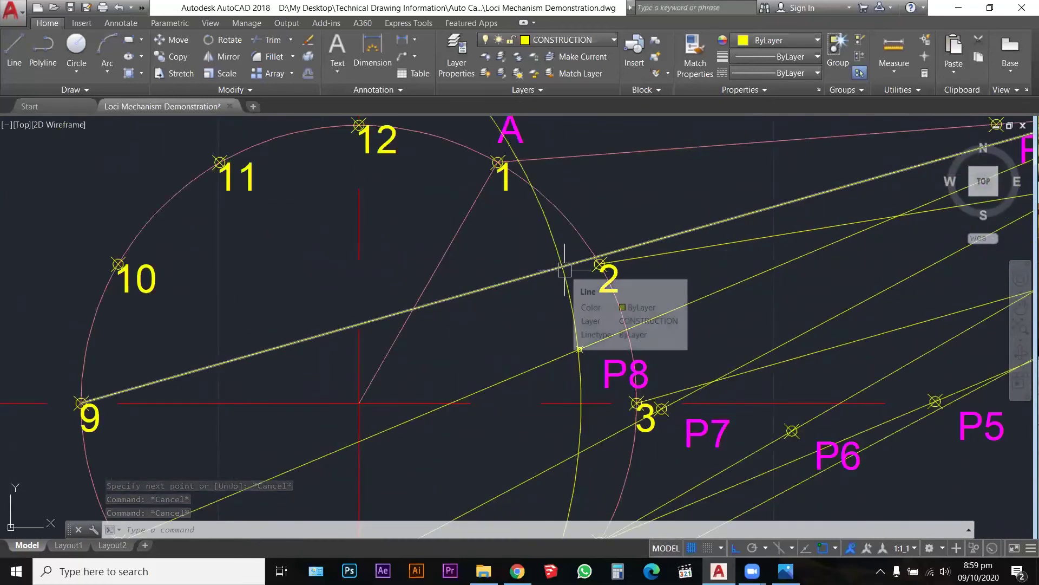
{"action": "type", "text": "c"}
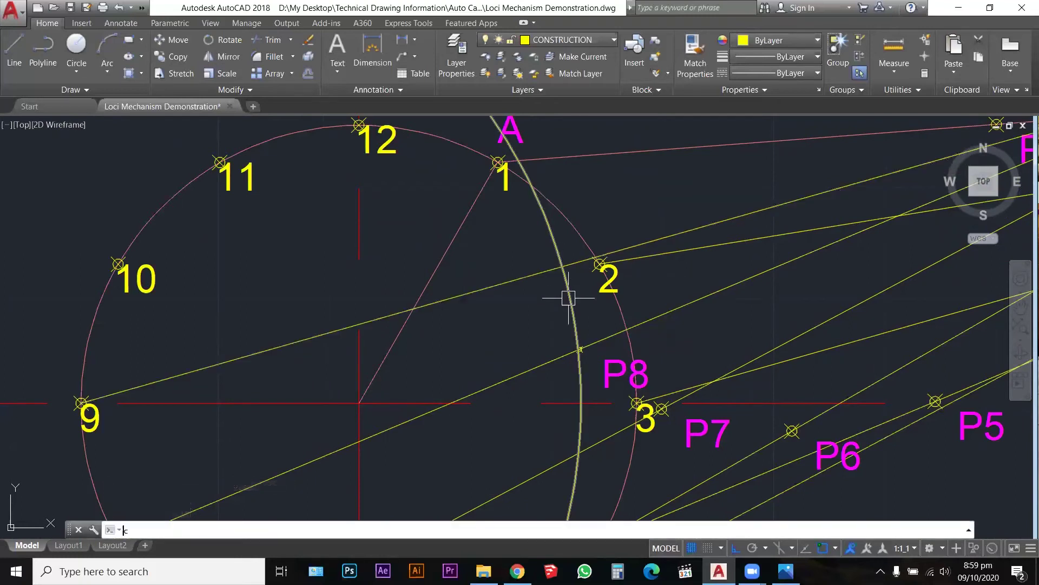
{"action": "type", "text": "o"}
{"action": "key", "text": "Return"}
{"action": "scroll", "coordinate": [574, 342], "scroll_direction": "up", "scroll_amount": 2}
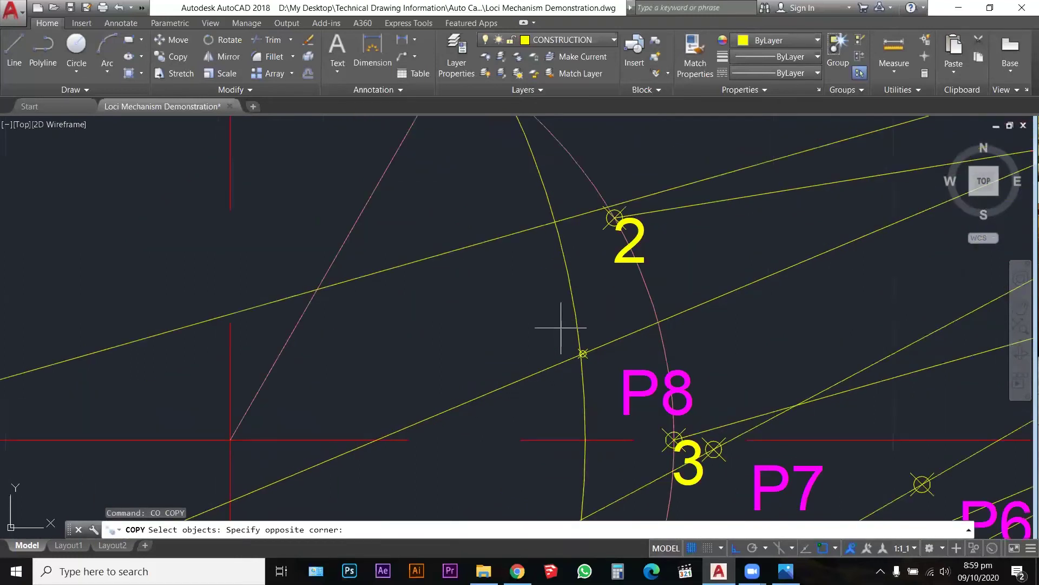
{"action": "left_click", "coordinate": [782, 449]}
{"action": "key", "text": "Return"}
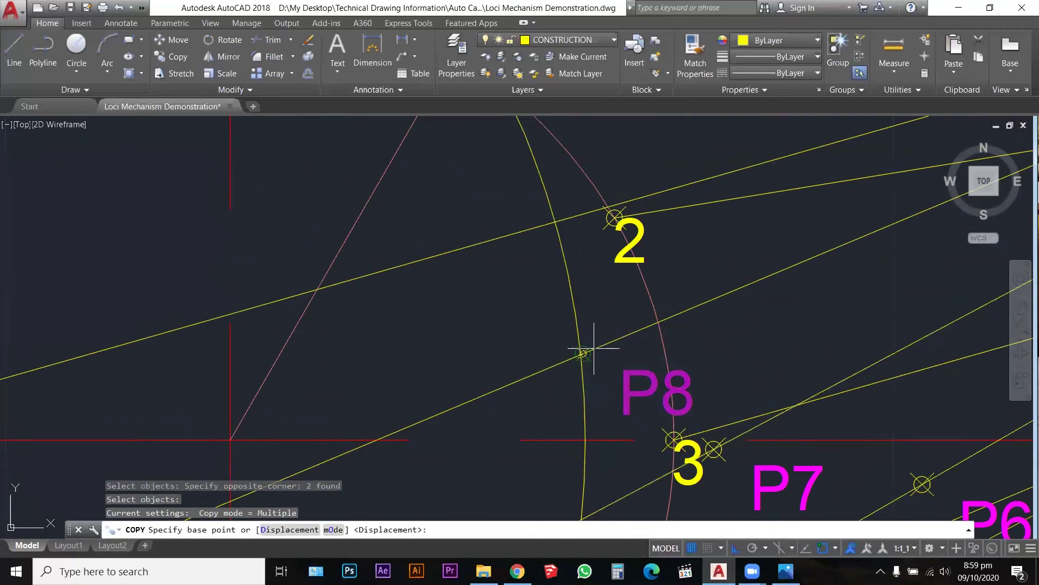
{"action": "left_click", "coordinate": [582, 353]}
{"action": "scroll", "coordinate": [580, 232], "scroll_direction": "up", "scroll_amount": 4}
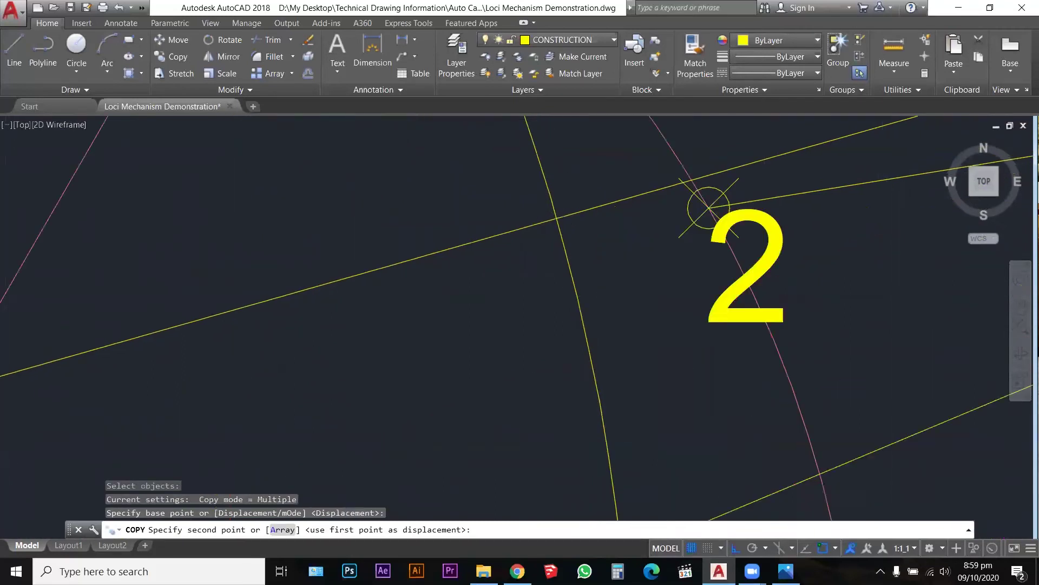
{"action": "left_click", "coordinate": [559, 214]}
{"action": "key", "text": "Escape"}
{"action": "key", "text": "Escape"}
{"action": "key", "text": "Escape"}
Edit the copied P8 label on the line from point 9 to read P9
{"action": "scroll", "coordinate": [603, 248], "scroll_direction": "down", "scroll_amount": 4}
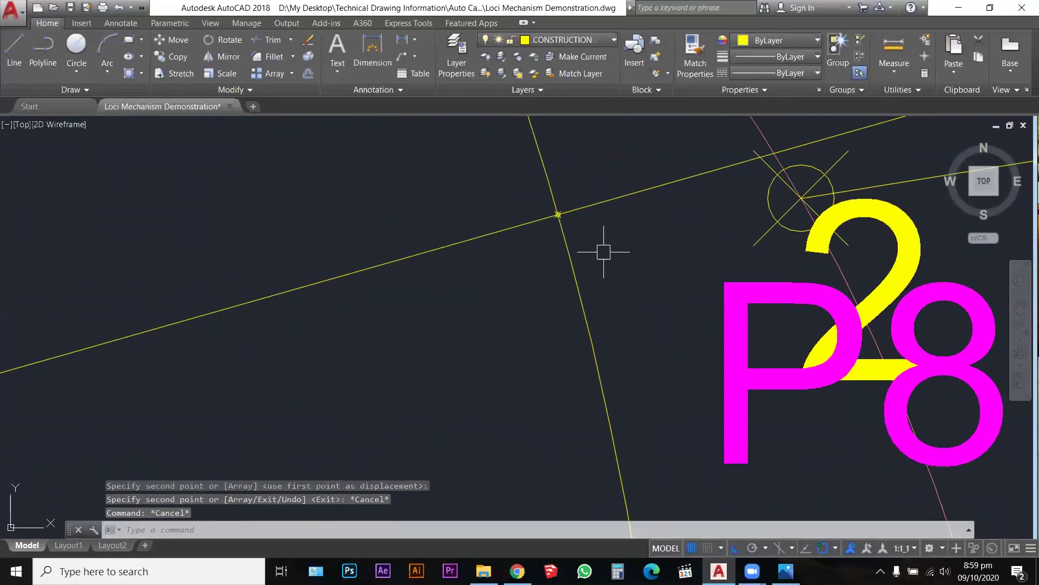
{"action": "double_click", "coordinate": [740, 290]}
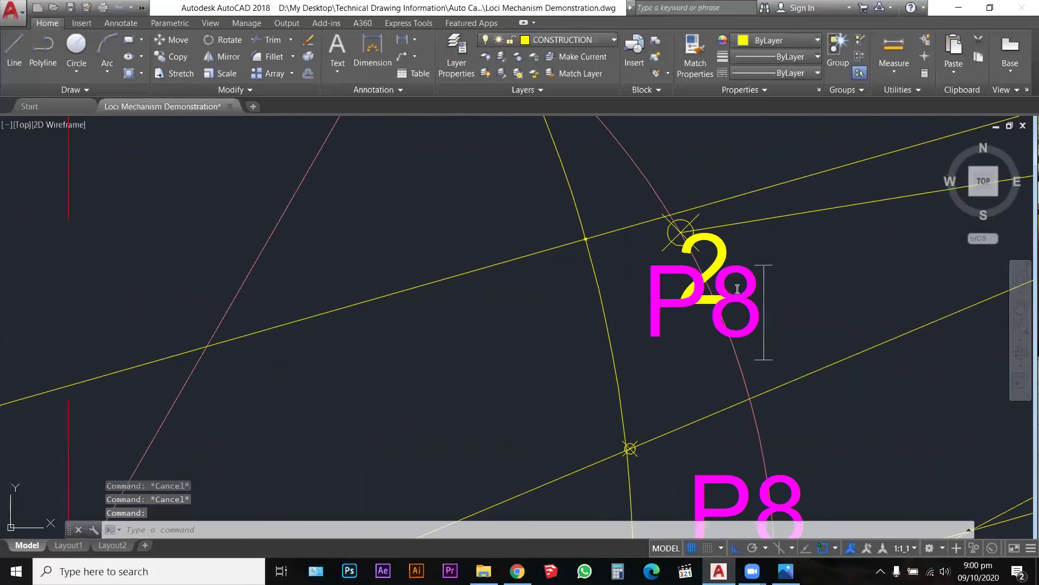
{"action": "left_click_drag", "start_coordinate": [771, 287], "coordinate": [747, 283]}
{"action": "type", "text": "9"}
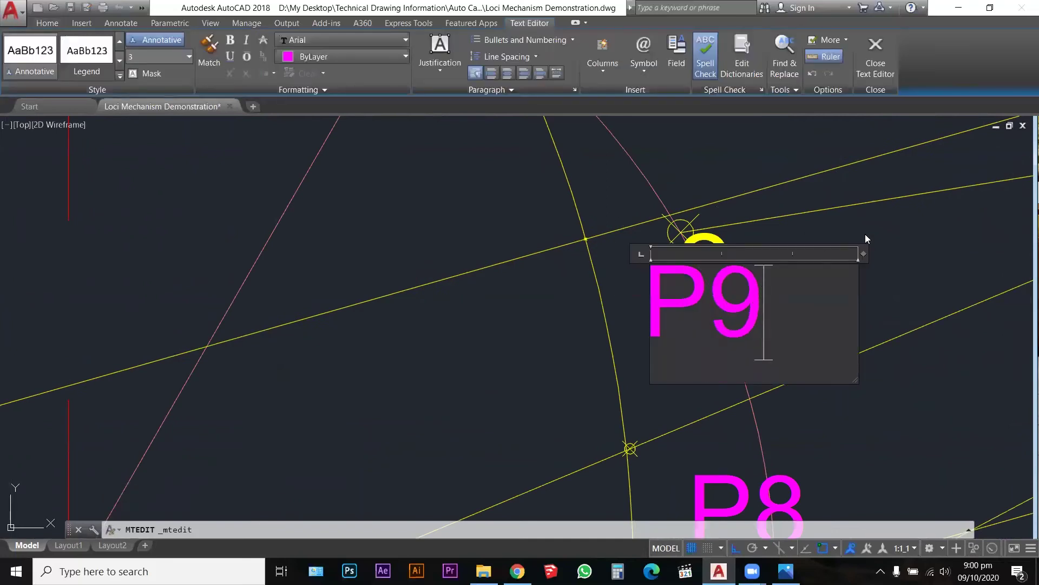
{"action": "left_click", "coordinate": [866, 233]}
{"action": "scroll", "coordinate": [435, 342], "scroll_direction": "down", "scroll_amount": 5}
{"action": "key", "text": "Escape"}
{"action": "key", "text": "Escape"}
{"action": "key", "text": "Escape"}
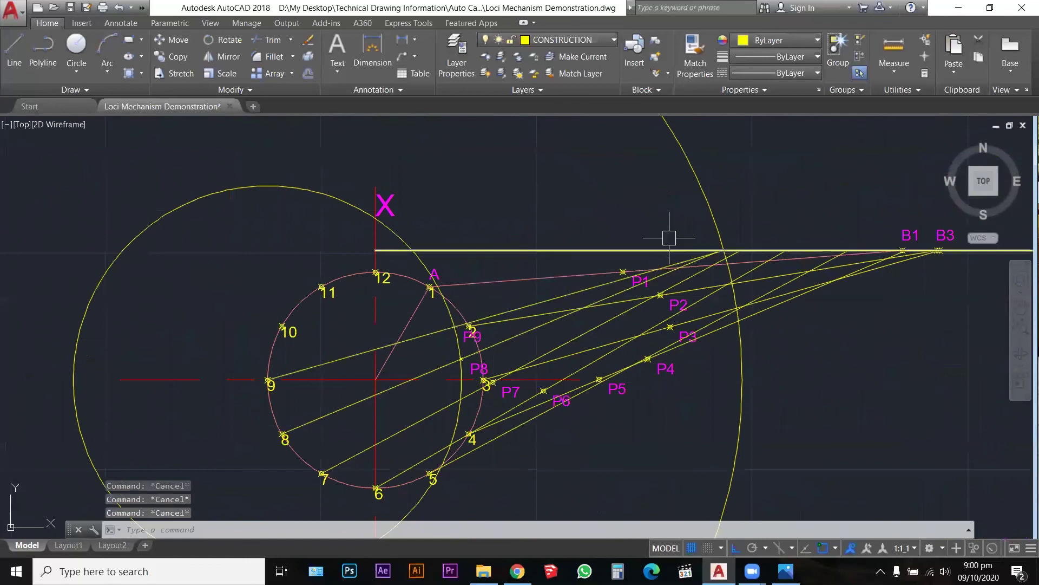
Move both construction circles from point 9 so they are centred on point 10 of the crank circle
{"action": "scroll", "coordinate": [708, 200], "scroll_direction": "down", "scroll_amount": 2}
{"action": "left_click", "coordinate": [702, 192]}
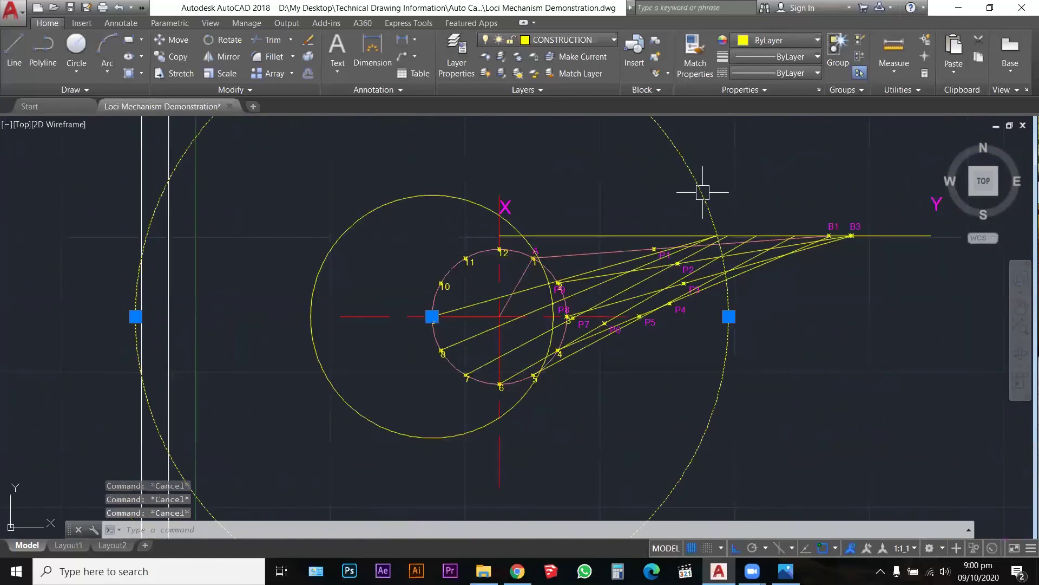
{"action": "left_click", "coordinate": [398, 200]}
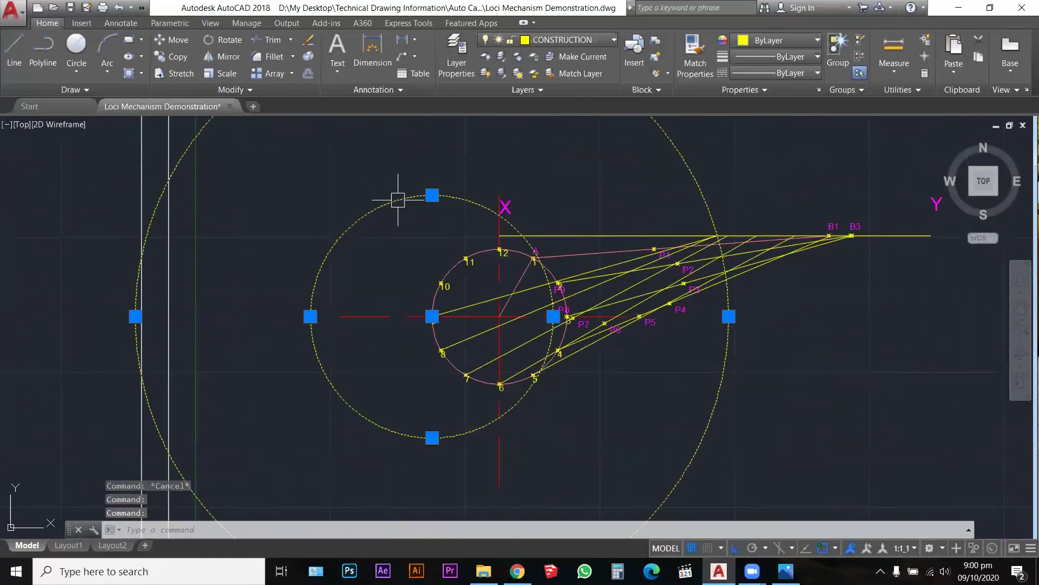
{"action": "scroll", "coordinate": [448, 321], "scroll_direction": "up", "scroll_amount": 2}
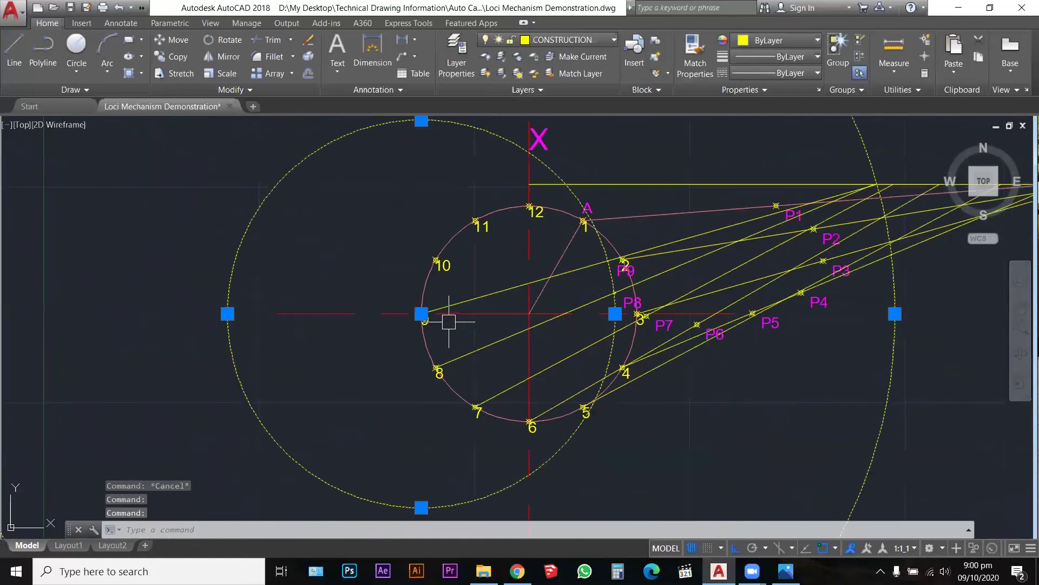
{"action": "left_click", "coordinate": [421, 314]}
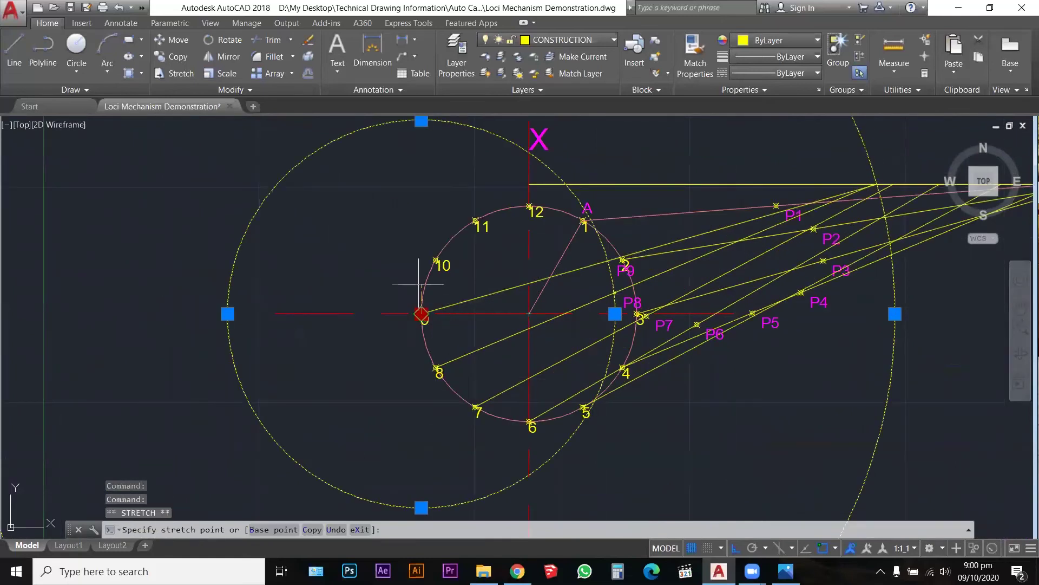
{"action": "left_click", "coordinate": [435, 259]}
{"action": "scroll", "coordinate": [543, 211], "scroll_direction": "down", "scroll_amount": 2}
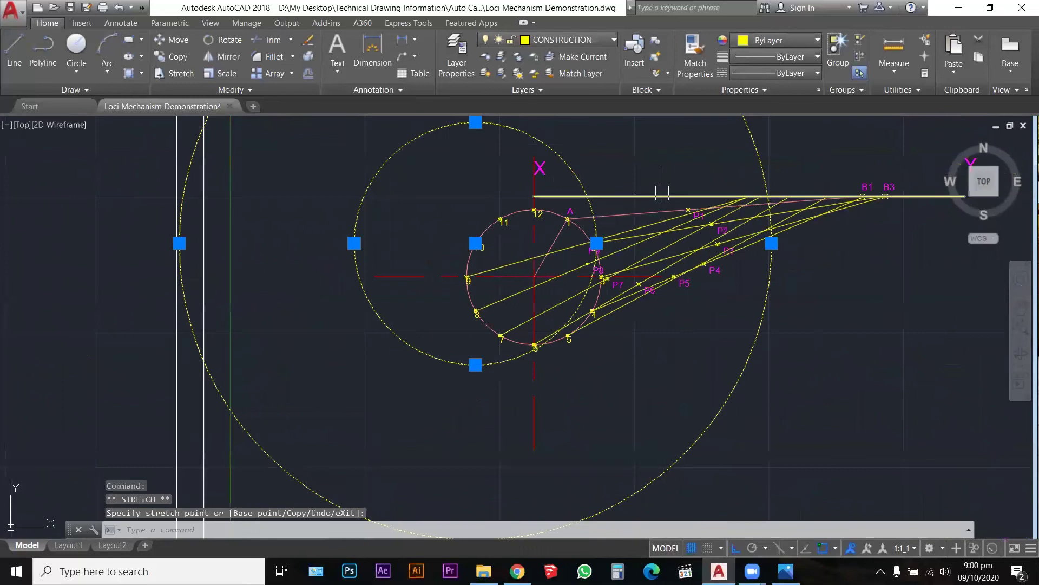
{"action": "key", "text": "Escape"}
{"action": "key", "text": "Escape"}
{"action": "key", "text": "Escape"}
Draw a line from the intersection of the large construction circle and line XY to point 10 on the crank circle
{"action": "scroll", "coordinate": [763, 187], "scroll_direction": "up", "scroll_amount": 6}
{"action": "type", "text": "l"}
{"action": "key", "text": "Return"}
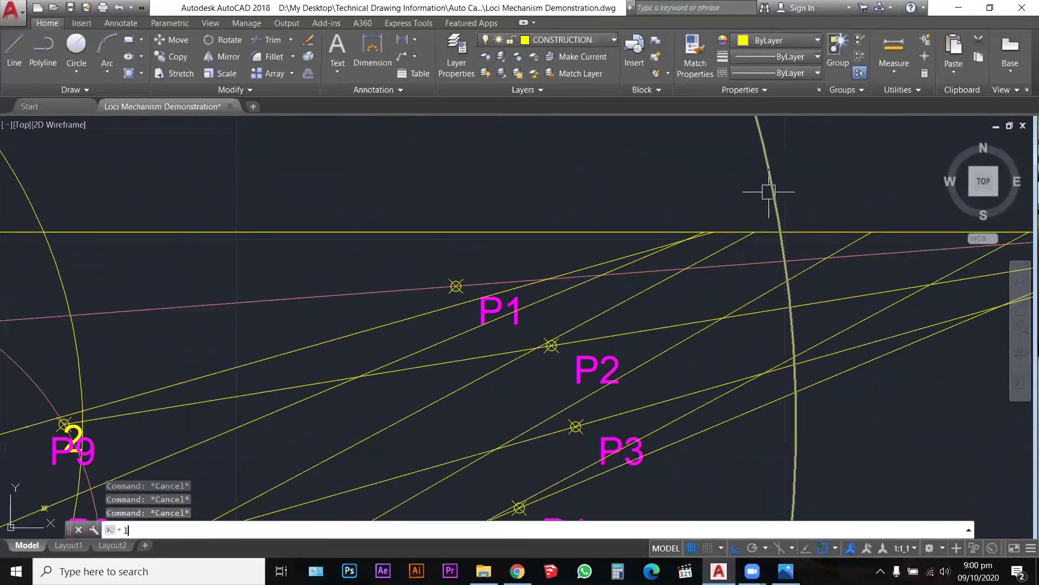
{"action": "left_click", "coordinate": [780, 232]}
{"action": "scroll", "coordinate": [780, 232], "scroll_direction": "down", "scroll_amount": 6}
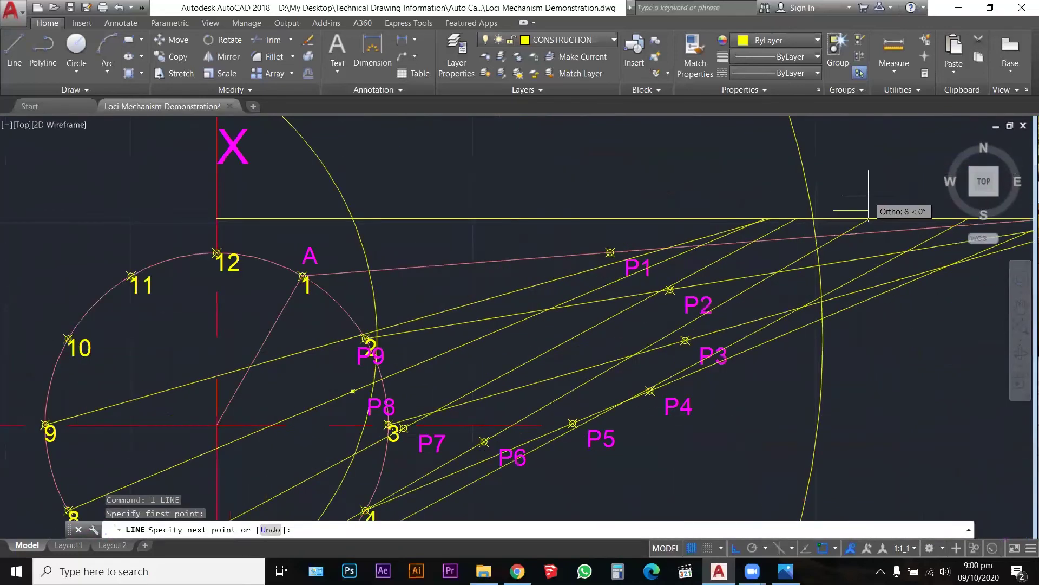
{"action": "scroll", "coordinate": [583, 251], "scroll_direction": "up", "scroll_amount": 5}
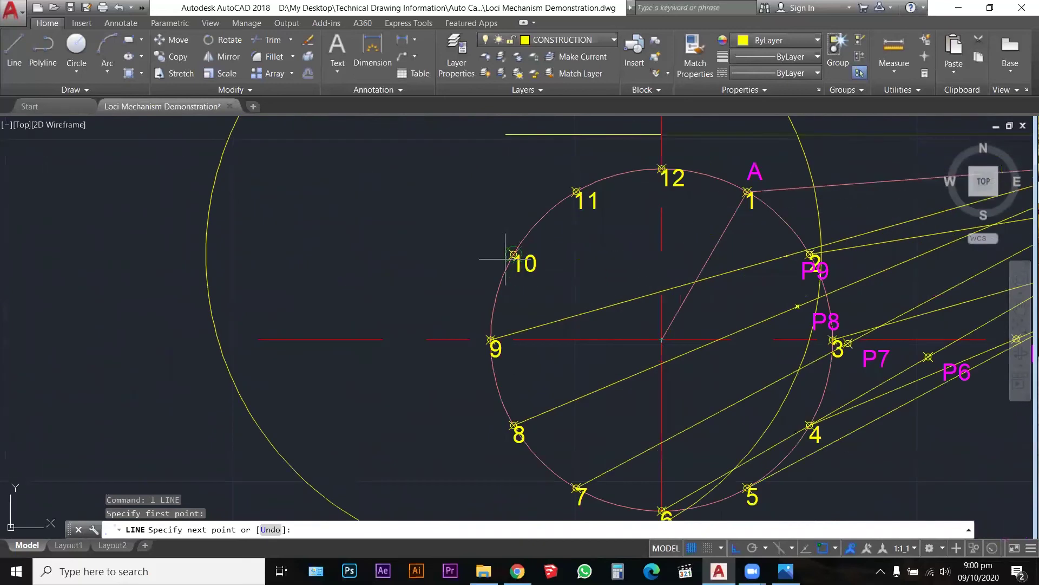
{"action": "left_click", "coordinate": [514, 254]}
{"action": "scroll", "coordinate": [404, 330], "scroll_direction": "down", "scroll_amount": 4}
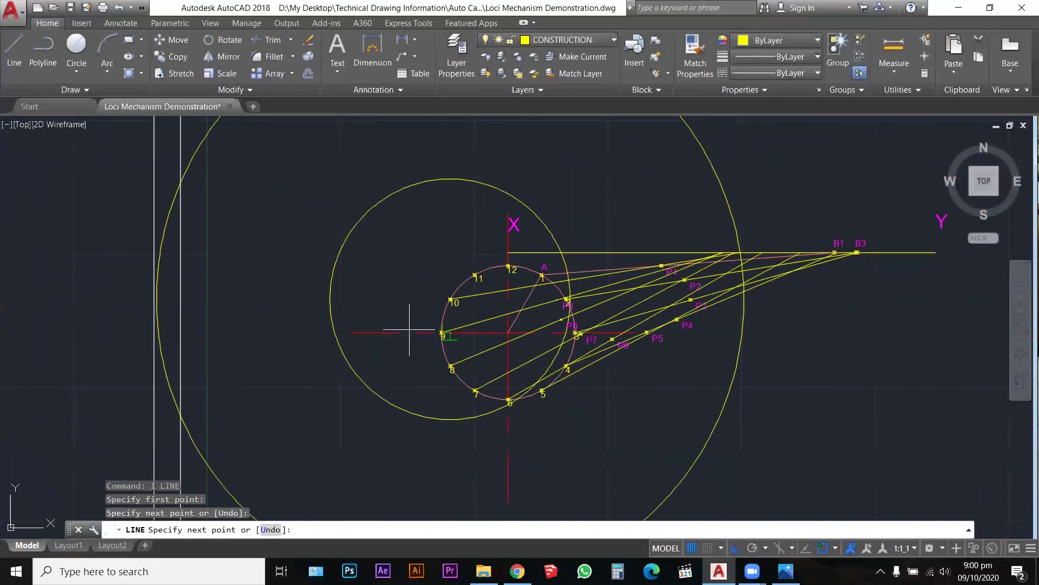
{"action": "scroll", "coordinate": [620, 232], "scroll_direction": "up", "scroll_amount": 2}
{"action": "key", "text": "Escape"}
{"action": "scroll", "coordinate": [509, 301], "scroll_direction": "up", "scroll_amount": 3}
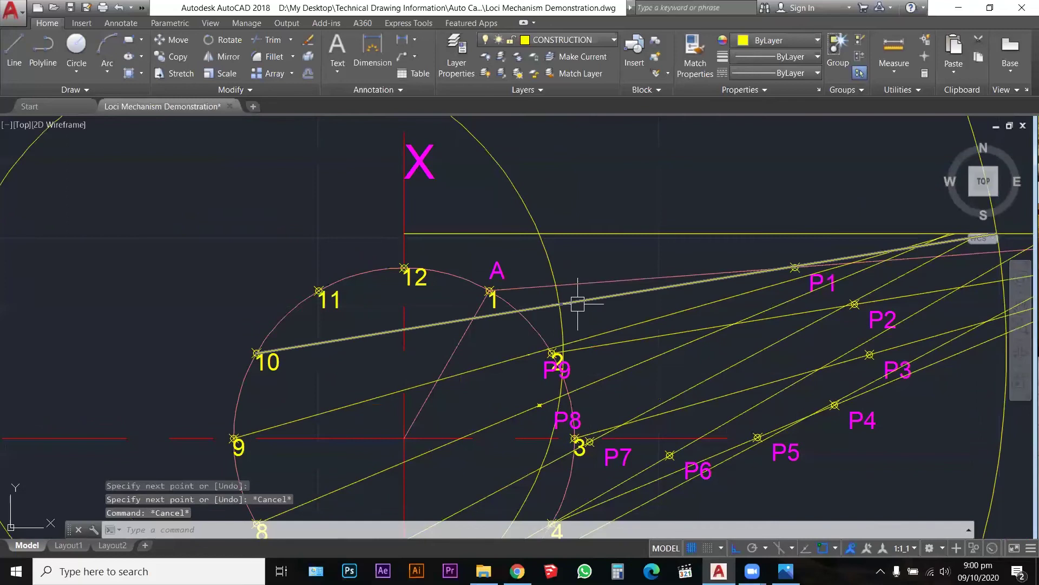
{"action": "scroll", "coordinate": [553, 303], "scroll_direction": "up", "scroll_amount": 2}
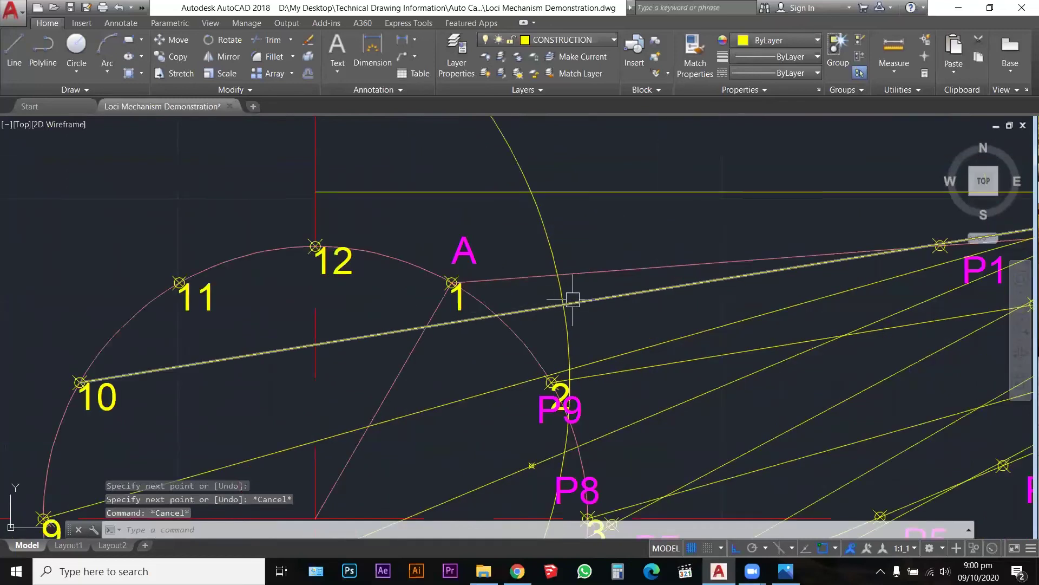
{"action": "scroll", "coordinate": [572, 300], "scroll_direction": "up", "scroll_amount": 2}
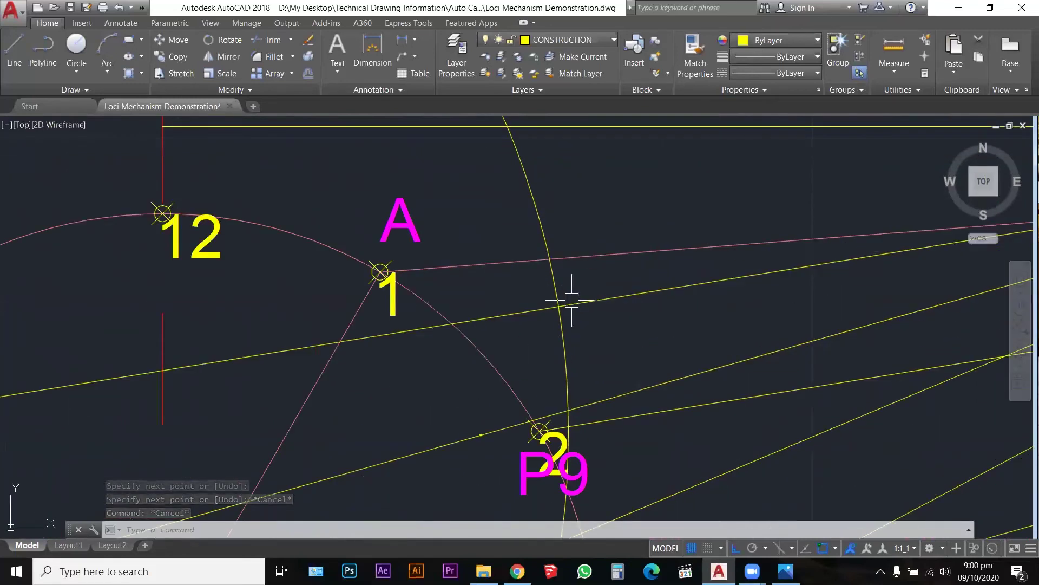
{"action": "type", "text": "poi"}
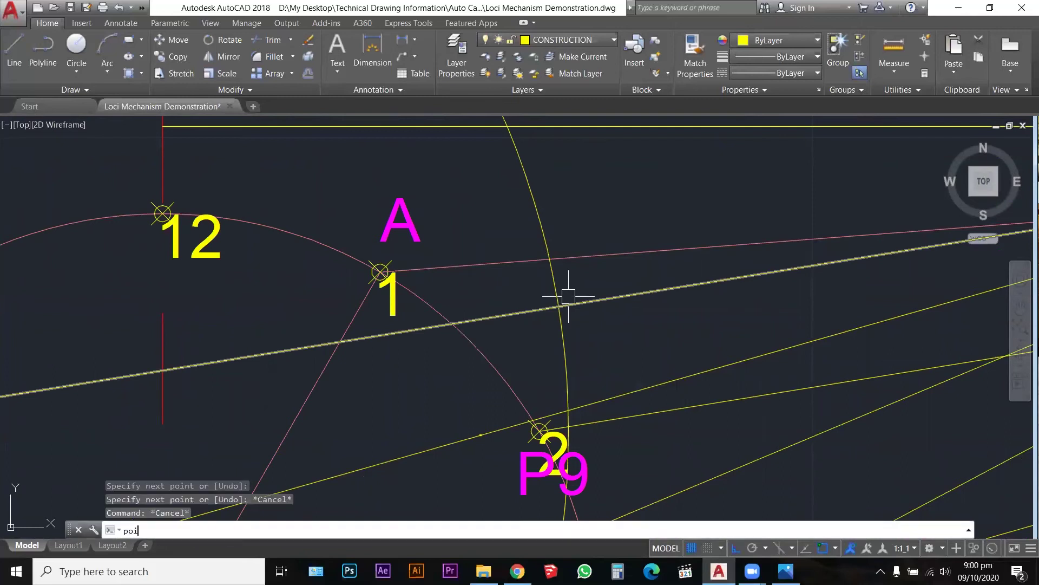
{"action": "key", "text": "Escape"}
{"action": "key", "text": "Escape"}
{"action": "key", "text": "Escape"}
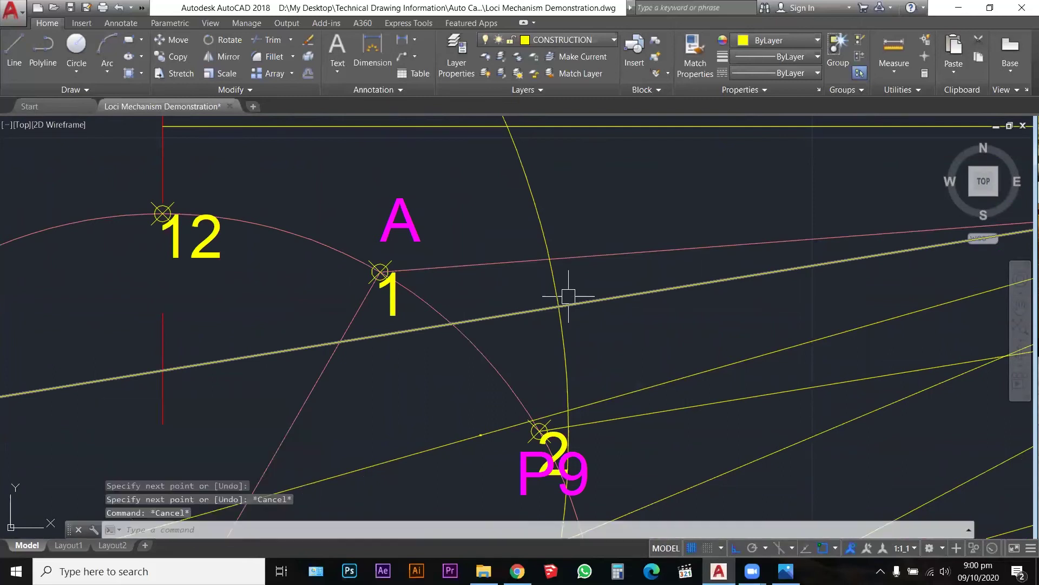
Place a point where the smaller construction circle crosses the line from point 10
{"action": "type", "text": "poi"}
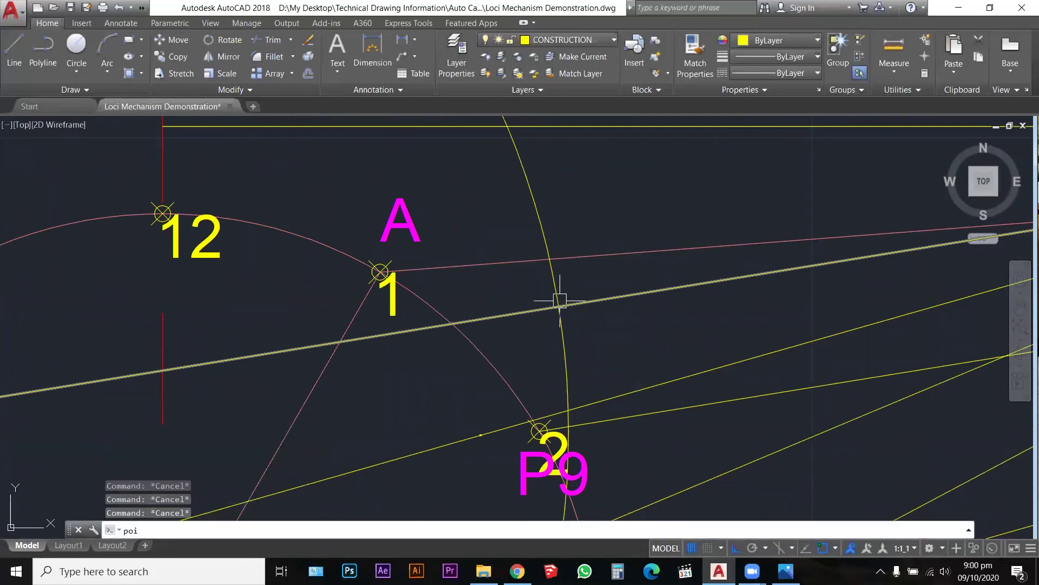
{"action": "key", "text": "Return"}
{"action": "left_click", "coordinate": [559, 306]}
{"action": "key", "text": "Escape"}
{"action": "key", "text": "Escape"}
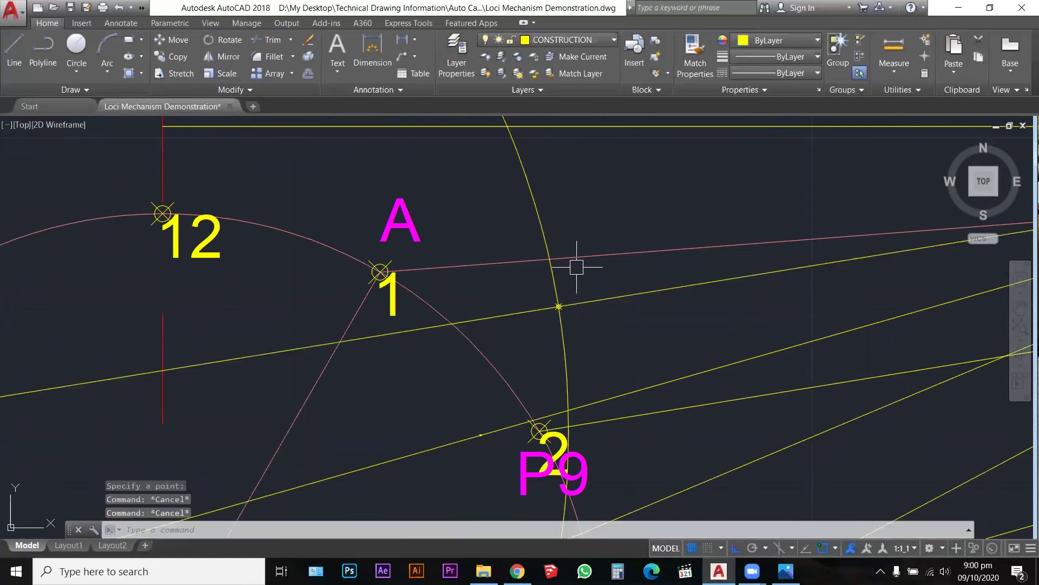
Copy the P9 label from its point marker to the new point on the line from point 10
{"action": "scroll", "coordinate": [573, 271], "scroll_direction": "down", "scroll_amount": 4}
{"action": "scroll", "coordinate": [565, 348], "scroll_direction": "up", "scroll_amount": 4}
{"action": "type", "text": "co"}
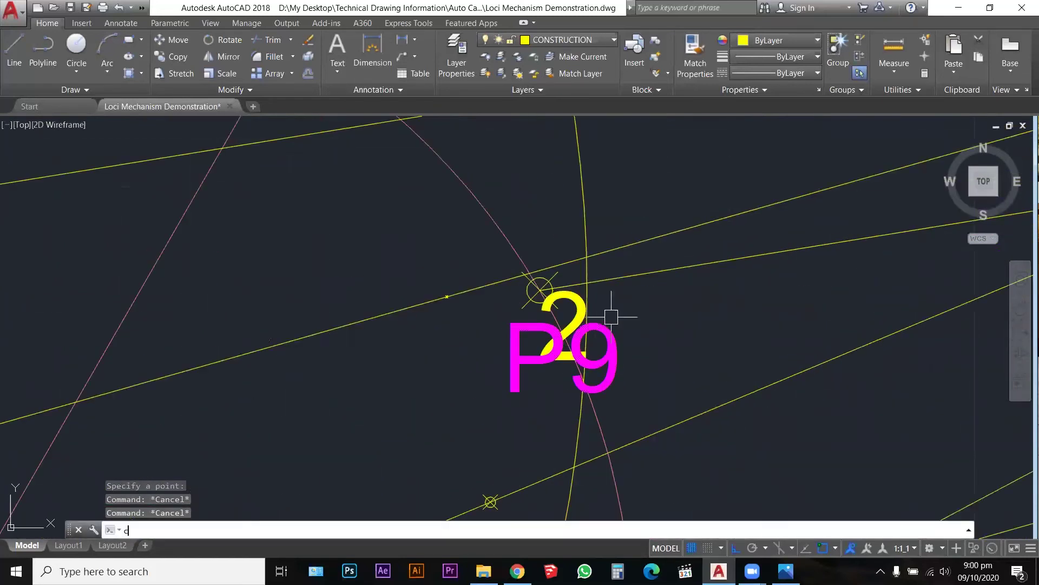
{"action": "key", "text": "Return"}
{"action": "left_click", "coordinate": [616, 337]}
{"action": "key", "text": "Return"}
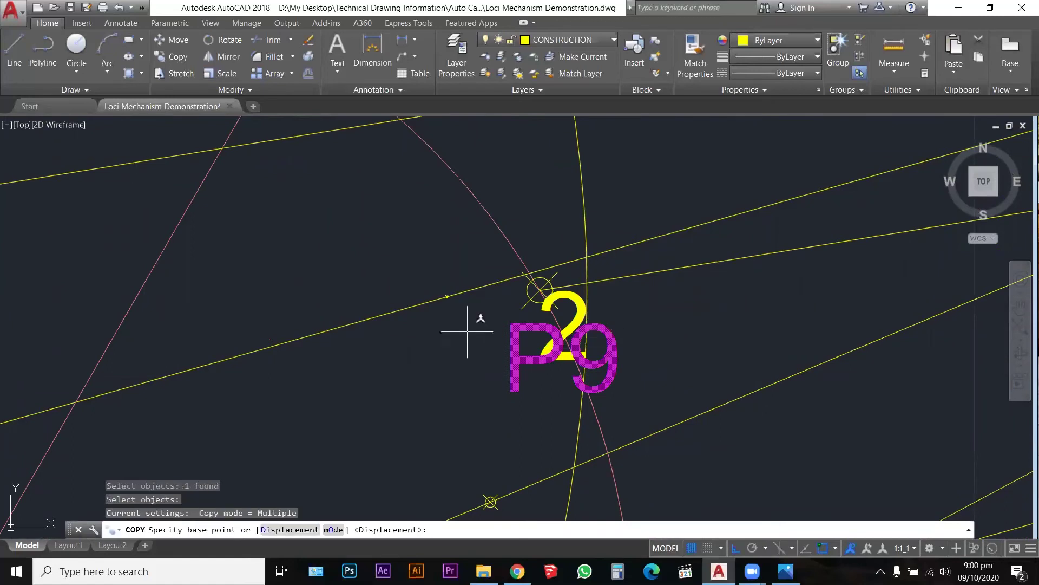
{"action": "left_click", "coordinate": [446, 296]}
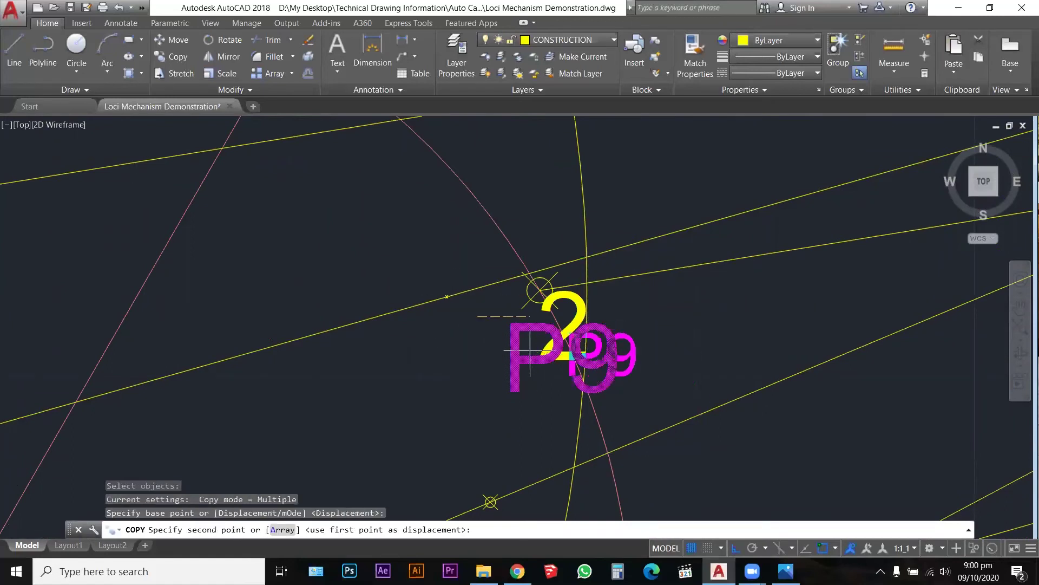
{"action": "scroll", "coordinate": [533, 341], "scroll_direction": "down", "scroll_amount": 4}
{"action": "left_click", "coordinate": [593, 250]}
{"action": "key", "text": "Escape"}
{"action": "key", "text": "Escape"}
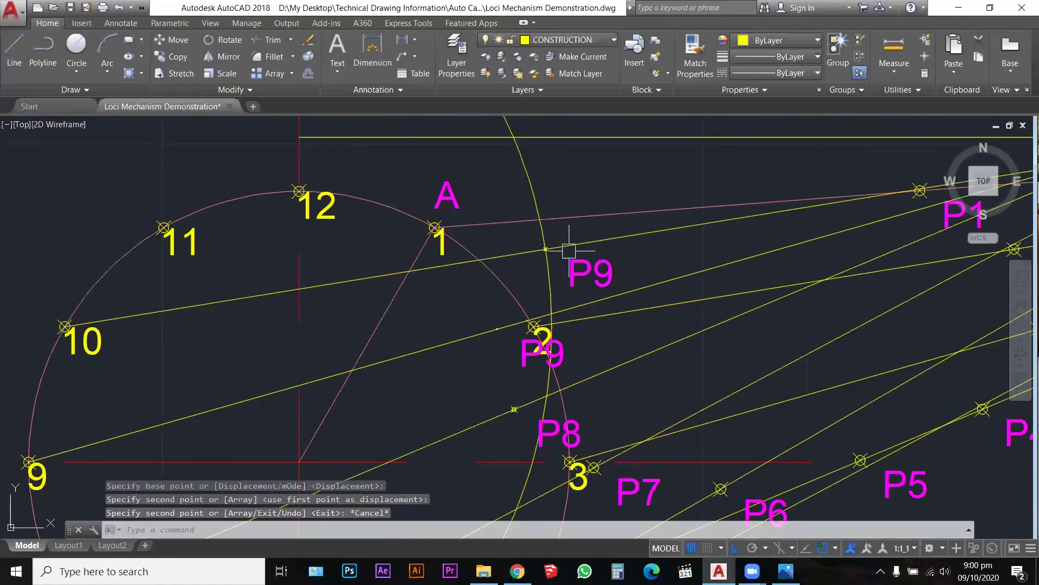
Edit the copied P9 label on the line from point 10 to read P10
{"action": "double_click", "coordinate": [580, 264]}
{"action": "left_click_drag", "start_coordinate": [595, 269], "coordinate": [619, 269]}
{"action": "type", "text": "10"}
{"action": "key", "text": "Escape"}
{"action": "scroll", "coordinate": [509, 266], "scroll_direction": "down", "scroll_amount": 5}
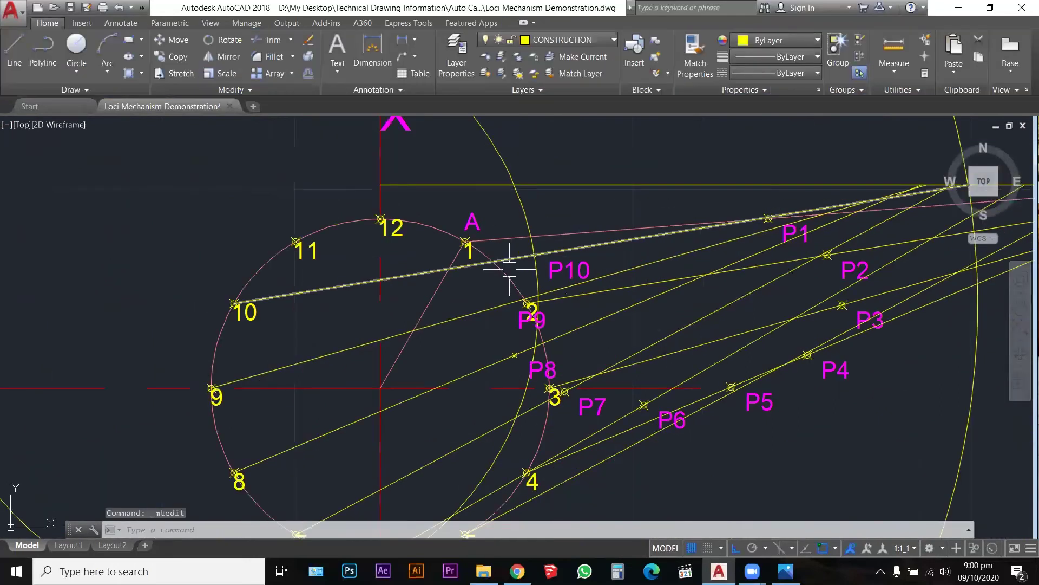
Move both construction circles from point 10 so they are centred on point 11 of the crank circle
{"action": "left_click", "coordinate": [500, 195]}
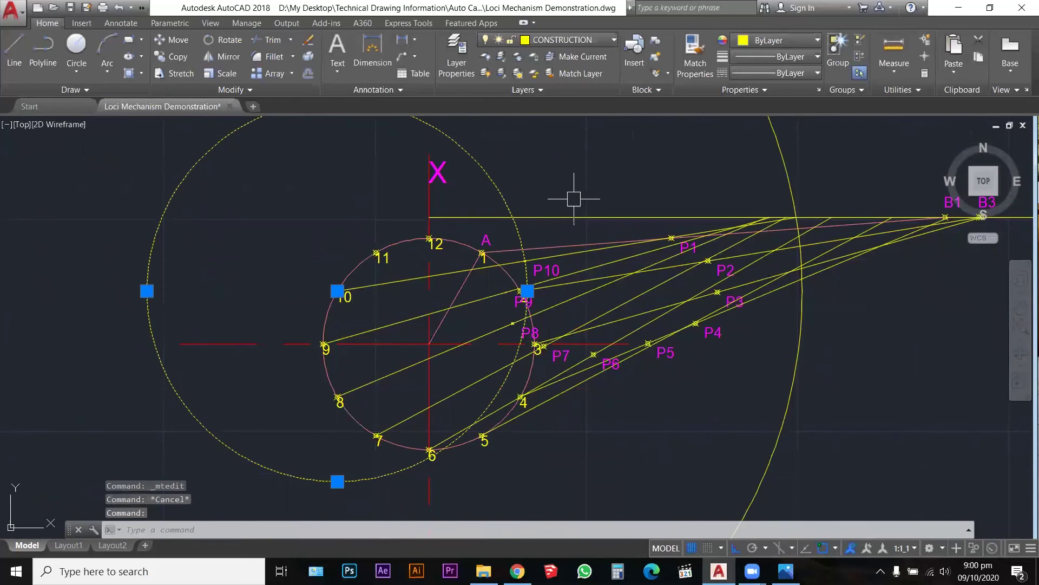
{"action": "left_click", "coordinate": [771, 138]}
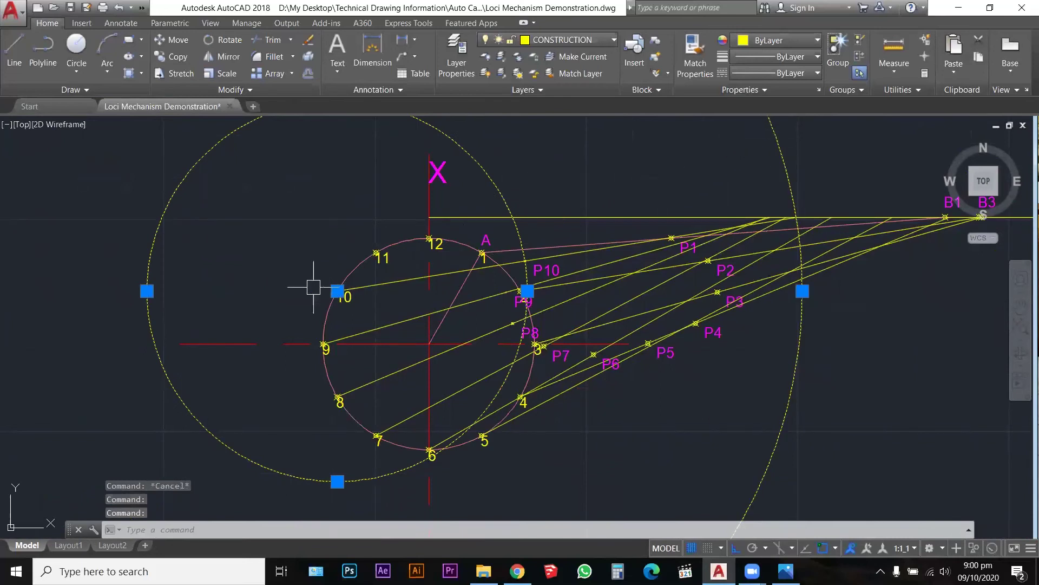
{"action": "left_click", "coordinate": [335, 291]}
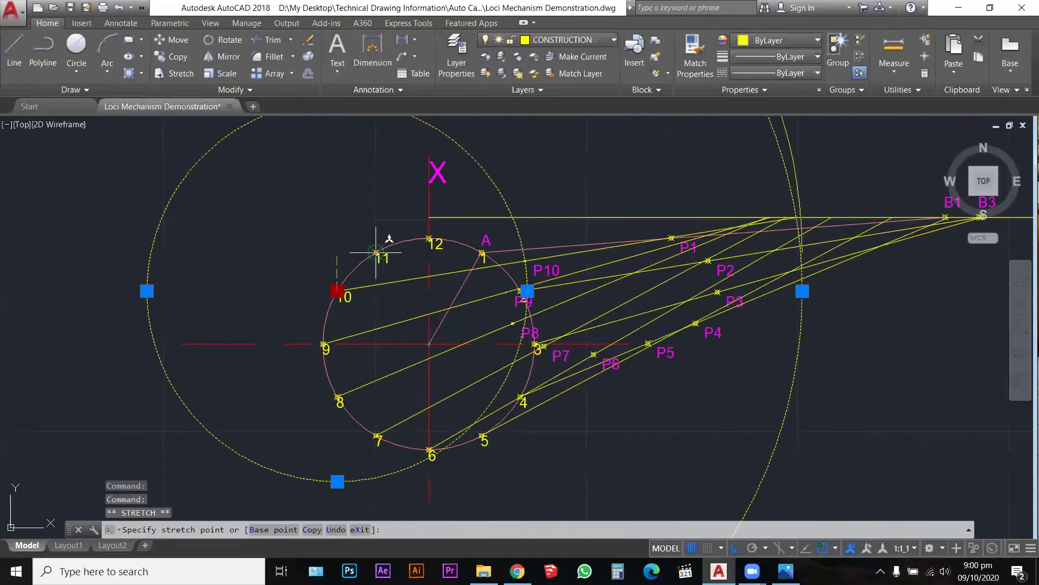
{"action": "key", "text": "Escape"}
{"action": "key", "text": "Escape"}
{"action": "key", "text": "Escape"}
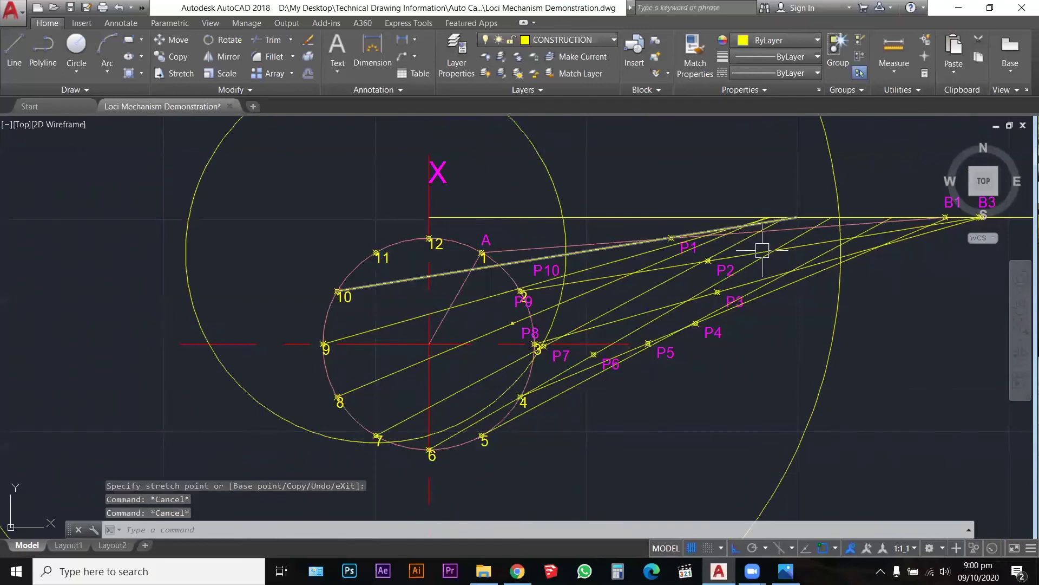
Draw a line from the intersection of the large construction circle and line XY to point 12 on the crank circle
{"action": "type", "text": "l"}
{"action": "key", "text": "Return"}
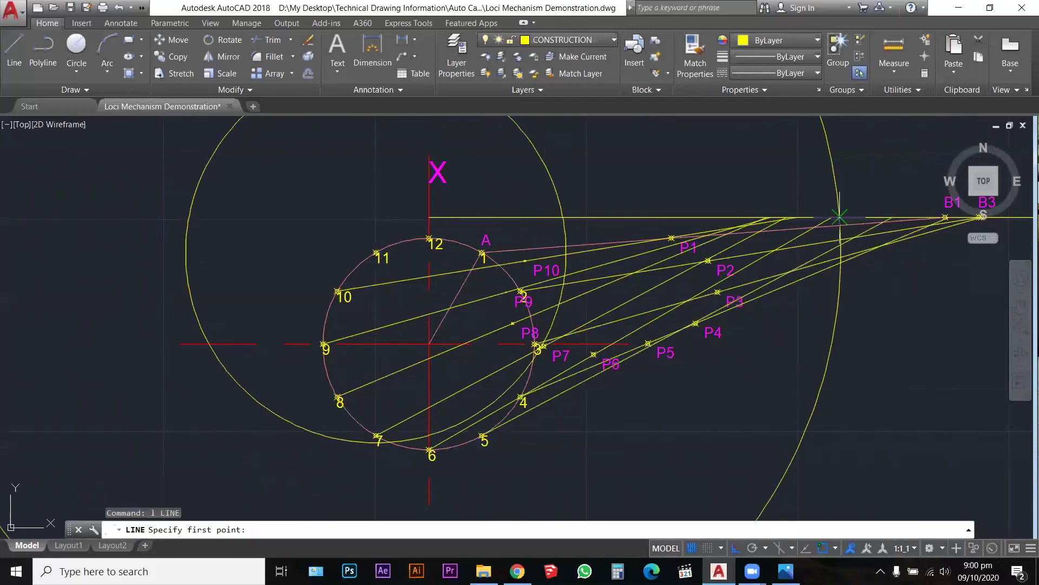
{"action": "left_click", "coordinate": [840, 218]}
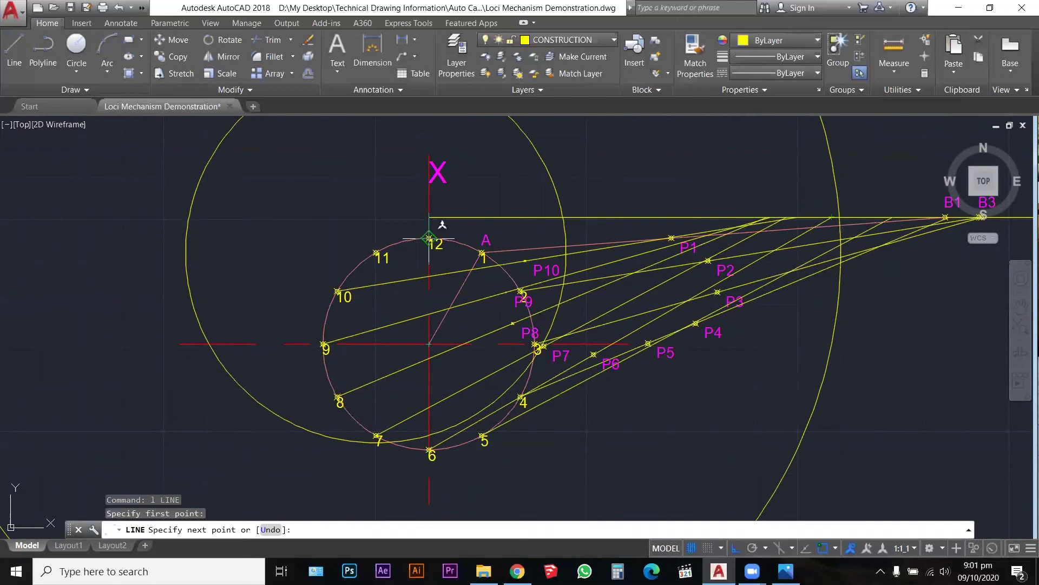
{"action": "left_click", "coordinate": [429, 238]}
{"action": "scroll", "coordinate": [551, 220], "scroll_direction": "up", "scroll_amount": 6}
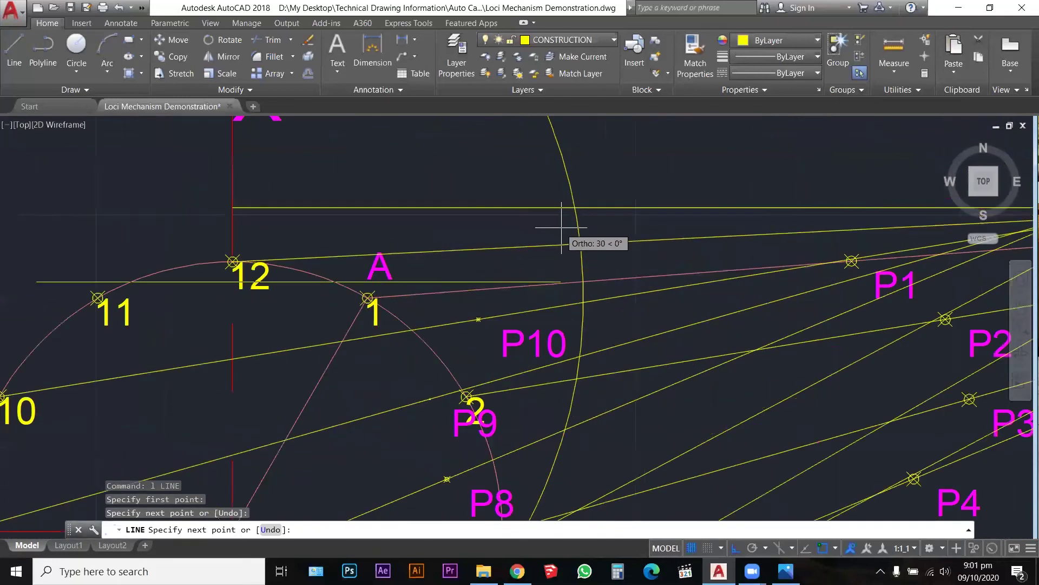
{"action": "key", "text": "Escape"}
{"action": "key", "text": "Escape"}
{"action": "key", "text": "Escape"}
Copy the P10 label and its point marker to the intersection of the small construction circle and the line from point 12
{"action": "type", "text": "co"}
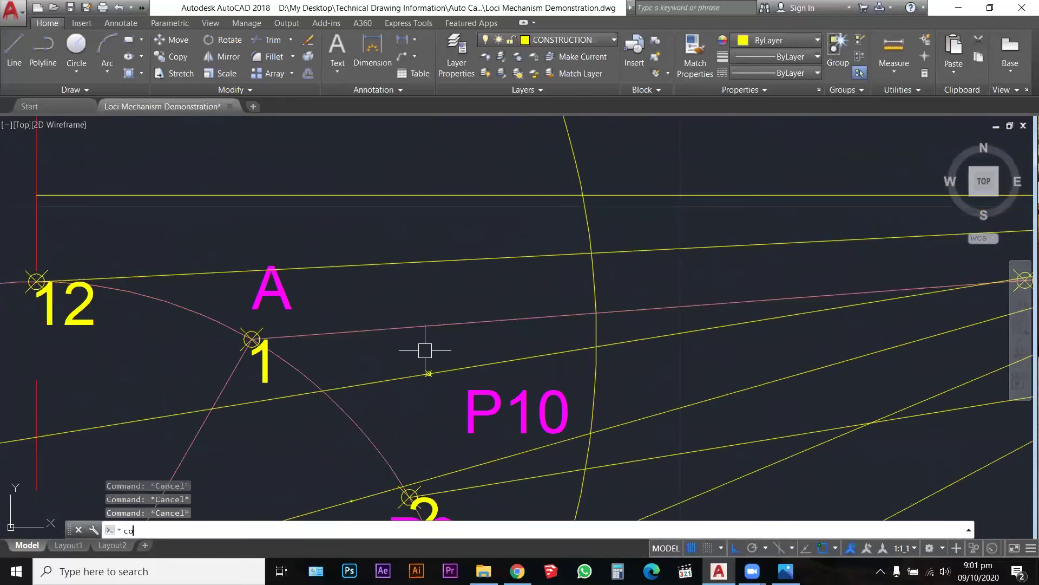
{"action": "key", "text": "Return"}
{"action": "left_click", "coordinate": [380, 348]}
{"action": "left_click", "coordinate": [614, 456]}
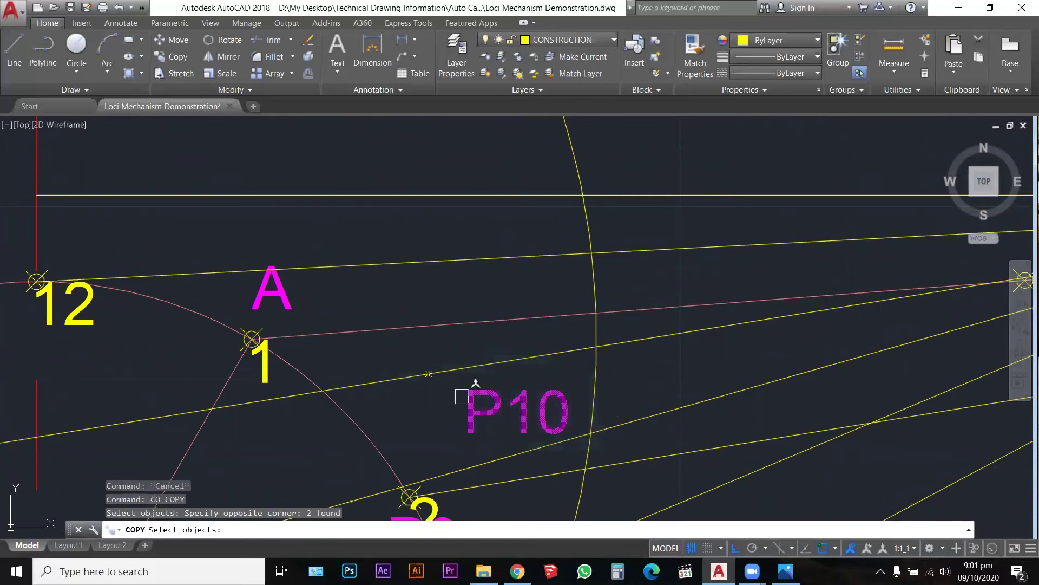
{"action": "key", "text": "Return"}
{"action": "left_click", "coordinate": [428, 373]}
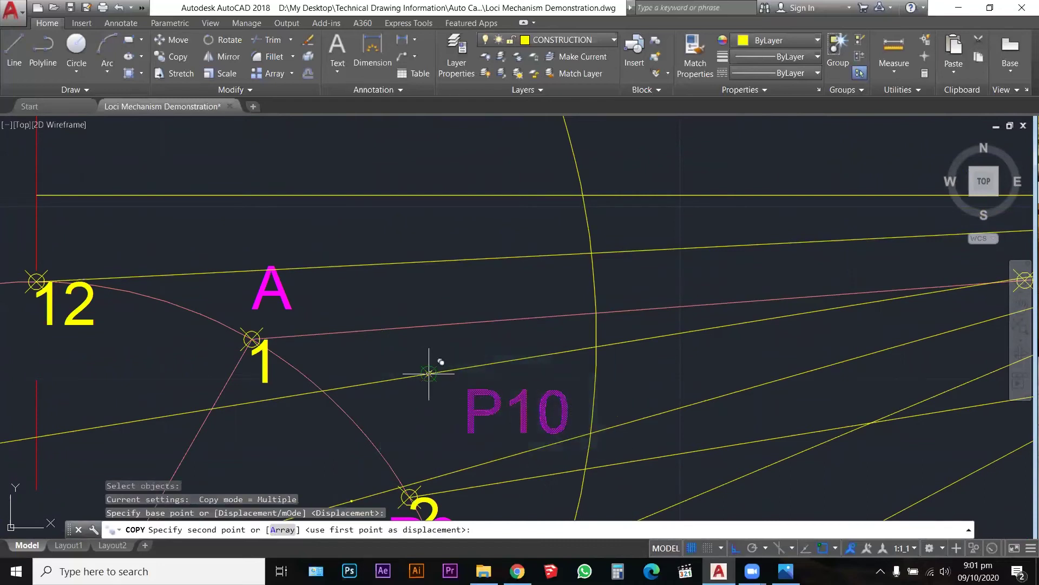
{"action": "left_click", "coordinate": [591, 253]}
{"action": "key", "text": "Escape"}
{"action": "key", "text": "Escape"}
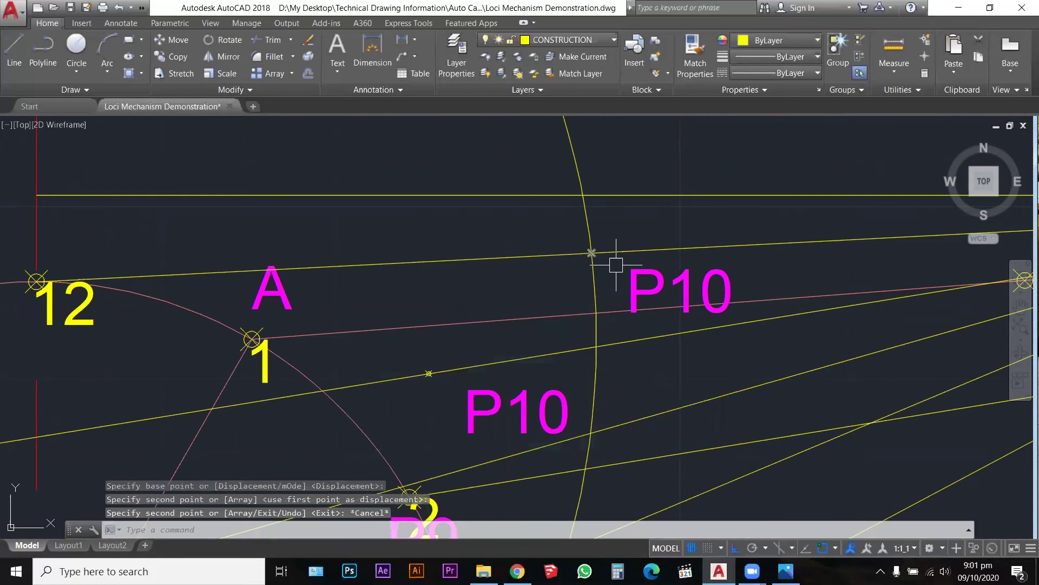
Edit the copied P10 label beside the small construction circle to read P11
{"action": "double_click", "coordinate": [718, 285]}
{"action": "left_click_drag", "start_coordinate": [700, 287], "coordinate": [771, 285]}
{"action": "type", "text": "1"}
{"action": "key", "text": "Escape"}
{"action": "key", "text": "Escape"}
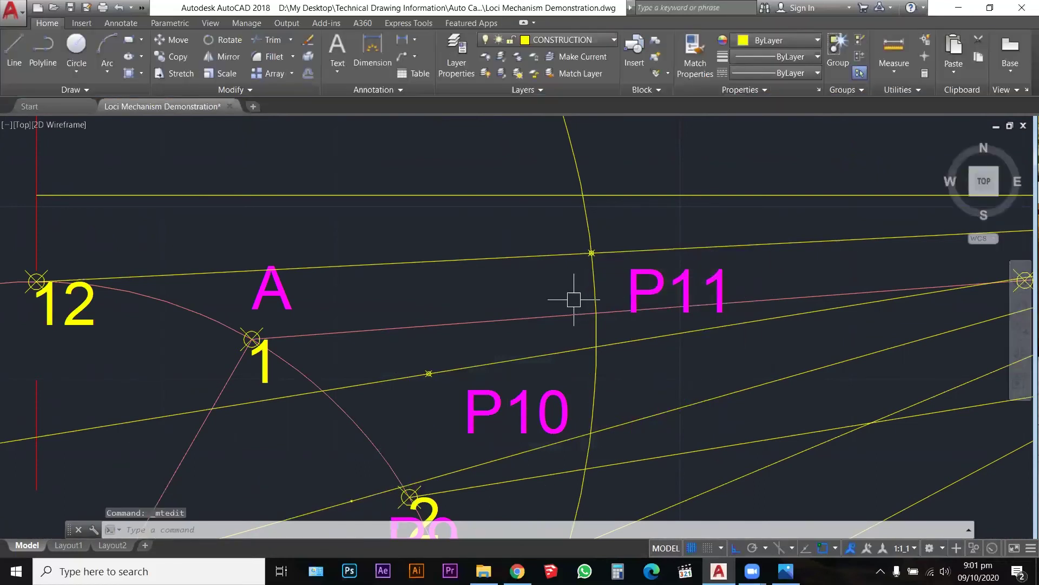
Try moving both construction circles from point 11 so they are centred on point 12 of the crank circle
{"action": "scroll", "coordinate": [595, 295], "scroll_direction": "down", "scroll_amount": 6}
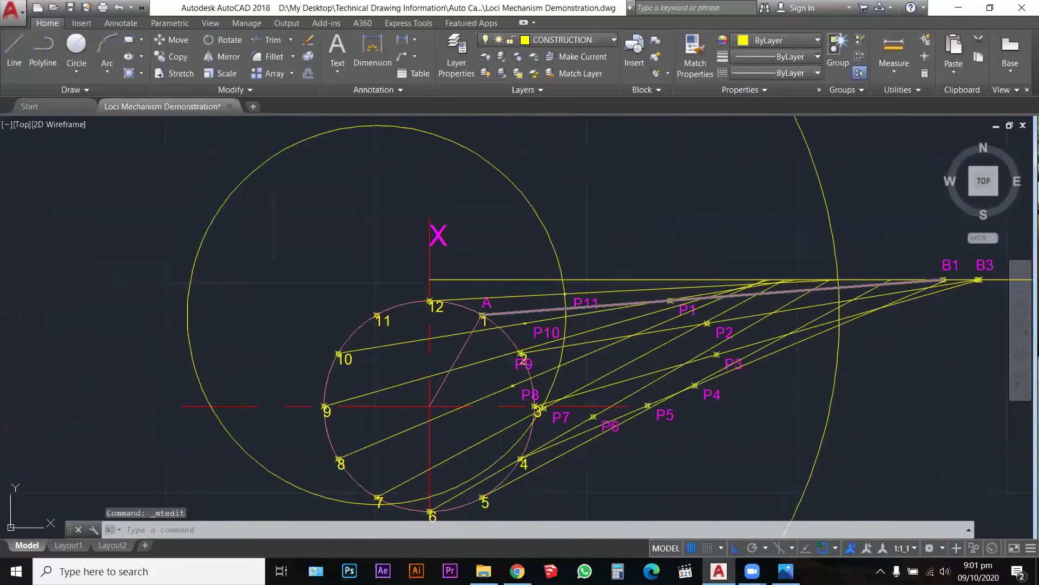
{"action": "left_click", "coordinate": [538, 216]}
{"action": "left_click", "coordinate": [819, 174]}
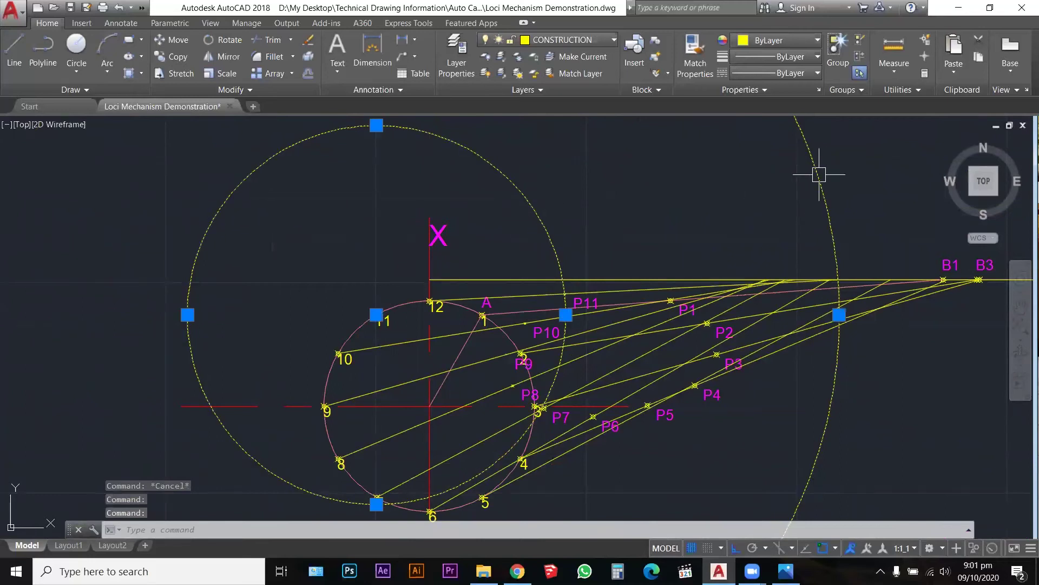
{"action": "left_click", "coordinate": [376, 314]}
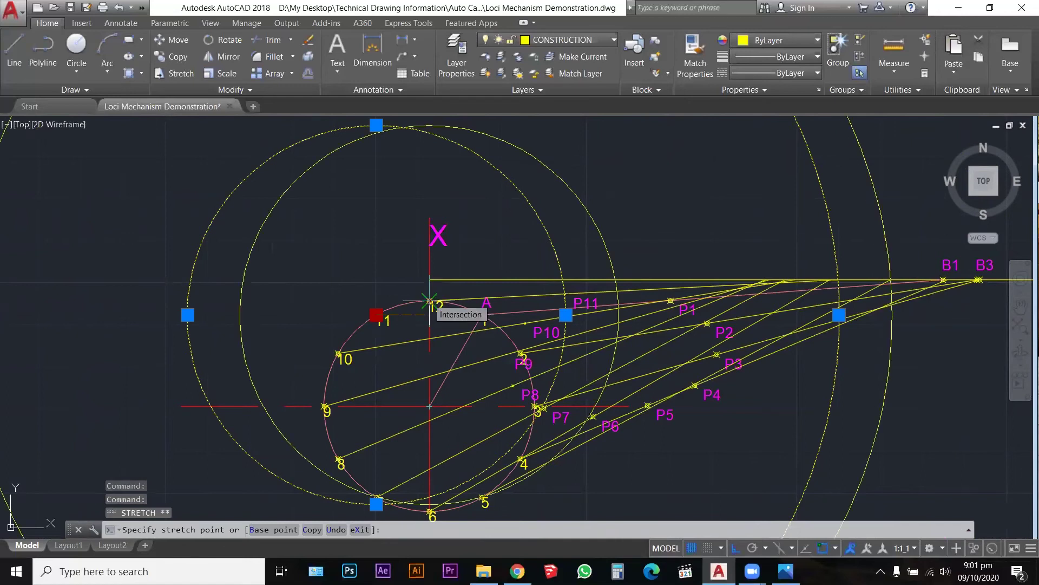
{"action": "left_click", "coordinate": [430, 301]}
{"action": "key", "text": "Escape"}
{"action": "key", "text": "Escape"}
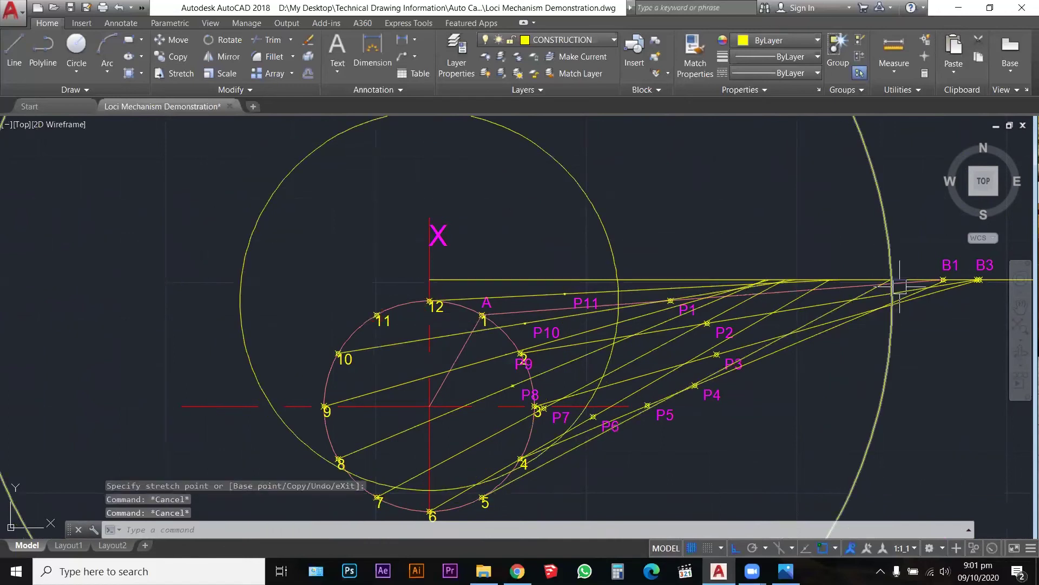
Try drawing a line from the large construction circle's intersection with line XY to point 12
{"action": "scroll", "coordinate": [985, 275], "scroll_direction": "up", "scroll_amount": 6}
{"action": "type", "text": "l"}
{"action": "key", "text": "Return"}
{"action": "left_click", "coordinate": [726, 314]}
{"action": "scroll", "coordinate": [747, 303], "scroll_direction": "down", "scroll_amount": 5}
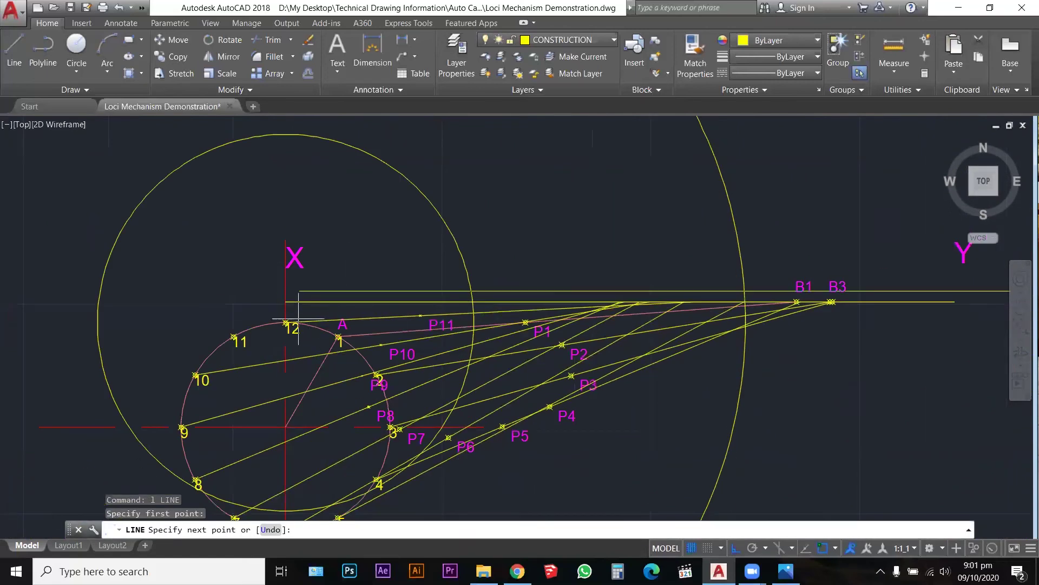
{"action": "scroll", "coordinate": [295, 322], "scroll_direction": "up", "scroll_amount": 6}
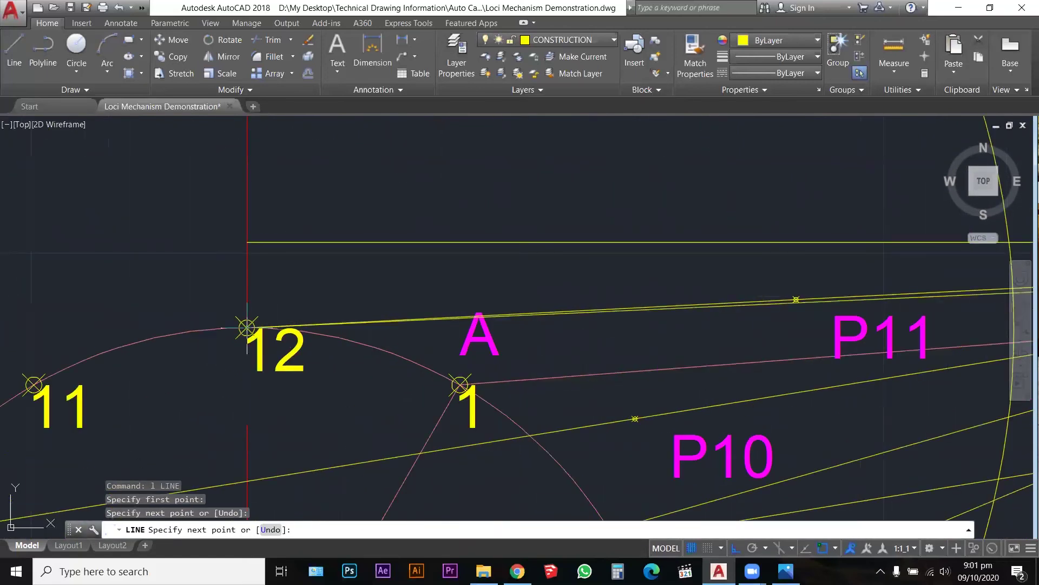
{"action": "scroll", "coordinate": [292, 303], "scroll_direction": "down", "scroll_amount": 5}
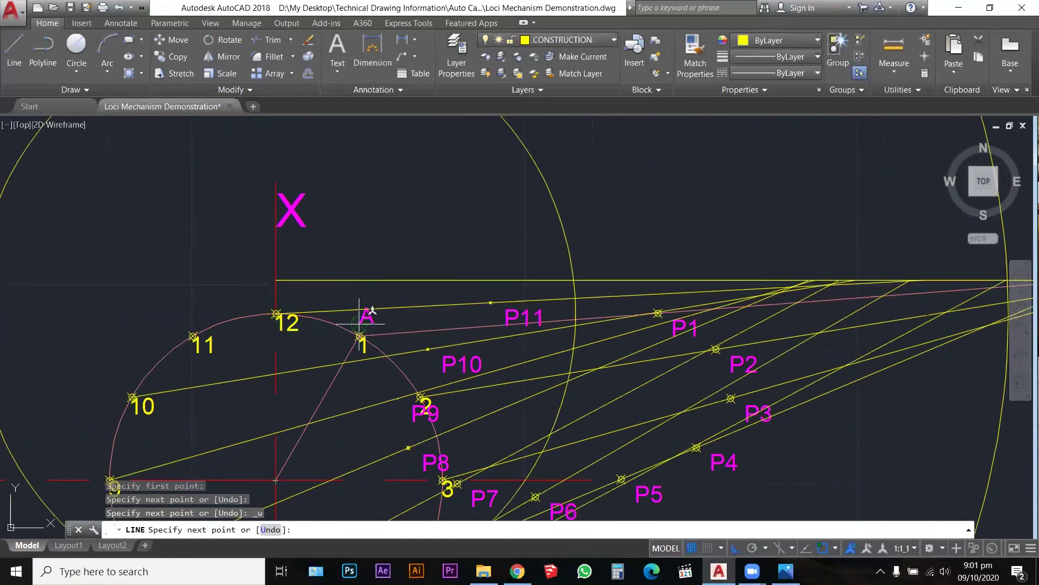
Undo the new line to point 12 and the move of the construction circles away from point 11
{"action": "key", "text": "ctrl+z"}
{"action": "key", "text": "Escape"}
{"action": "key", "text": "Escape"}
{"action": "key", "text": "Escape"}
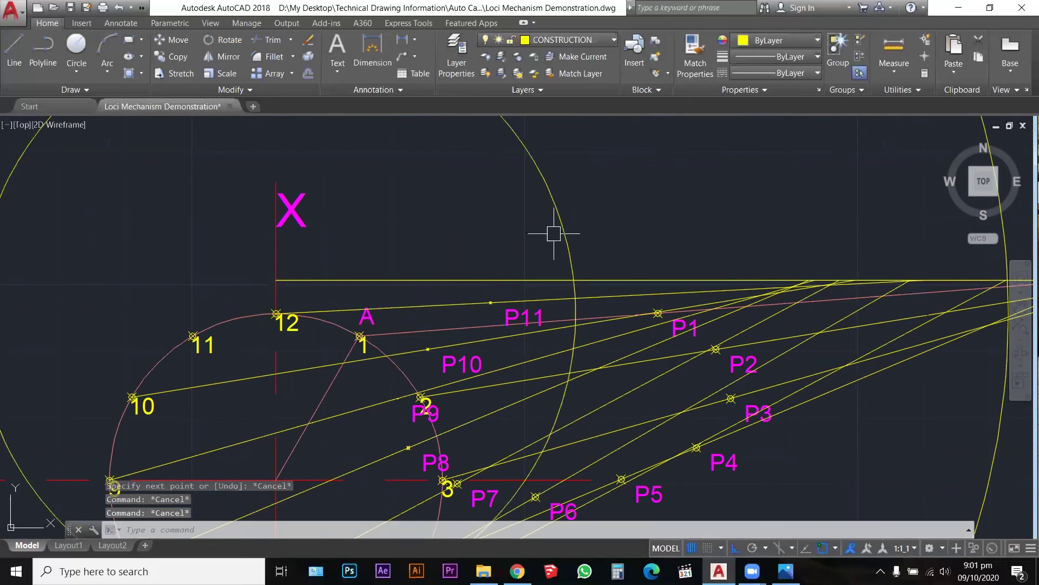
{"action": "key", "text": "ctrl+z"}
{"action": "key", "text": "ctrl+z"}
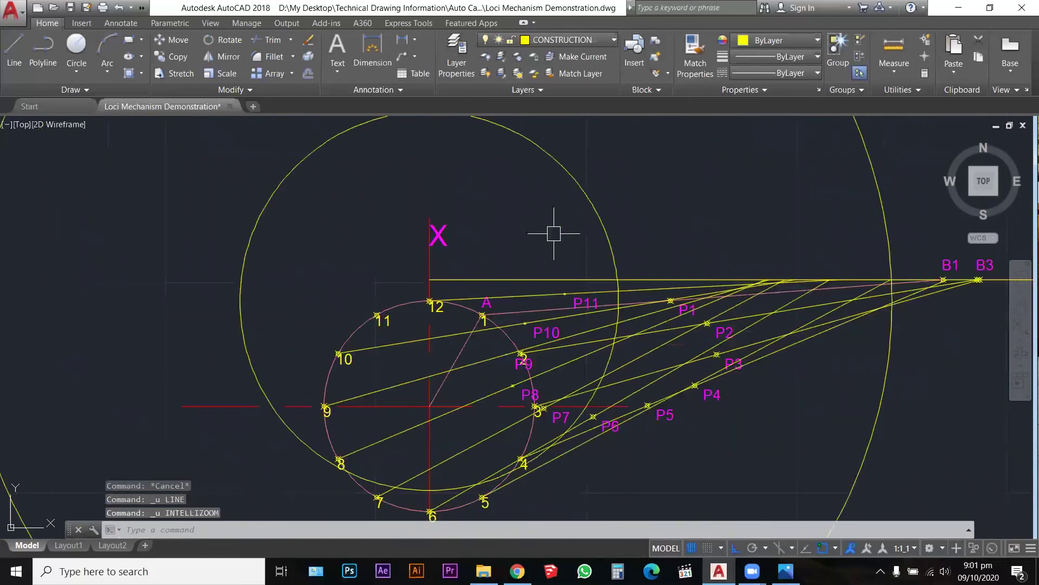
{"action": "key", "text": "ctrl+z"}
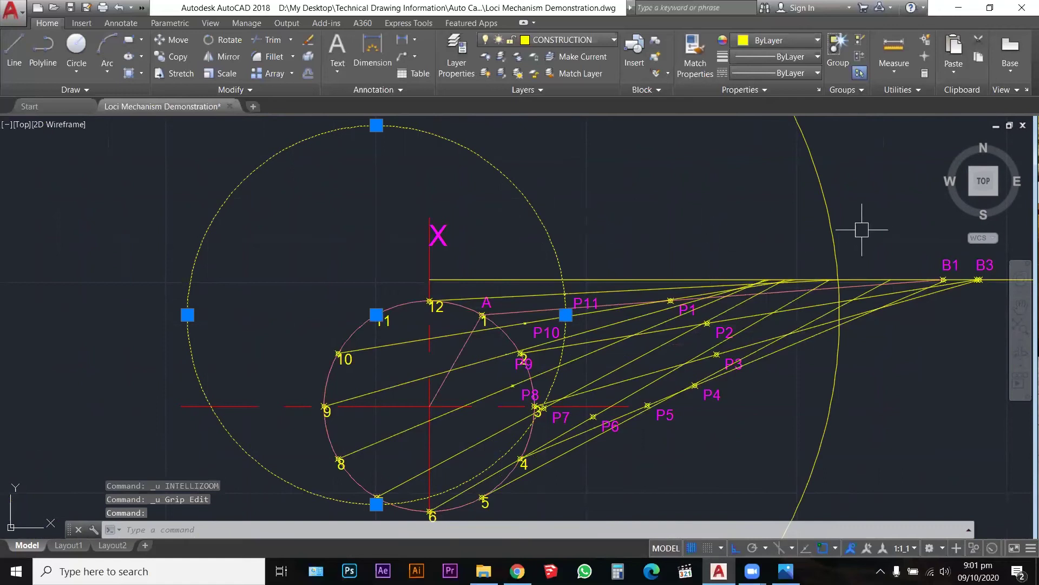
{"action": "left_click", "coordinate": [833, 214]}
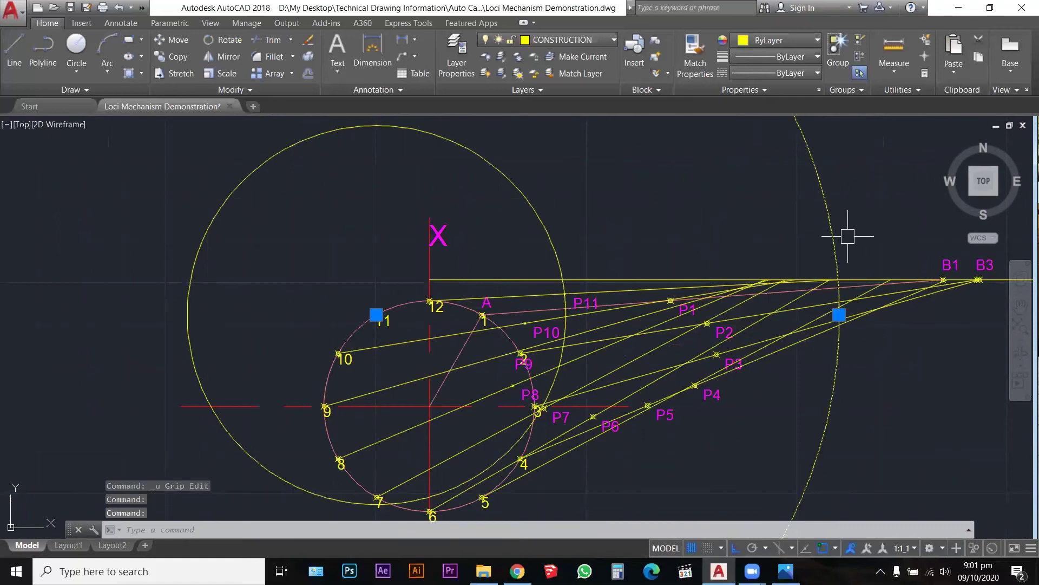
{"action": "scroll", "coordinate": [849, 240], "scroll_direction": "up", "scroll_amount": 4}
{"action": "scroll", "coordinate": [849, 243], "scroll_direction": "down", "scroll_amount": 4}
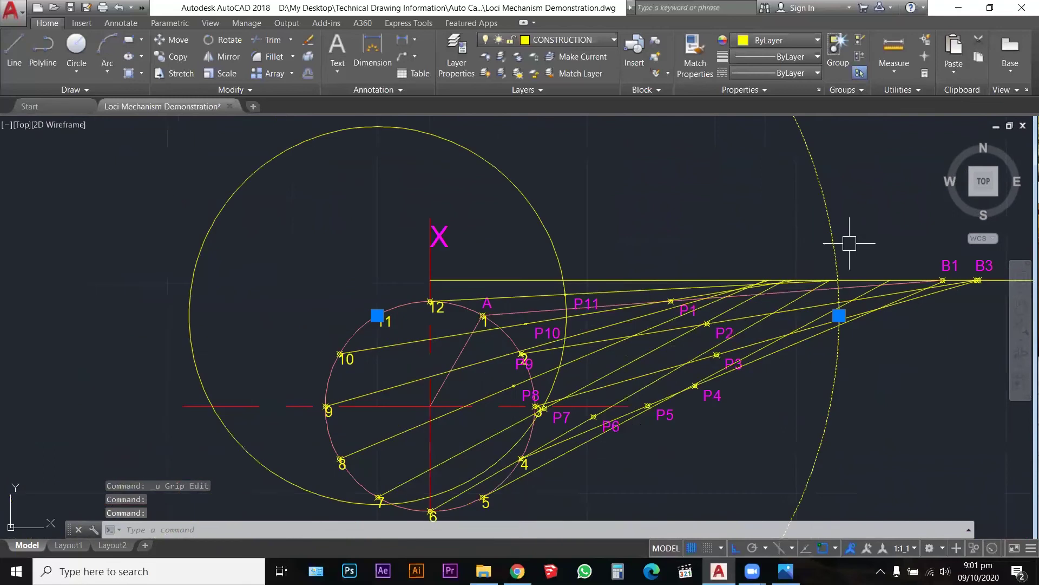
{"action": "key", "text": "Escape"}
{"action": "key", "text": "Escape"}
Stretch the crank end of the connecting-rod line from point 12 to point 11 on the crank circle
{"action": "left_click", "coordinate": [446, 295]}
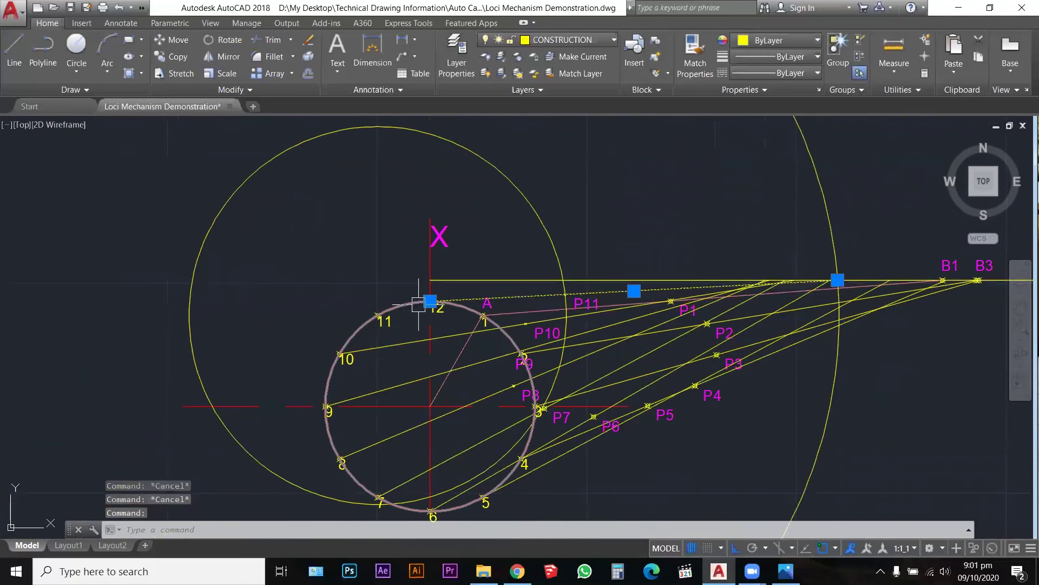
{"action": "left_click", "coordinate": [430, 301]}
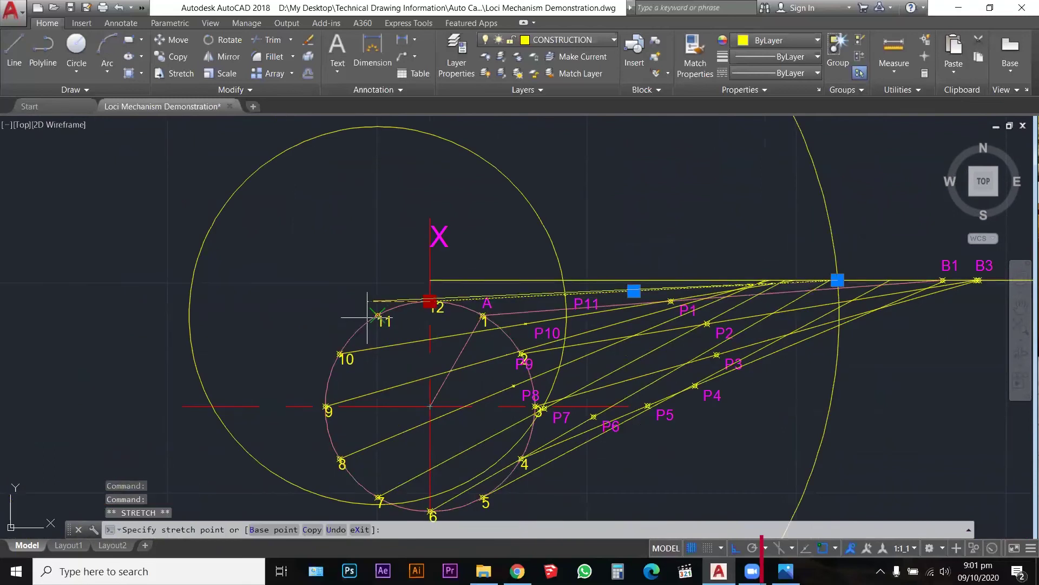
{"action": "scroll", "coordinate": [368, 316], "scroll_direction": "up", "scroll_amount": 4}
{"action": "left_click", "coordinate": [377, 316]}
{"action": "scroll", "coordinate": [319, 320], "scroll_direction": "down", "scroll_amount": 4}
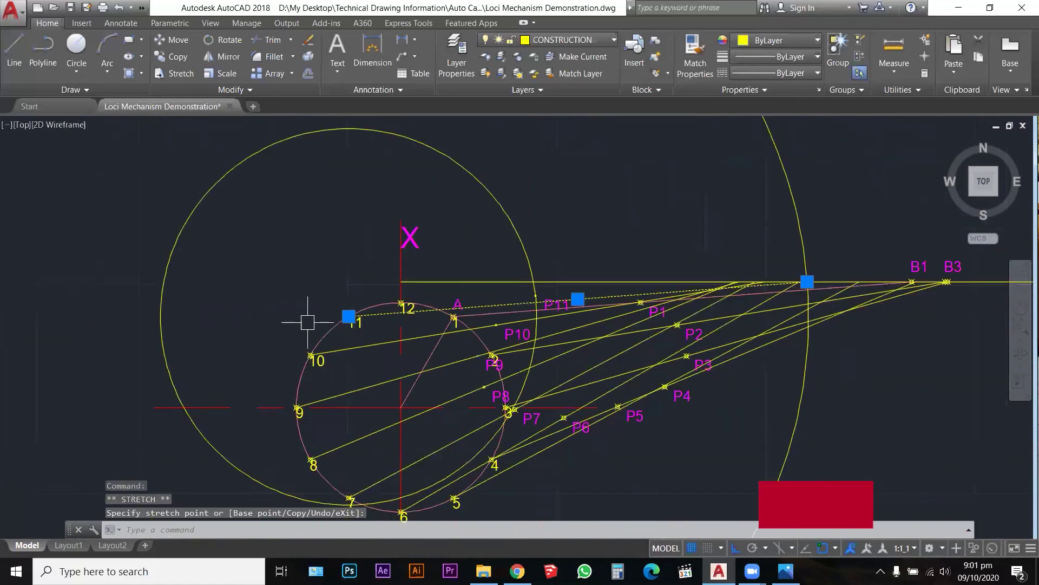
{"action": "scroll", "coordinate": [307, 322], "scroll_direction": "down", "scroll_amount": 2}
{"action": "key", "text": "Escape"}
{"action": "key", "text": "Escape"}
Move the P11 point marker to the intersection of the small construction circle and the line from point 11
{"action": "scroll", "coordinate": [352, 302], "scroll_direction": "up", "scroll_amount": 5}
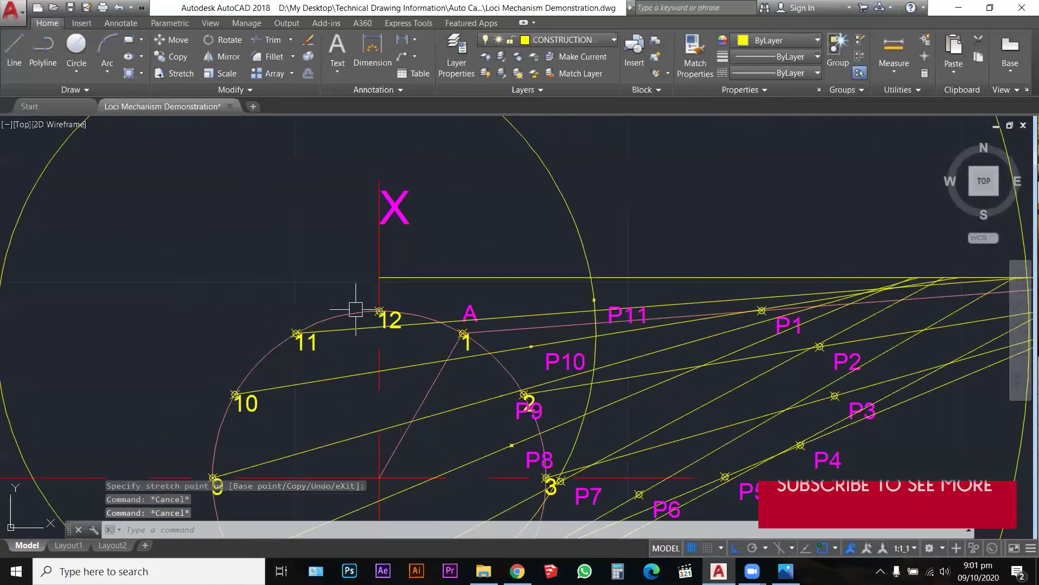
{"action": "scroll", "coordinate": [595, 293], "scroll_direction": "up", "scroll_amount": 5}
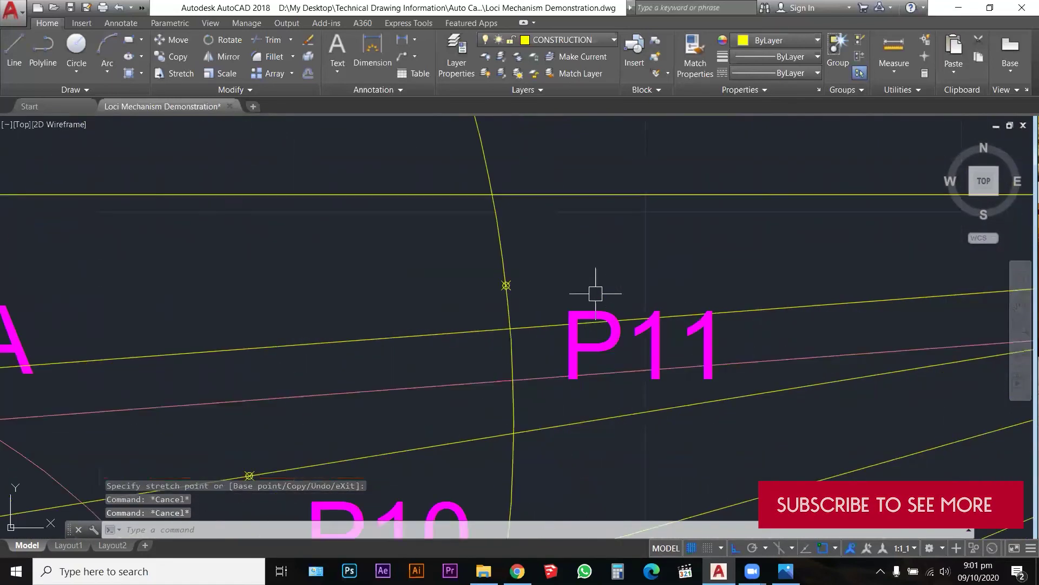
{"action": "left_click", "coordinate": [491, 270]}
{"action": "scroll", "coordinate": [519, 295], "scroll_direction": "up", "scroll_amount": 2}
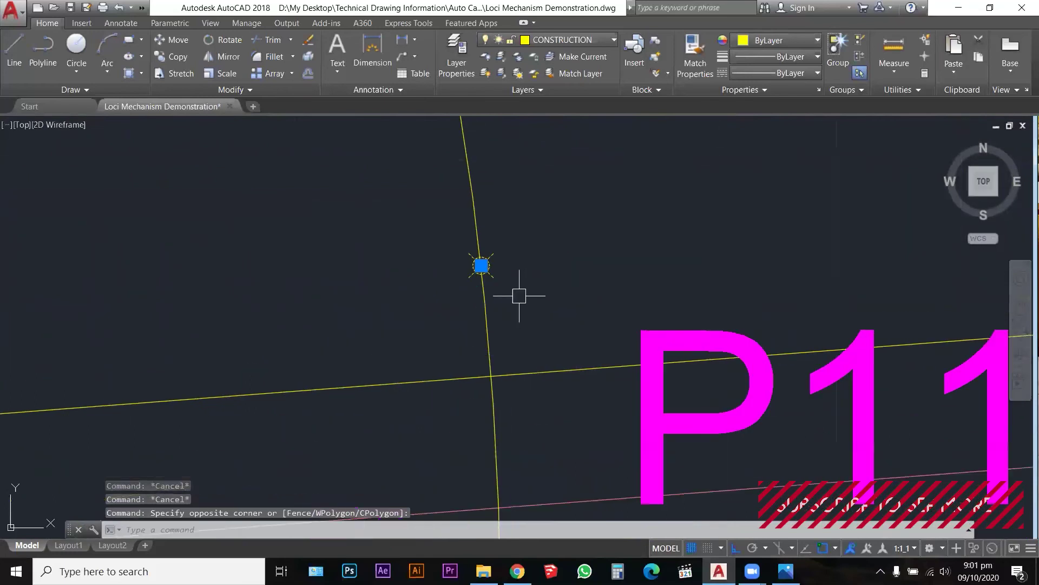
{"action": "left_click", "coordinate": [481, 266]}
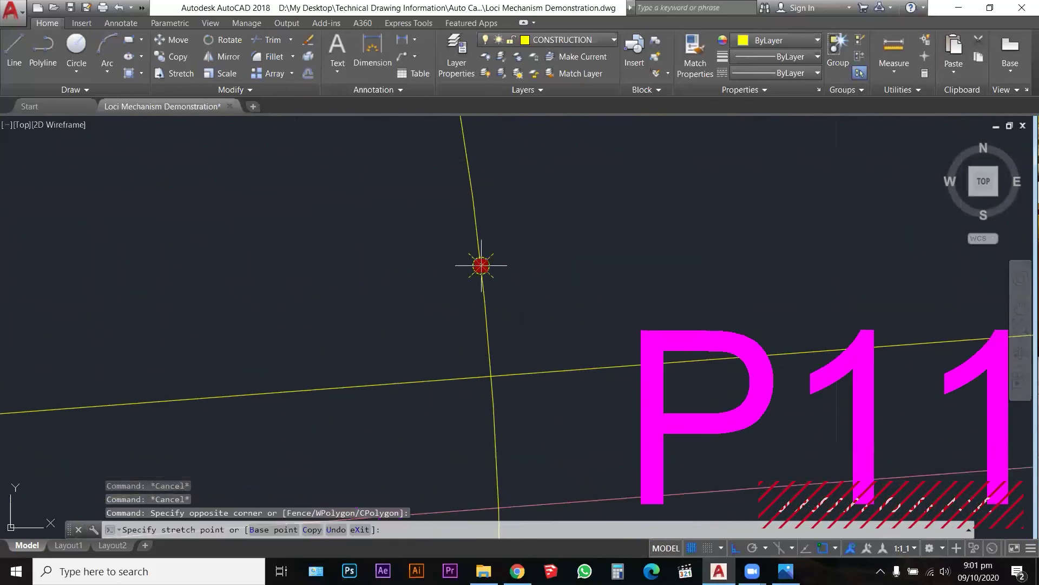
{"action": "left_click", "coordinate": [491, 376]}
{"action": "key", "text": "Escape"}
{"action": "key", "text": "Escape"}
{"action": "key", "text": "Escape"}
Regenerate the drawing to refresh the size of the point markers
{"action": "type", "text": "re"}
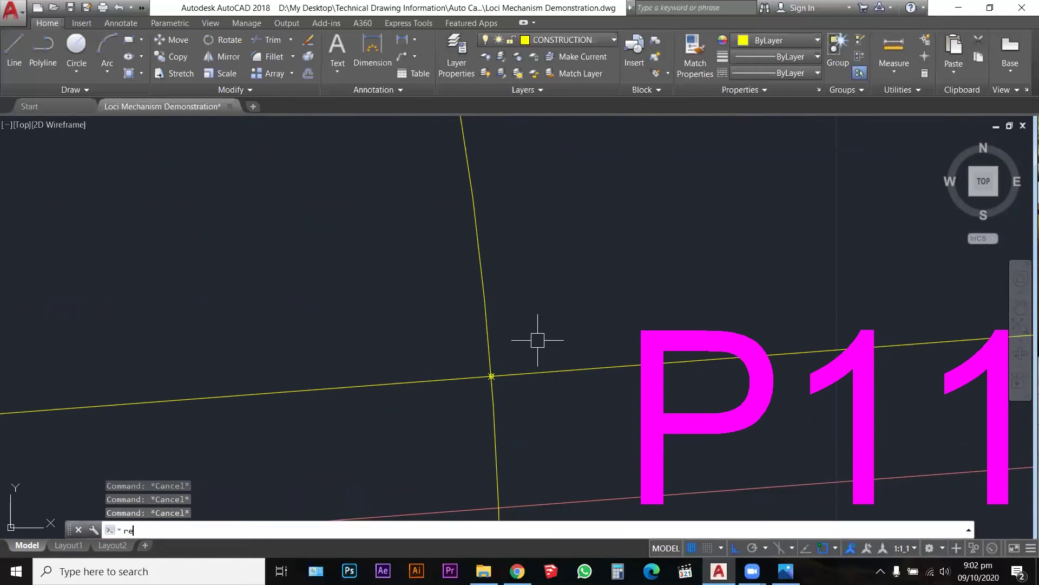
{"action": "key", "text": "Return"}
{"action": "scroll", "coordinate": [534, 338], "scroll_direction": "down", "scroll_amount": 5}
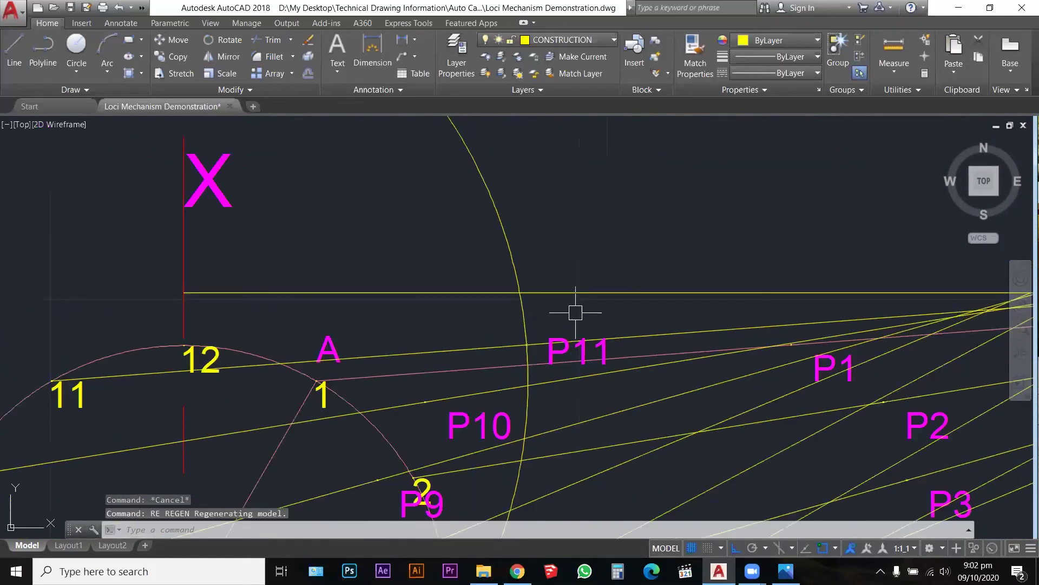
{"action": "type", "text": "re"}
{"action": "key", "text": "Return"}
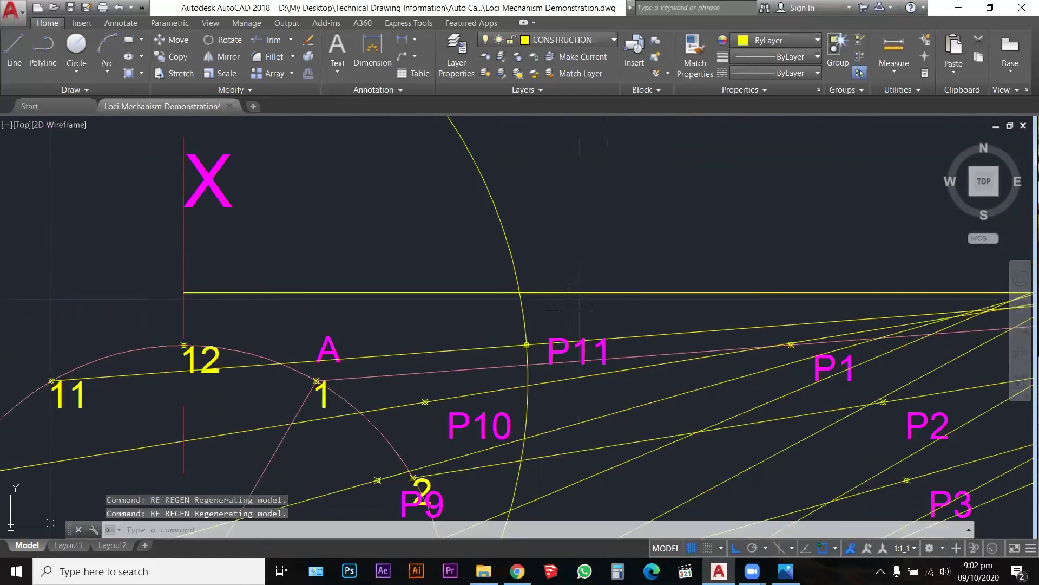
Move both construction circles from point 11 so they are centred on point 12 of the crank circle
{"action": "scroll", "coordinate": [552, 316], "scroll_direction": "down", "scroll_amount": 3}
{"action": "scroll", "coordinate": [539, 271], "scroll_direction": "down", "scroll_amount": 2}
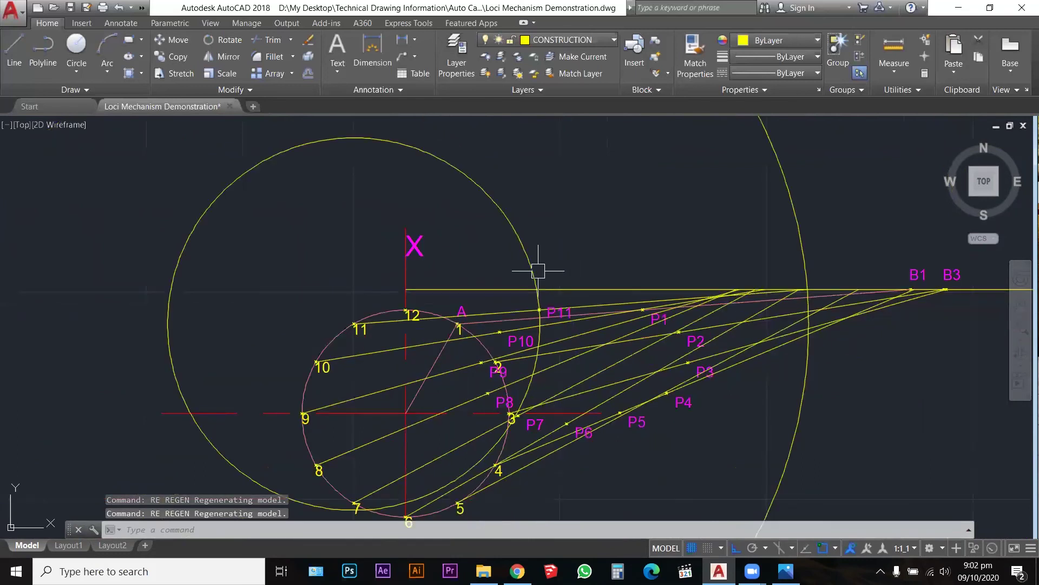
{"action": "left_click", "coordinate": [530, 257]}
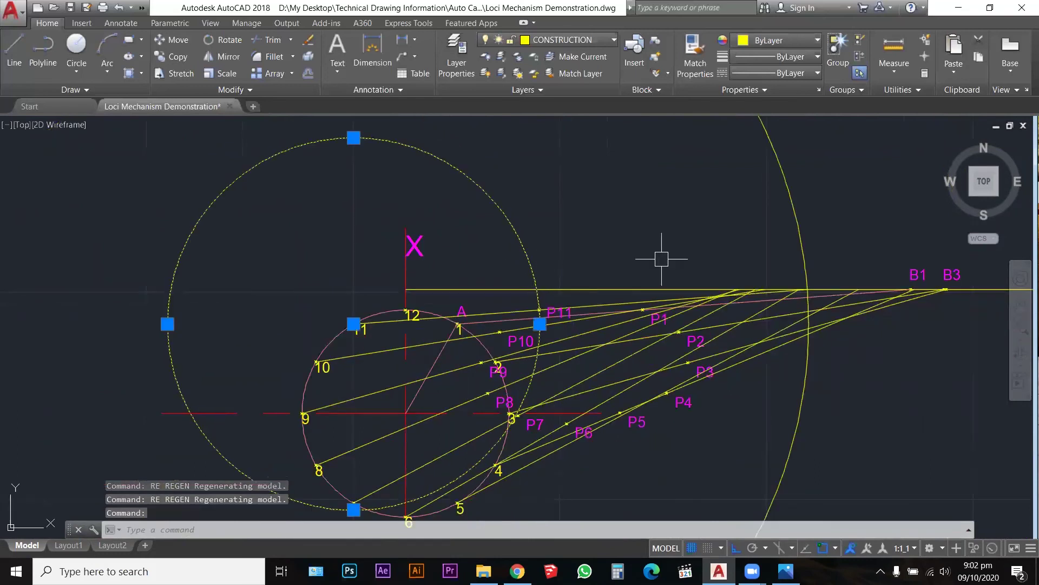
{"action": "left_click", "coordinate": [802, 231]}
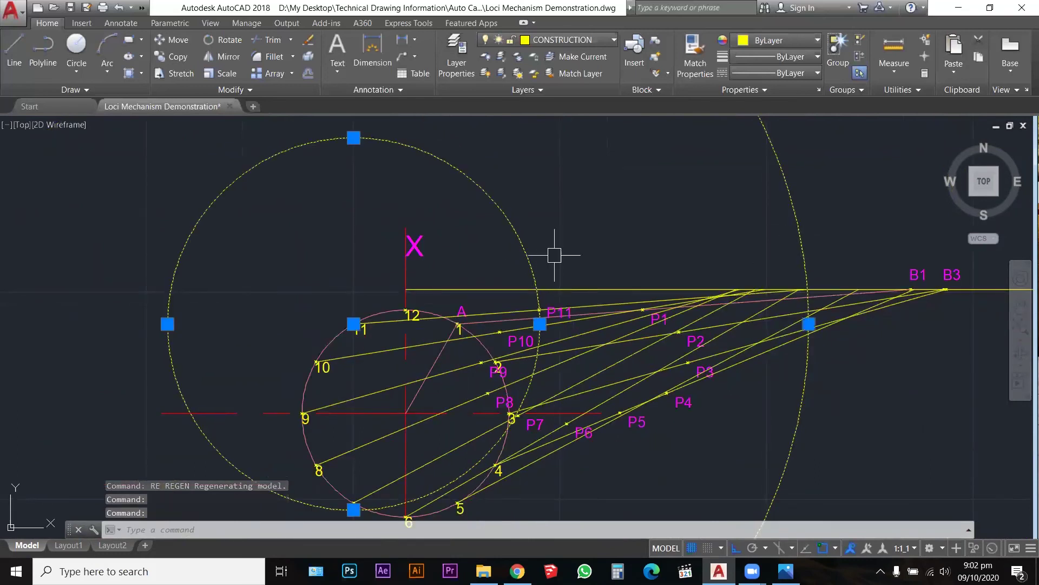
{"action": "left_click", "coordinate": [354, 323]}
{"action": "scroll", "coordinate": [405, 310], "scroll_direction": "up", "scroll_amount": 5}
{"action": "left_click", "coordinate": [402, 315]}
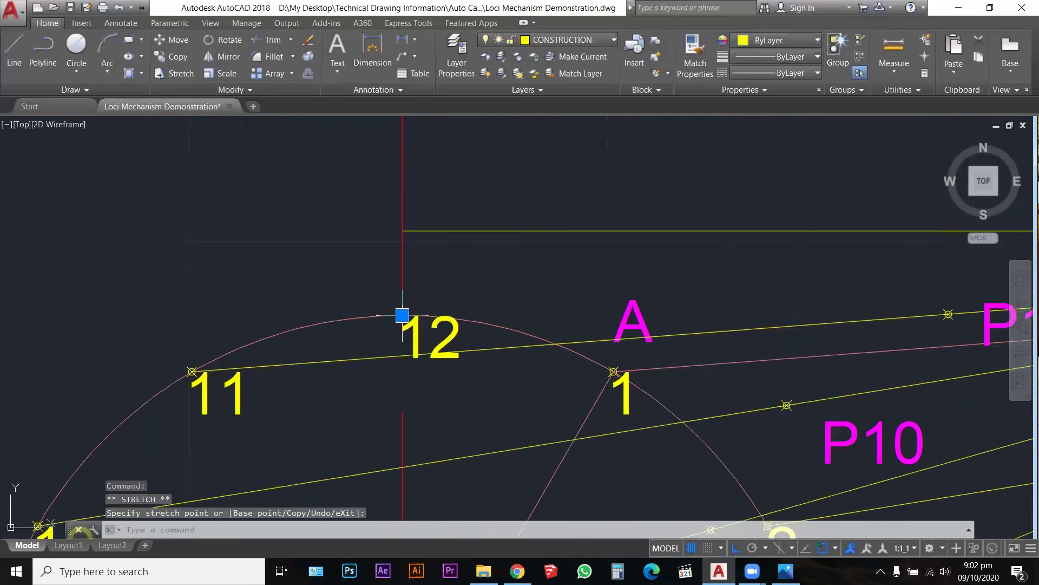
Draw the connecting-rod line from the large construction circle's intersection with line XY to point 12 on the crank circle
{"action": "scroll", "coordinate": [341, 298], "scroll_direction": "down", "scroll_amount": 7}
{"action": "scroll", "coordinate": [668, 269], "scroll_direction": "up", "scroll_amount": 5}
{"action": "scroll", "coordinate": [528, 270], "scroll_direction": "up", "scroll_amount": 4}
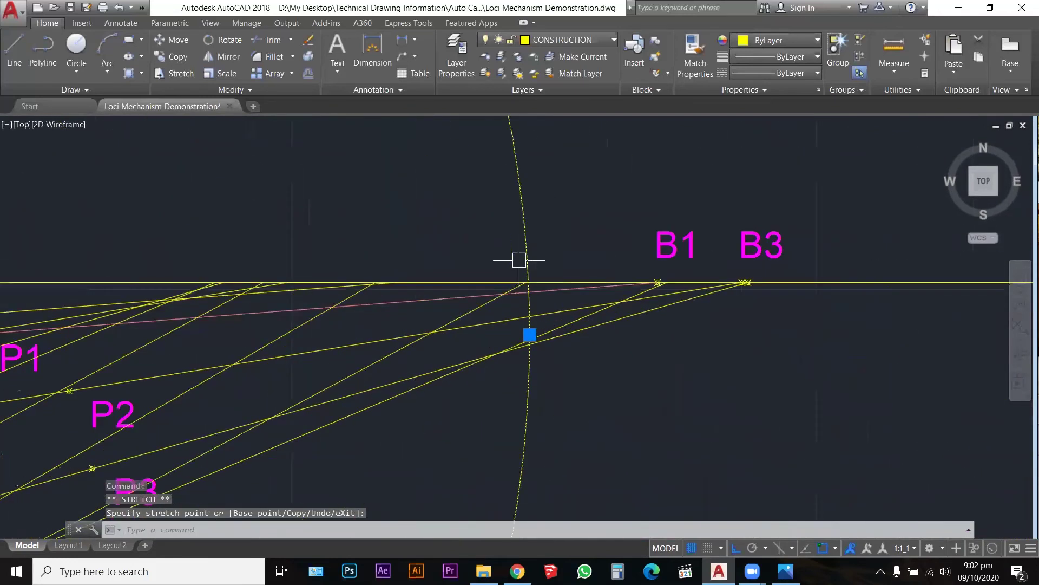
{"action": "key", "text": "Escape"}
{"action": "key", "text": "Escape"}
{"action": "key", "text": "Escape"}
{"action": "type", "text": "l"}
{"action": "key", "text": "Return"}
{"action": "scroll", "coordinate": [533, 286], "scroll_direction": "up", "scroll_amount": 3}
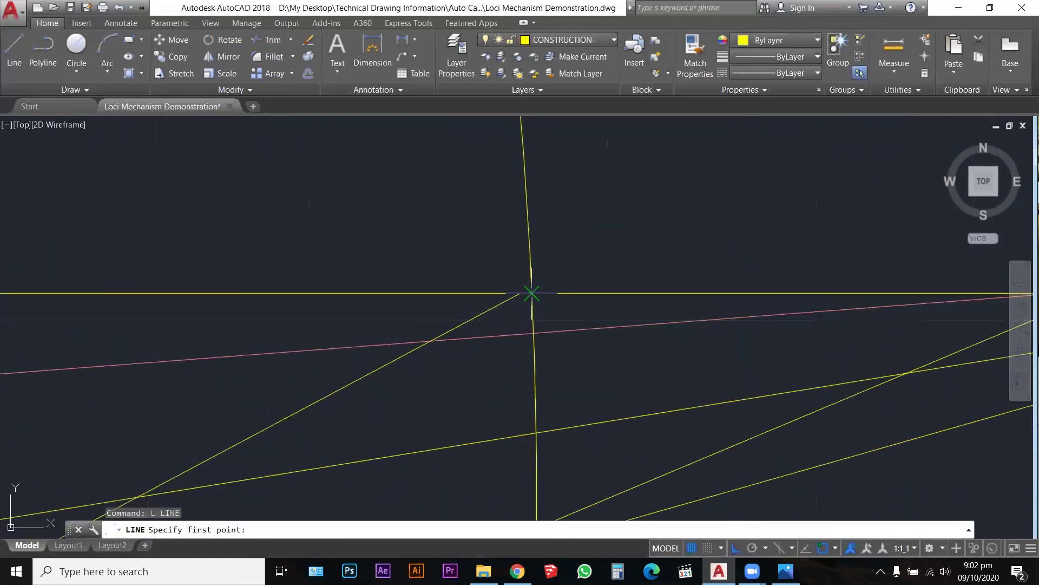
{"action": "left_click", "coordinate": [532, 293]}
{"action": "scroll", "coordinate": [699, 308], "scroll_direction": "down", "scroll_amount": 4}
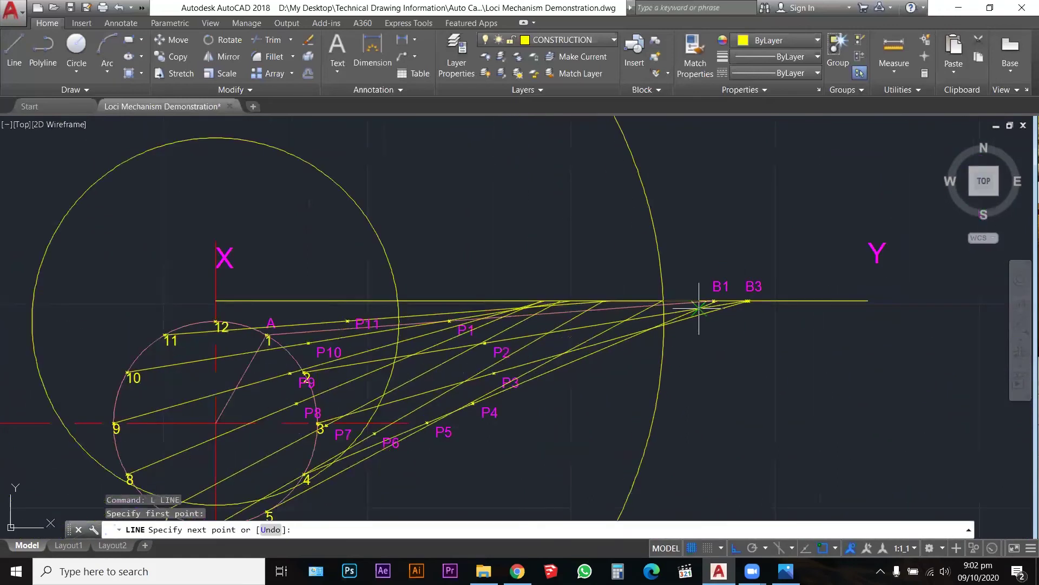
{"action": "scroll", "coordinate": [217, 325], "scroll_direction": "up", "scroll_amount": 5}
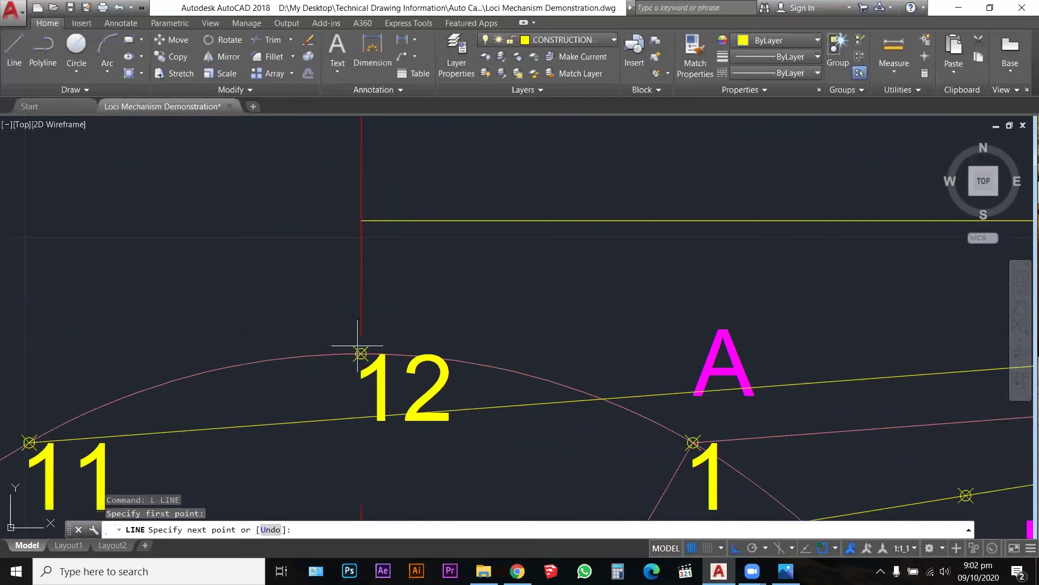
{"action": "left_click", "coordinate": [361, 353]}
{"action": "scroll", "coordinate": [294, 343], "scroll_direction": "down", "scroll_amount": 8}
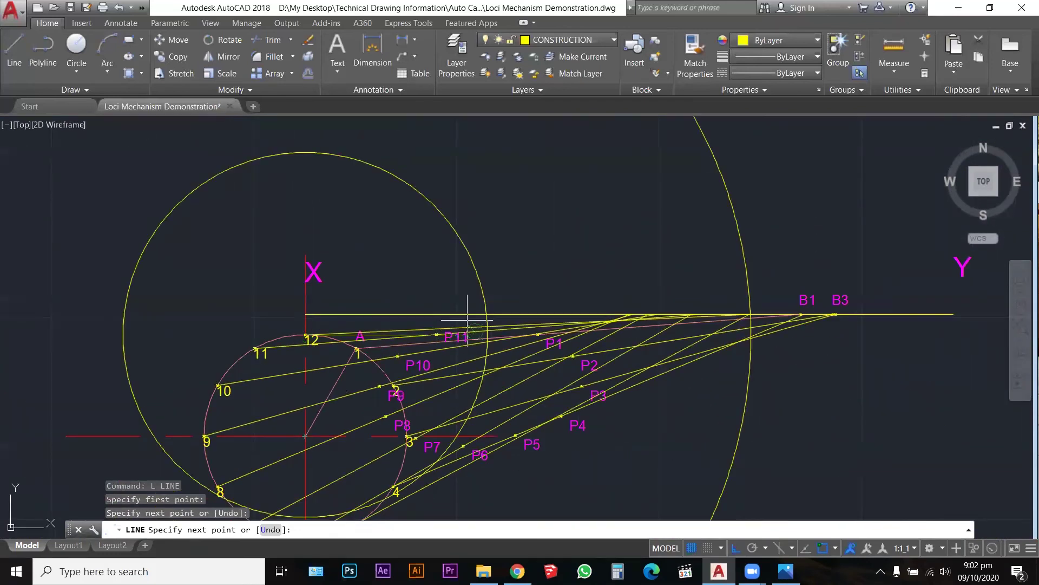
{"action": "key", "text": "Escape"}
Place a point marker where the small construction circle crosses the connecting-rod line from point 12
{"action": "left_click", "coordinate": [471, 261]}
{"action": "scroll", "coordinate": [482, 313], "scroll_direction": "up", "scroll_amount": 5}
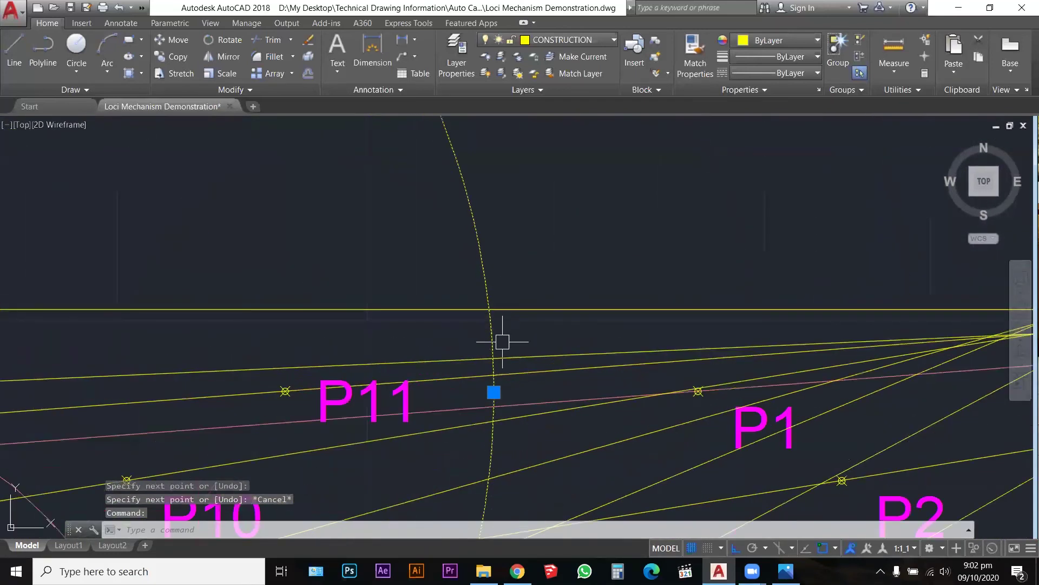
{"action": "scroll", "coordinate": [499, 359], "scroll_direction": "up", "scroll_amount": 2}
{"action": "key", "text": "Escape"}
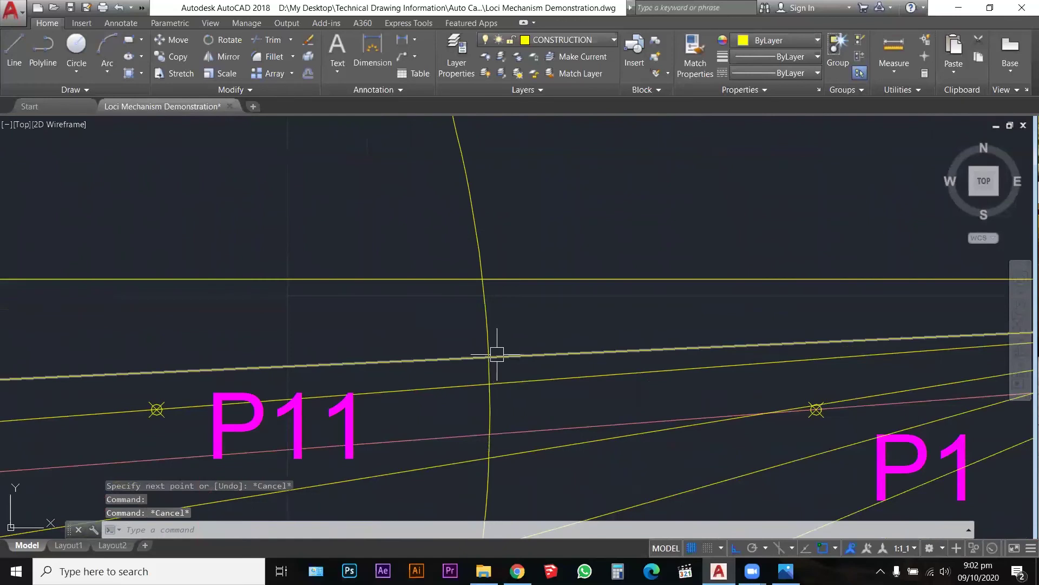
{"action": "type", "text": "poi"}
{"action": "key", "text": "Return"}
{"action": "left_click", "coordinate": [489, 357]}
{"action": "key", "text": "Escape"}
{"action": "key", "text": "Escape"}
{"action": "key", "text": "Escape"}
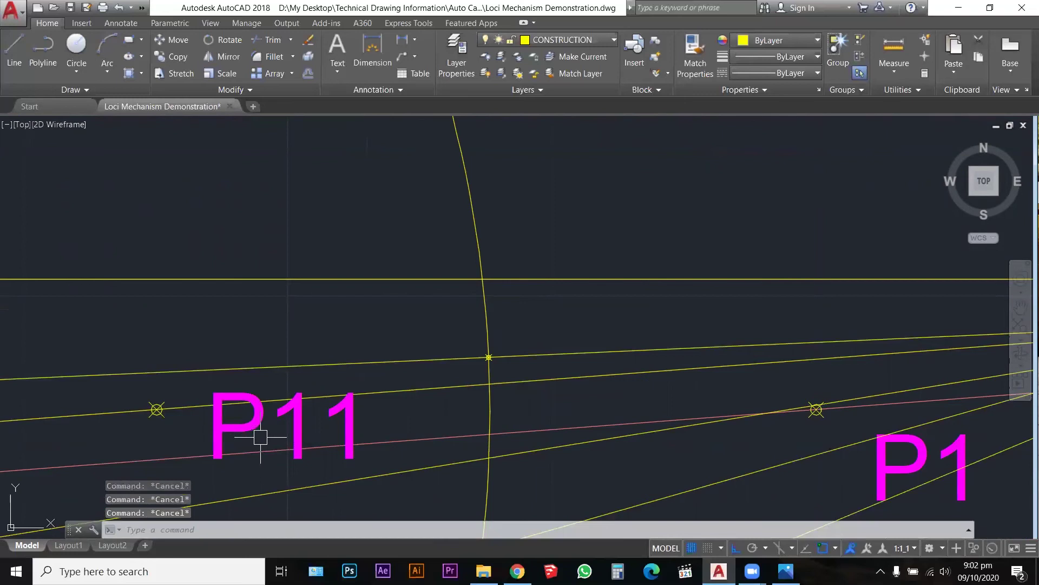
{"action": "left_click", "coordinate": [235, 417]}
{"action": "type", "text": "c"}
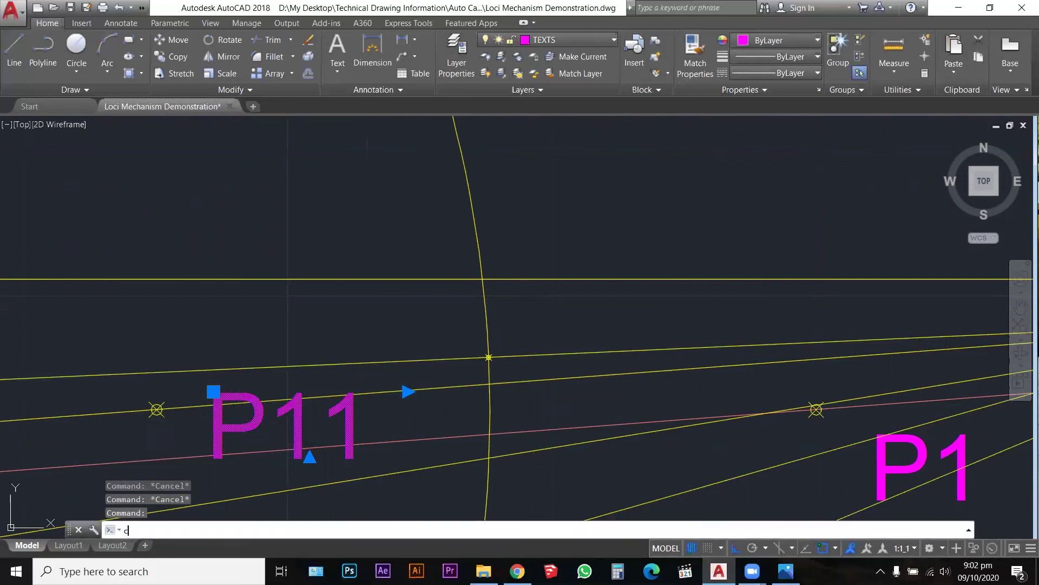
{"action": "key", "text": "Return"}
{"action": "left_click", "coordinate": [156, 409]}
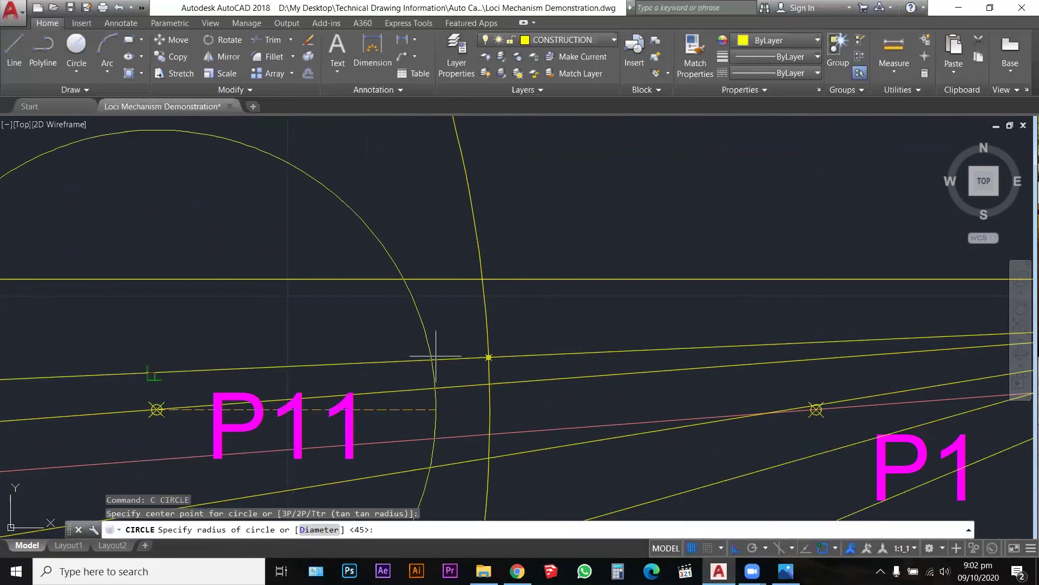
{"action": "key", "text": "Escape"}
Copy the P11 label from its point marker to beside the new marker on the line from point 12
{"action": "type", "text": "co"}
{"action": "key", "text": "Return"}
{"action": "left_click", "coordinate": [238, 413]}
{"action": "key", "text": "Return"}
{"action": "left_click", "coordinate": [156, 410]}
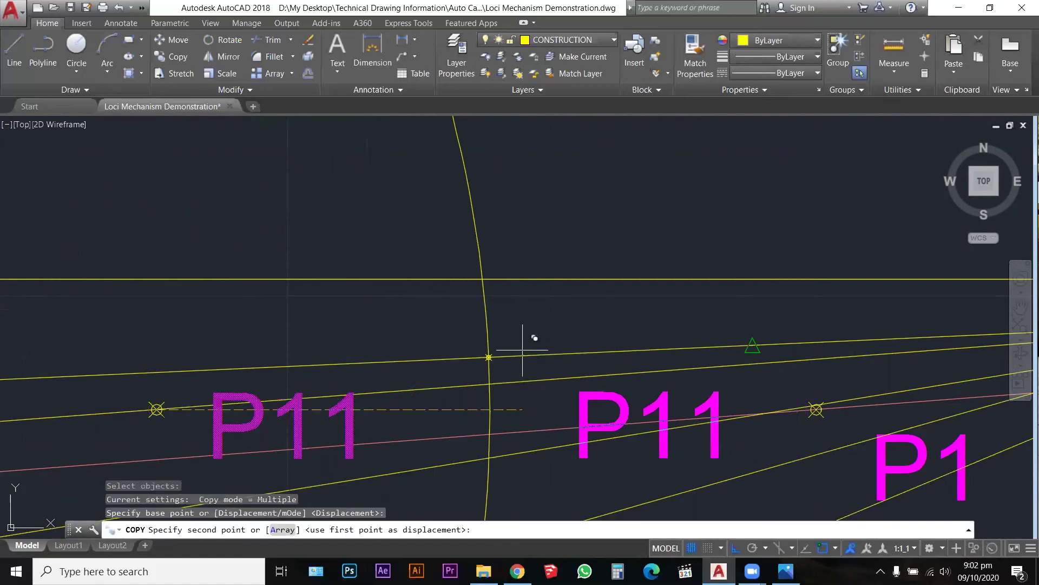
{"action": "left_click", "coordinate": [497, 352]}
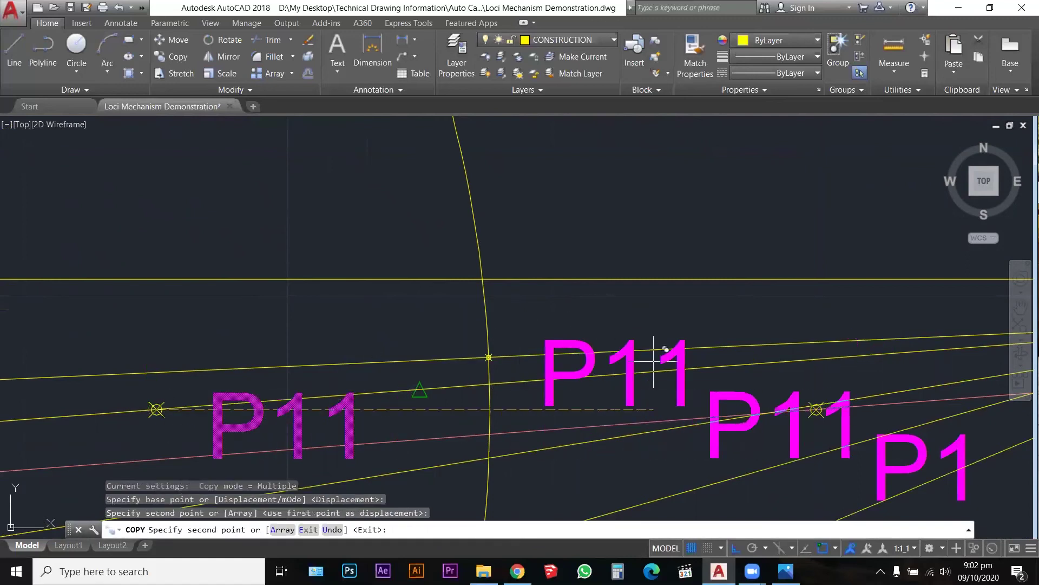
{"action": "key", "text": "Escape"}
{"action": "key", "text": "Escape"}
Change the text of the copied label to P12
{"action": "double_click", "coordinate": [677, 359]}
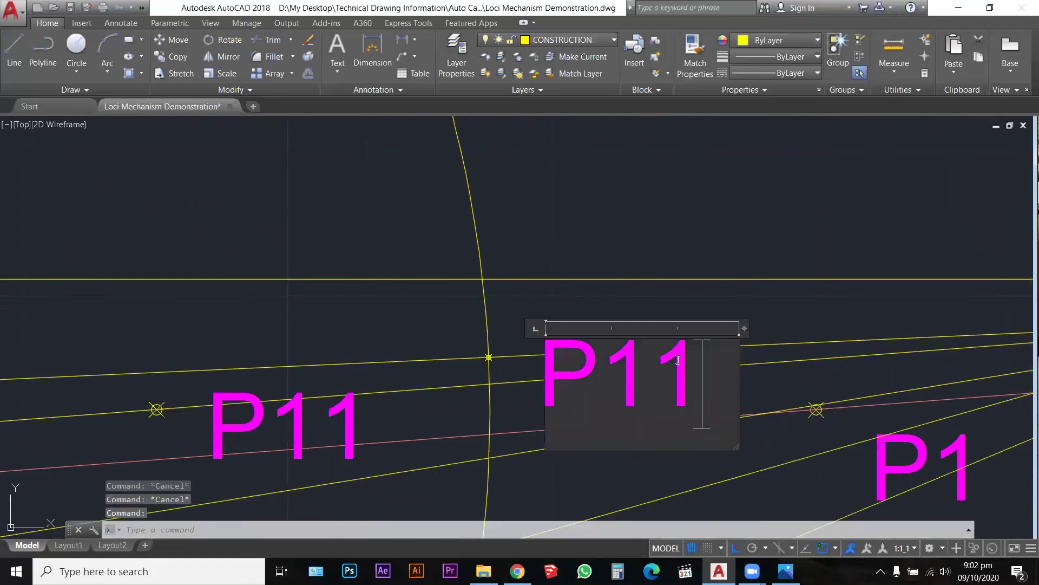
{"action": "left_click_drag", "start_coordinate": [652, 374], "coordinate": [696, 355]}
{"action": "type", "text": "2"}
{"action": "left_click", "coordinate": [704, 274]}
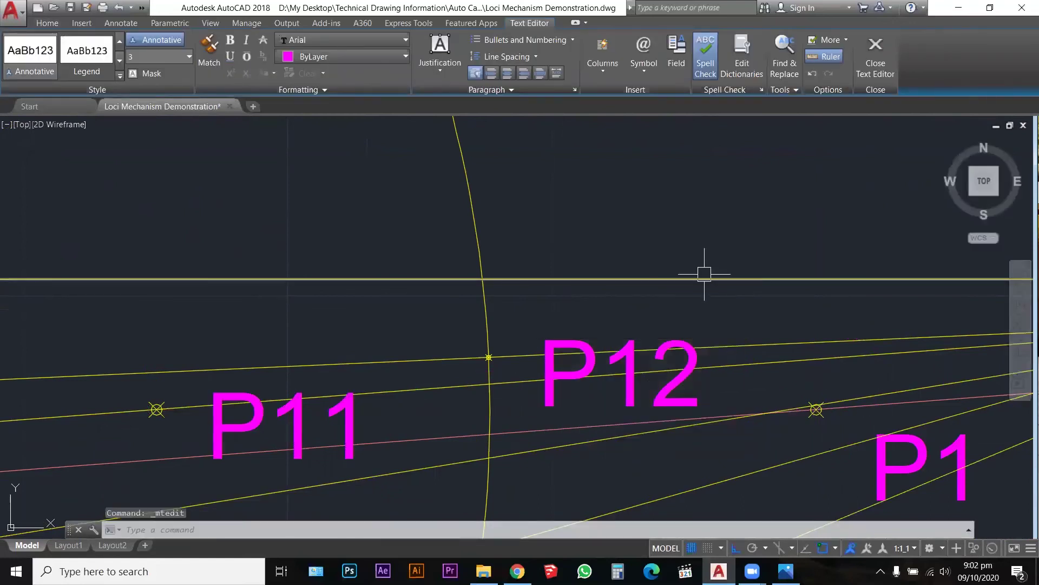
Delete the small and large construction circles centred on point 12
{"action": "scroll", "coordinate": [704, 274], "scroll_direction": "down", "scroll_amount": 5}
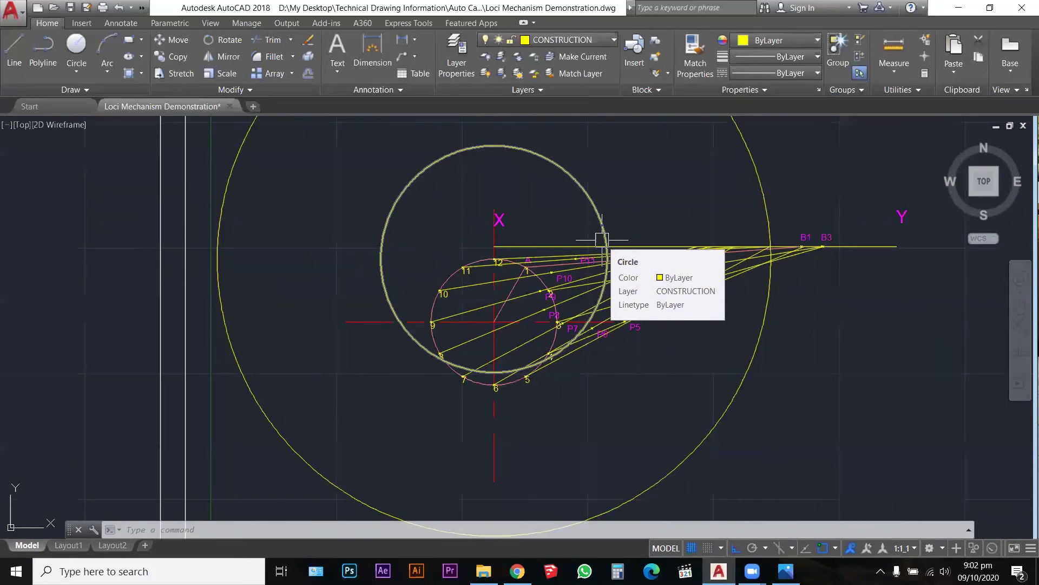
{"action": "scroll", "coordinate": [529, 269], "scroll_direction": "up", "scroll_amount": 6}
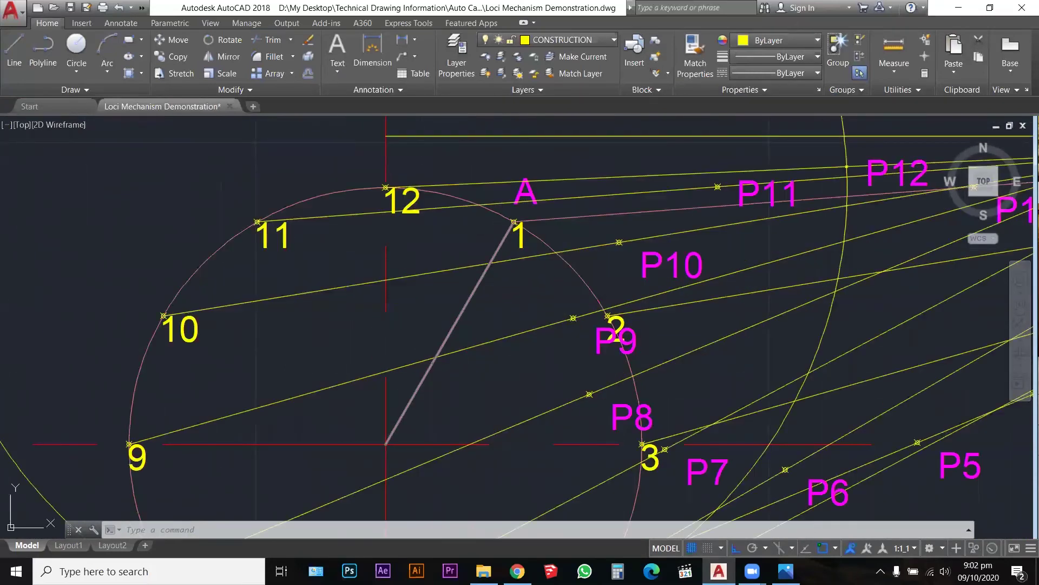
{"action": "scroll", "coordinate": [625, 160], "scroll_direction": "down", "scroll_amount": 4}
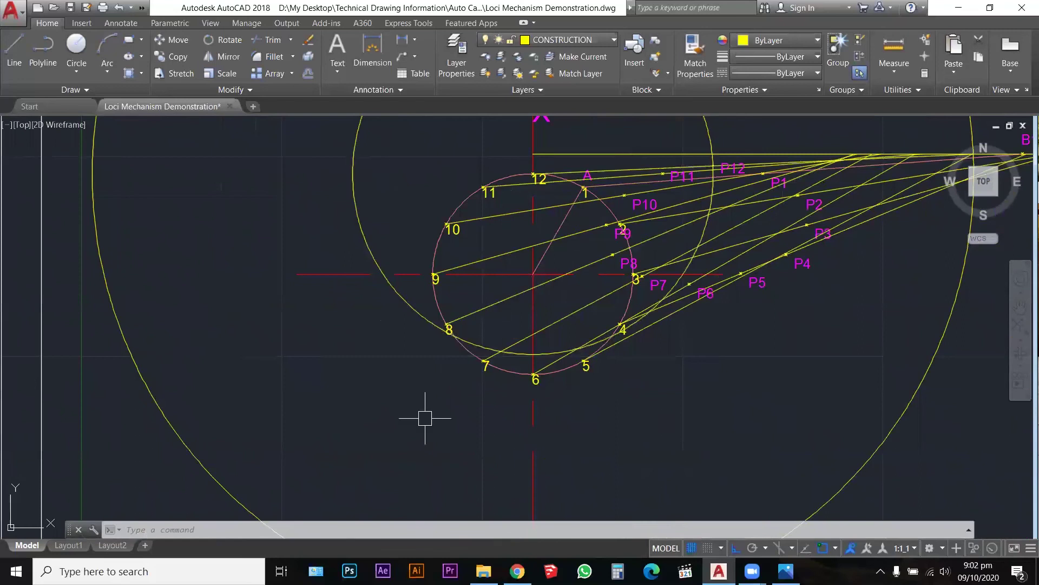
{"action": "scroll", "coordinate": [425, 418], "scroll_direction": "down", "scroll_amount": 2}
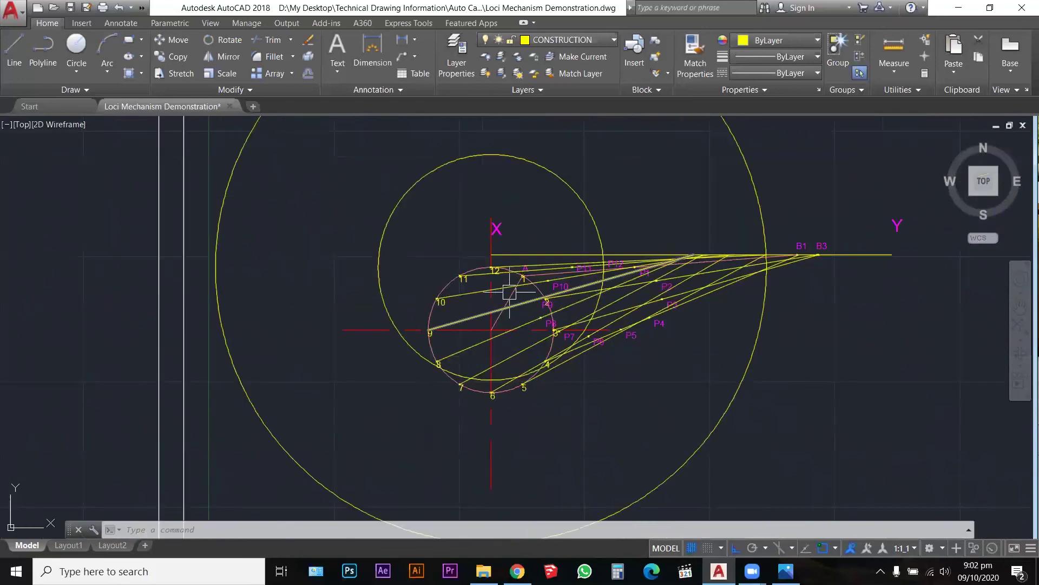
{"action": "left_click", "coordinate": [575, 190]}
{"action": "left_click", "coordinate": [743, 155]}
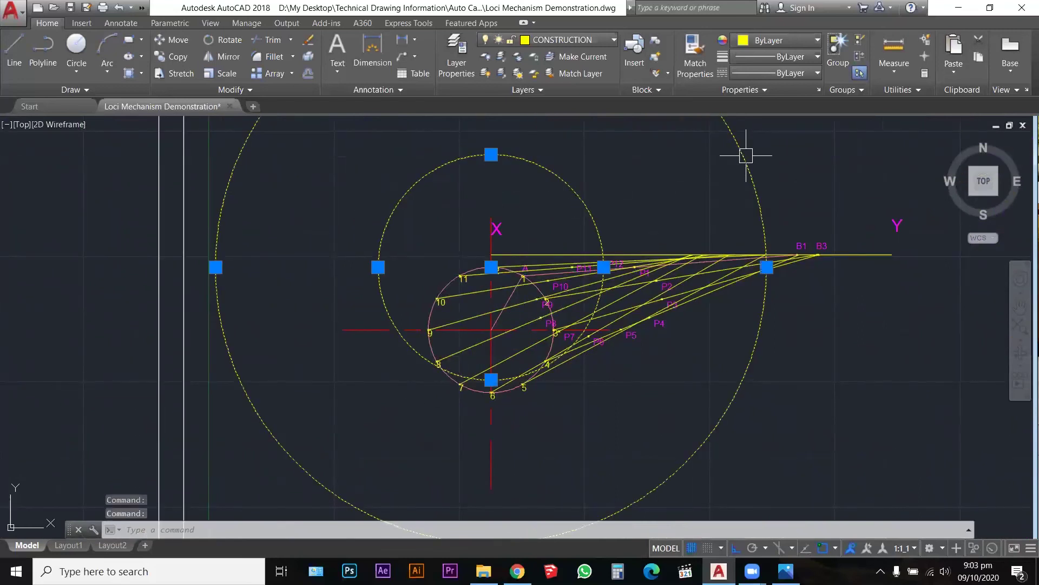
{"action": "key", "text": "Delete"}
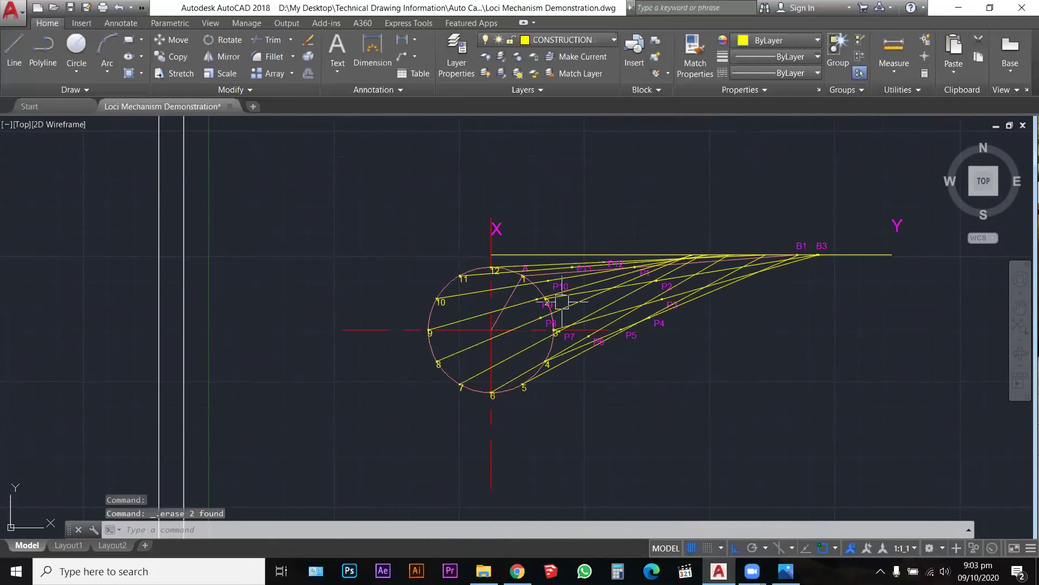
{"action": "scroll", "coordinate": [690, 280], "scroll_direction": "up", "scroll_amount": 2}
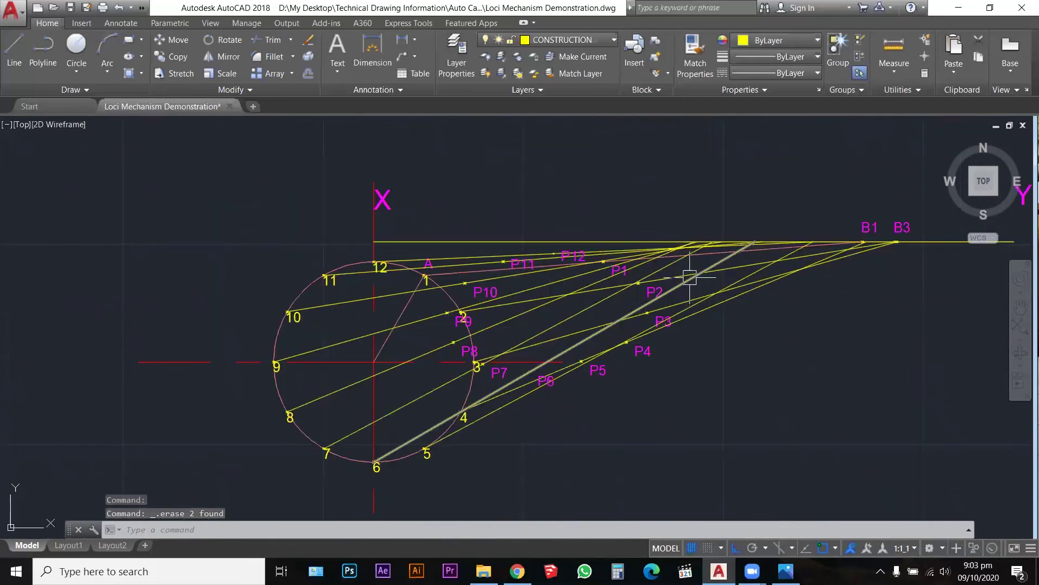
{"action": "left_click", "coordinate": [578, 43]}
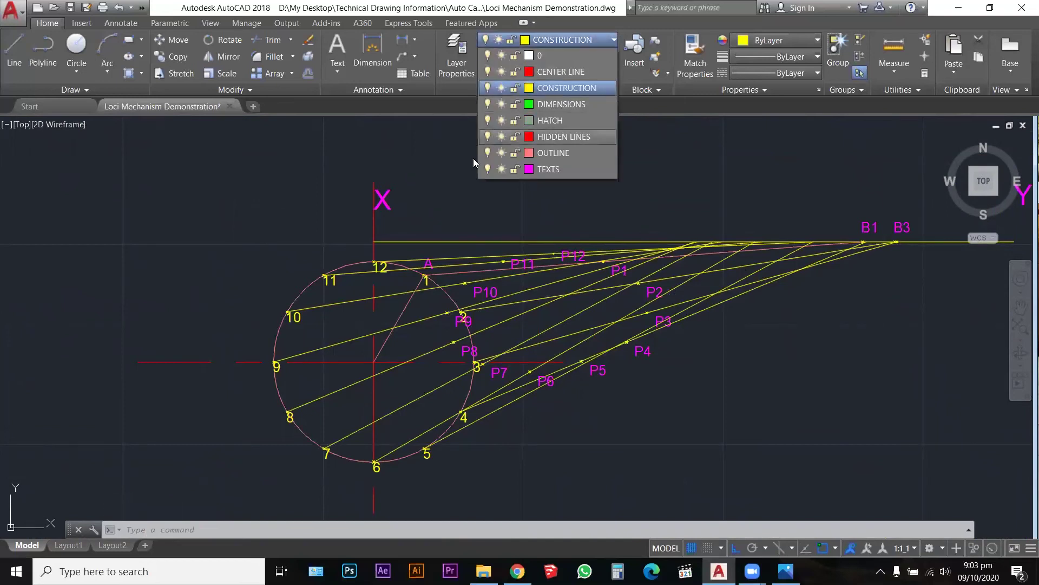
{"action": "scroll", "coordinate": [514, 313], "scroll_direction": "up", "scroll_amount": 2}
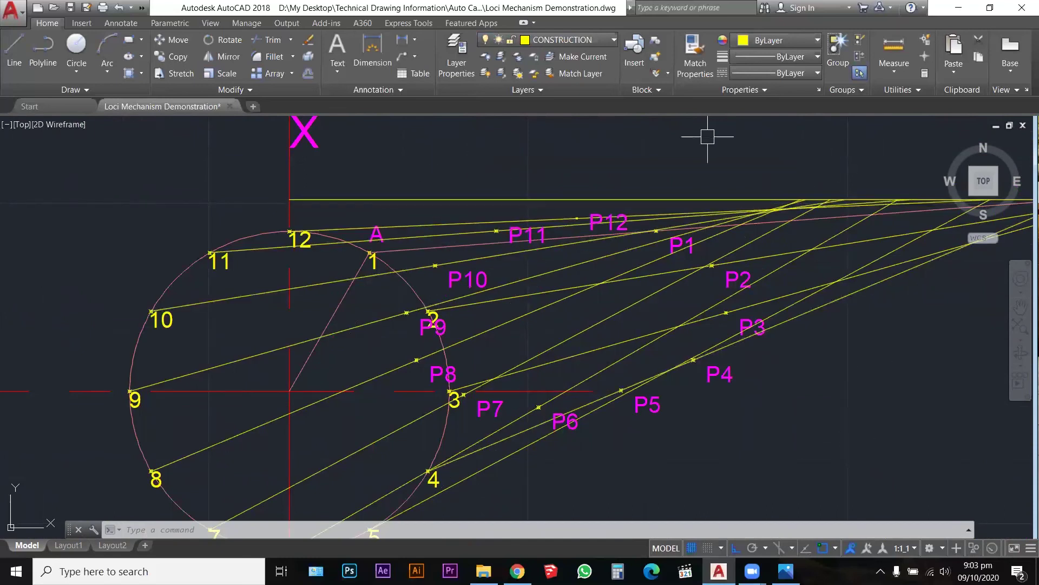
{"action": "left_click", "coordinate": [400, 126]}
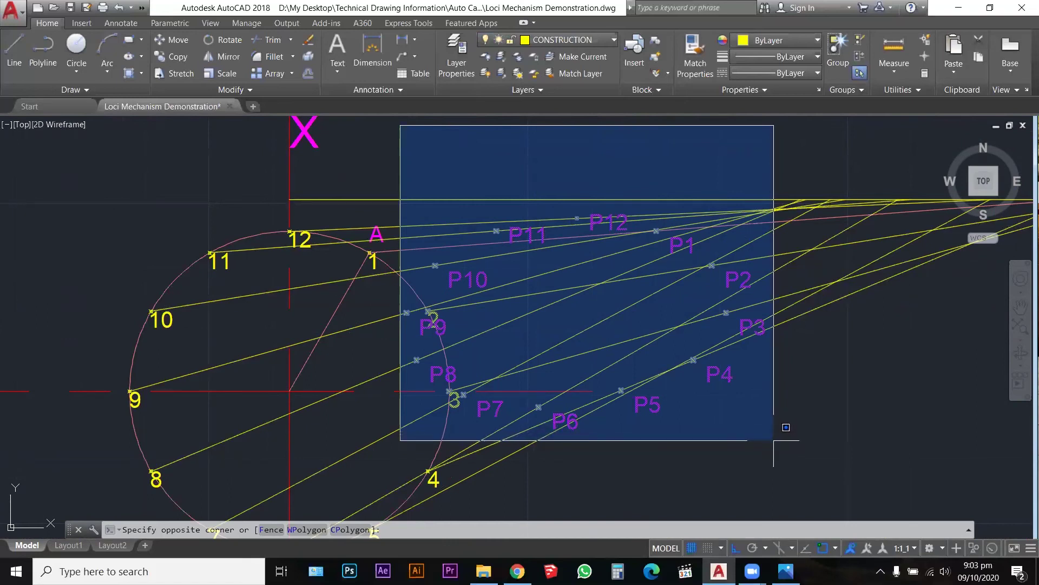
{"action": "left_click", "coordinate": [773, 439]}
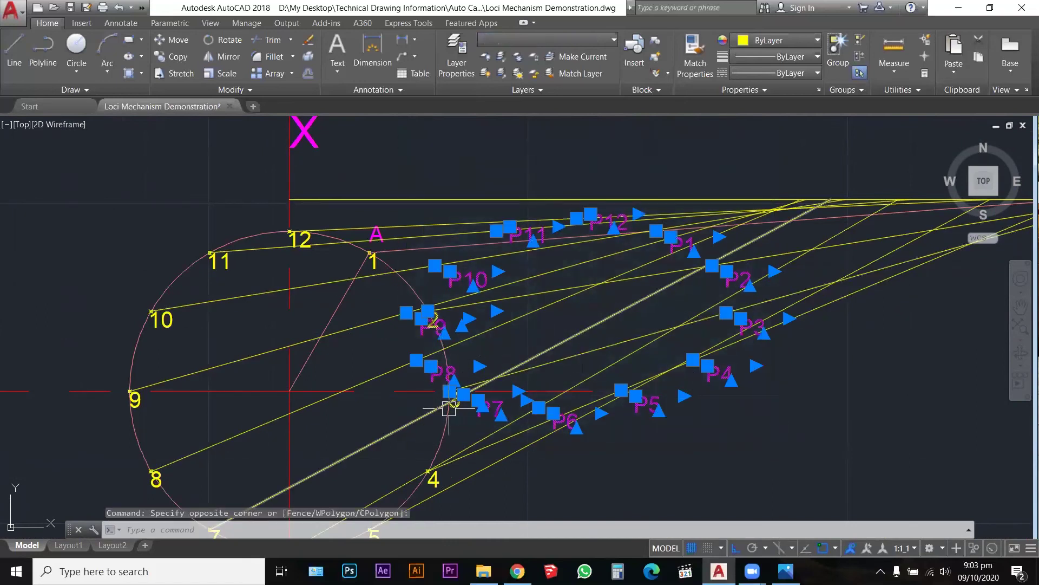
{"action": "scroll", "coordinate": [448, 410], "scroll_direction": "up", "scroll_amount": 2}
{"action": "scroll", "coordinate": [429, 232], "scroll_direction": "up", "scroll_amount": 5}
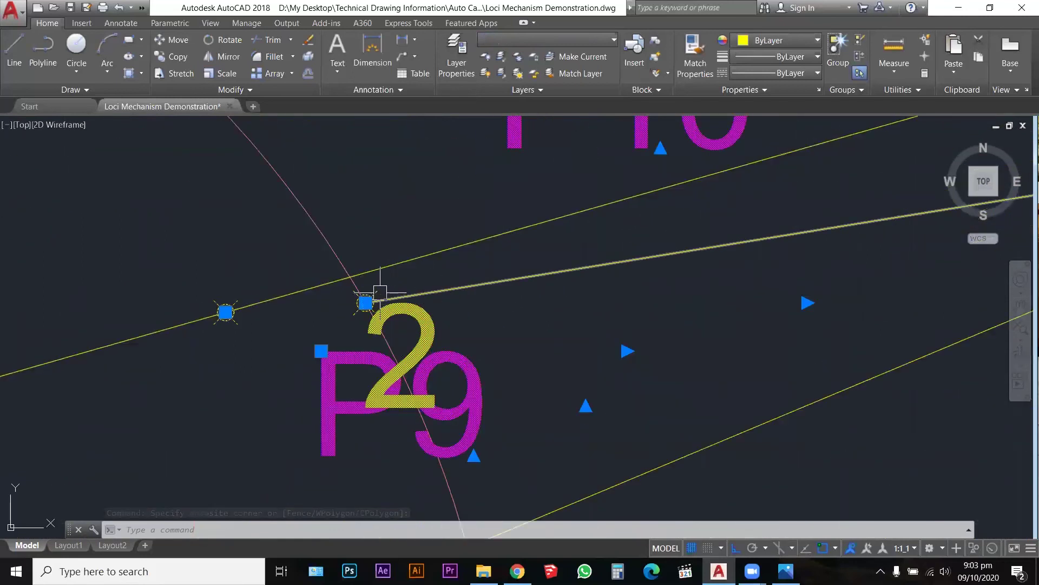
{"action": "left_click", "coordinate": [380, 292]}
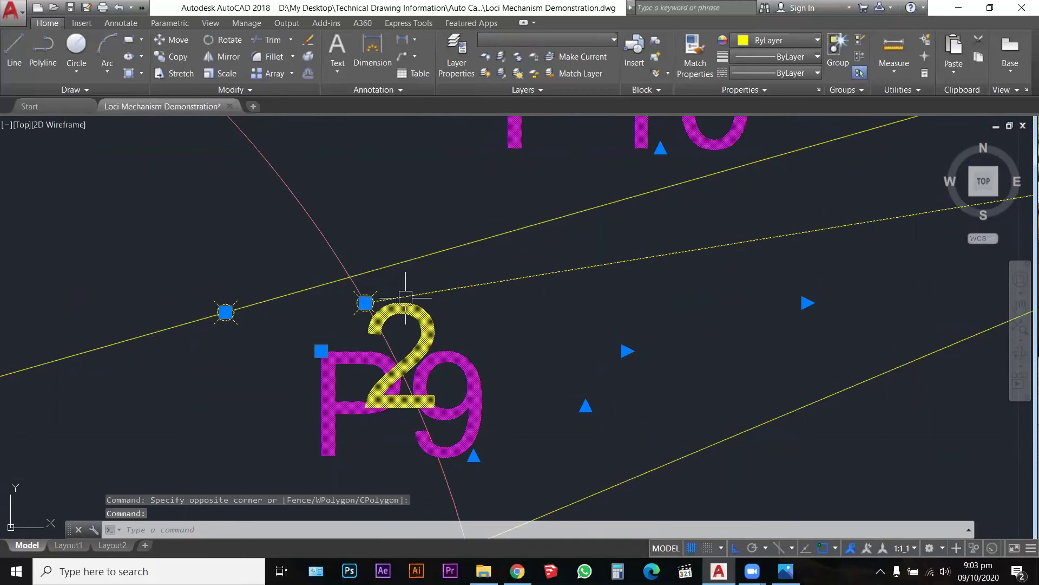
{"action": "left_click", "coordinate": [406, 298]}
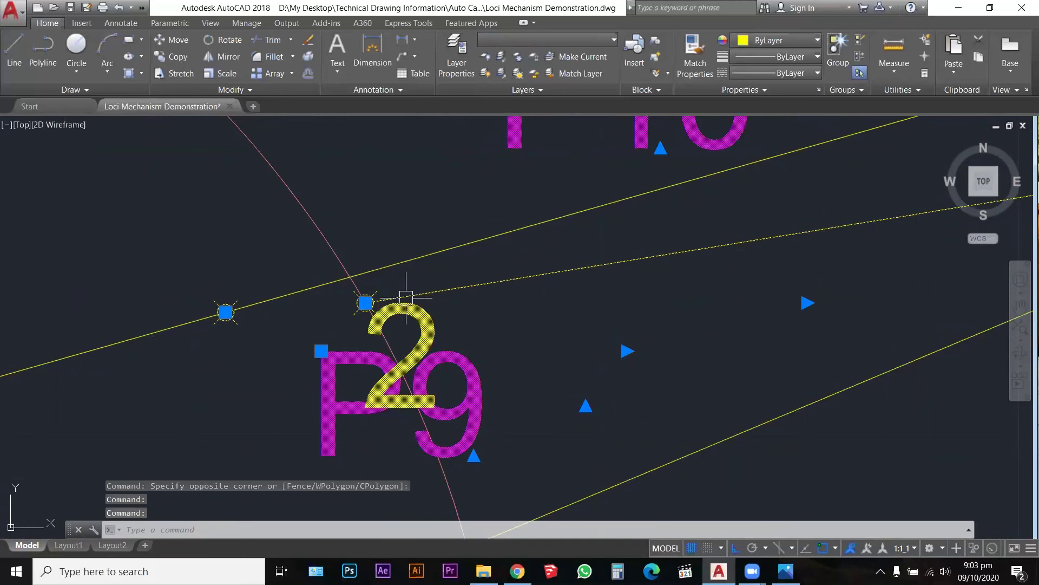
{"action": "left_click", "coordinate": [597, 37]}
{"action": "left_click", "coordinate": [547, 168]}
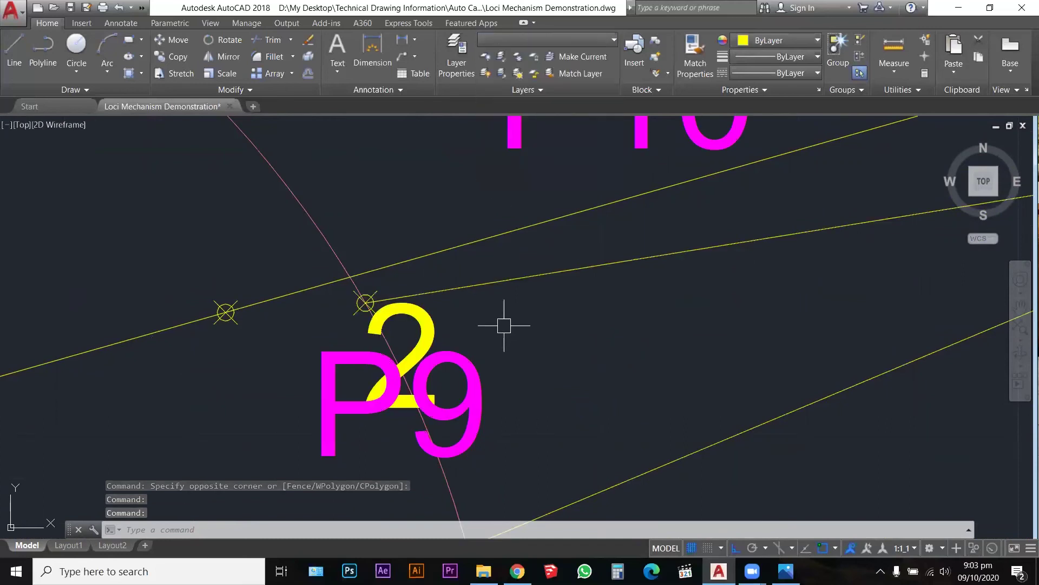
{"action": "key", "text": "Escape"}
{"action": "key", "text": "Escape"}
Move the P12 and P1 to P6 point markers, together with their labels, to the TEXTS layer
{"action": "scroll", "coordinate": [550, 227], "scroll_direction": "down", "scroll_amount": 5}
{"action": "scroll", "coordinate": [588, 186], "scroll_direction": "up", "scroll_amount": 2}
{"action": "scroll", "coordinate": [611, 157], "scroll_direction": "down", "scroll_amount": 2}
{"action": "left_click", "coordinate": [618, 139]}
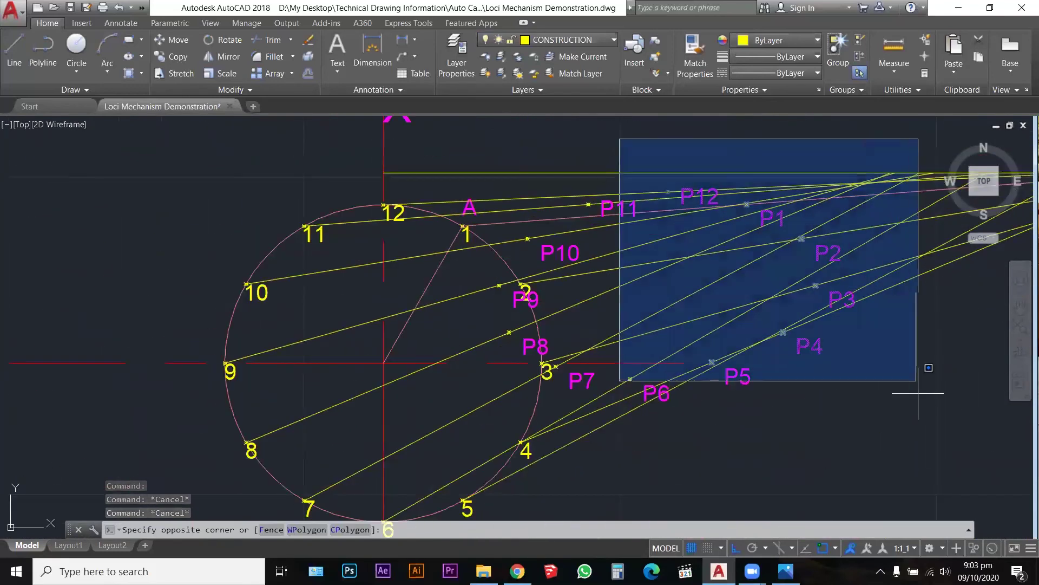
{"action": "left_click", "coordinate": [911, 381]}
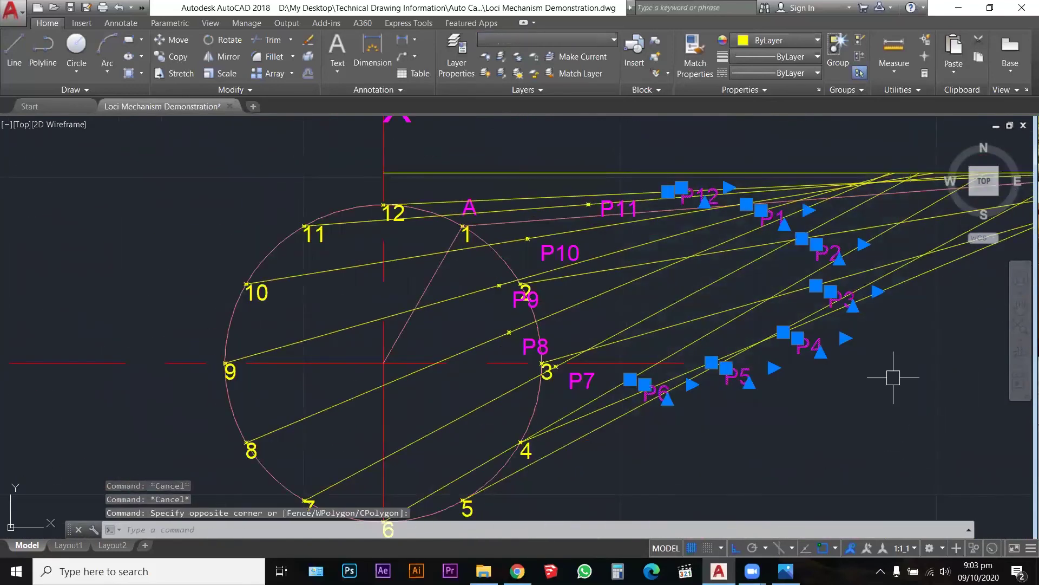
{"action": "left_click", "coordinate": [606, 39]}
{"action": "left_click", "coordinate": [560, 169]}
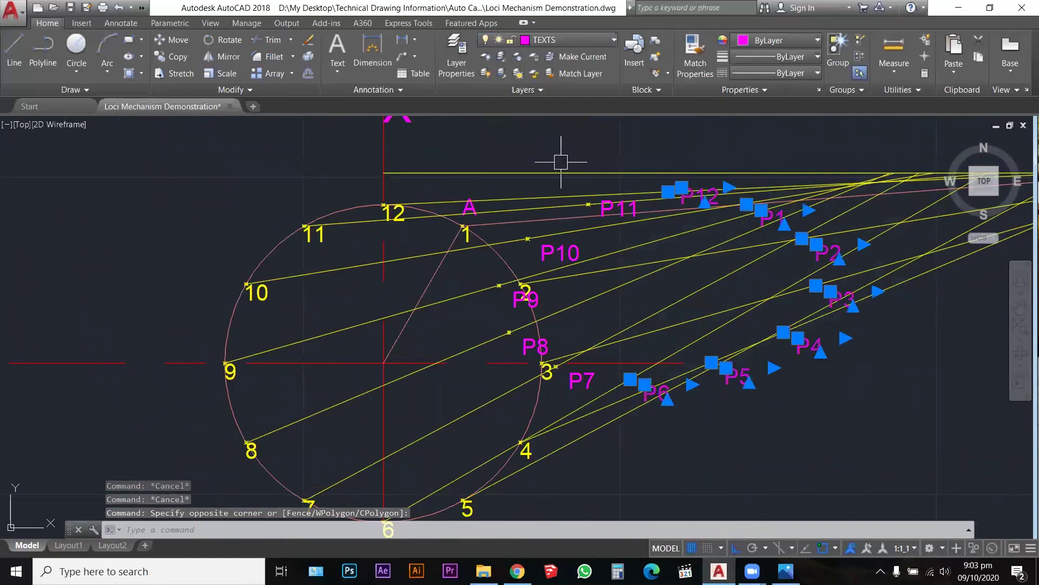
{"action": "key", "text": "Escape"}
Move the P7, P8, P9, P10 and P11 point markers to the TEXTS layer
{"action": "left_click", "coordinate": [523, 138]}
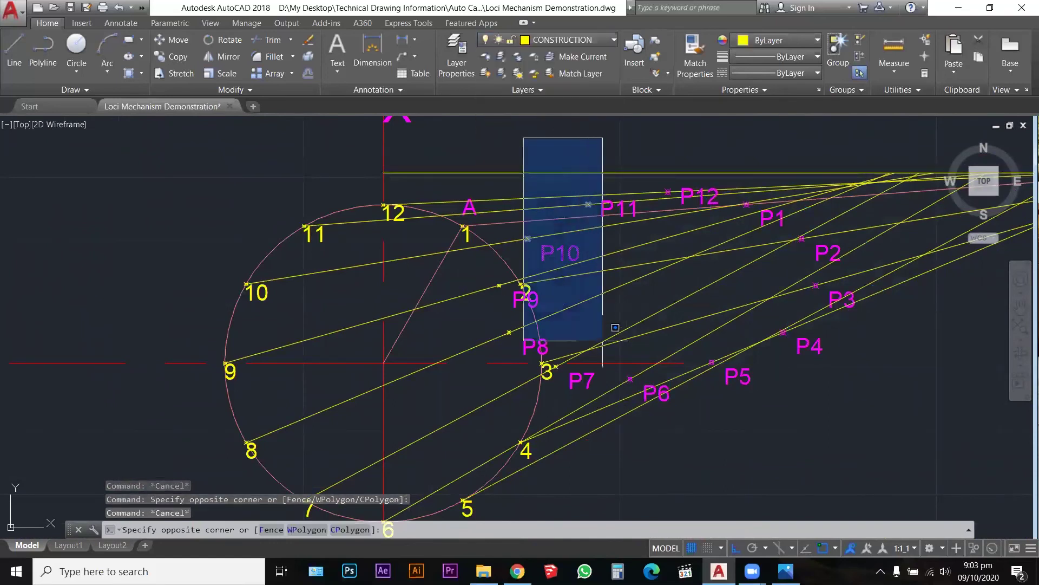
{"action": "left_click", "coordinate": [612, 265]}
{"action": "scroll", "coordinate": [526, 312], "scroll_direction": "up", "scroll_amount": 4}
{"action": "scroll", "coordinate": [525, 311], "scroll_direction": "down", "scroll_amount": 5}
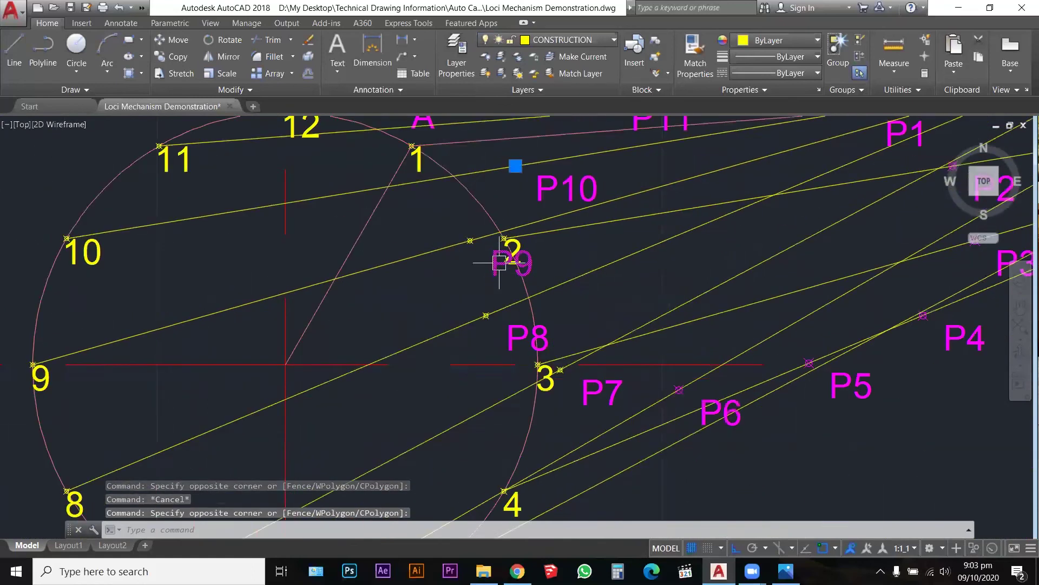
{"action": "scroll", "coordinate": [501, 250], "scroll_direction": "up", "scroll_amount": 2}
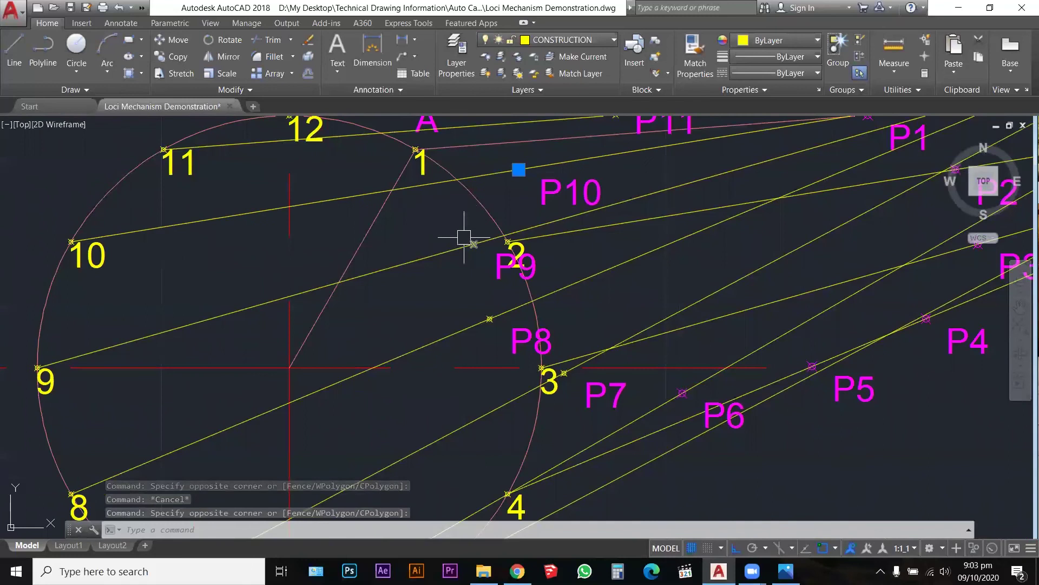
{"action": "left_click", "coordinate": [461, 219]}
{"action": "left_click", "coordinate": [483, 262]}
{"action": "left_click", "coordinate": [469, 278]}
{"action": "left_click", "coordinate": [504, 332]}
{"action": "scroll", "coordinate": [573, 385], "scroll_direction": "up", "scroll_amount": 2}
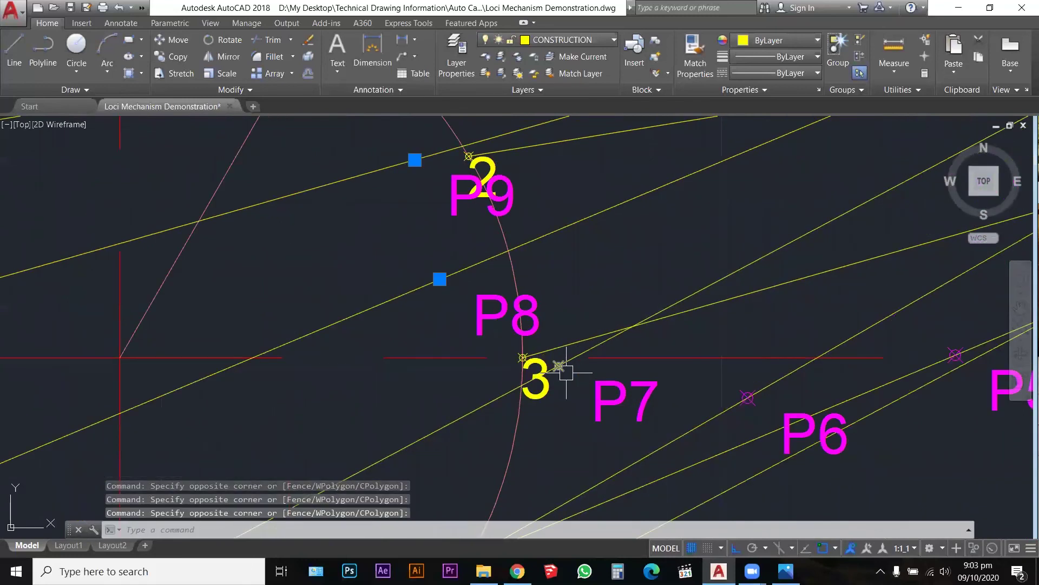
{"action": "left_click", "coordinate": [558, 365]}
{"action": "scroll", "coordinate": [590, 291], "scroll_direction": "down", "scroll_amount": 4}
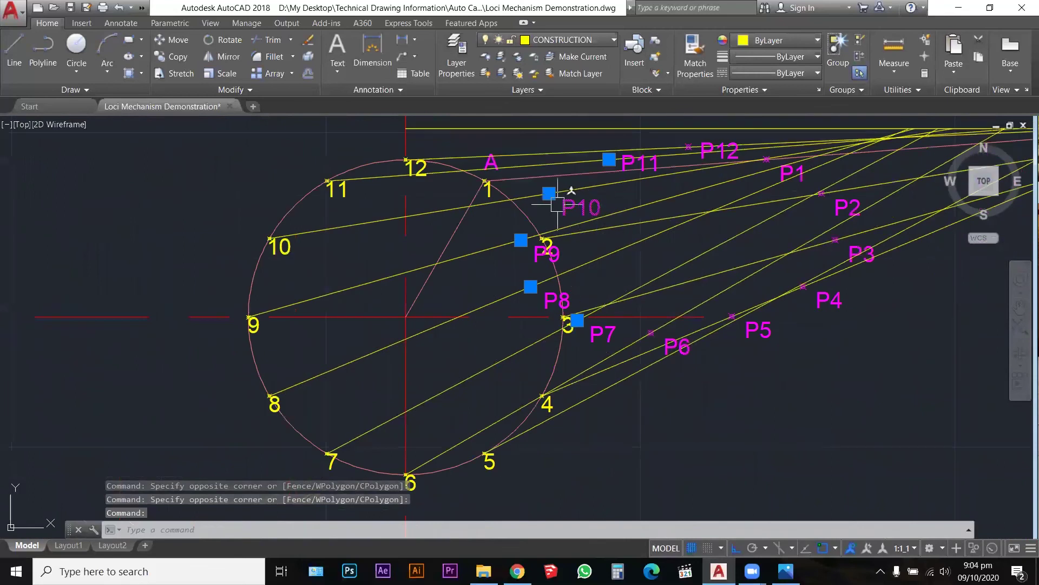
{"action": "scroll", "coordinate": [554, 208], "scroll_direction": "up", "scroll_amount": 4}
{"action": "scroll", "coordinate": [492, 273], "scroll_direction": "down", "scroll_amount": 2}
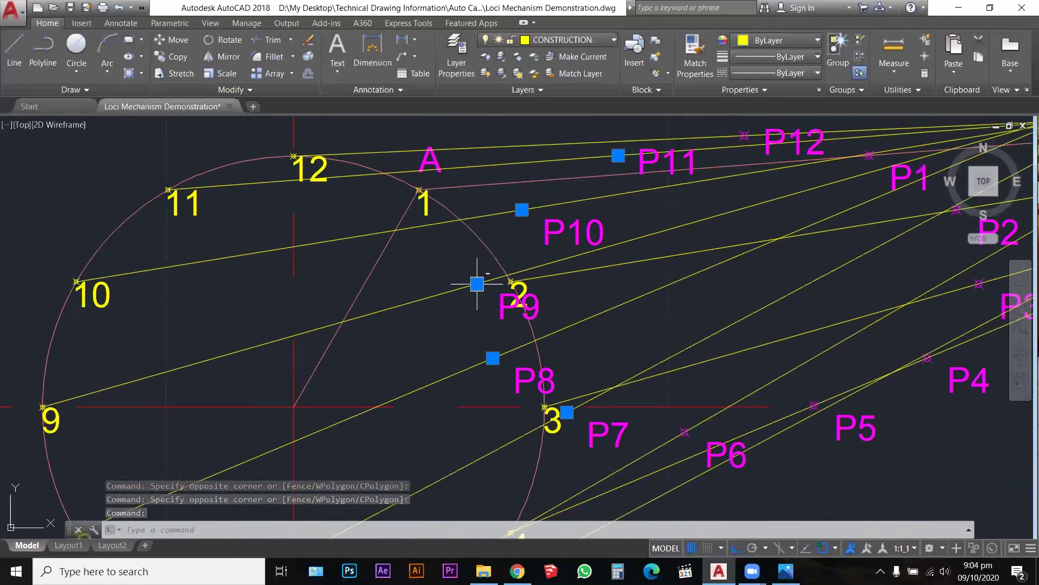
{"action": "left_click", "coordinate": [600, 41]}
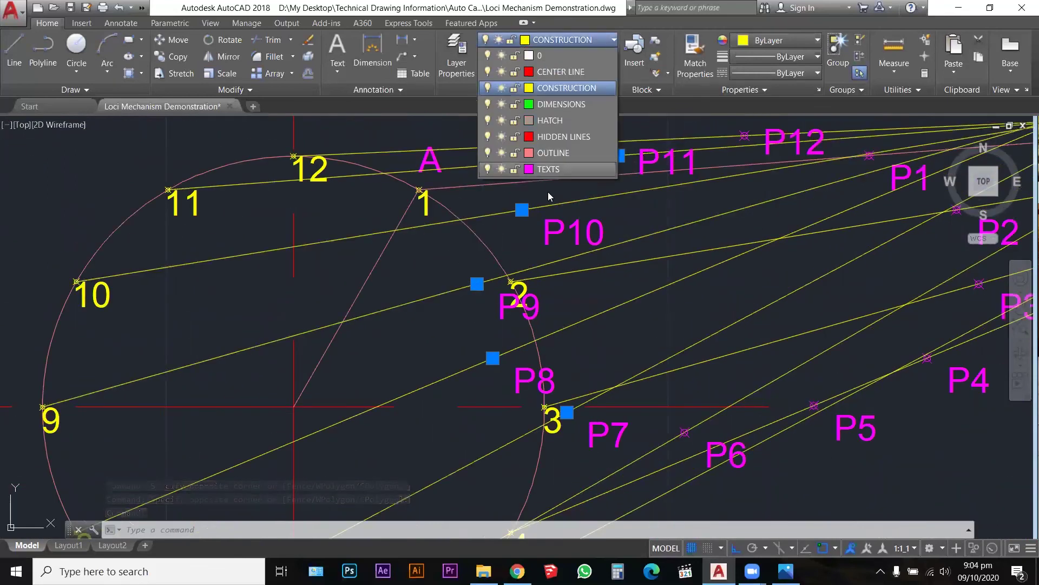
{"action": "left_click", "coordinate": [550, 171]}
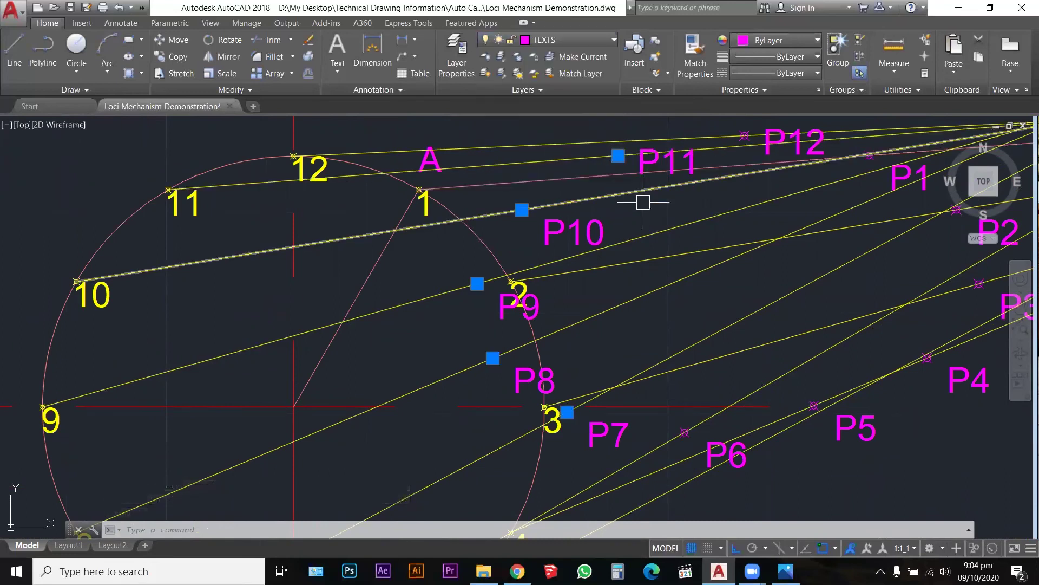
{"action": "scroll", "coordinate": [513, 264], "scroll_direction": "down", "scroll_amount": 2}
{"action": "key", "text": "Escape"}
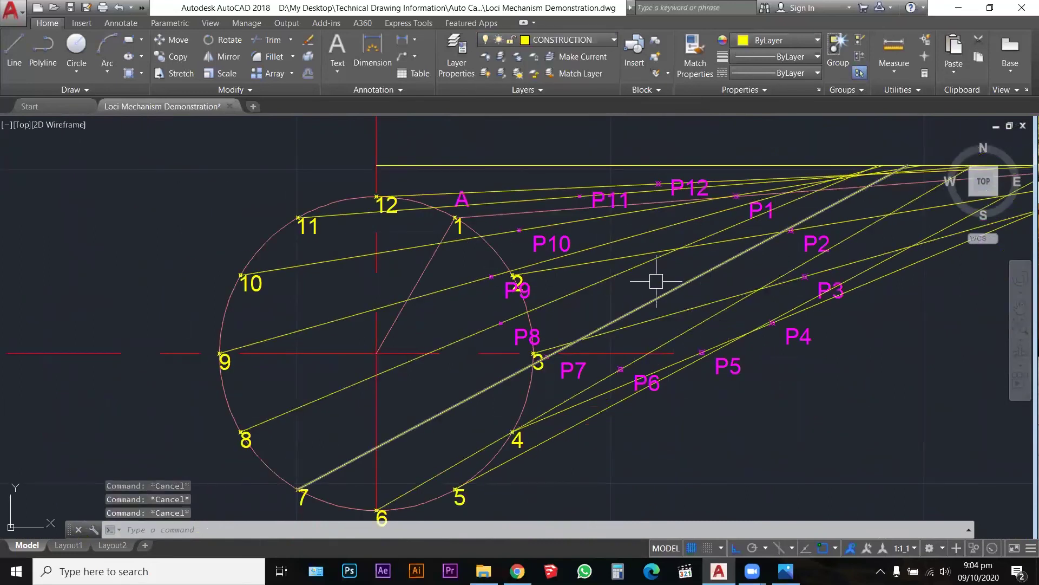
Turn off the CONSTRUCTION layer and make OUTLINE the current layer
{"action": "scroll", "coordinate": [639, 285], "scroll_direction": "down", "scroll_amount": 2}
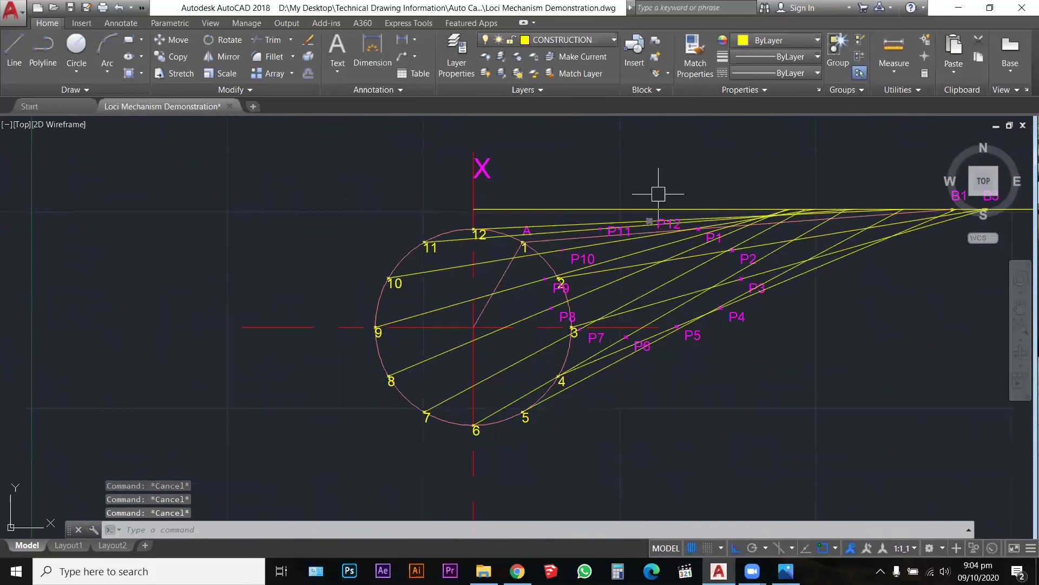
{"action": "left_click", "coordinate": [597, 39]}
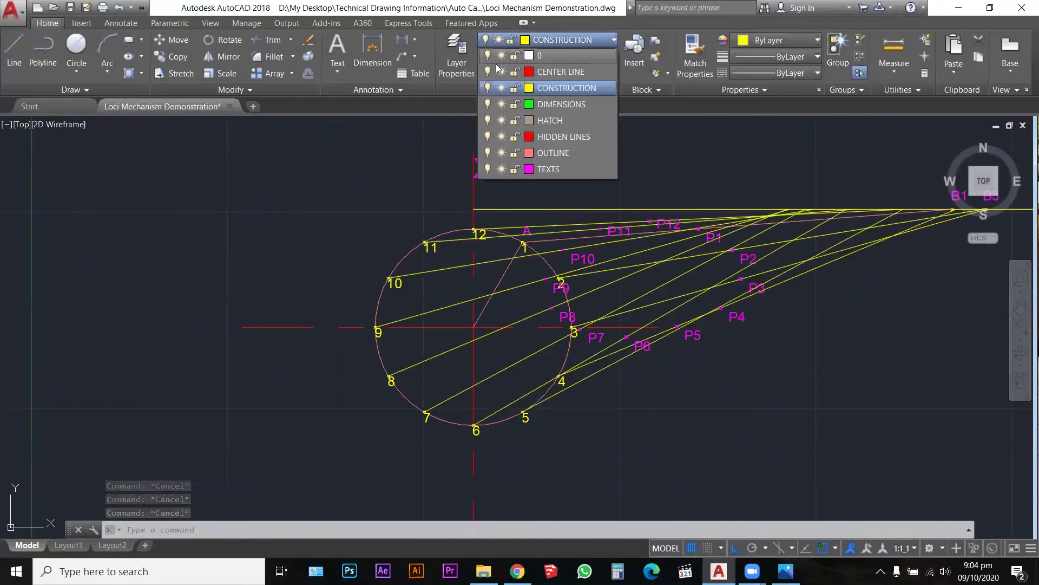
{"action": "left_click", "coordinate": [549, 169]}
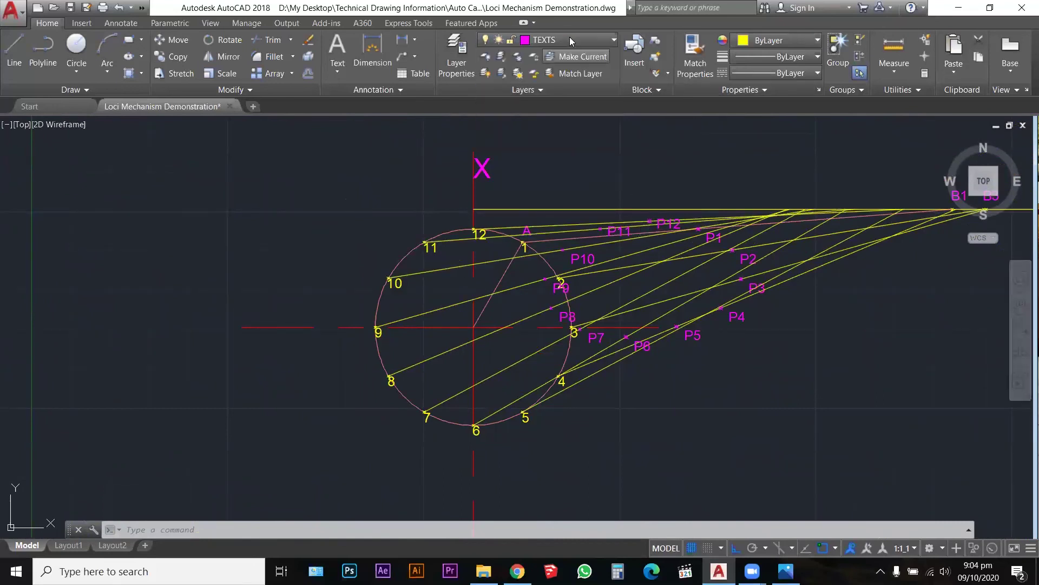
{"action": "left_click", "coordinate": [539, 41]}
{"action": "left_click", "coordinate": [488, 88]}
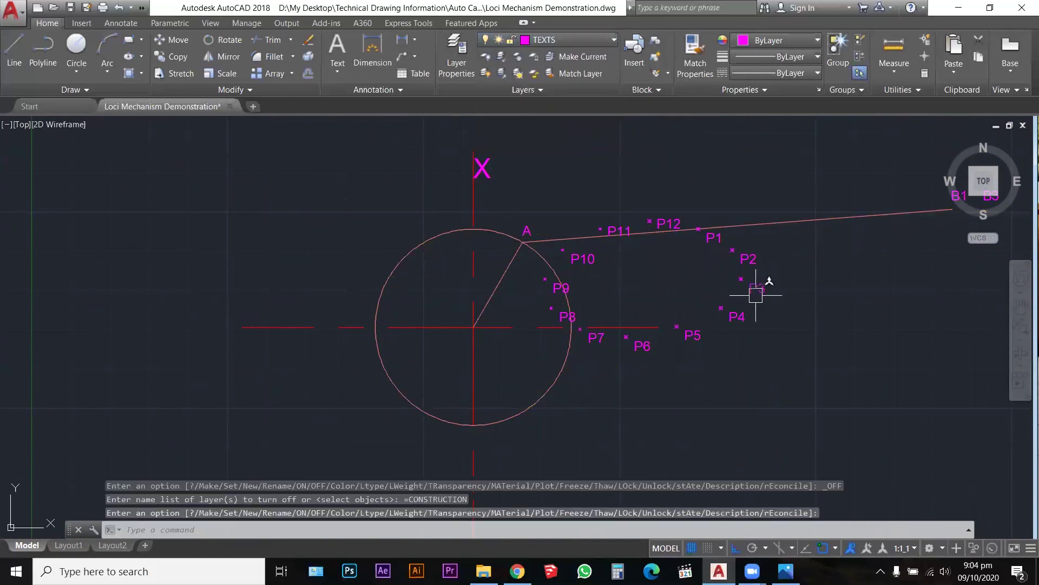
{"action": "left_click", "coordinate": [607, 43]}
{"action": "left_click", "coordinate": [554, 153]}
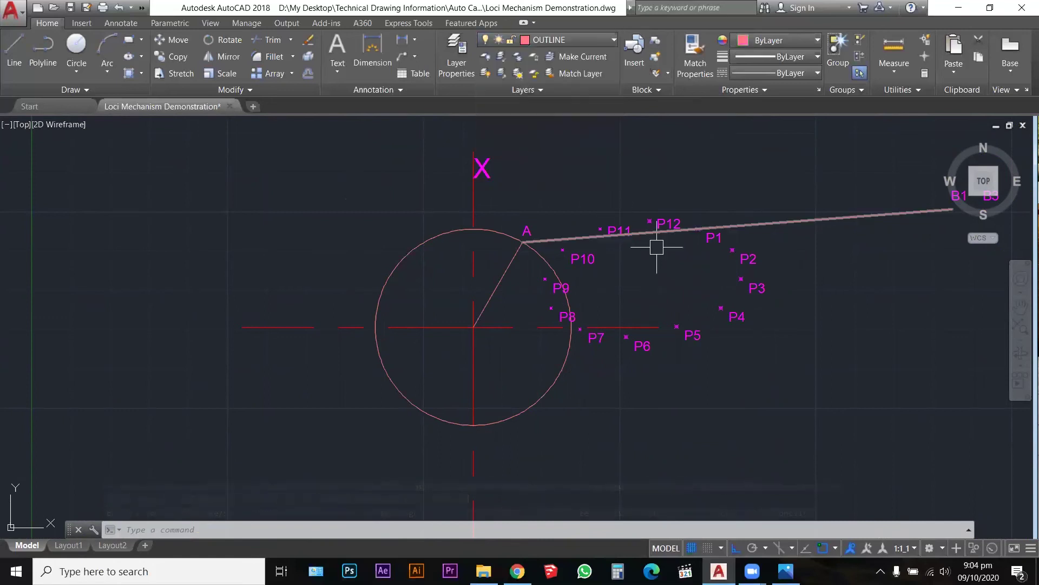
Draw a fit spline through the point markers P1 to P12 in order, ending back at P1, to form the locus curve
{"action": "scroll", "coordinate": [724, 286], "scroll_direction": "up", "scroll_amount": 2}
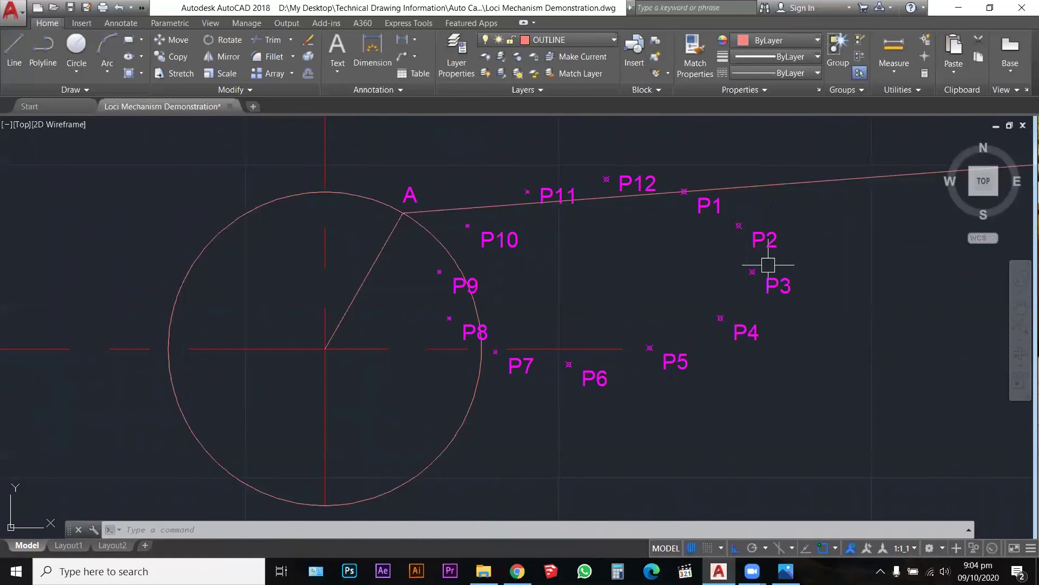
{"action": "type", "text": "sp"}
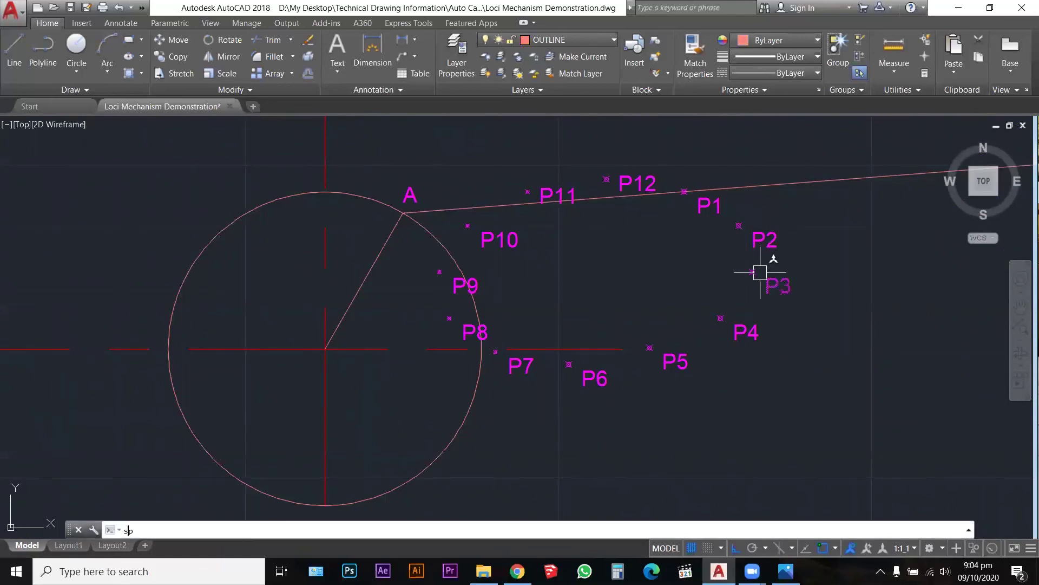
{"action": "type", "text": "l"}
{"action": "key", "text": "Return"}
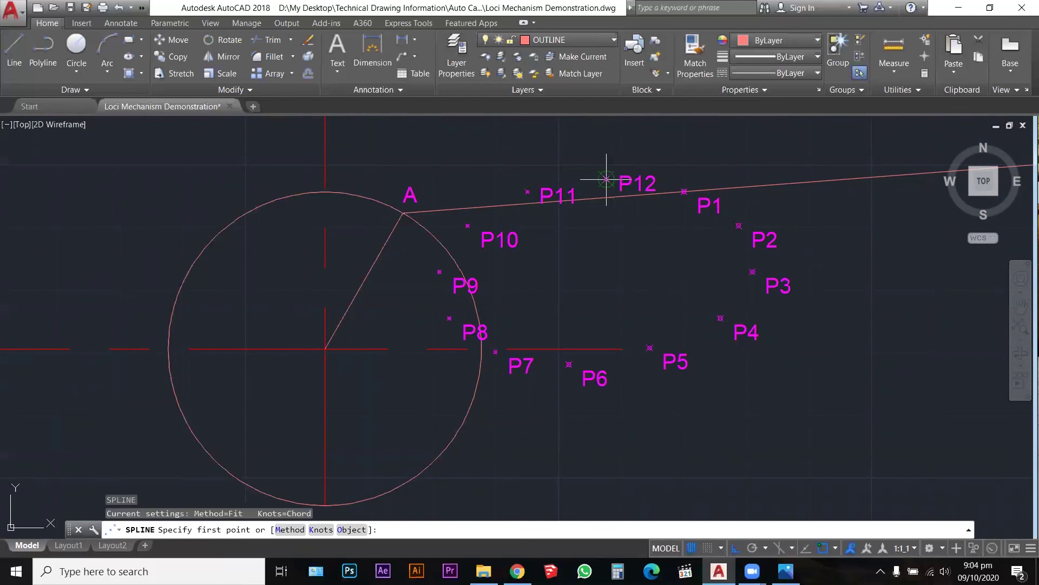
{"action": "scroll", "coordinate": [606, 179], "scroll_direction": "up", "scroll_amount": 2}
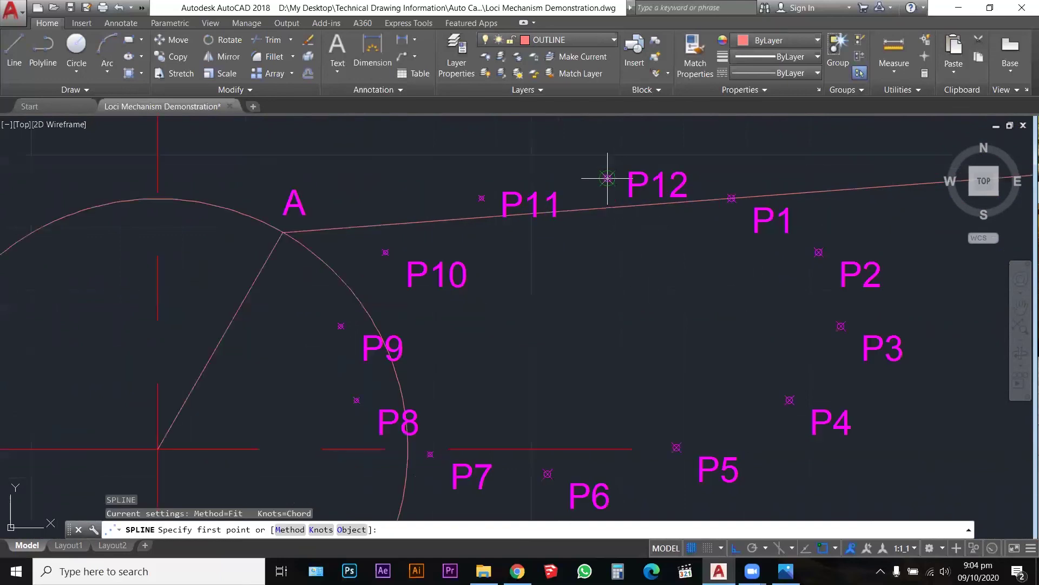
{"action": "left_click", "coordinate": [731, 198]}
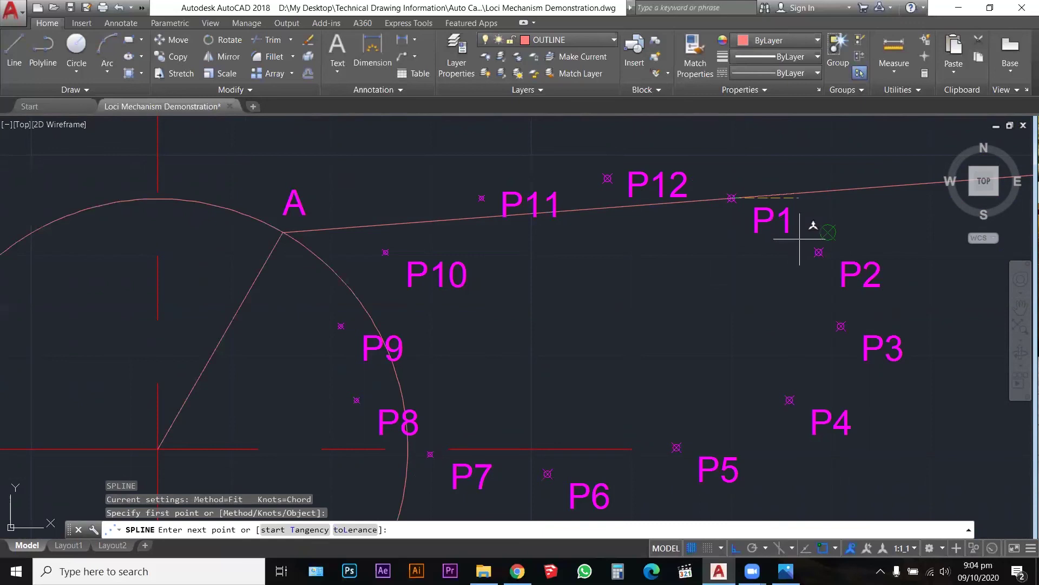
{"action": "left_click", "coordinate": [818, 252]}
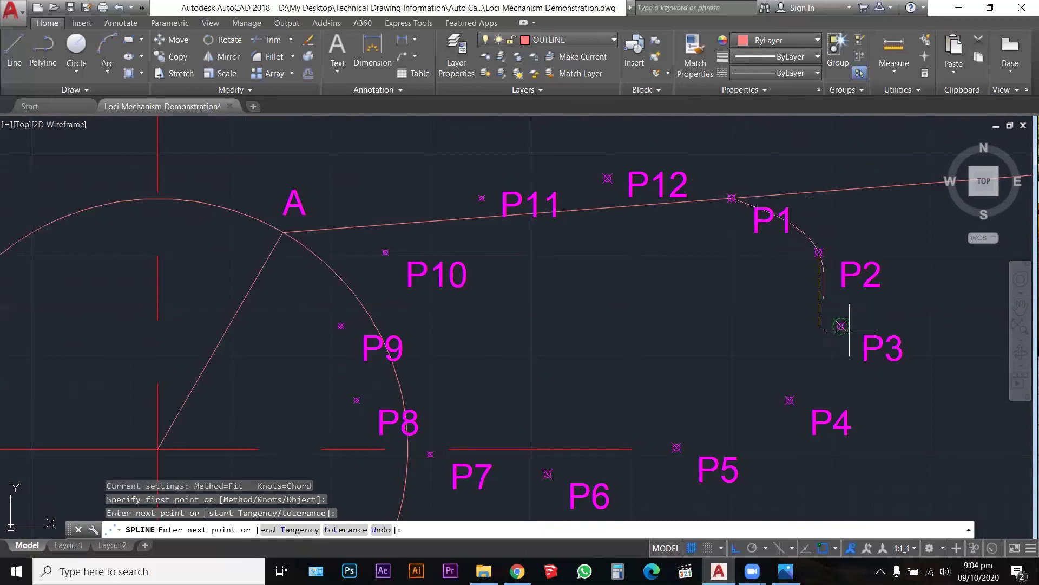
{"action": "left_click", "coordinate": [841, 327]}
{"action": "left_click", "coordinate": [790, 400]}
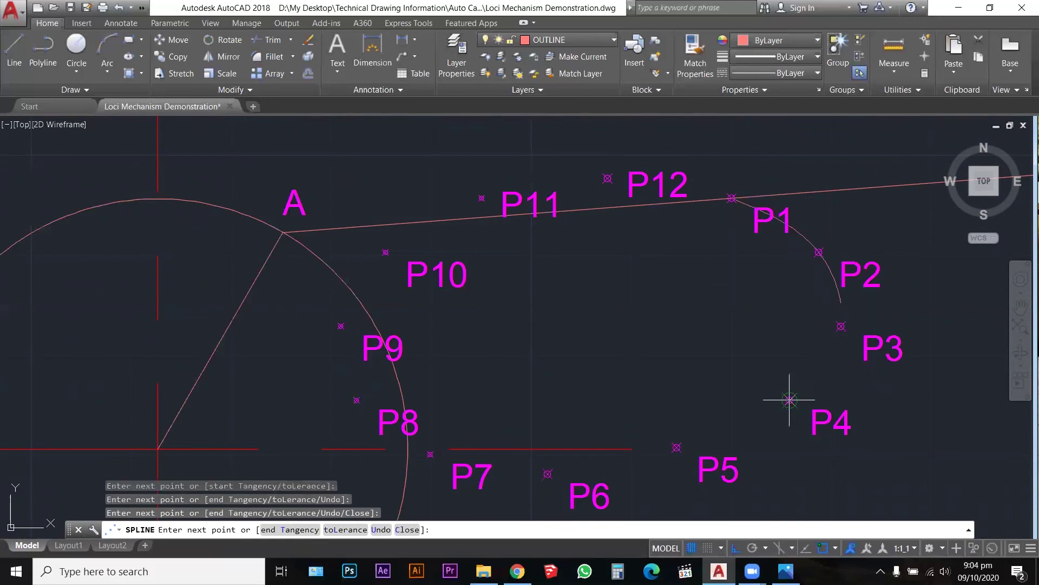
{"action": "left_click", "coordinate": [677, 447]}
{"action": "left_click", "coordinate": [548, 473]}
{"action": "left_click", "coordinate": [429, 454]}
{"action": "left_click", "coordinate": [357, 400]}
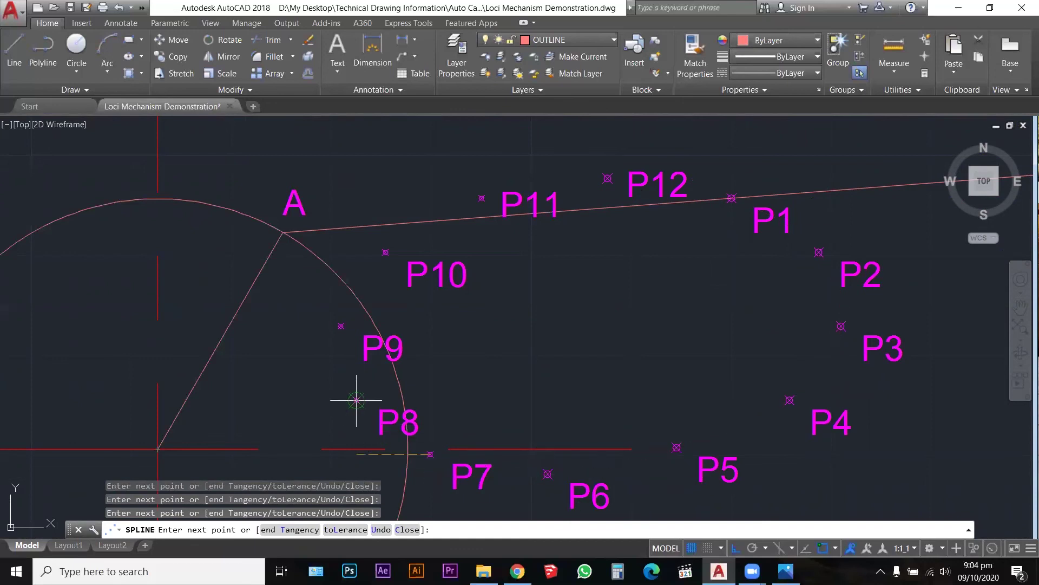
{"action": "left_click", "coordinate": [341, 326]}
{"action": "left_click", "coordinate": [386, 253]}
{"action": "left_click", "coordinate": [481, 198]}
{"action": "left_click", "coordinate": [607, 178]}
{"action": "left_click", "coordinate": [732, 198]}
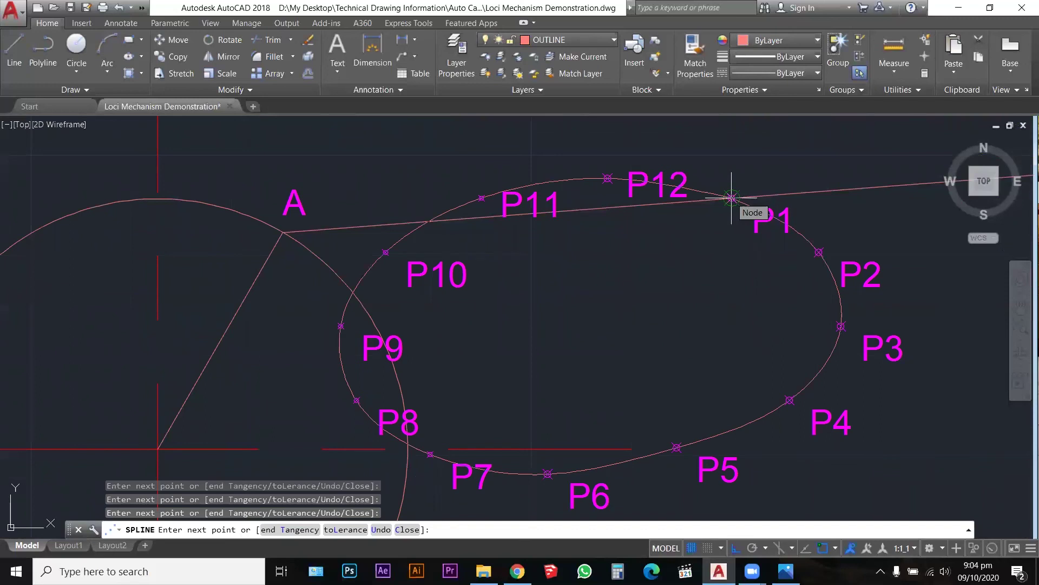
{"action": "key", "text": "Return"}
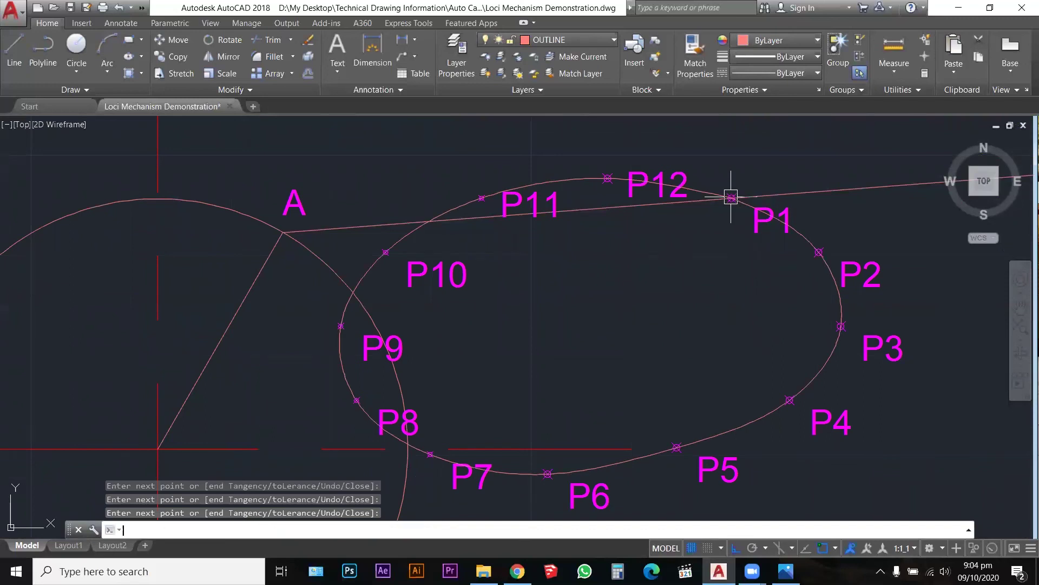
{"action": "scroll", "coordinate": [459, 283], "scroll_direction": "down", "scroll_amount": 5}
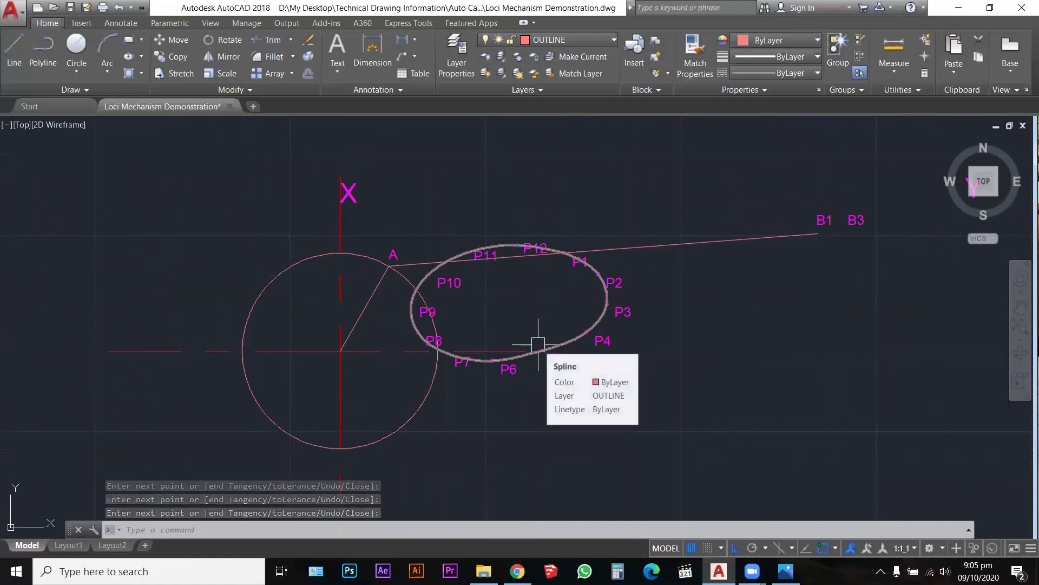
Hatch the areas inside the locus curve that lie outside the crank circle, using the HATCH layer and the JIS_WOOD pattern
{"action": "scroll", "coordinate": [579, 355], "scroll_direction": "up", "scroll_amount": 2}
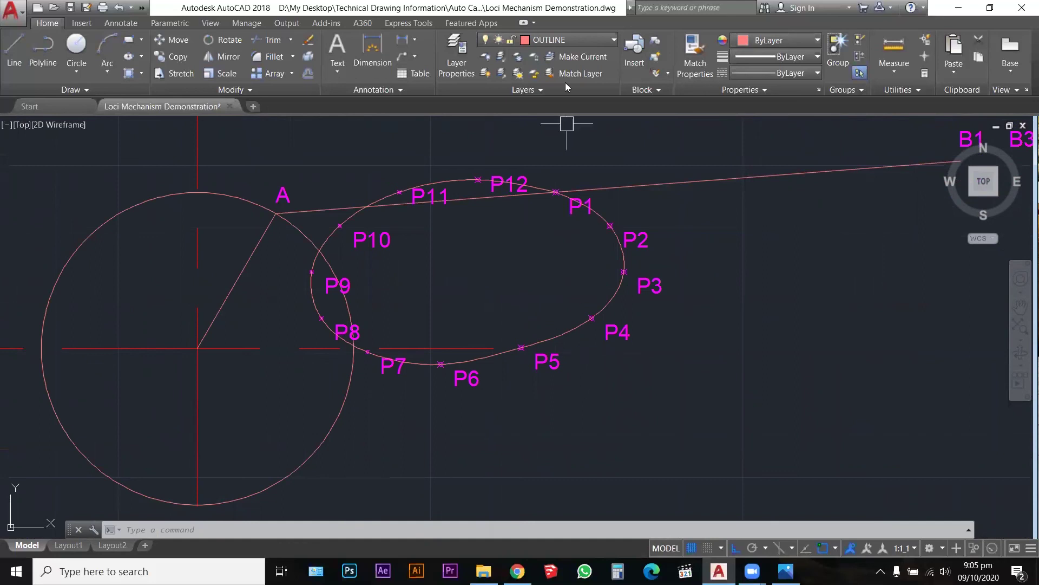
{"action": "left_click", "coordinate": [576, 42]}
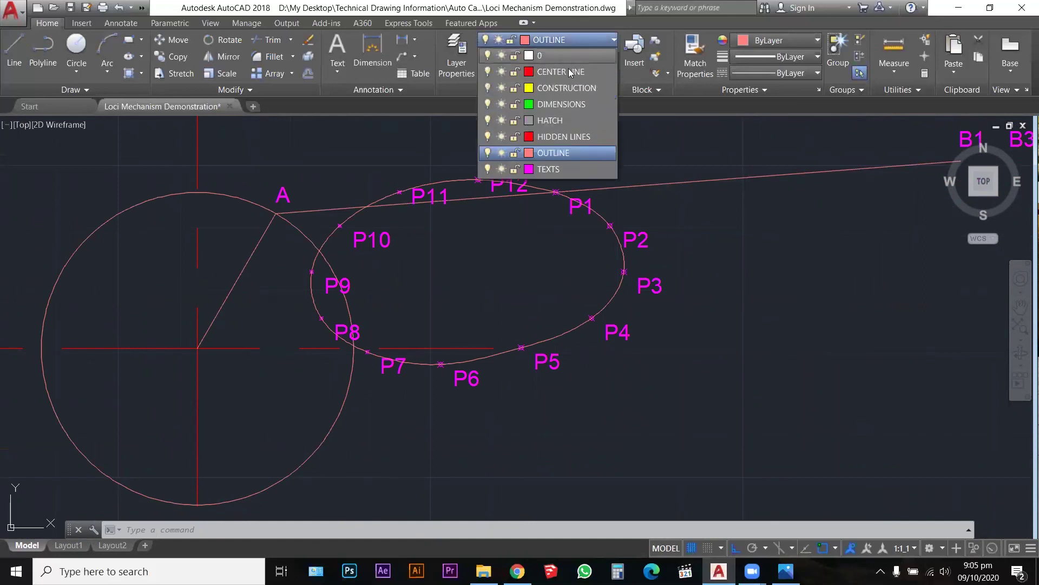
{"action": "left_click", "coordinate": [554, 118]}
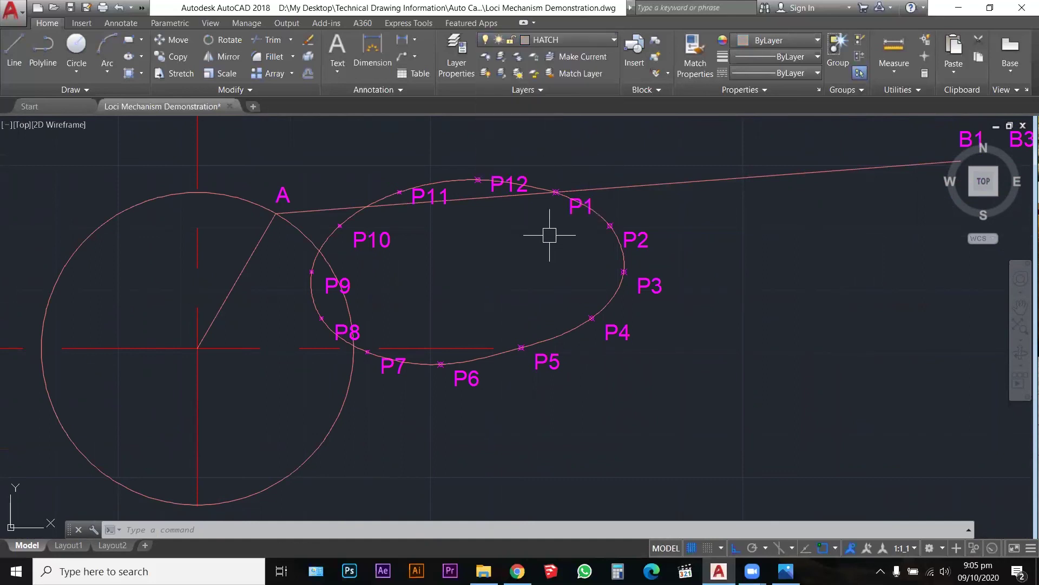
{"action": "type", "text": "h"}
{"action": "key", "text": "Return"}
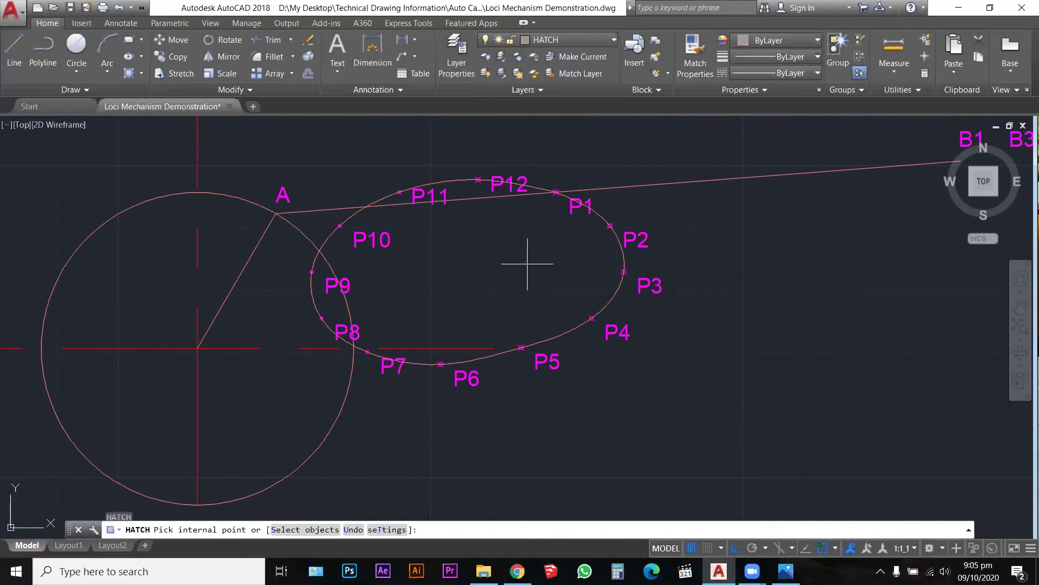
{"action": "left_click", "coordinate": [504, 265]}
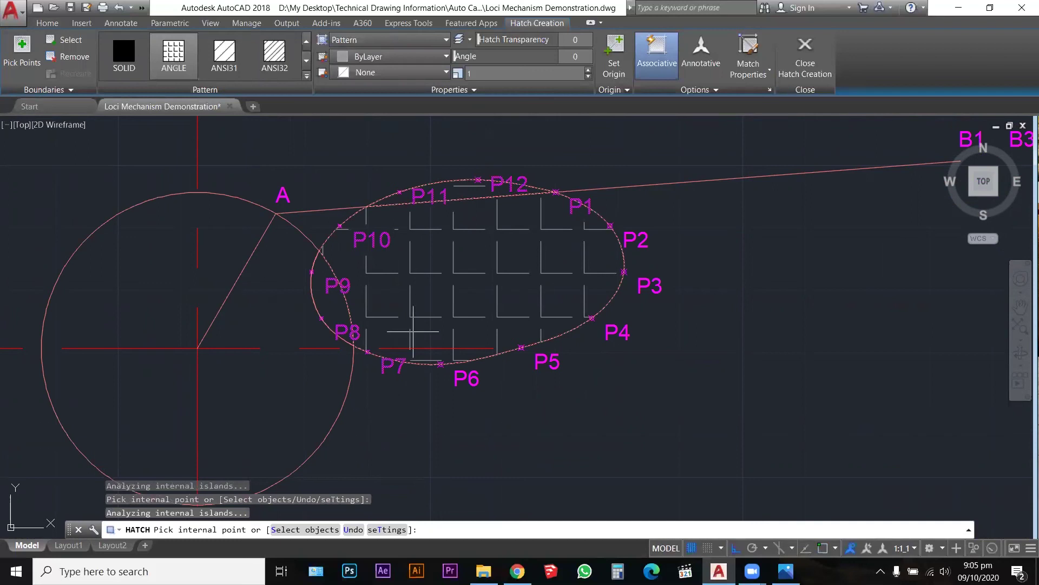
{"action": "left_click", "coordinate": [306, 76]}
{"action": "scroll", "coordinate": [275, 60], "scroll_direction": "down", "scroll_amount": 5}
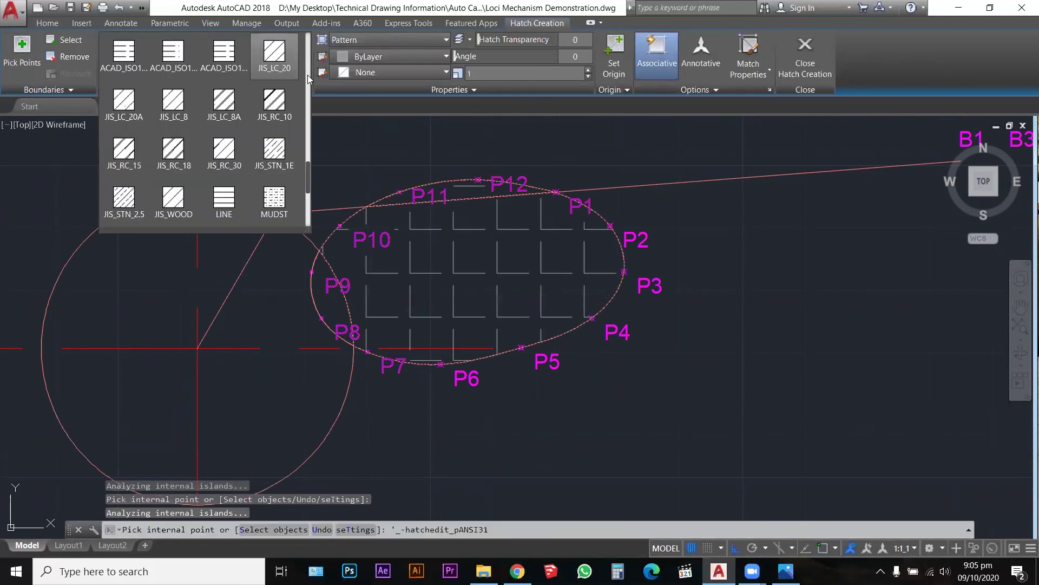
{"action": "left_click", "coordinate": [181, 196]}
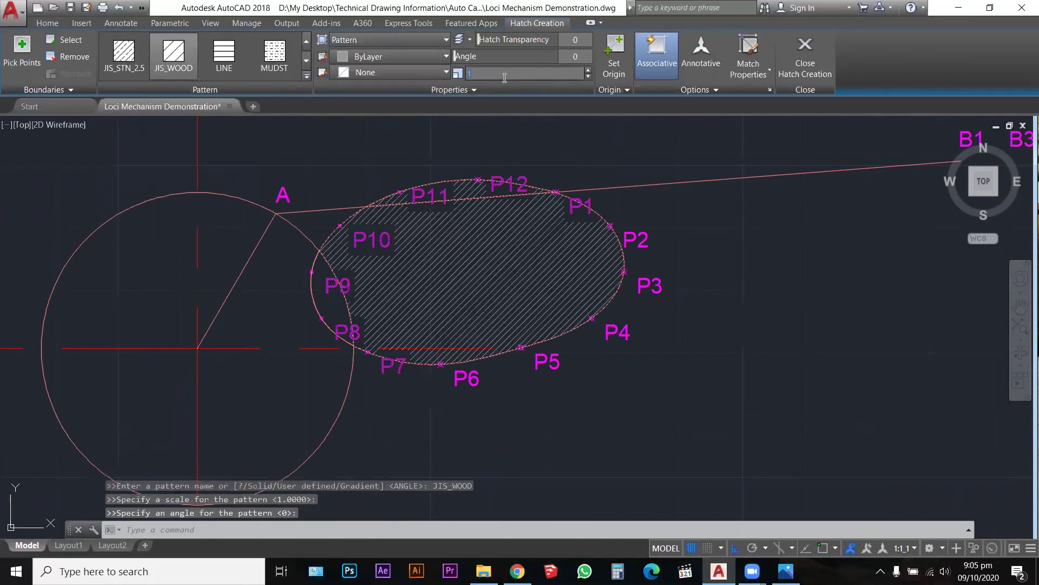
Try a hatch pattern scale of 5, restore the scale to 1 and finish the hatch
{"action": "key", "text": "Return"}
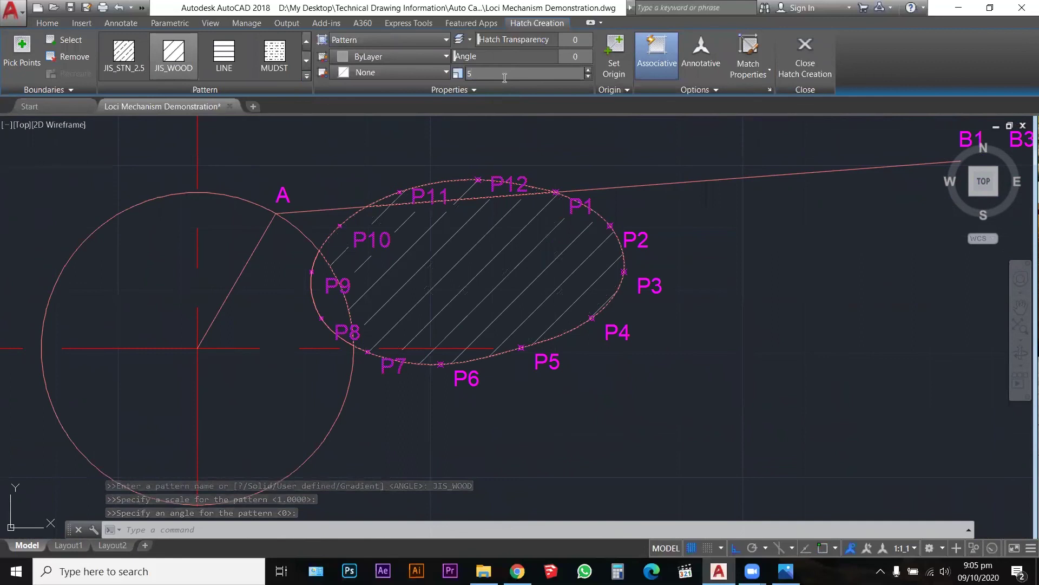
{"action": "type", "text": "1"}
{"action": "key", "text": "Return"}
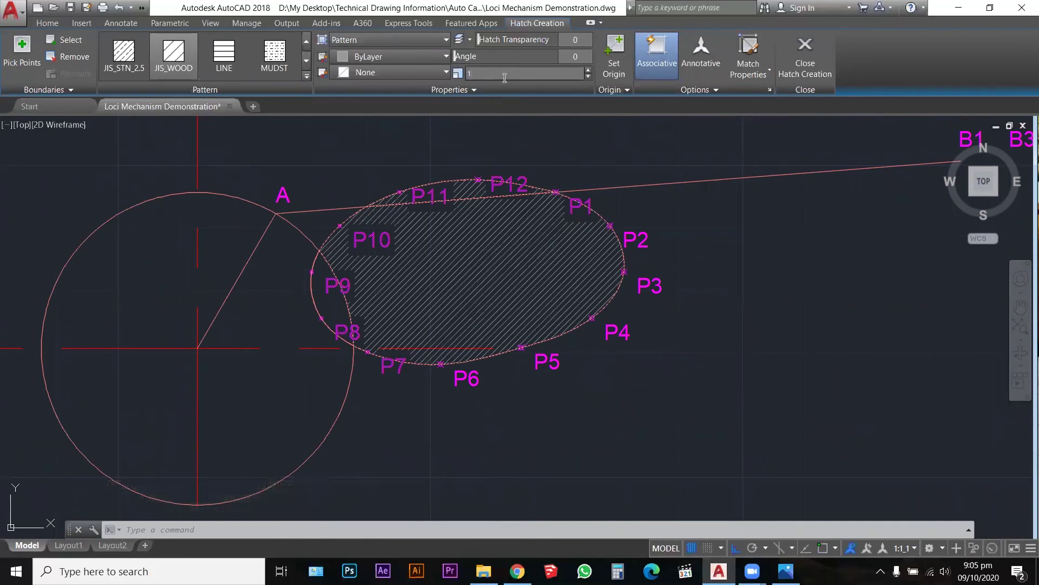
{"action": "left_click", "coordinate": [805, 52]}
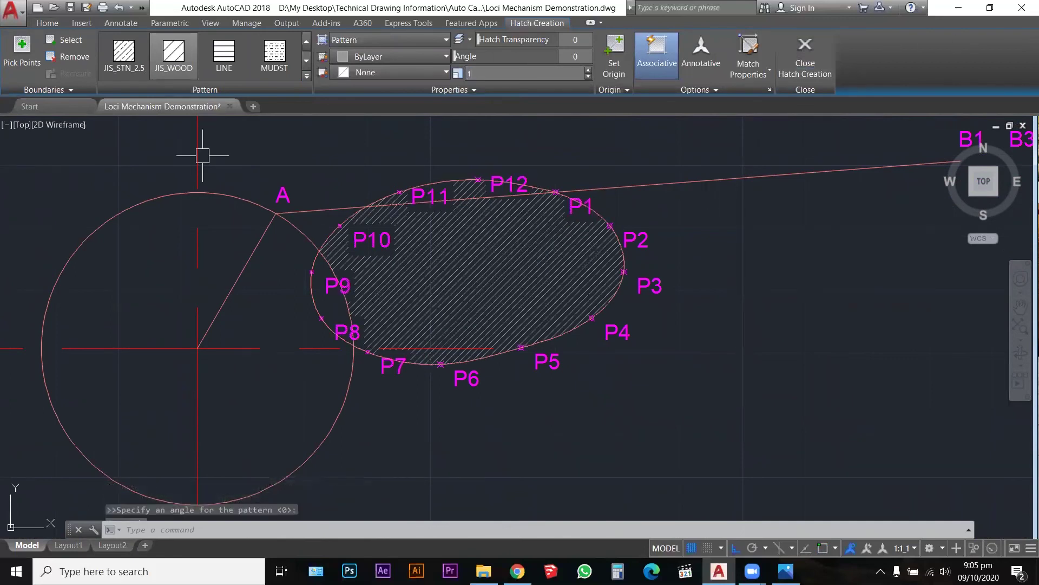
Turn the CONSTRUCTION layer back on to show the construction lines around the mechanism
{"action": "scroll", "coordinate": [622, 309], "scroll_direction": "down", "scroll_amount": 3}
{"action": "scroll", "coordinate": [673, 281], "scroll_direction": "up", "scroll_amount": 2}
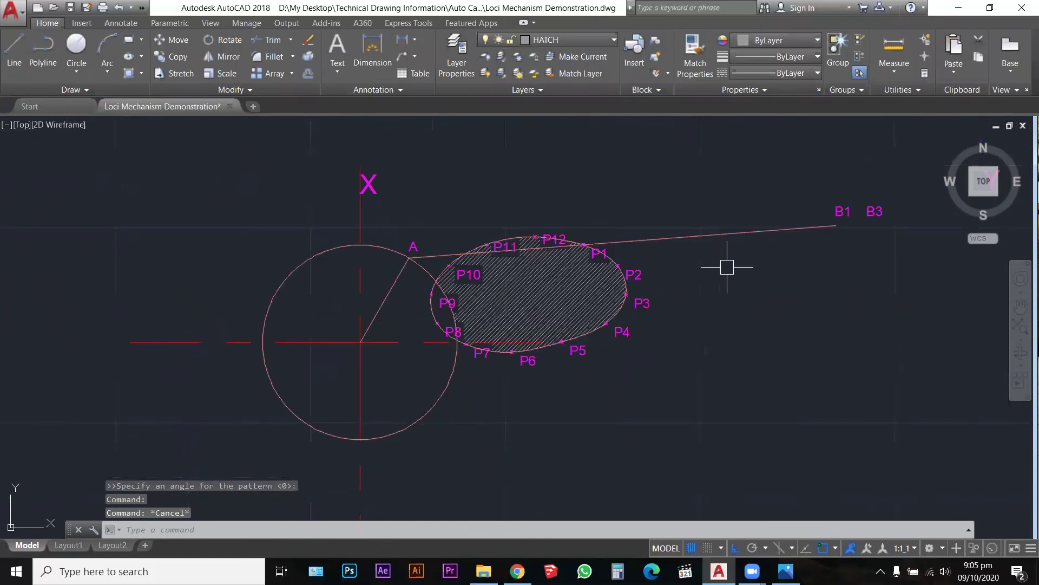
{"action": "left_click", "coordinate": [593, 42]}
{"action": "left_click", "coordinate": [486, 87]}
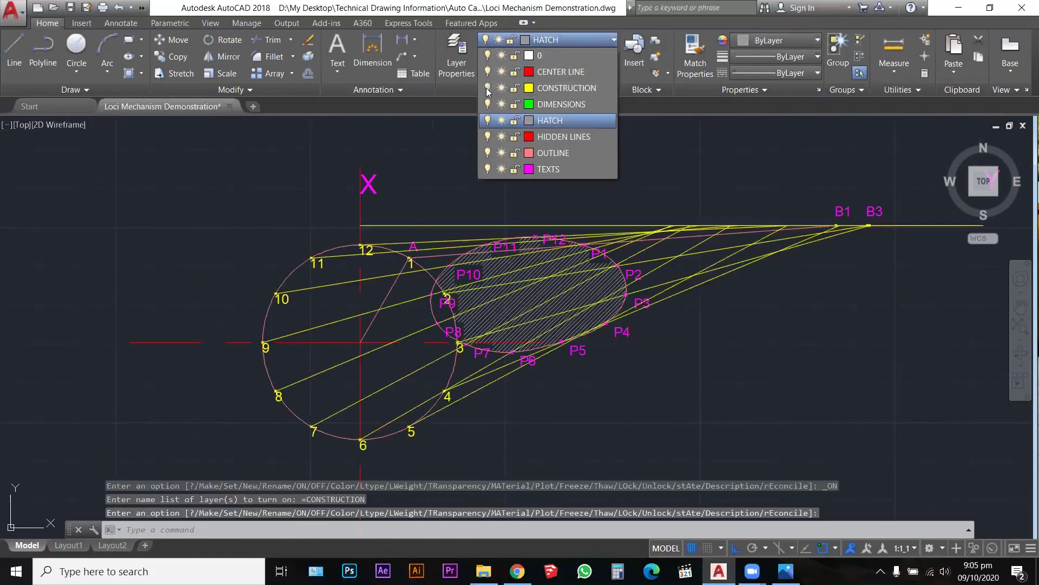
{"action": "left_click", "coordinate": [745, 268]}
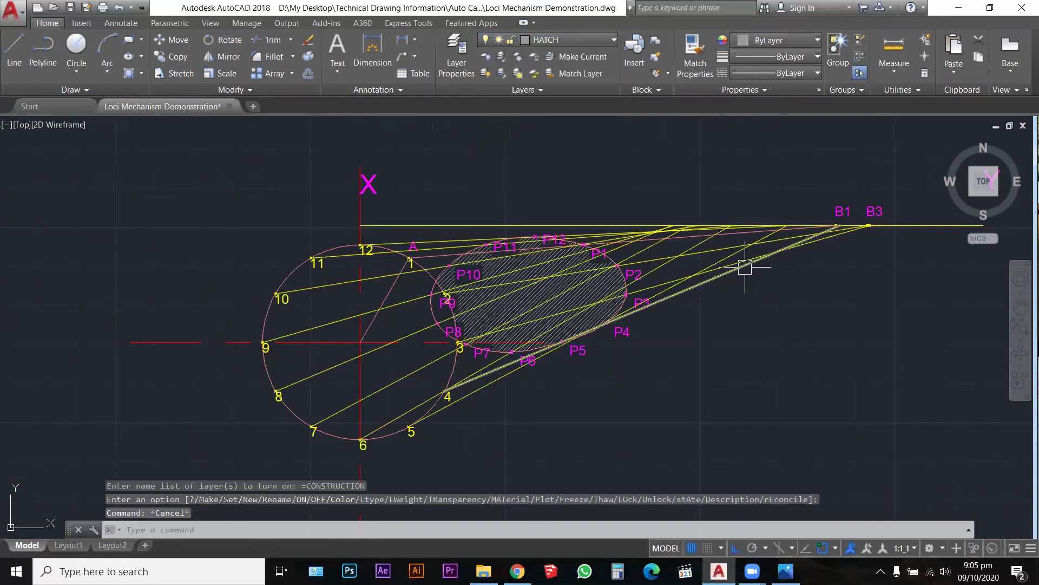
Match the properties of the horizontal line XY to those of the crank circle
{"action": "type", "text": "ma"}
{"action": "key", "text": "Return"}
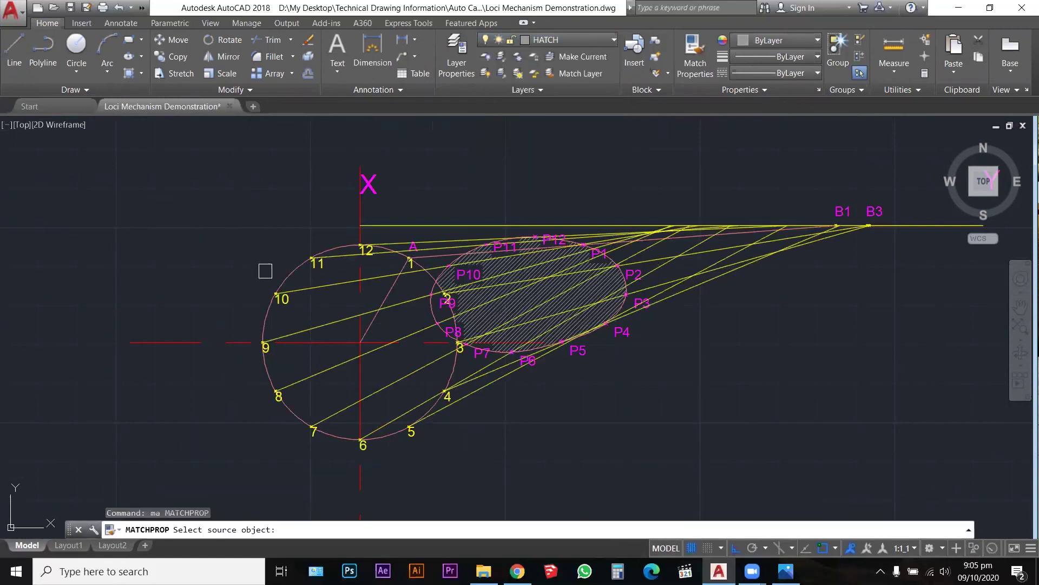
{"action": "left_click", "coordinate": [295, 271]}
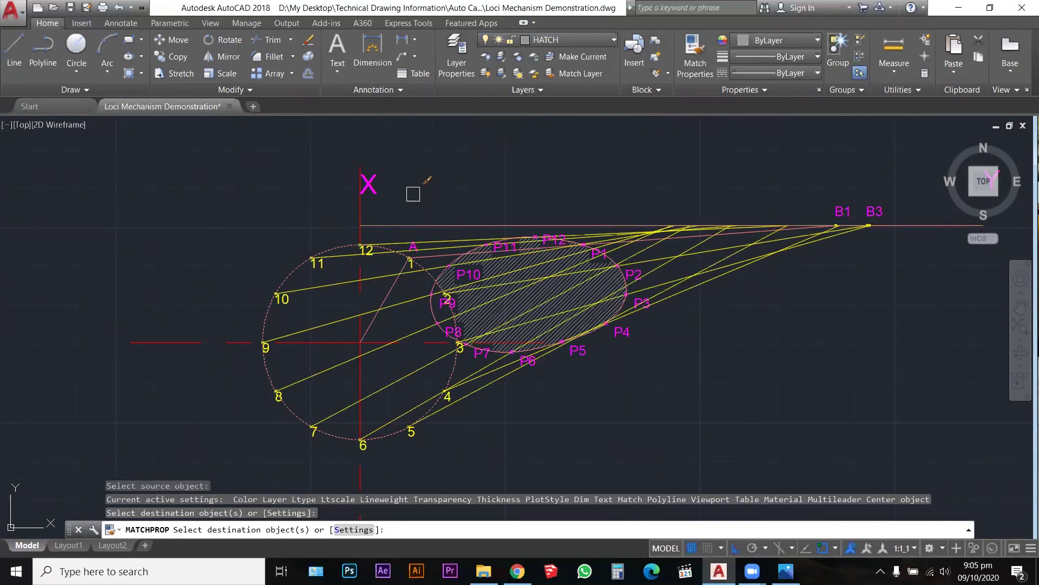
{"action": "scroll", "coordinate": [416, 162], "scroll_direction": "down", "scroll_amount": 4}
{"action": "key", "text": "Escape"}
{"action": "scroll", "coordinate": [691, 165], "scroll_direction": "up", "scroll_amount": 4}
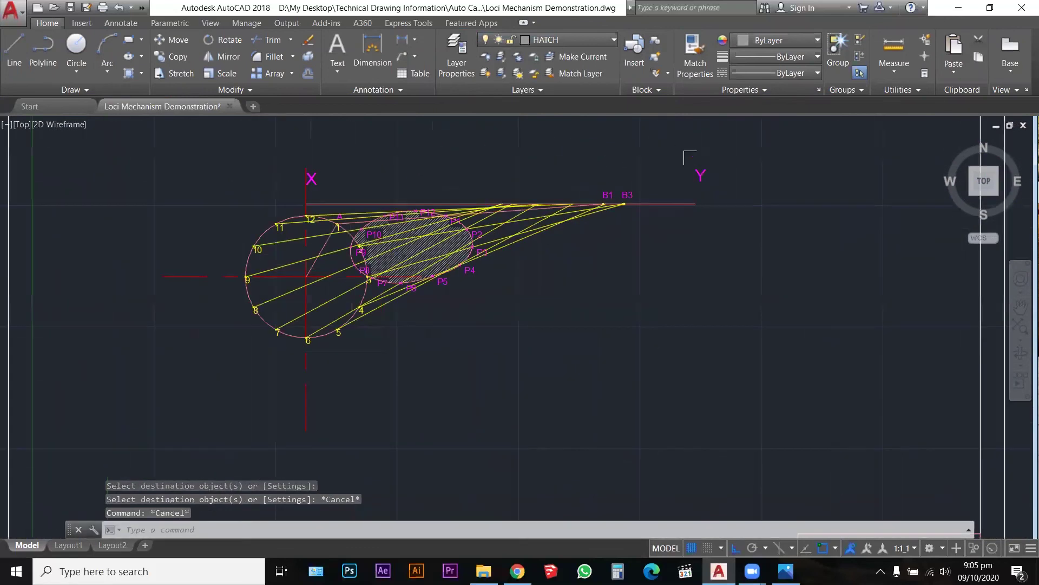
Show the AutoCAD drawing beside the exam question image in Photos and compare the constructed mechanism with Figure 3
{"action": "scroll", "coordinate": [681, 299], "scroll_direction": "down", "scroll_amount": 2}
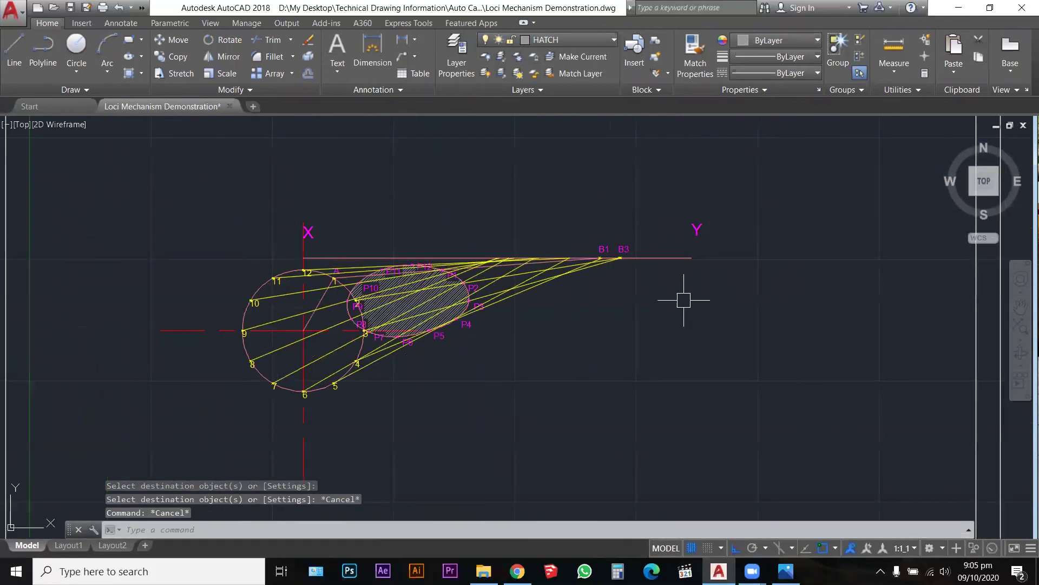
{"action": "scroll", "coordinate": [683, 297], "scroll_direction": "down", "scroll_amount": 2}
{"action": "left_click", "coordinate": [1020, 327]}
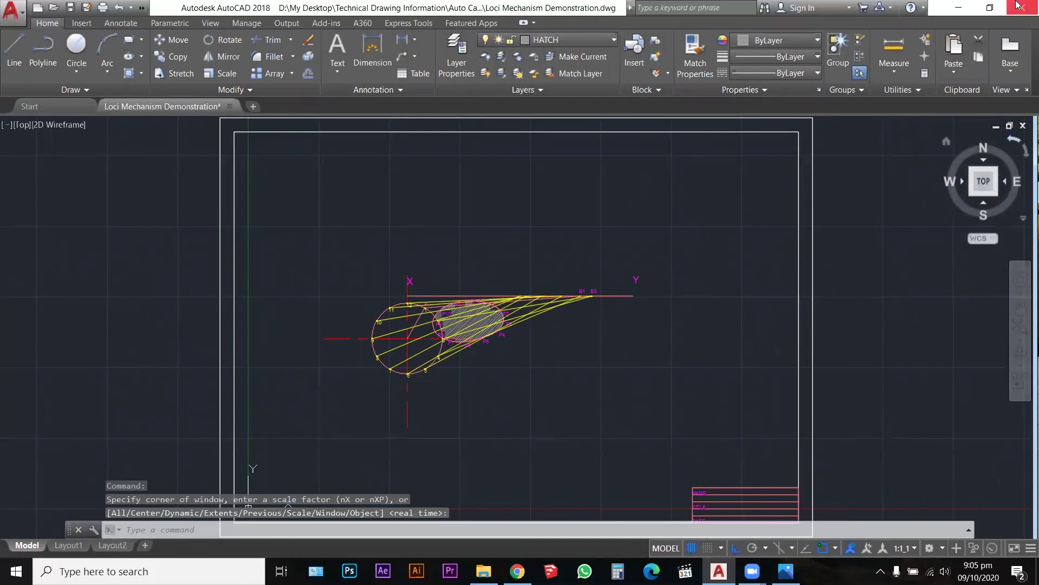
{"action": "left_click", "coordinate": [990, 7]}
{"action": "left_click", "coordinate": [786, 571]}
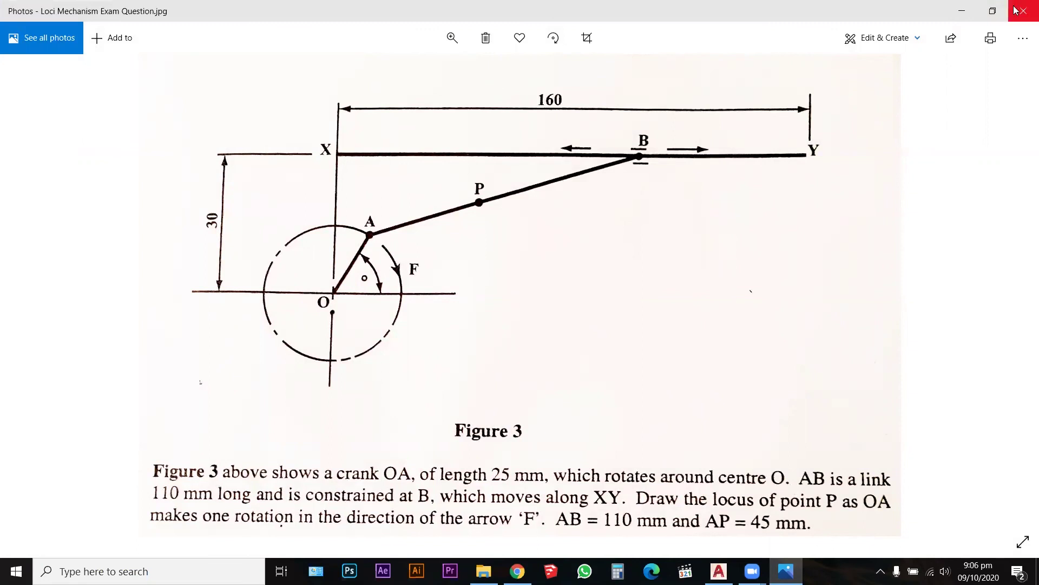
{"action": "left_click", "coordinate": [992, 10]}
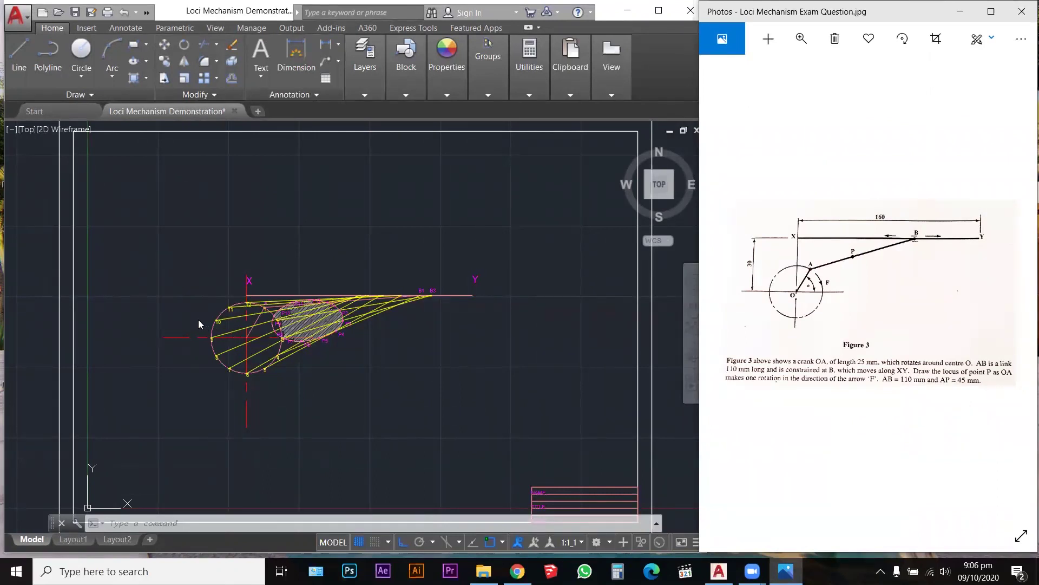
{"action": "scroll", "coordinate": [198, 319], "scroll_direction": "up", "scroll_amount": 4}
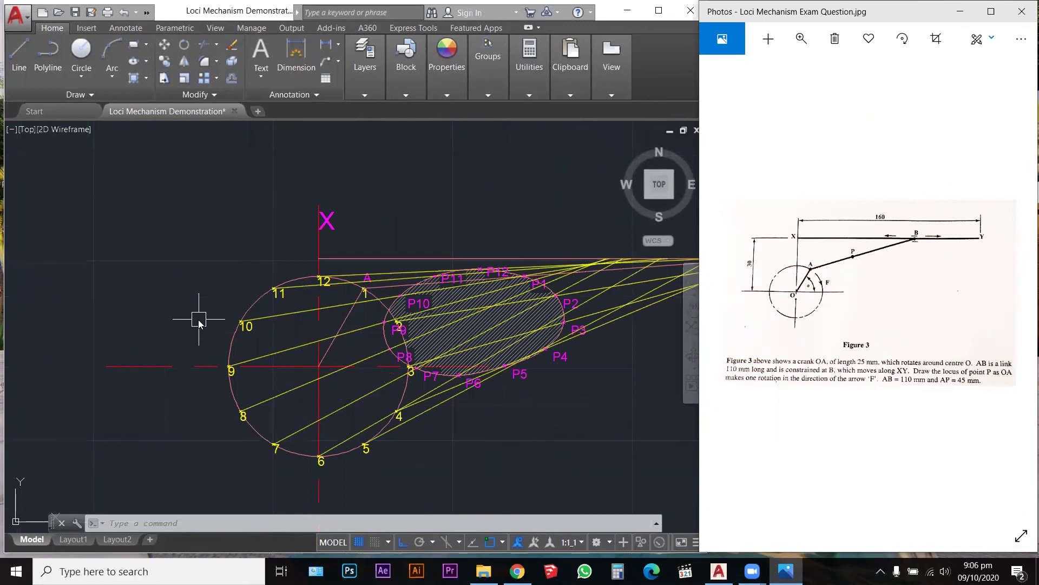
{"action": "scroll", "coordinate": [198, 320], "scroll_direction": "down", "scroll_amount": 2}
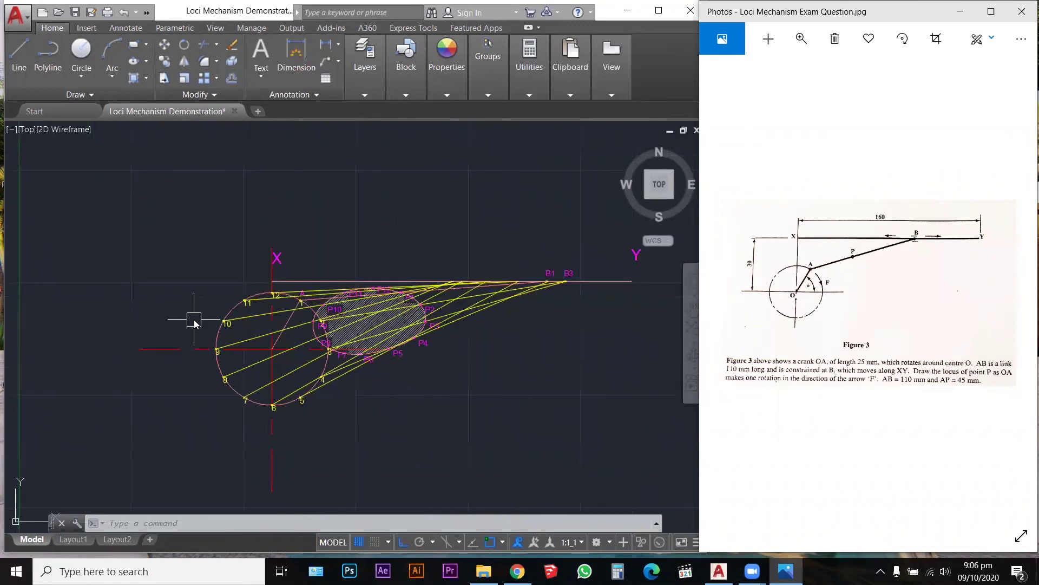